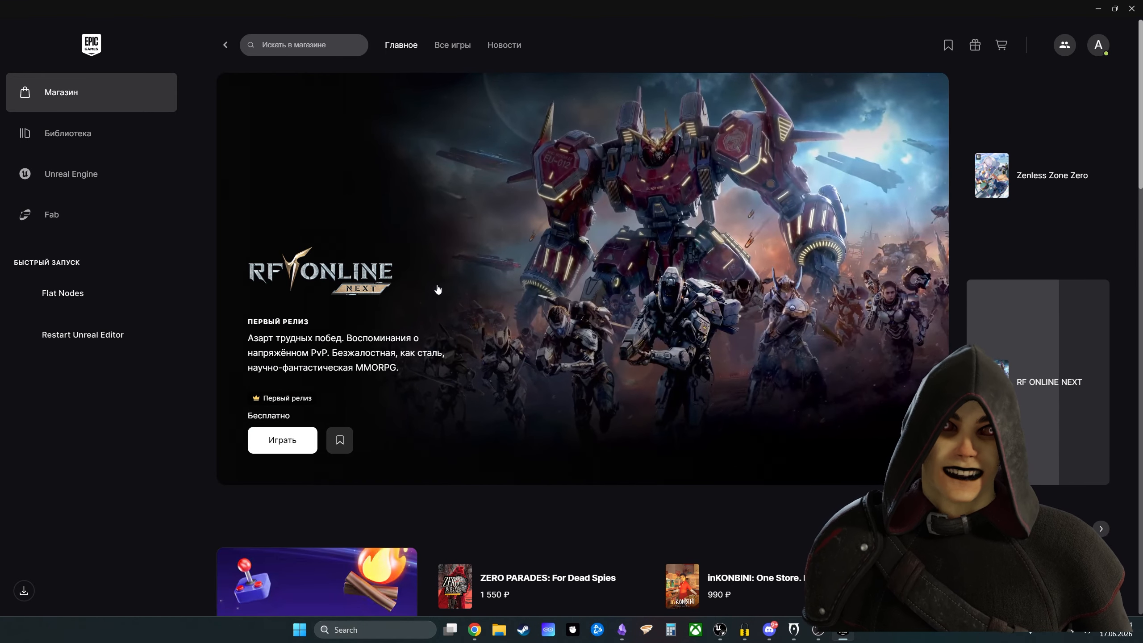
# Step: Check the installed Unreal Engine versions available for launch in Epic Games Launcher, including 5.3.2, and close the launcher
pyautogui.click(123, 171)
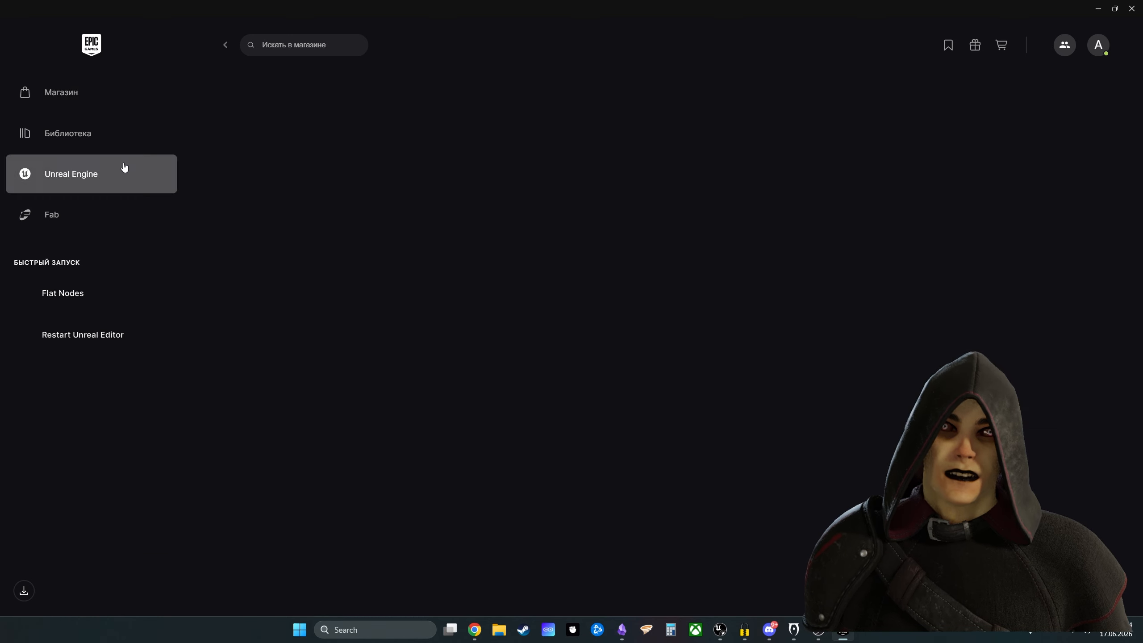
pyautogui.click(1109, 35)
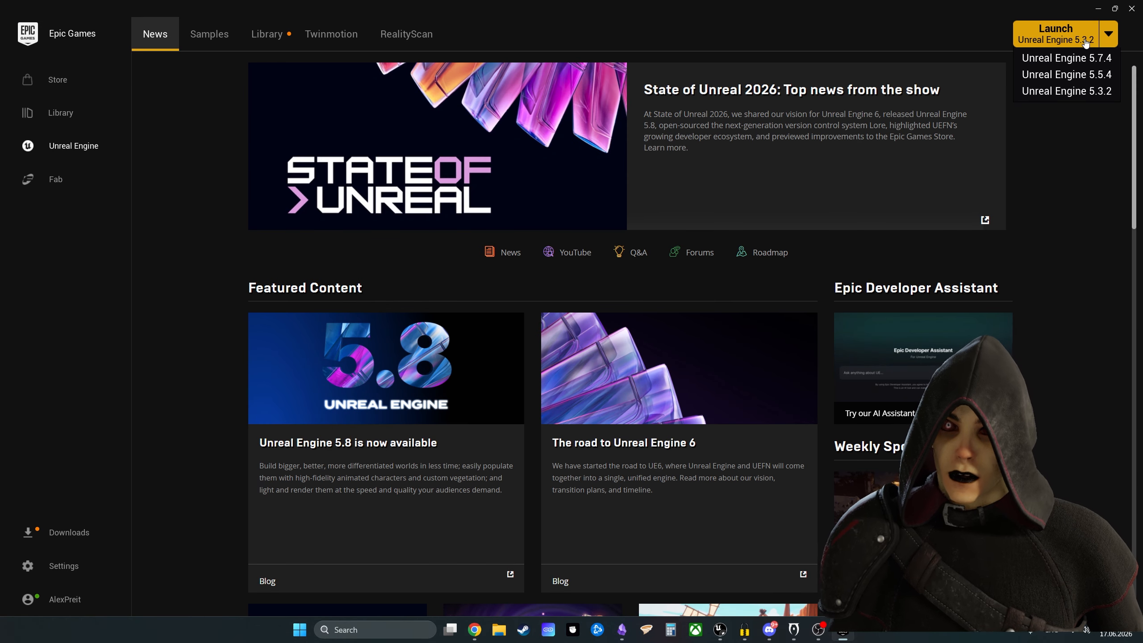
pyautogui.click(1109, 35)
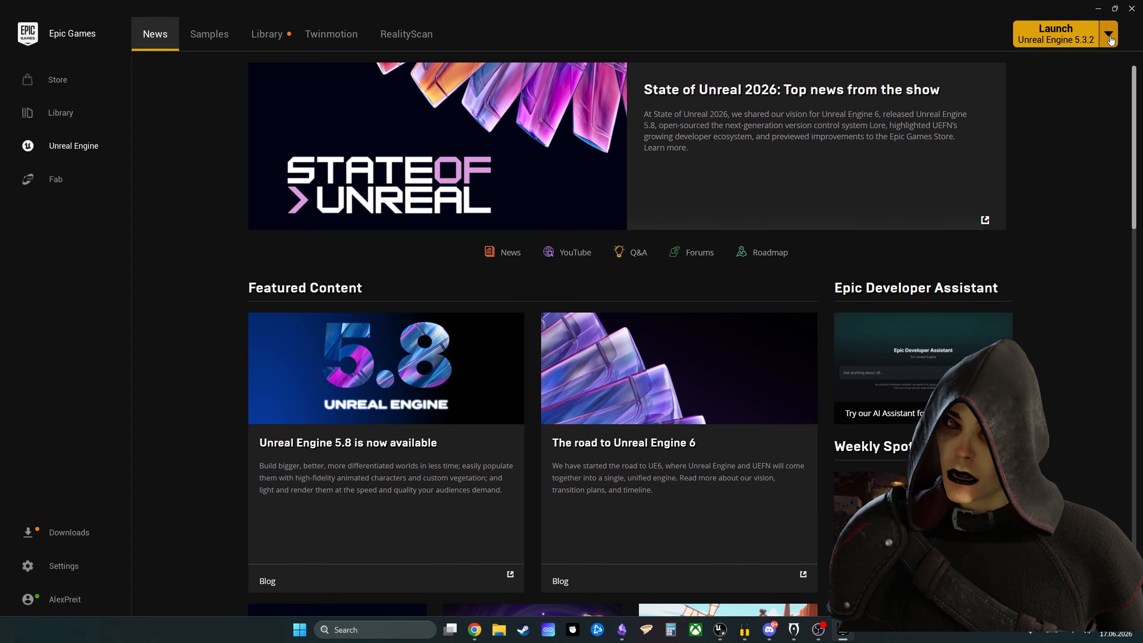
pyautogui.click(1131, 8)
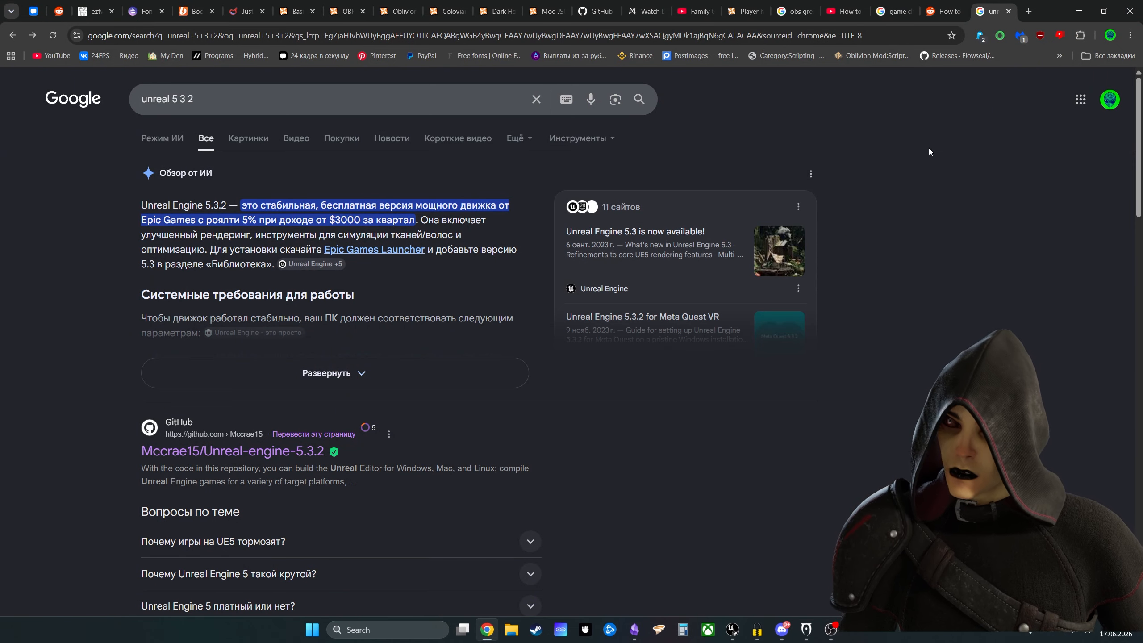
# Step: Open the Google Drive project link from the "Make a helmet - Tutorial" note in Obsidian, view the download page and close the browser
pyautogui.click(635, 630)
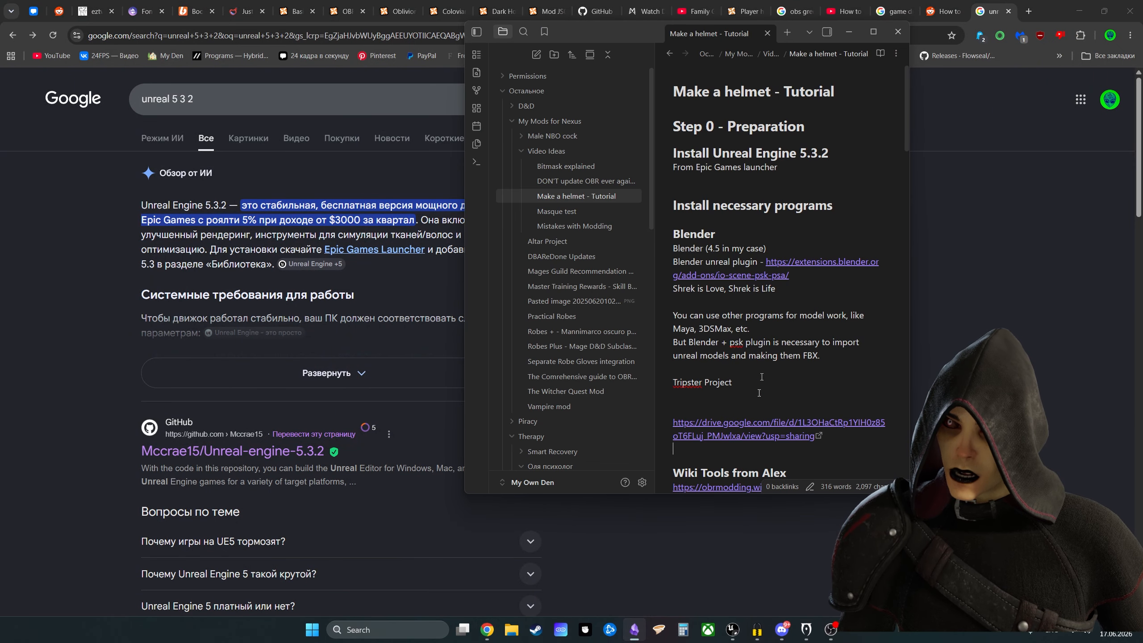
pyautogui.click(751, 425)
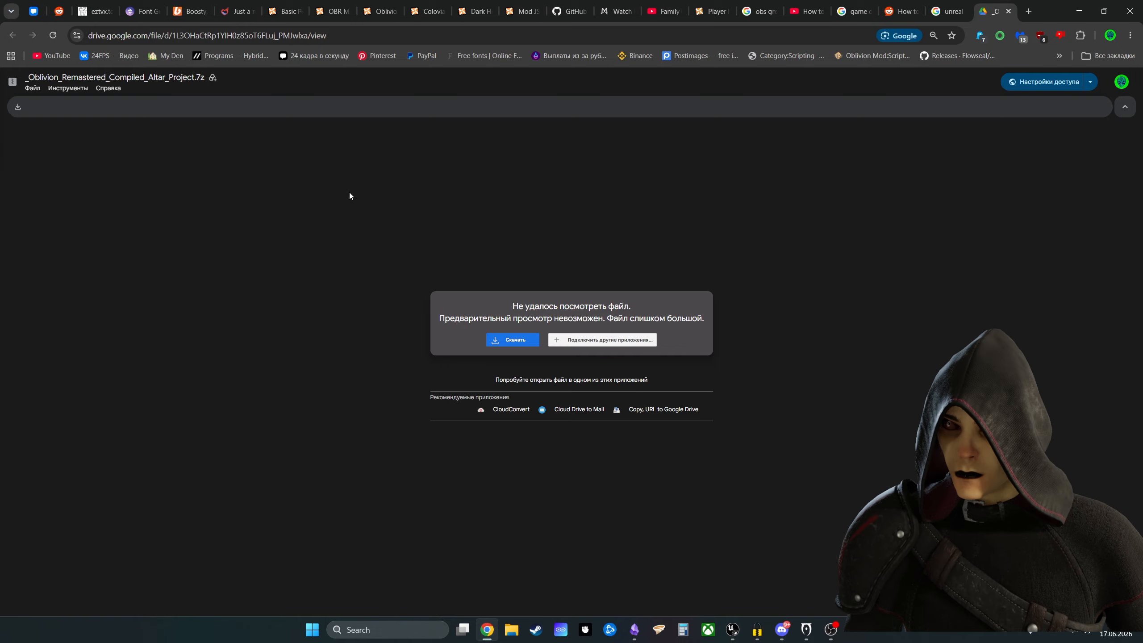
pyautogui.click(1130, 11)
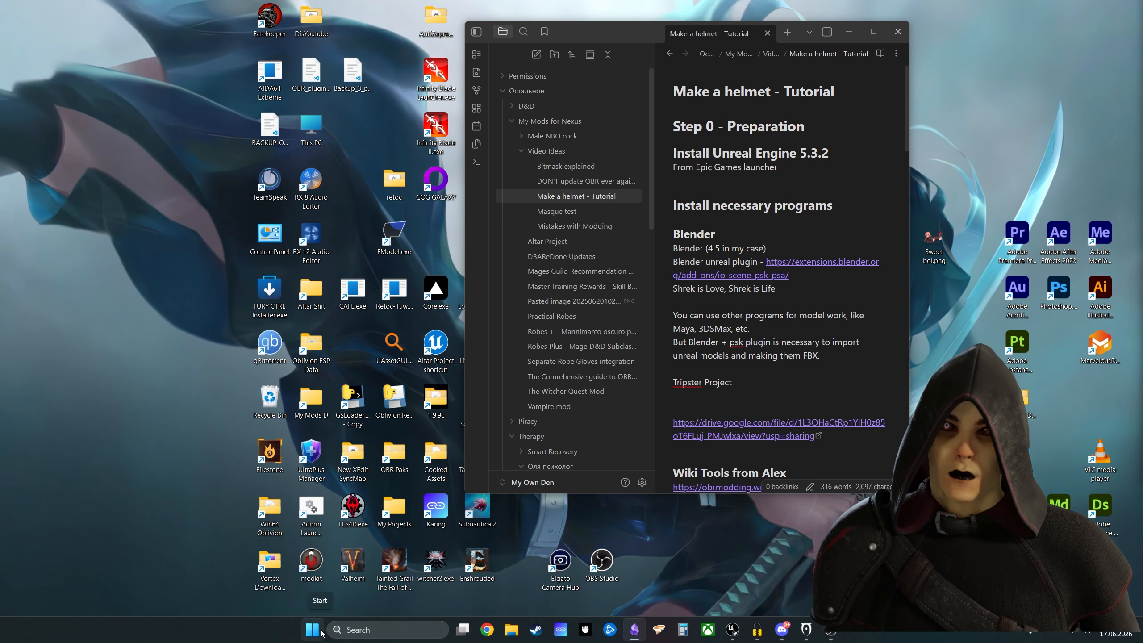
# Step: View the Unreal PSK/PSA add-on page linked in the tutorial note's Blender section, and close the browser
pyautogui.click(805, 265)
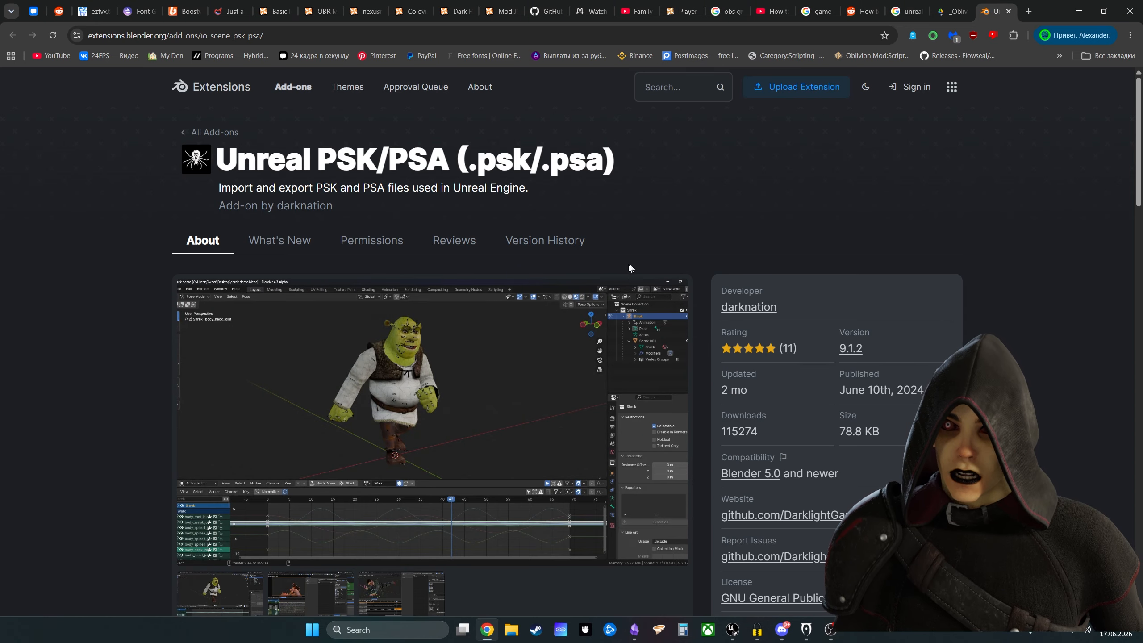
pyautogui.scroll(-2, 625, 268)
pyautogui.scroll(1, 622, 270)
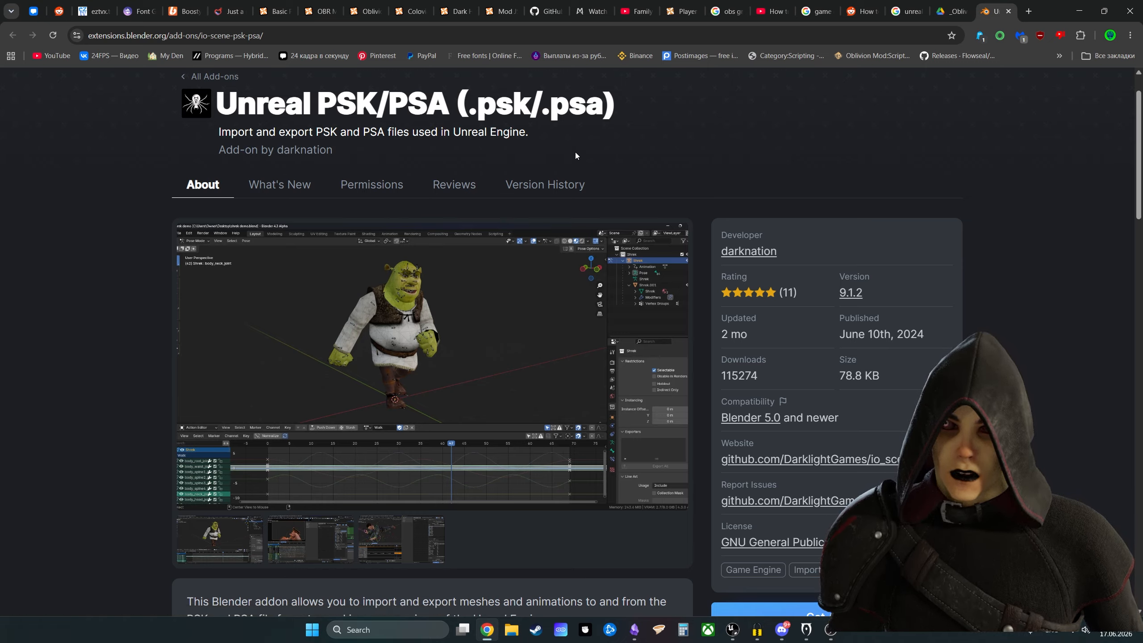
pyautogui.click(1131, 11)
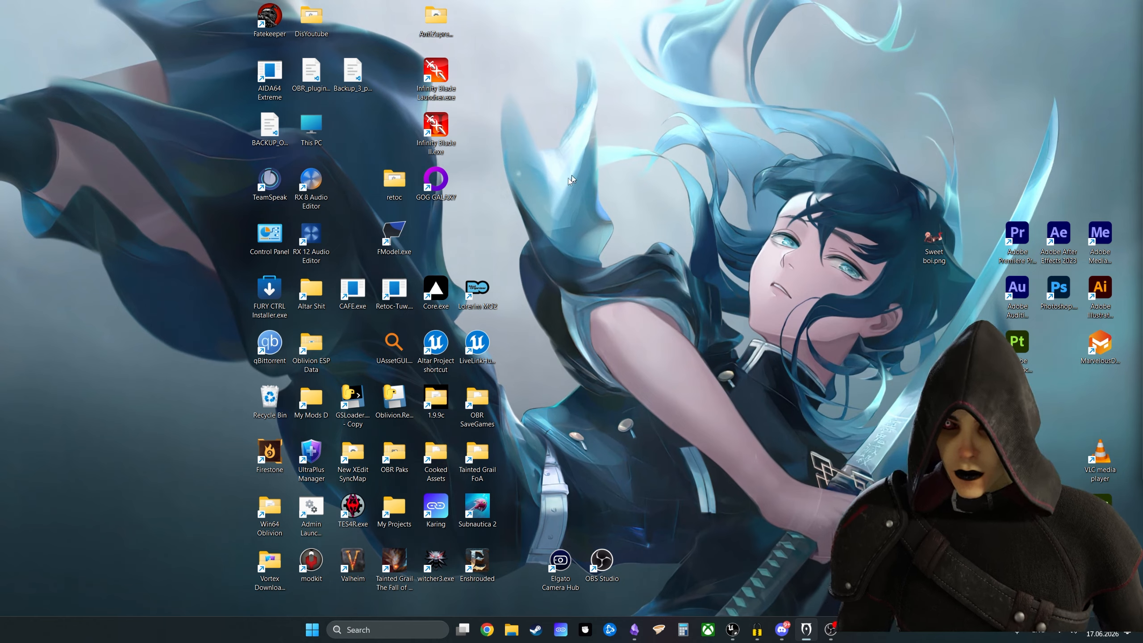
# Step: Launch FModel, allowing the unverified file to run, and open its Settings
pyautogui.doubleClick(399, 244)
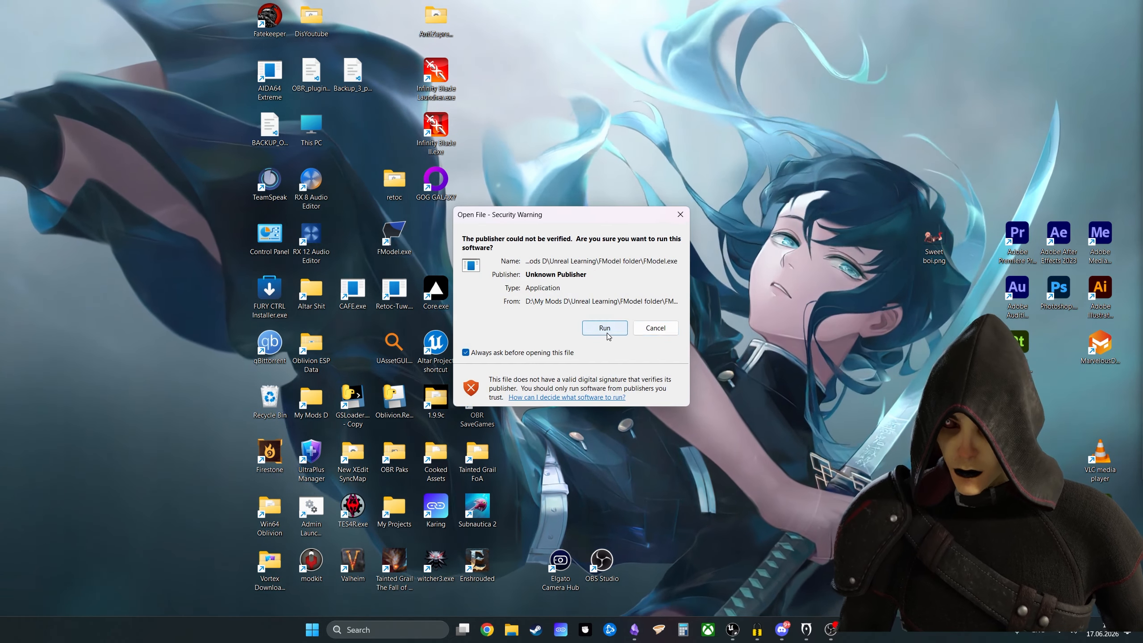
pyautogui.click(607, 333)
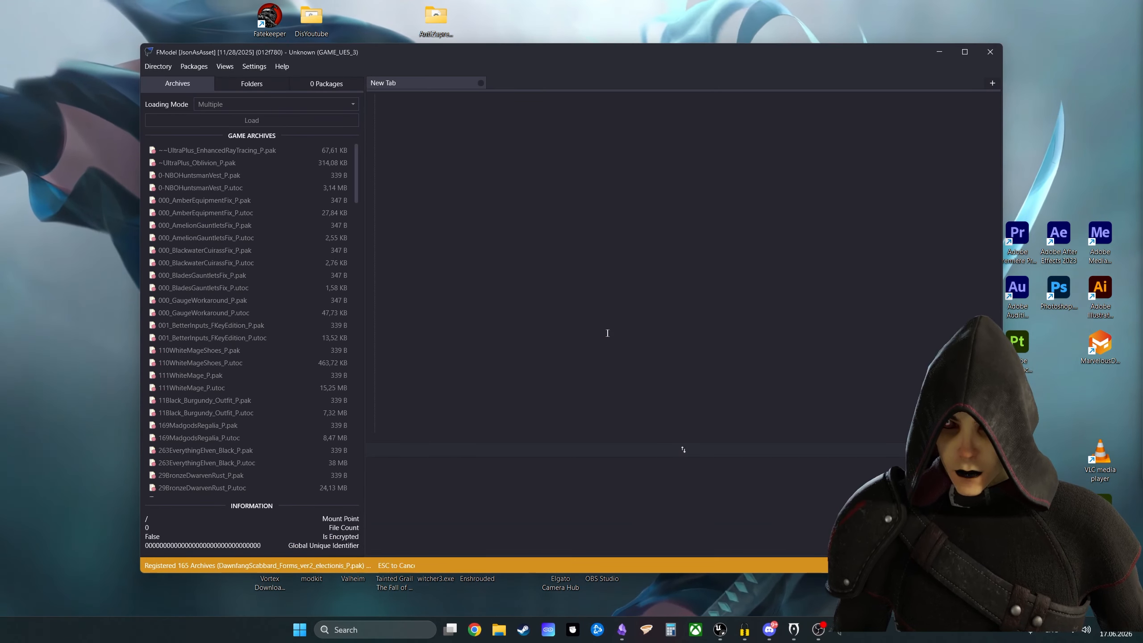
pyautogui.click(258, 67)
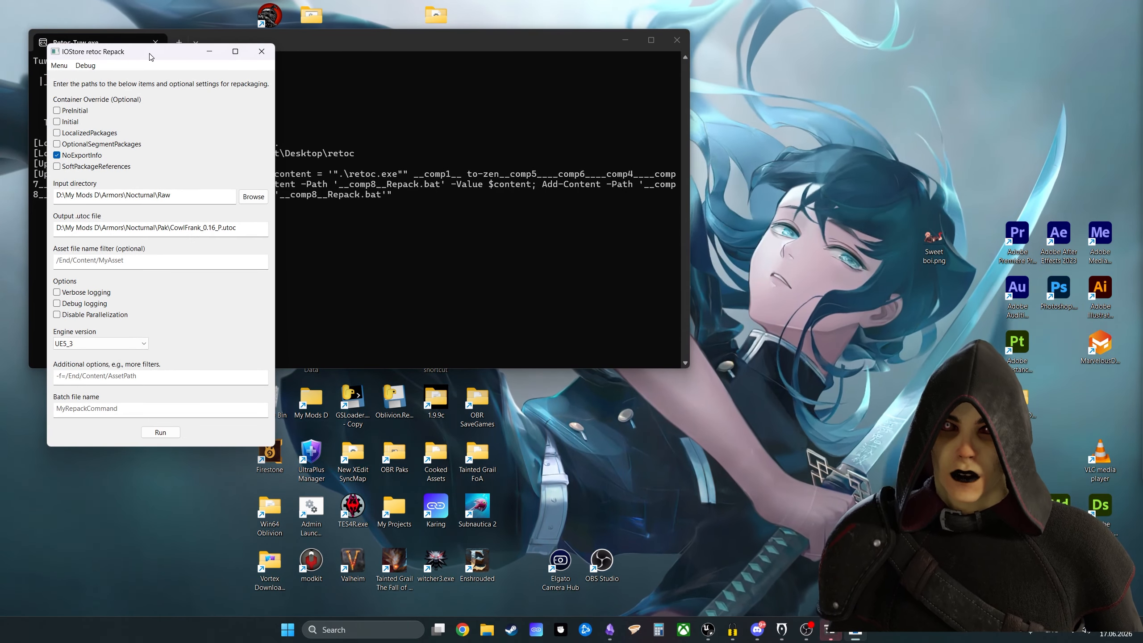
# Step: Review the input path, output directory and asset file name filter in the IOStore retoc Unpack form
pyautogui.moveTo(161, 50); pyautogui.dragTo(576, 84)
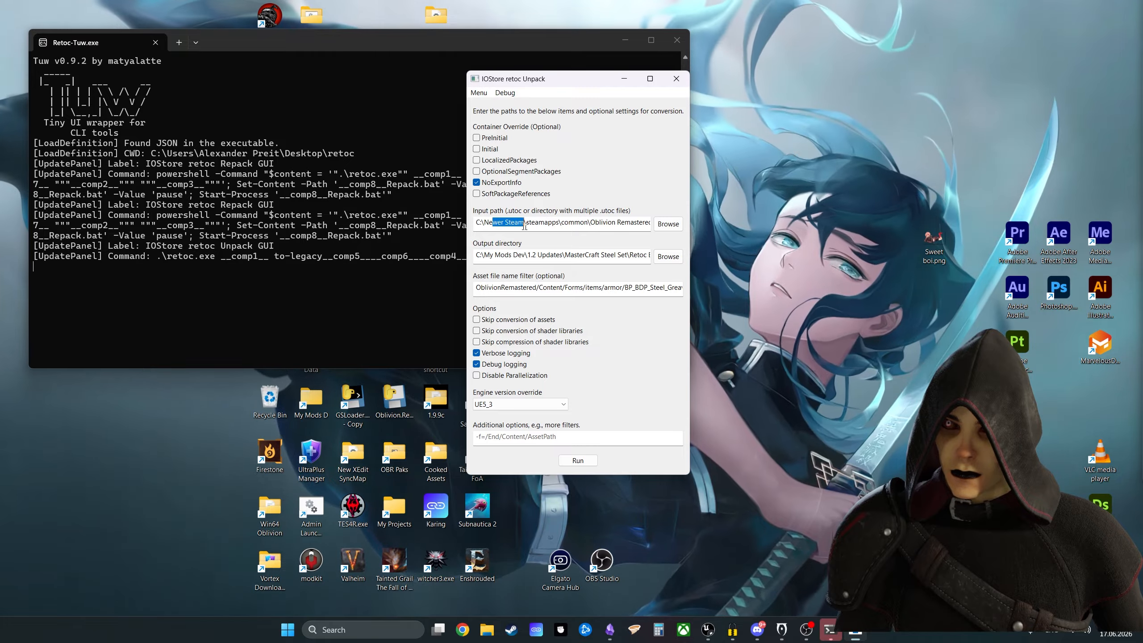
pyautogui.moveTo(524, 226); pyautogui.dragTo(723, 235)
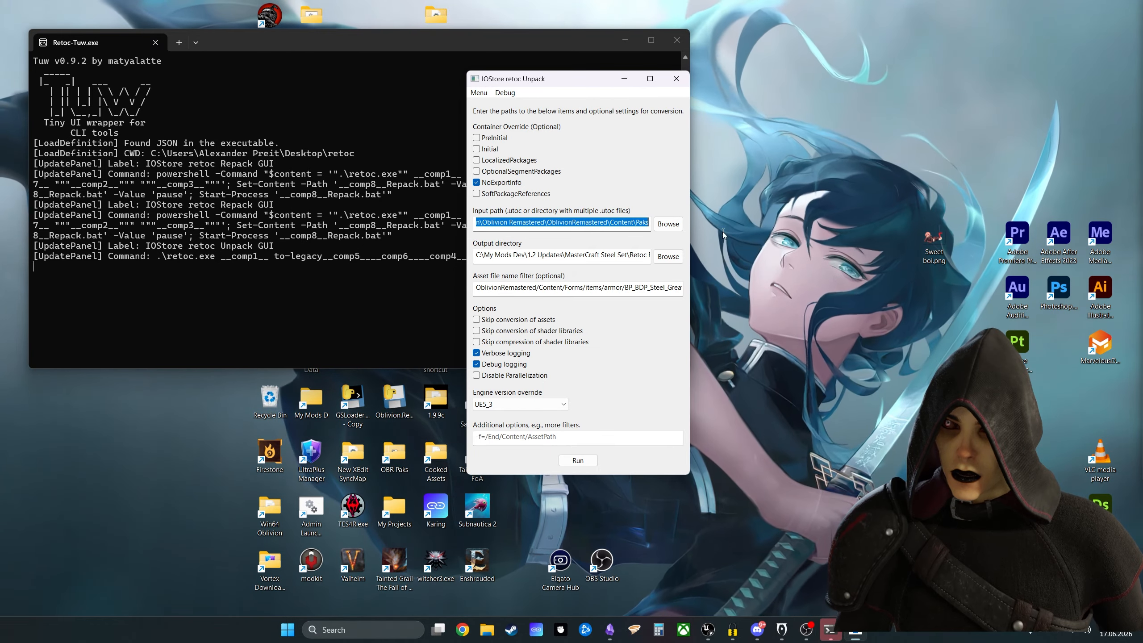
pyautogui.click(594, 224)
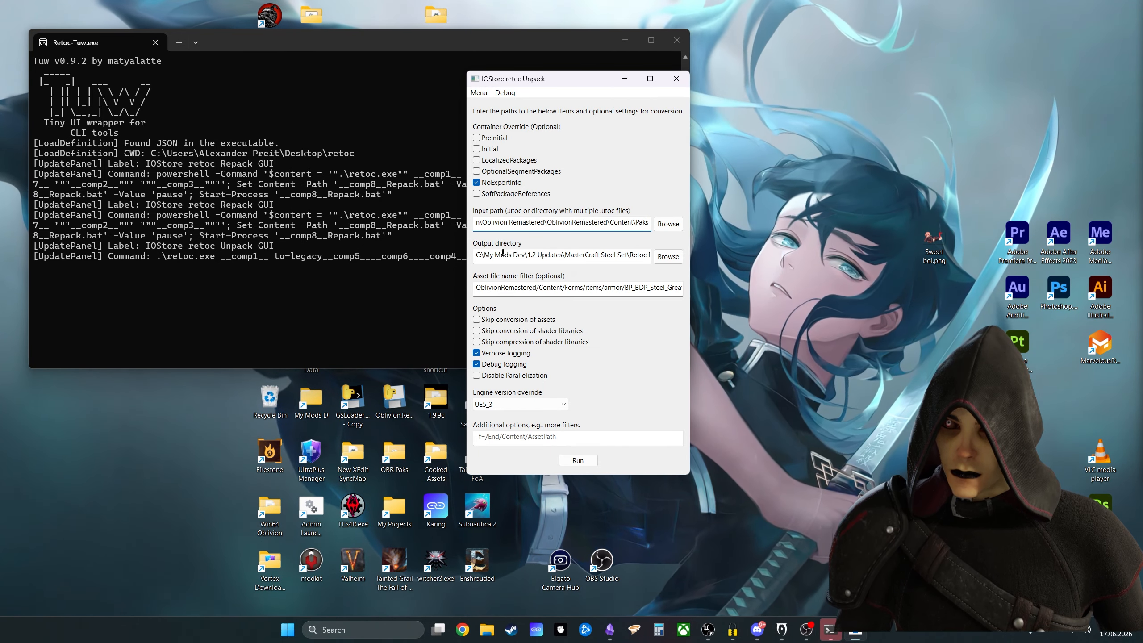
pyautogui.moveTo(484, 255); pyautogui.dragTo(650, 256)
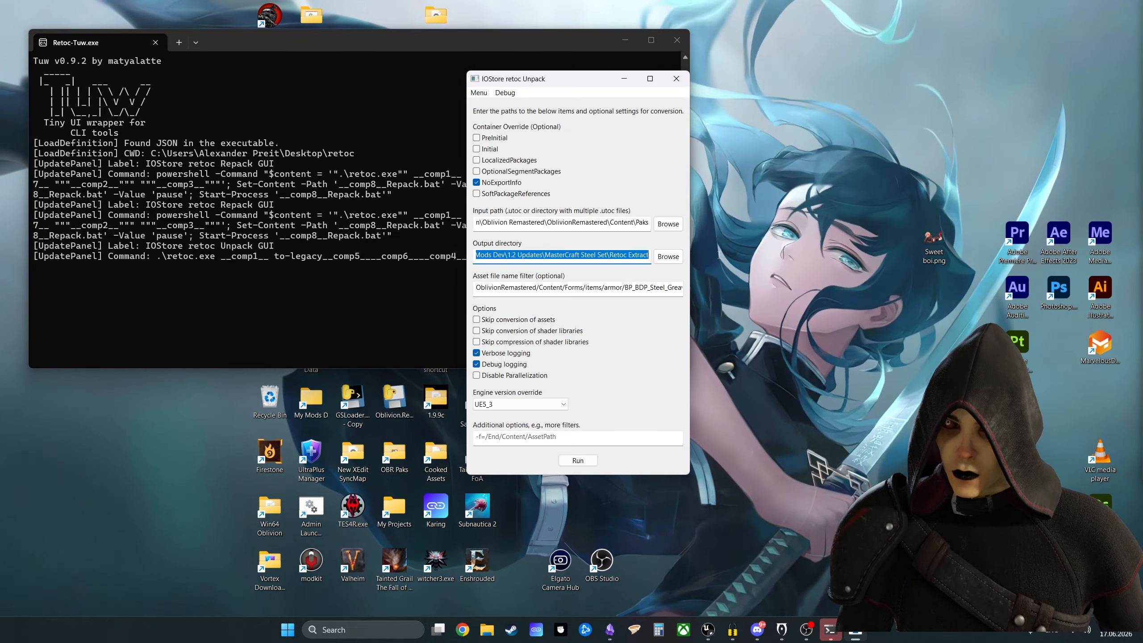
pyautogui.click(488, 287)
pyautogui.moveTo(488, 287); pyautogui.dragTo(749, 291)
pyautogui.click(613, 292)
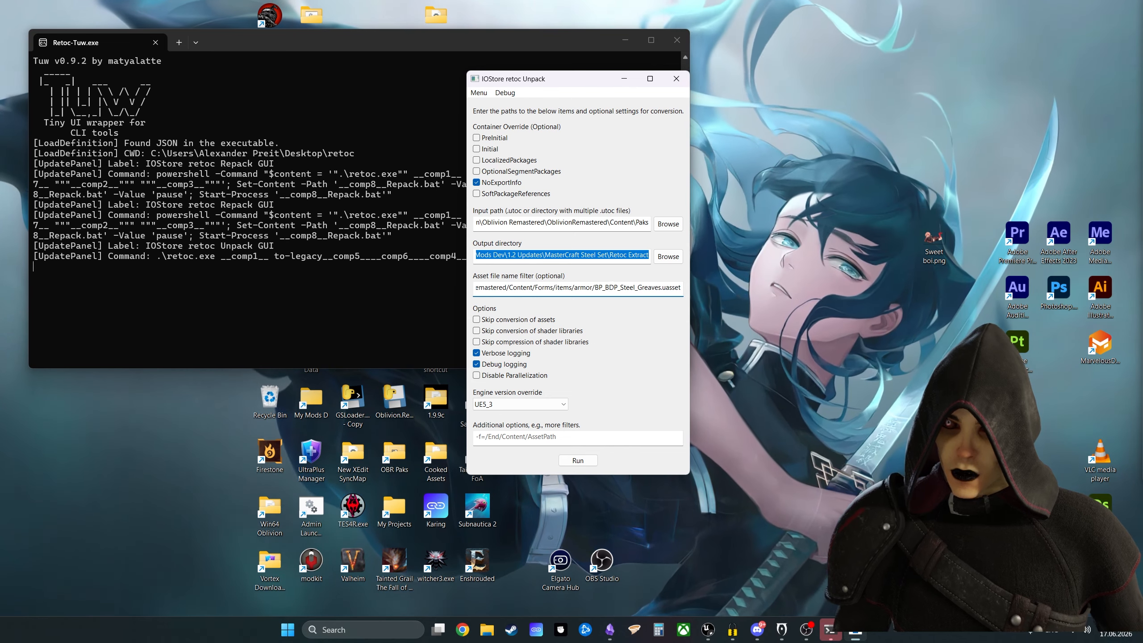
# Step: Switch the retoc tool to the Repack form, check the .utoc ending of the output file path, and close the tool
pyautogui.click(478, 93)
pyautogui.click(520, 106)
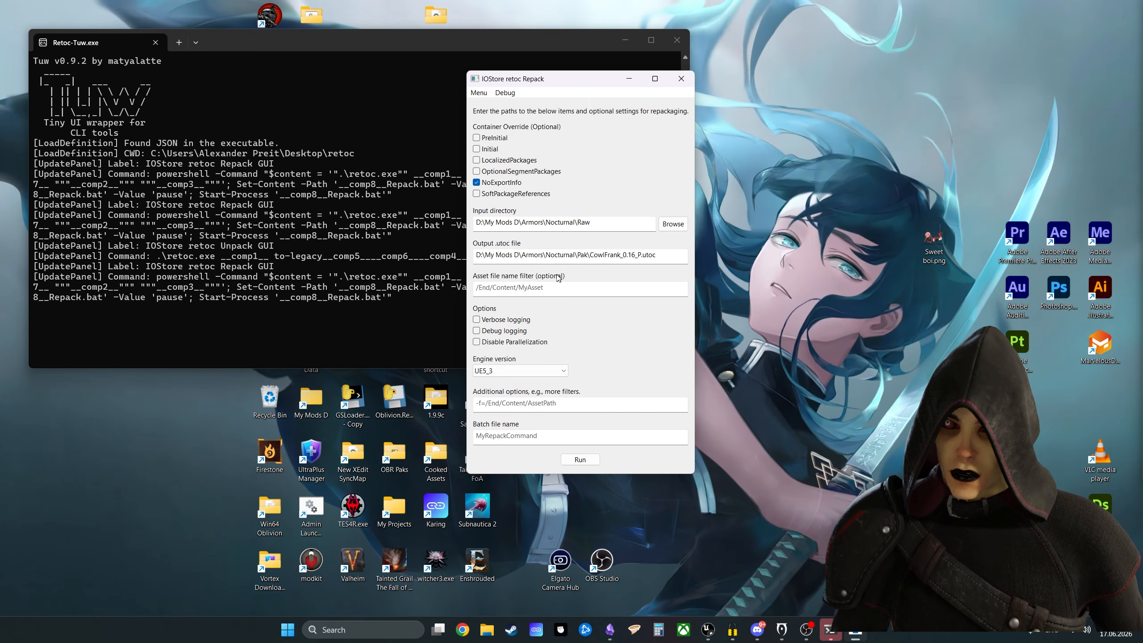
pyautogui.click(526, 258)
pyautogui.press('End')
pyautogui.moveTo(657, 256); pyautogui.dragTo(641, 259)
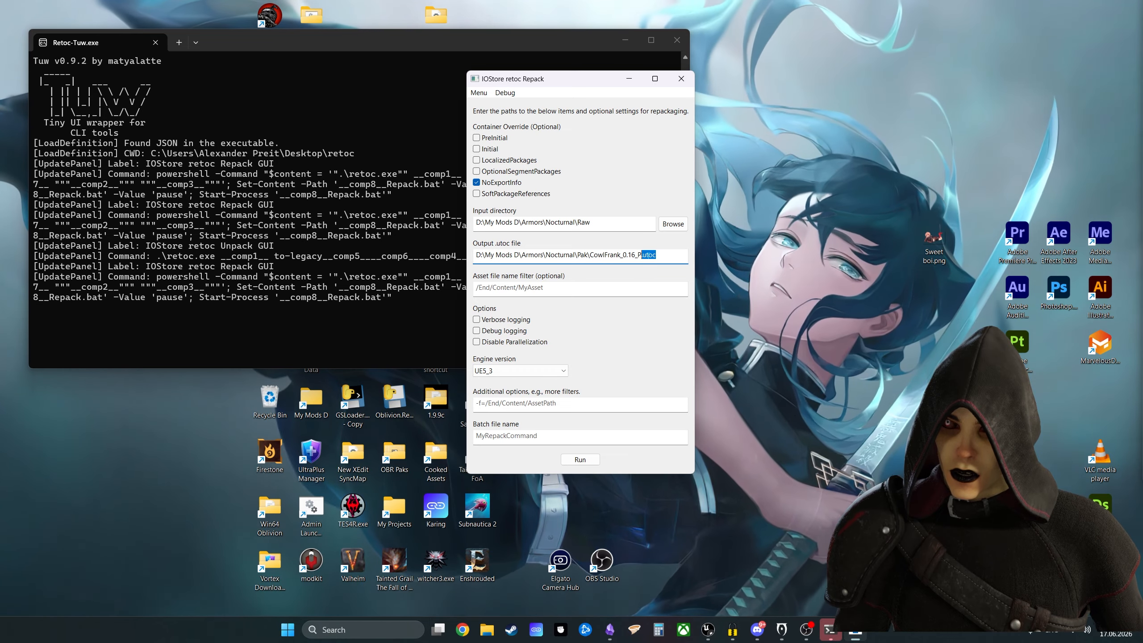
pyautogui.click(648, 257)
pyautogui.click(681, 80)
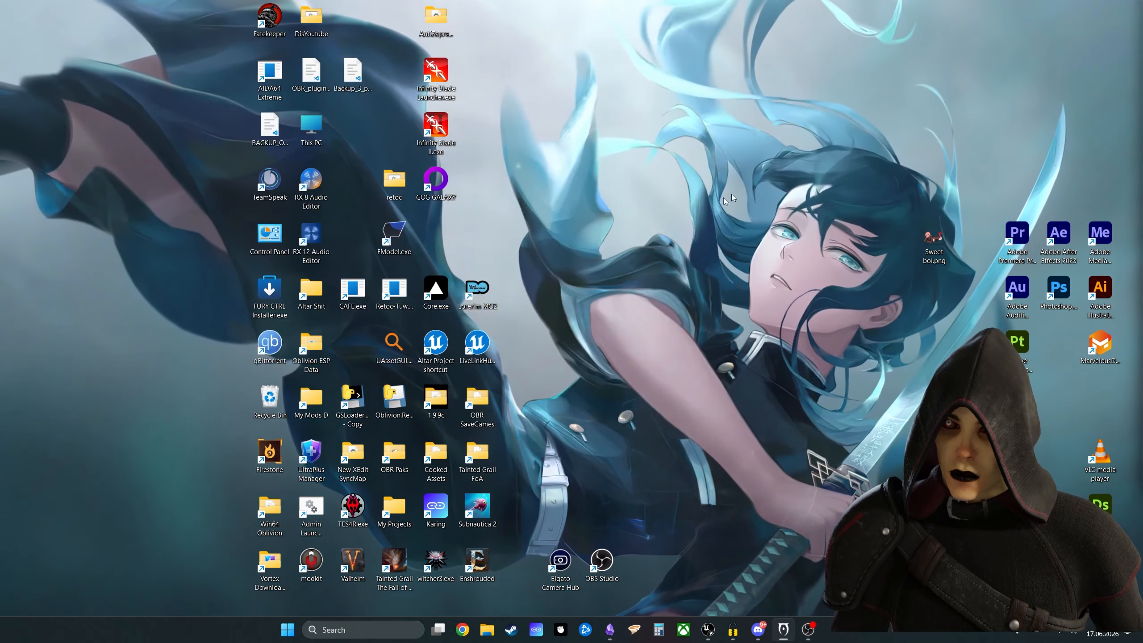
# Step: Launch UAssetGUI, allowing the unverified file to run, and check the engine version list for 5.3
pyautogui.doubleClick(394, 343)
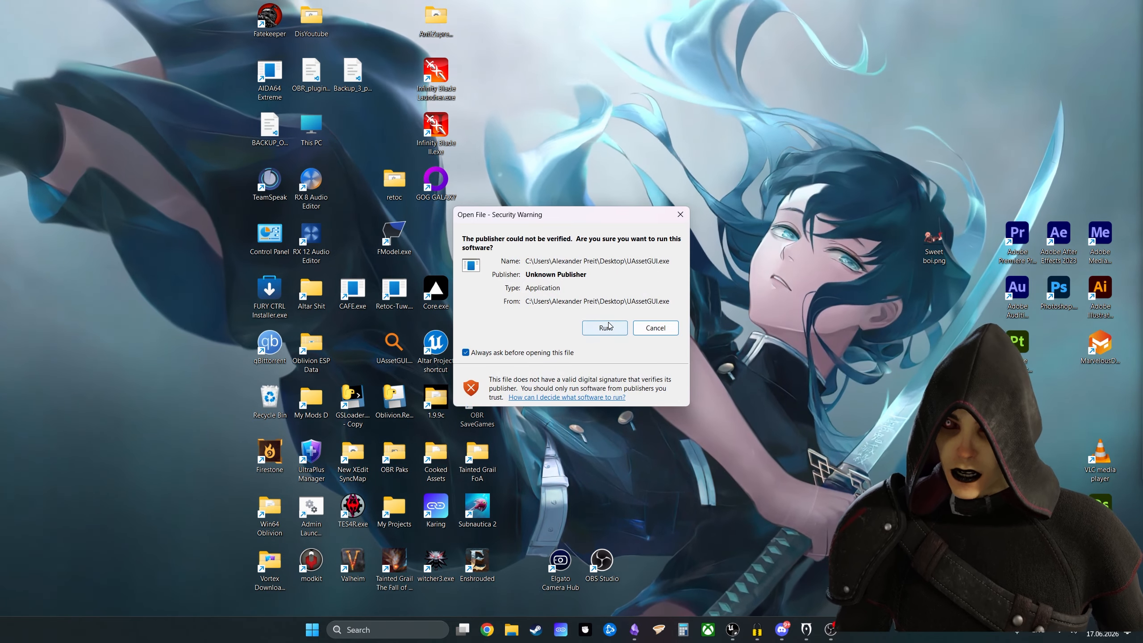
pyautogui.click(606, 326)
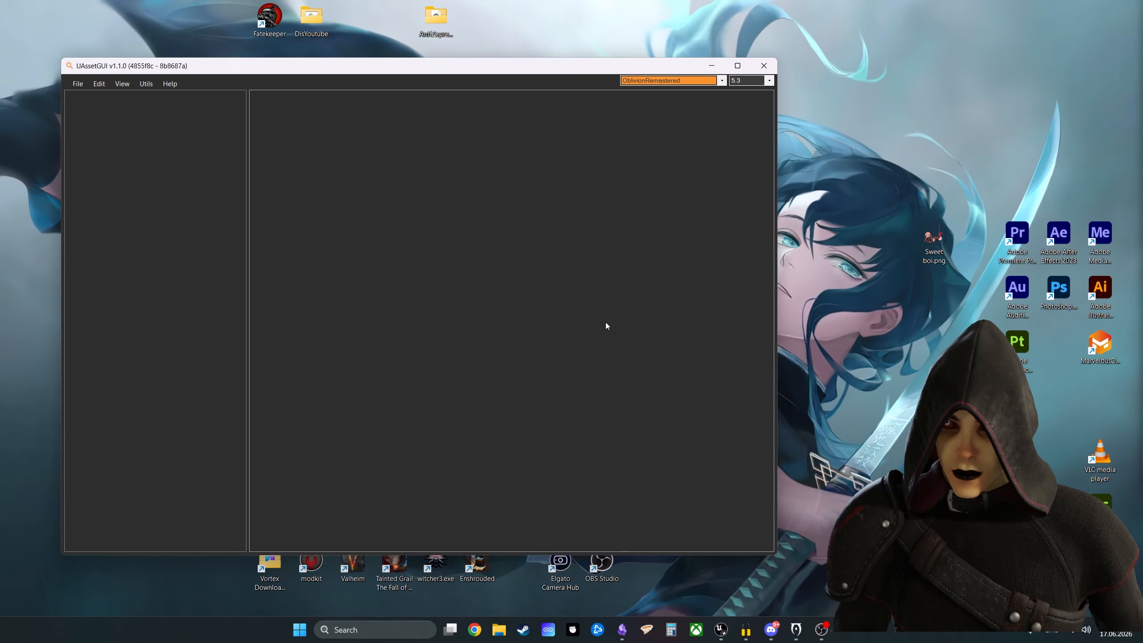
pyautogui.moveTo(485, 68); pyautogui.dragTo(544, 68)
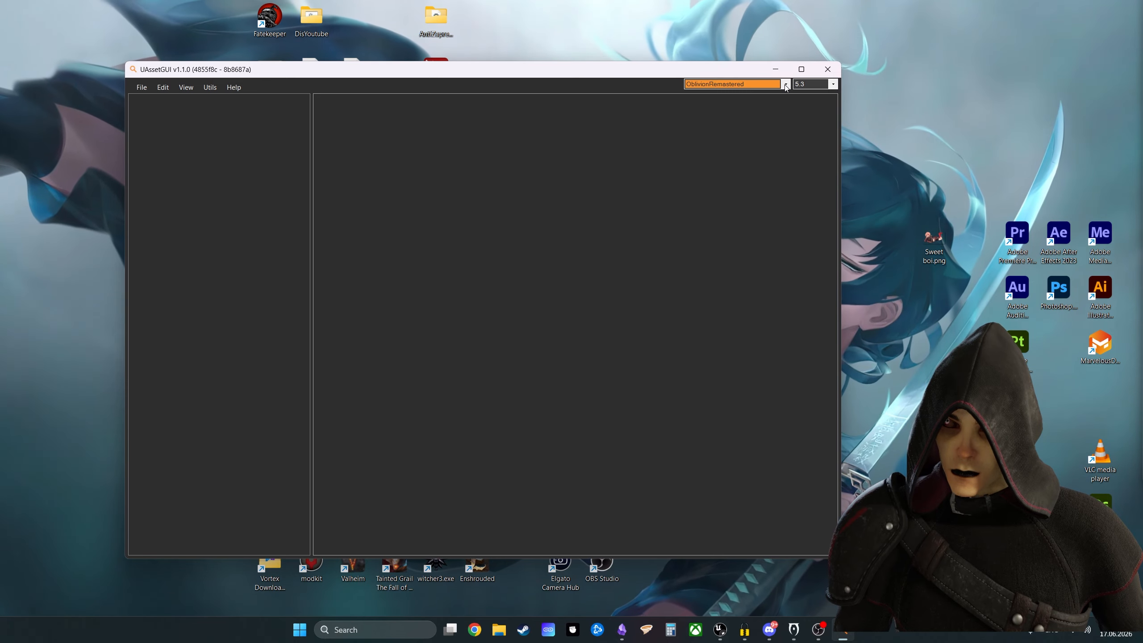
pyautogui.click(834, 85)
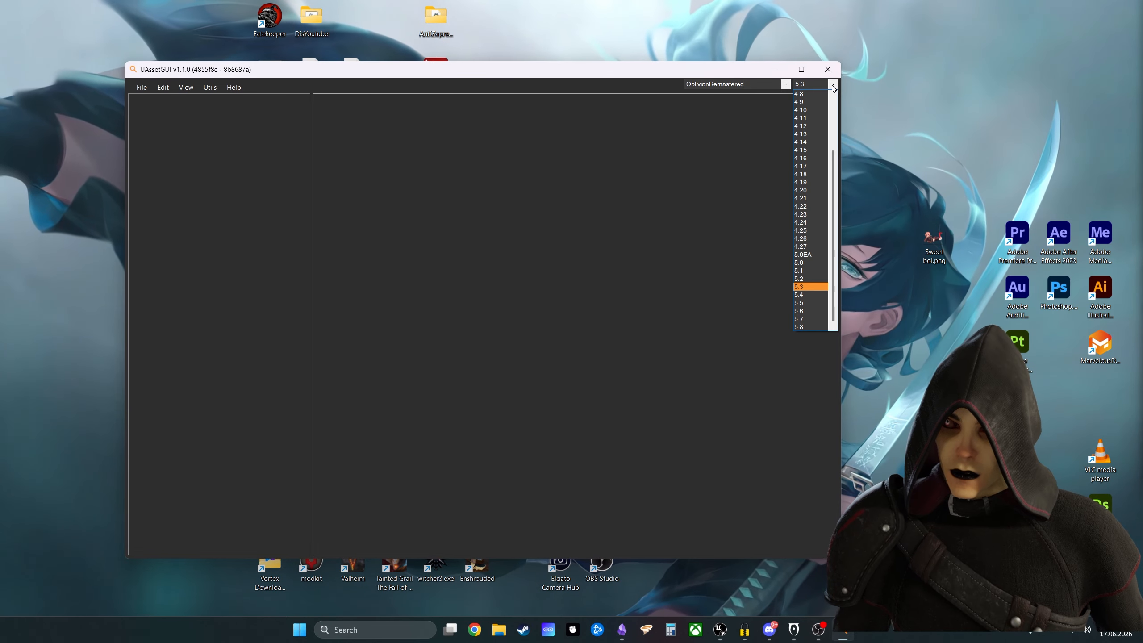
pyautogui.click(833, 86)
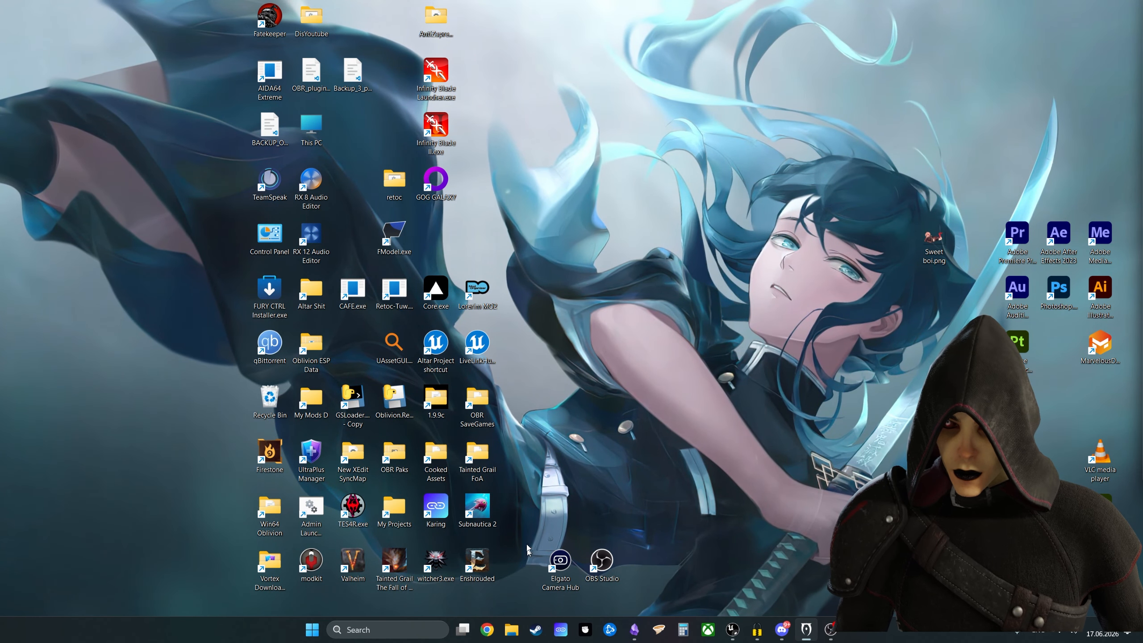
# Step: Launch Blender and open the recent file "Pipe Mod 1.blend"
pyautogui.click(317, 631)
pyautogui.click(481, 399)
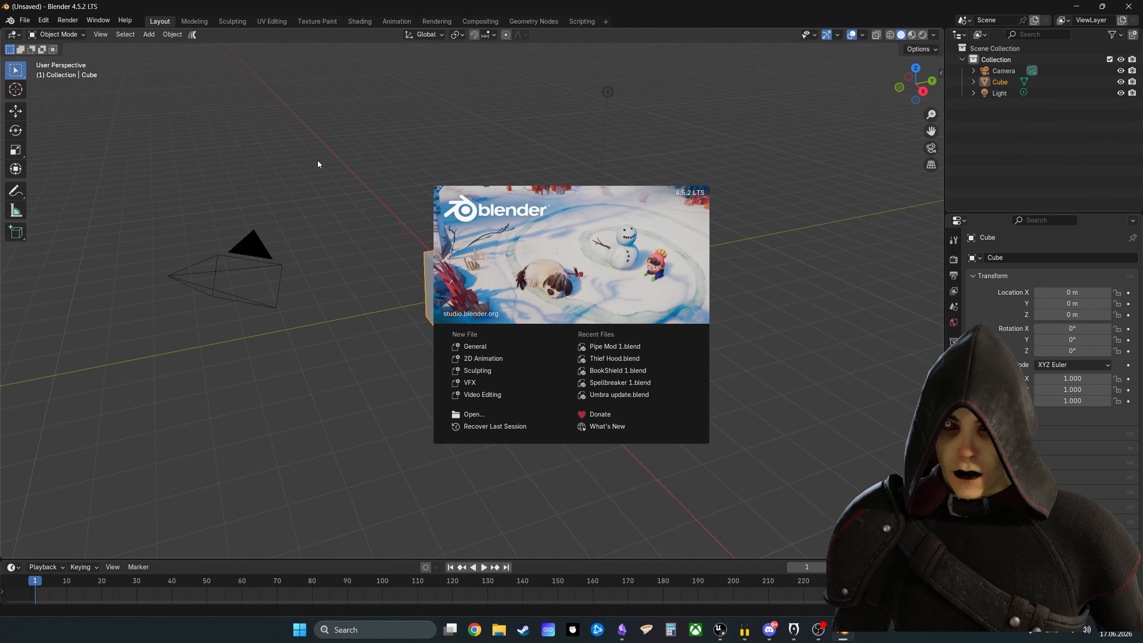
pyautogui.click(318, 163)
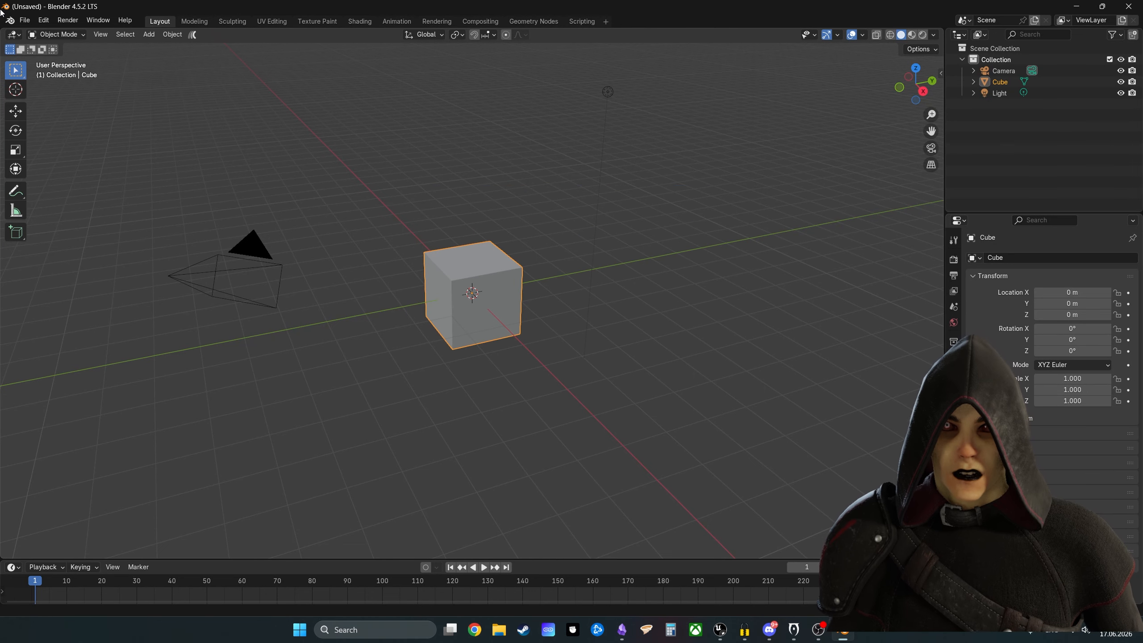
pyautogui.click(25, 20)
pyautogui.moveTo(76, 55)
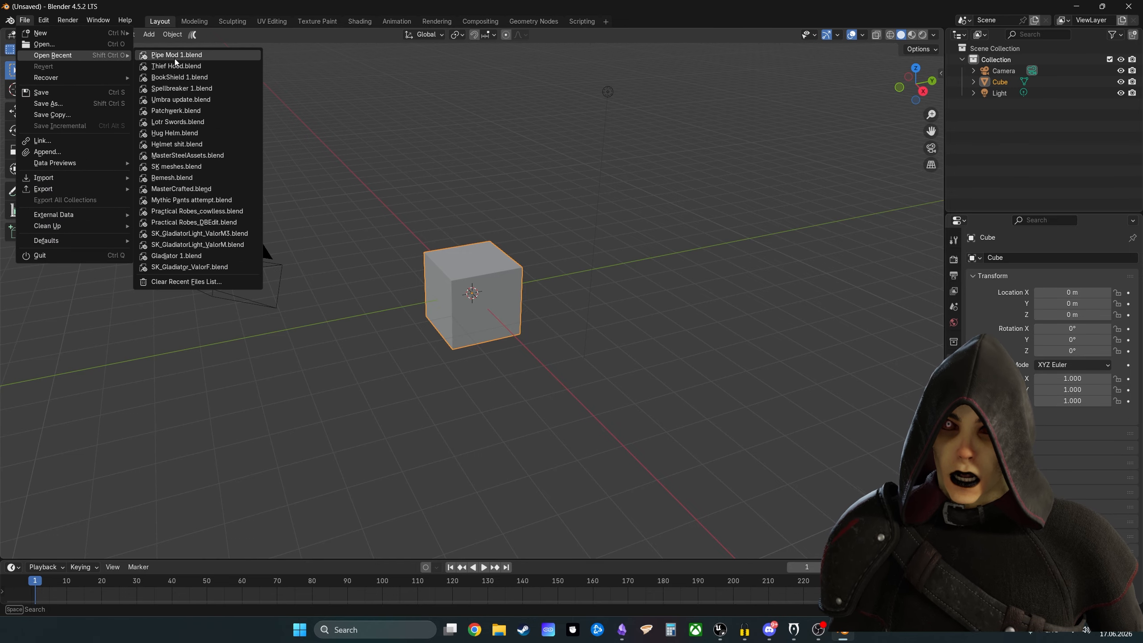
pyautogui.click(180, 55)
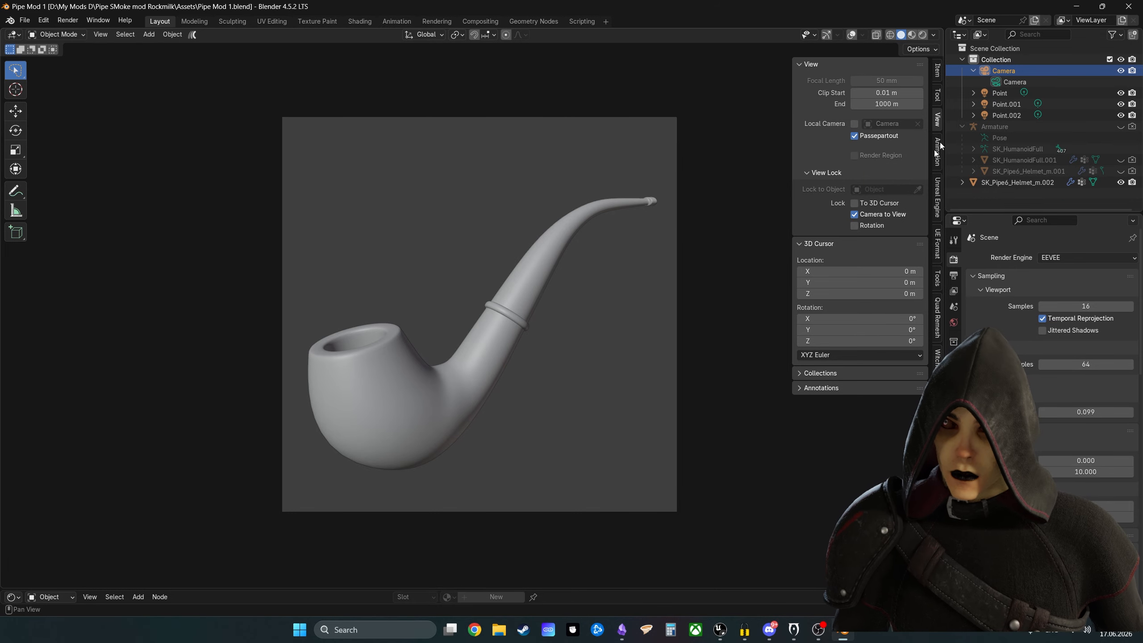
# Step: Switch the viewport to Material Preview and examine the SK_HumanoidFull.001 body mesh with its armature bones from several angles
pyautogui.click(911, 36)
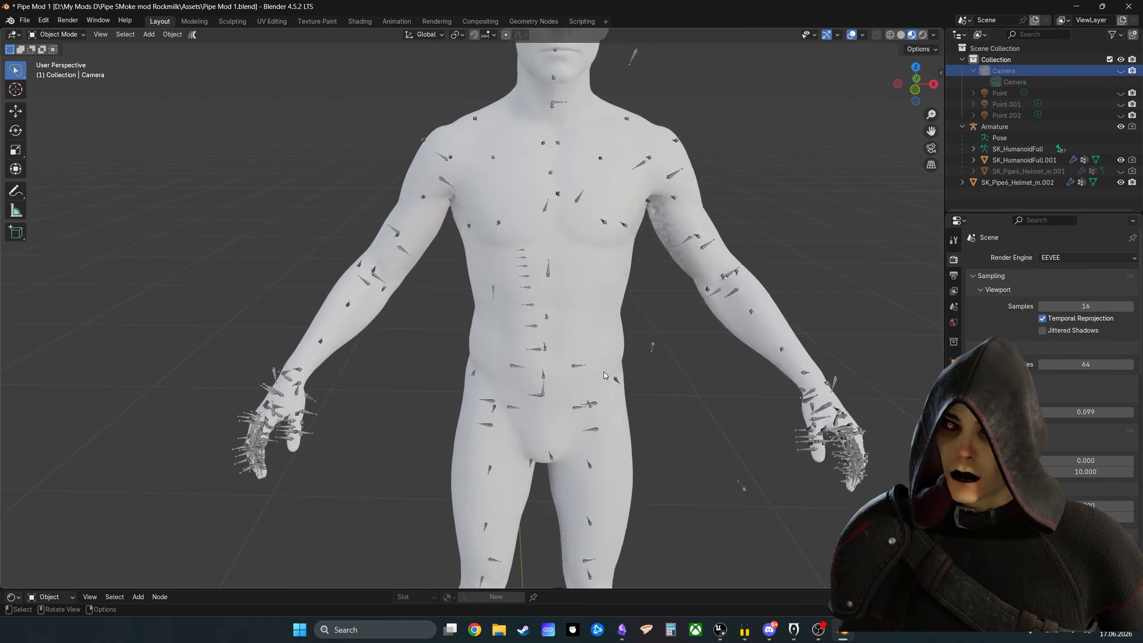
pyautogui.scroll(-5, 604, 372)
pyautogui.moveTo(602, 388); pyautogui.dragTo(663, 378, button='middle')
pyautogui.scroll(4, 574, 393)
pyautogui.scroll(2, 574, 393)
pyautogui.moveTo(581, 421); pyautogui.dragTo(540, 419, button='middle')
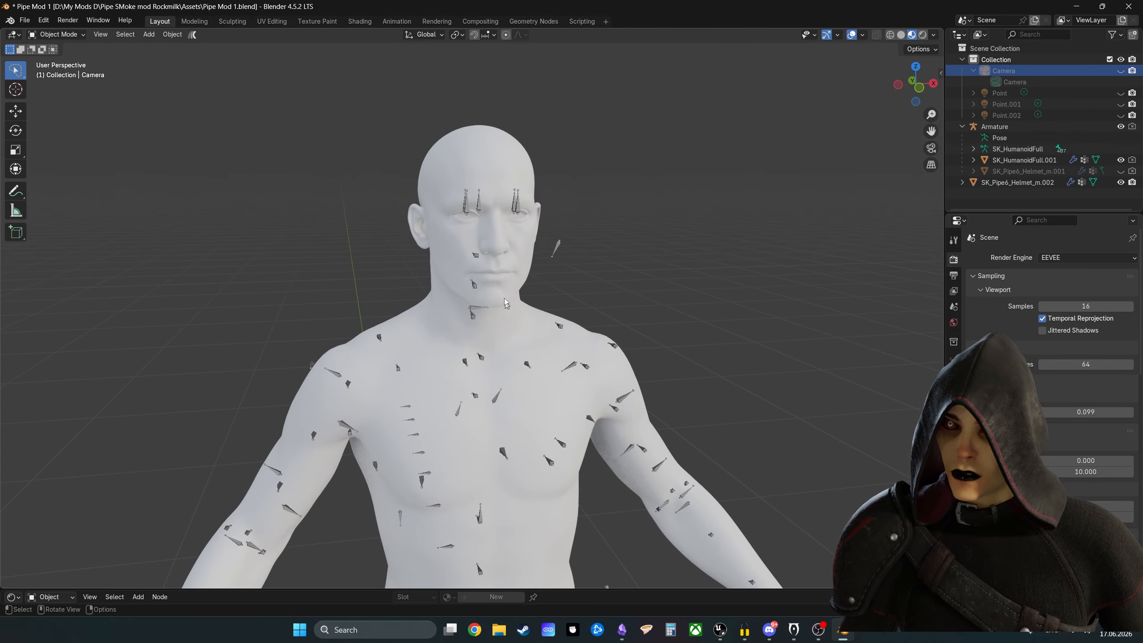
pyautogui.click(499, 234)
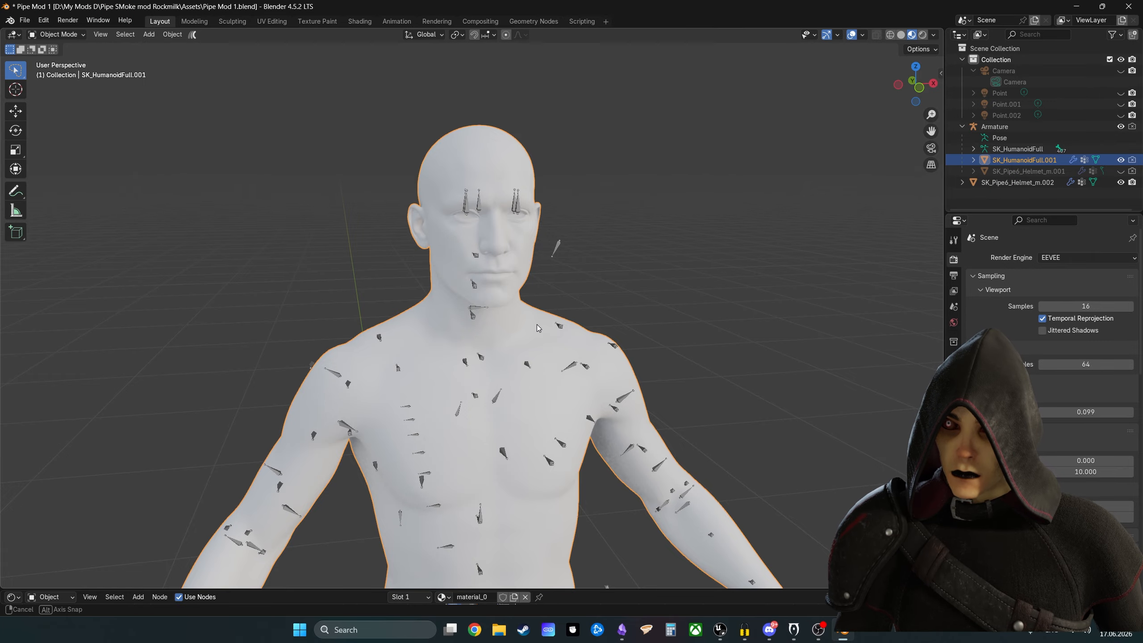
pyautogui.moveTo(537, 325); pyautogui.dragTo(630, 313, button='middle')
pyautogui.scroll(-2, 727, 334)
pyautogui.scroll(4, 535, 346)
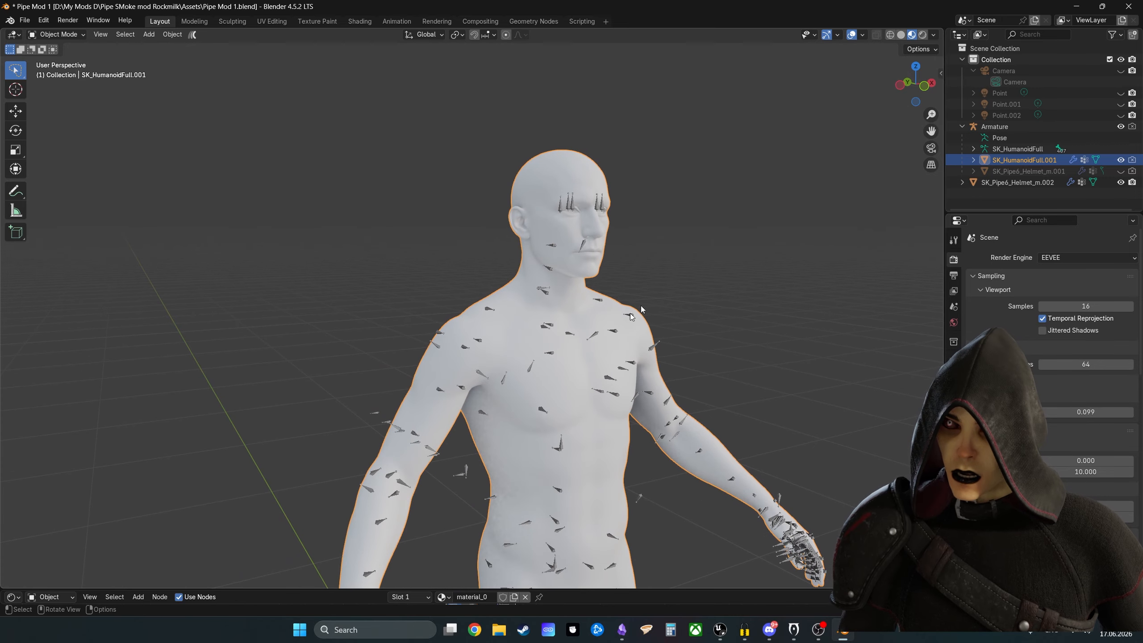
pyautogui.click(671, 242)
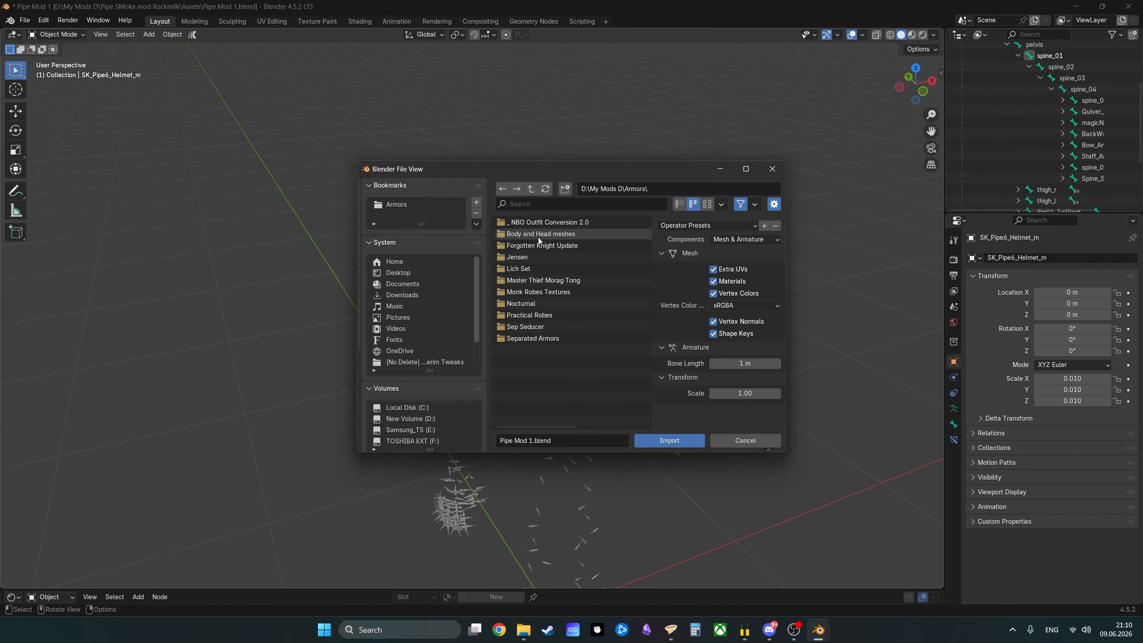
# Step: Browse to the Body and Head meshes\Humanoid folder and select SK_HumanoidFull.psk for import
pyautogui.click(538, 237)
pyautogui.doubleClick(537, 237)
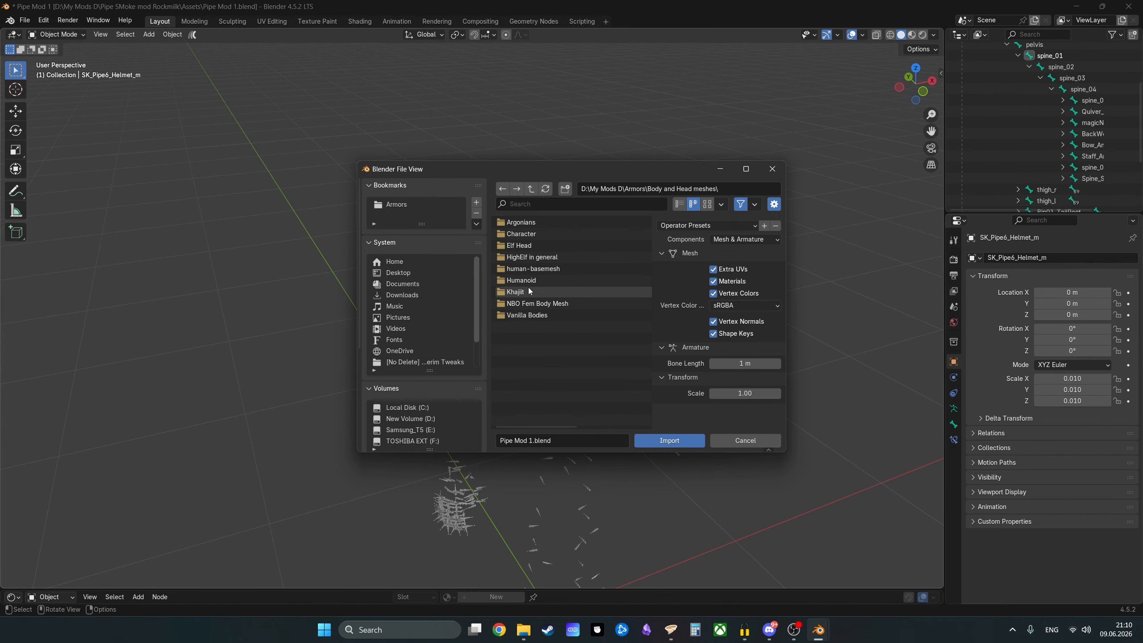
pyautogui.doubleClick(531, 282)
pyautogui.click(529, 222)
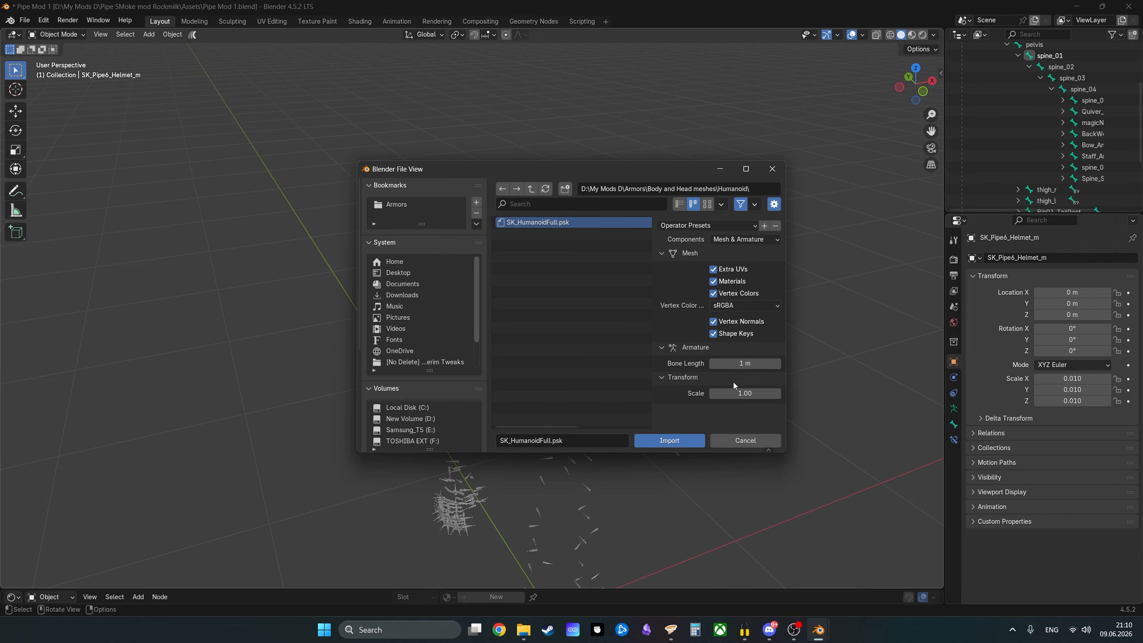
# Step: Set the bone length to 3 m, vertex color space to Linear and scale to 0.01, and import the mesh with its armature
pyautogui.click(744, 365)
pyautogui.write('3')
pyautogui.press('Return')
pyautogui.click(725, 301)
pyautogui.click(739, 321)
pyautogui.click(552, 329)
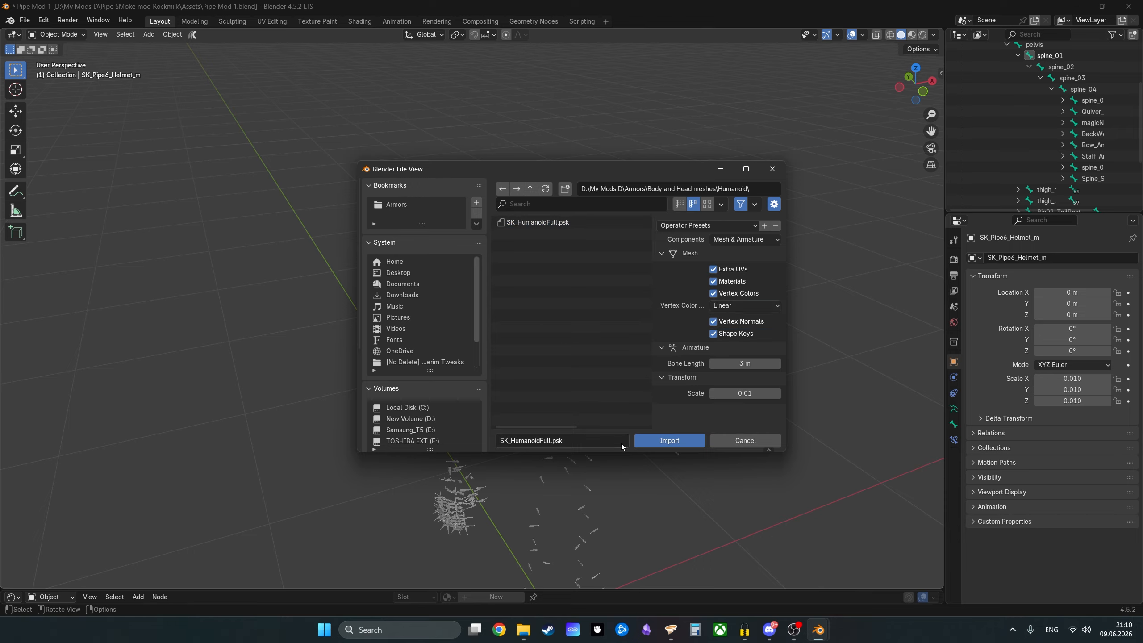
pyautogui.click(663, 441)
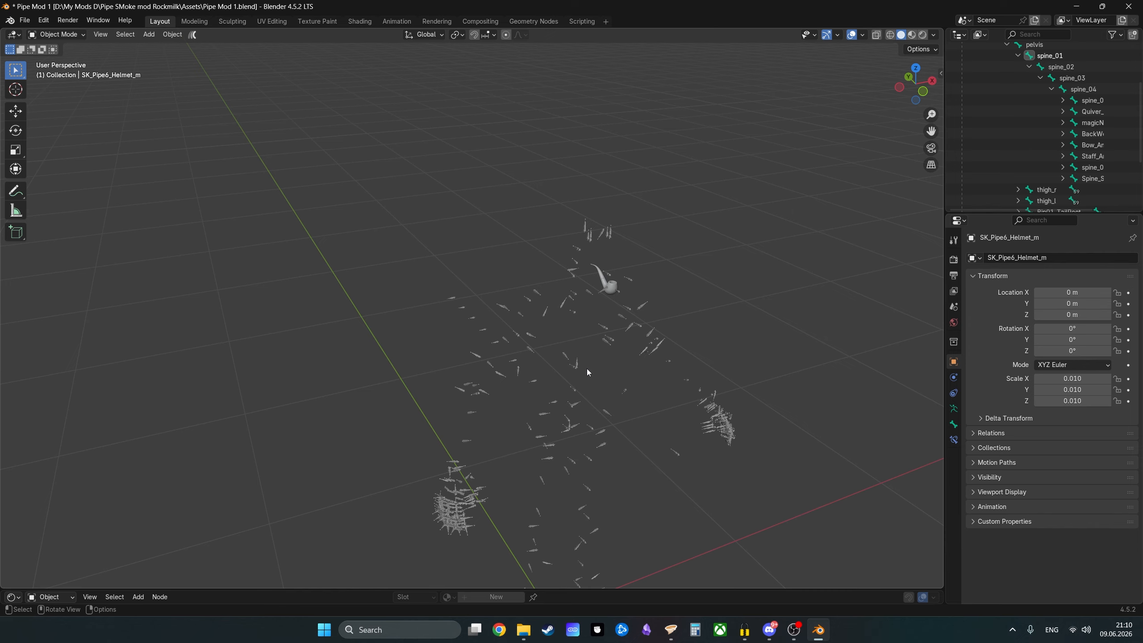
pyautogui.click(698, 268)
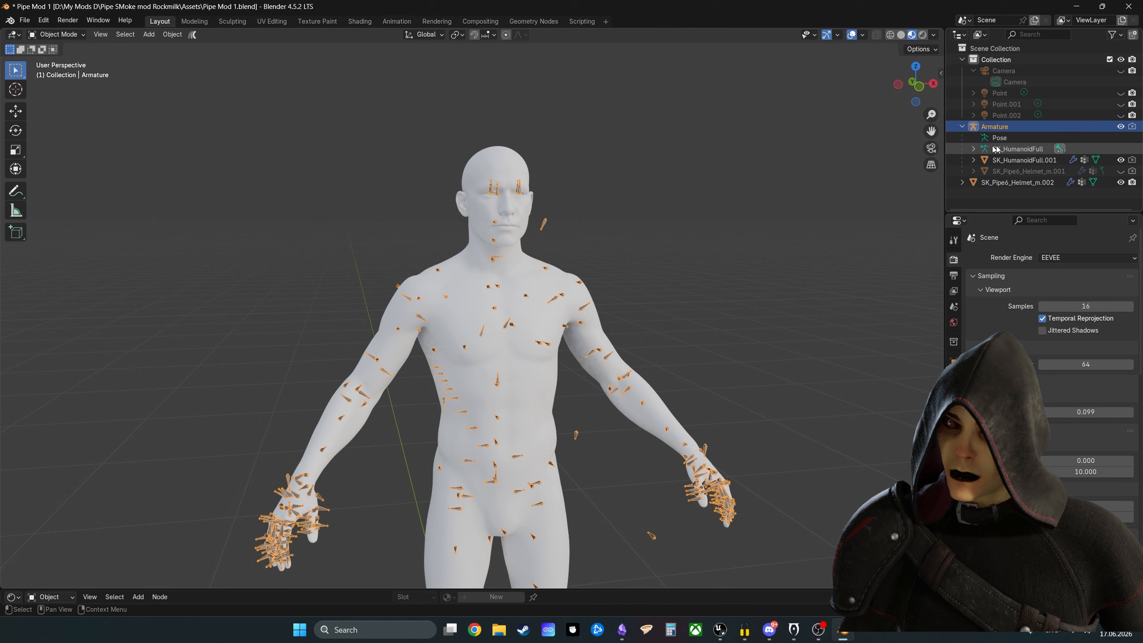
# Step: Open the armature object's name for editing, keep it as Armature, and deselect the object
pyautogui.click(995, 126)
pyautogui.doubleClick(996, 126)
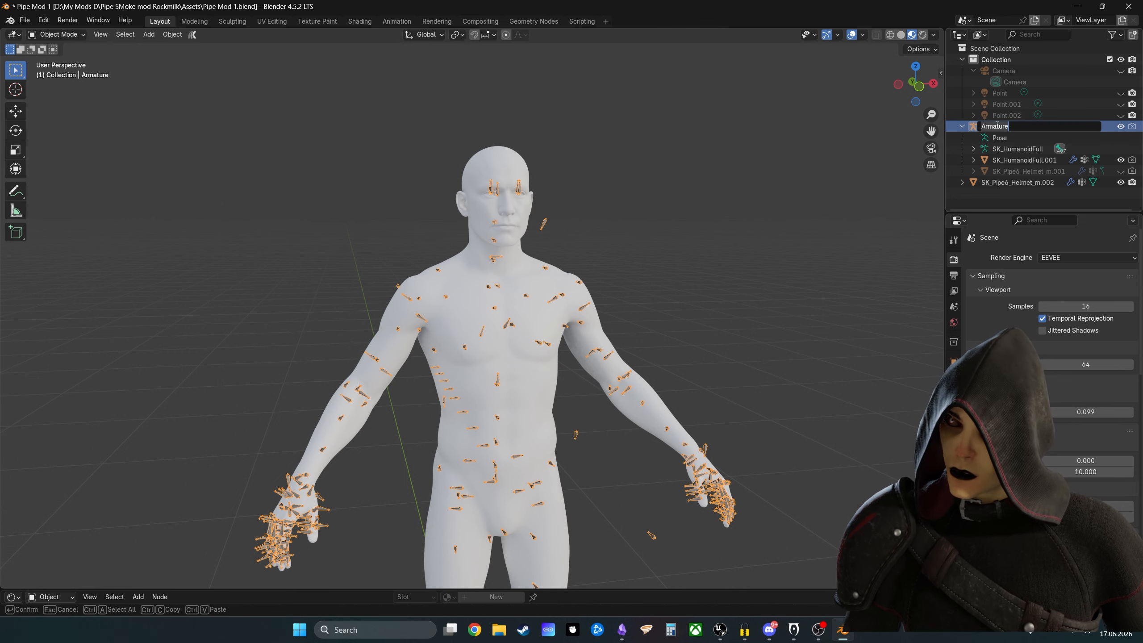
pyautogui.click(740, 202)
pyautogui.click(710, 235)
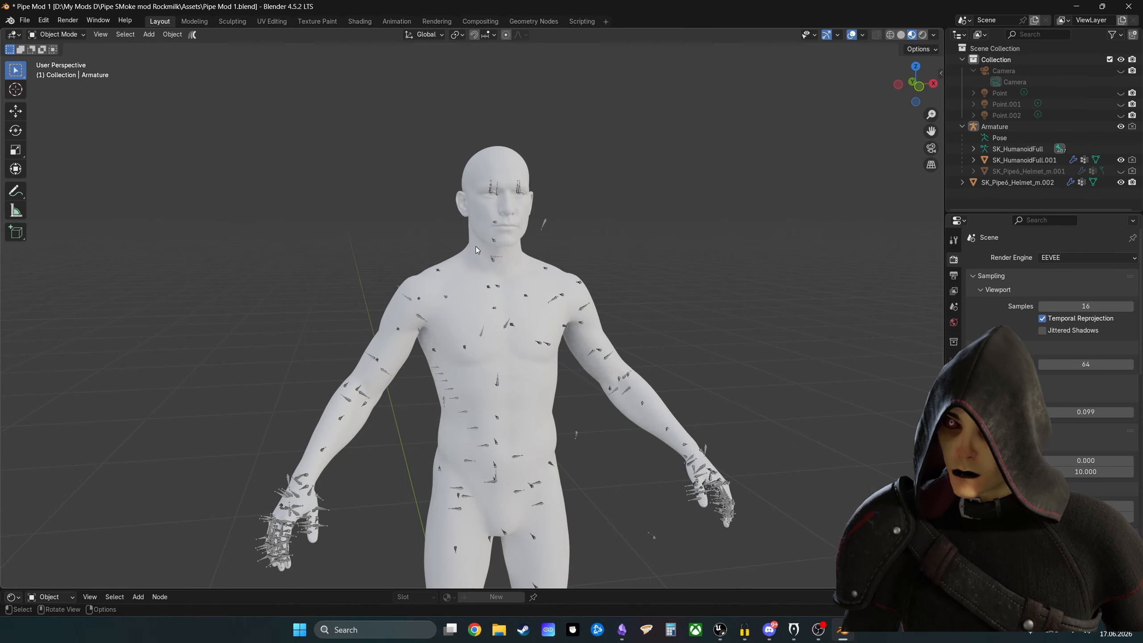
# Step: Unhide the pipe mesh SK_Pipe6_Helmet_m.001 and select it
pyautogui.moveTo(475, 247); pyautogui.dragTo(595, 220, button='middle')
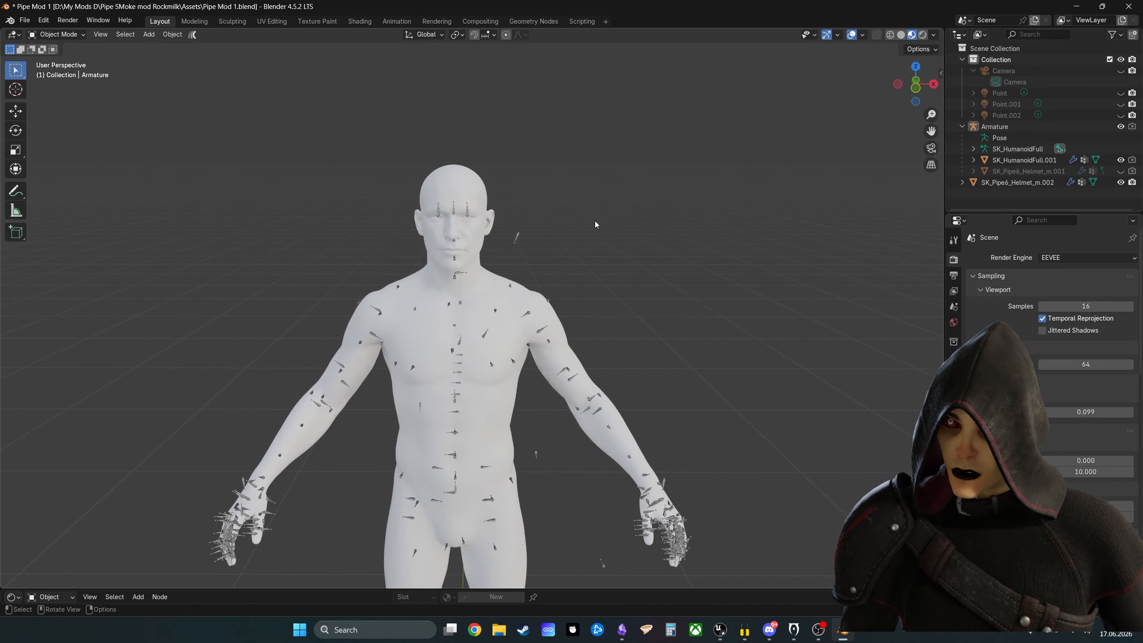
pyautogui.click(513, 236)
pyautogui.moveTo(581, 273); pyautogui.dragTo(599, 277, button='middle')
pyautogui.click(630, 272)
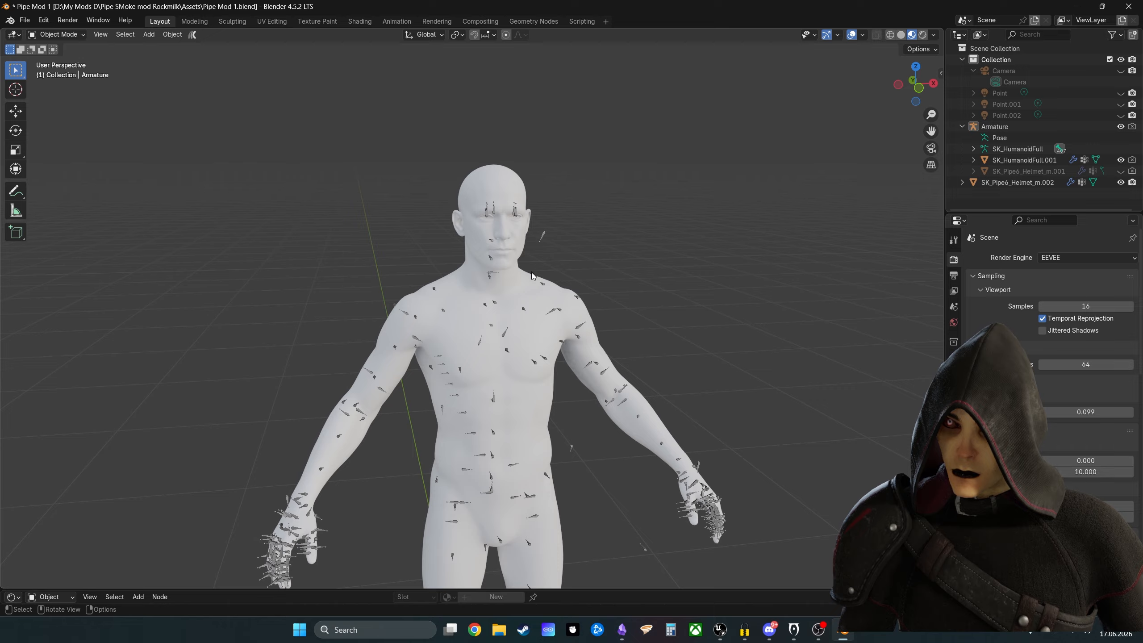
pyautogui.click(1121, 172)
pyautogui.click(503, 269)
pyautogui.moveTo(509, 350); pyautogui.dragTo(533, 327, button='middle')
pyautogui.scroll(5, 536, 309)
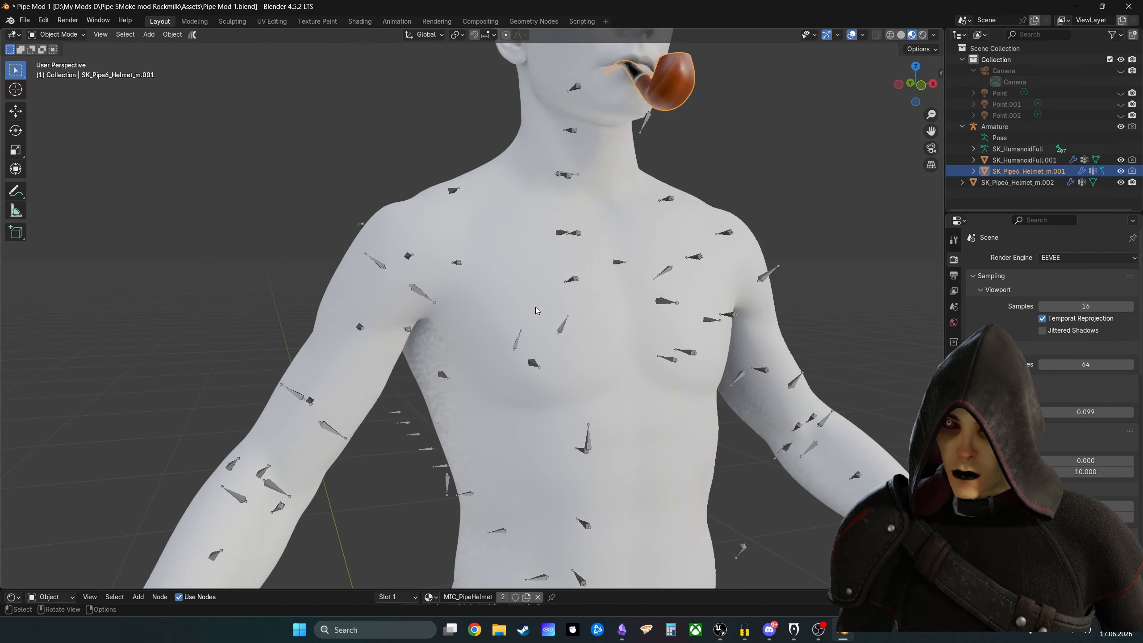
pyautogui.keyDown('shift'); pyautogui.moveTo(657, 145); pyautogui.dragTo(590, 343, button='middle'); pyautogui.keyUp('shift')
pyautogui.scroll(-2, 595, 320)
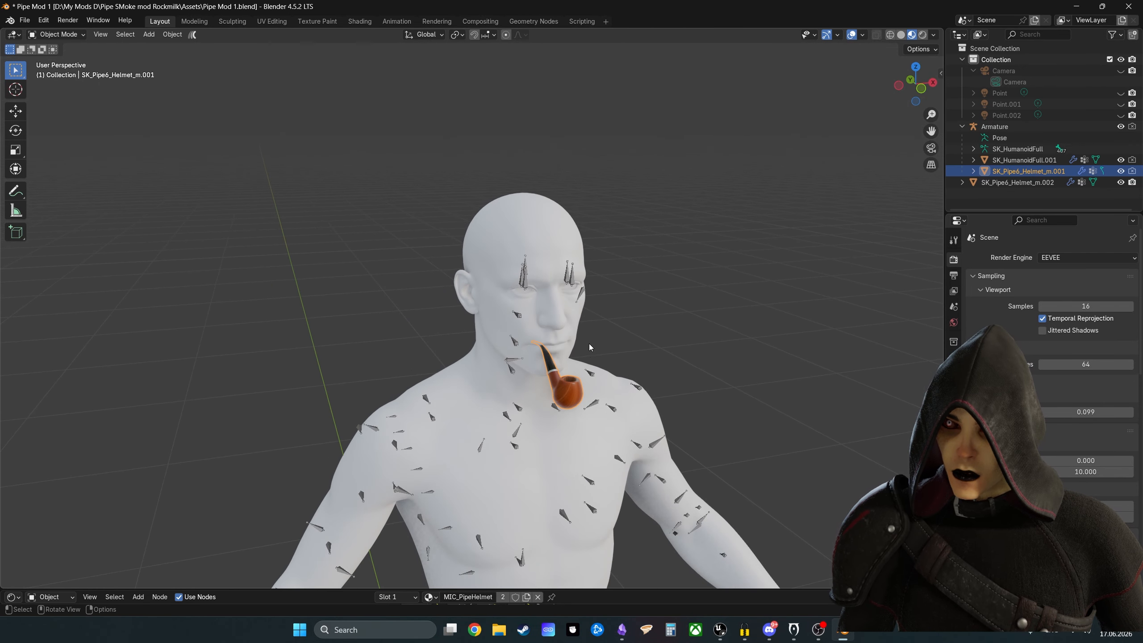
# Step: Try moving the pipe freely away from the mouth from two viewing angles, restoring its position each time
pyautogui.press('g')
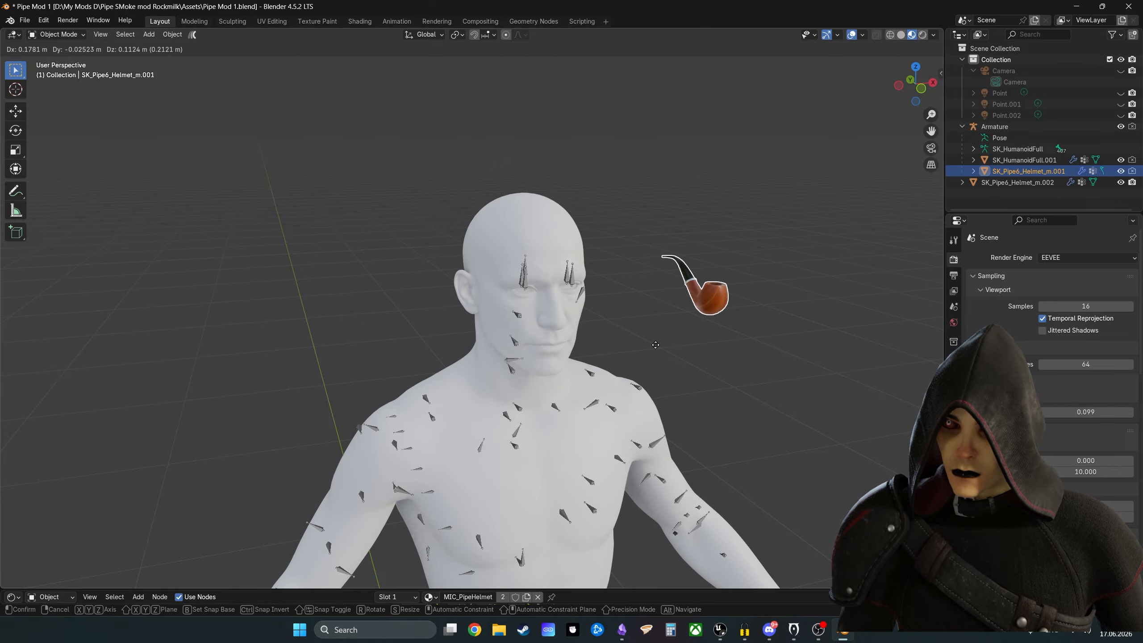
pyautogui.press('Escape')
pyautogui.moveTo(613, 394); pyautogui.dragTo(501, 354, button='middle')
pyautogui.press('g')
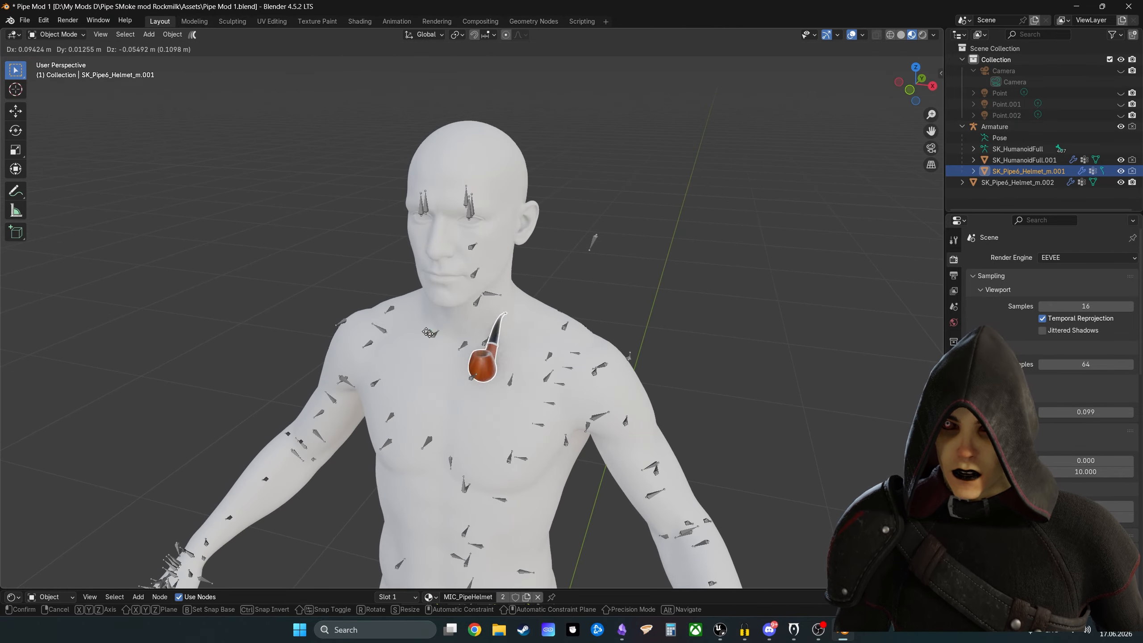
pyautogui.click(381, 306)
pyautogui.hotkey('ctrl', 'z')
pyautogui.moveTo(381, 306); pyautogui.dragTo(611, 339, button='middle')
pyautogui.scroll(1, 610, 345)
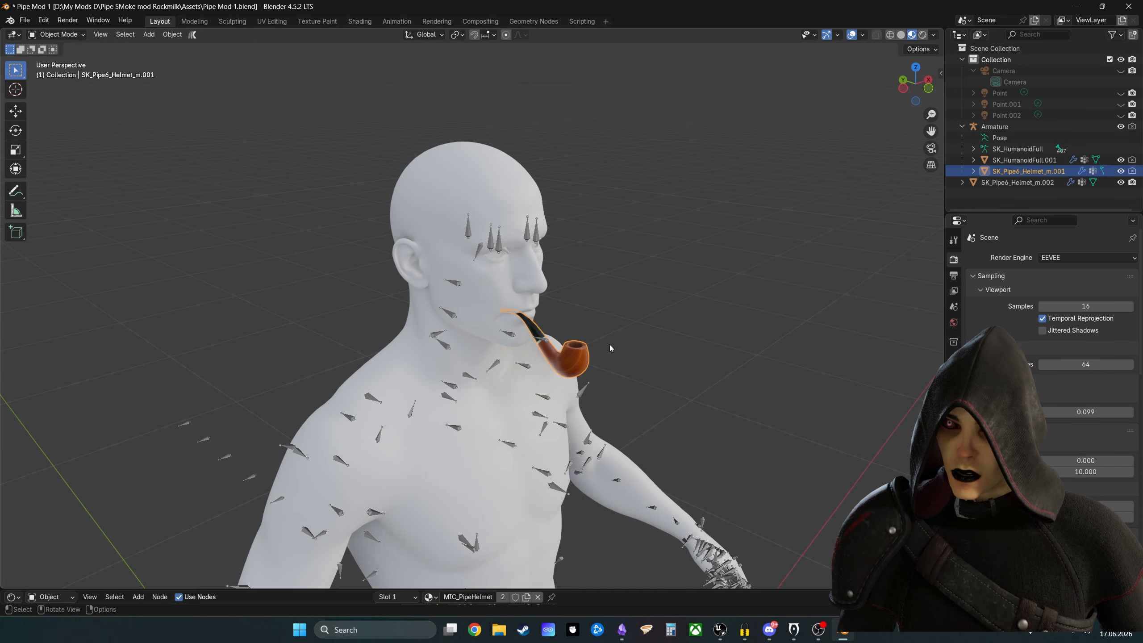
# Step: Try moving the pipe with the movement constrained to the Y axis, and cancel the move
pyautogui.press('g')
pyautogui.press('z')
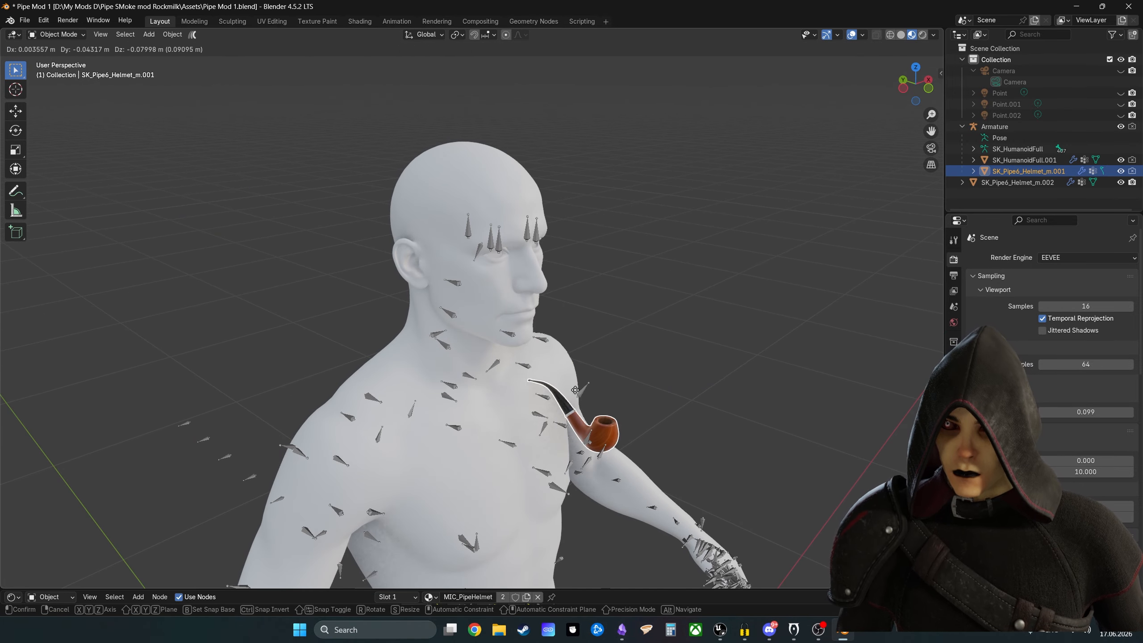
pyautogui.press('y')
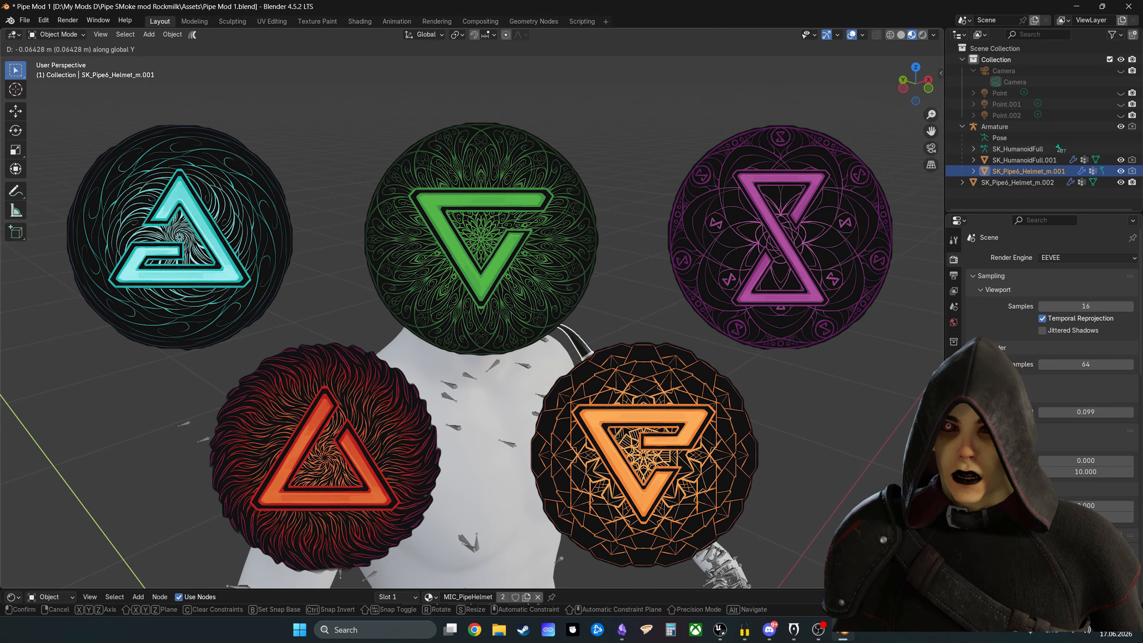
pyautogui.rightClick(627, 318)
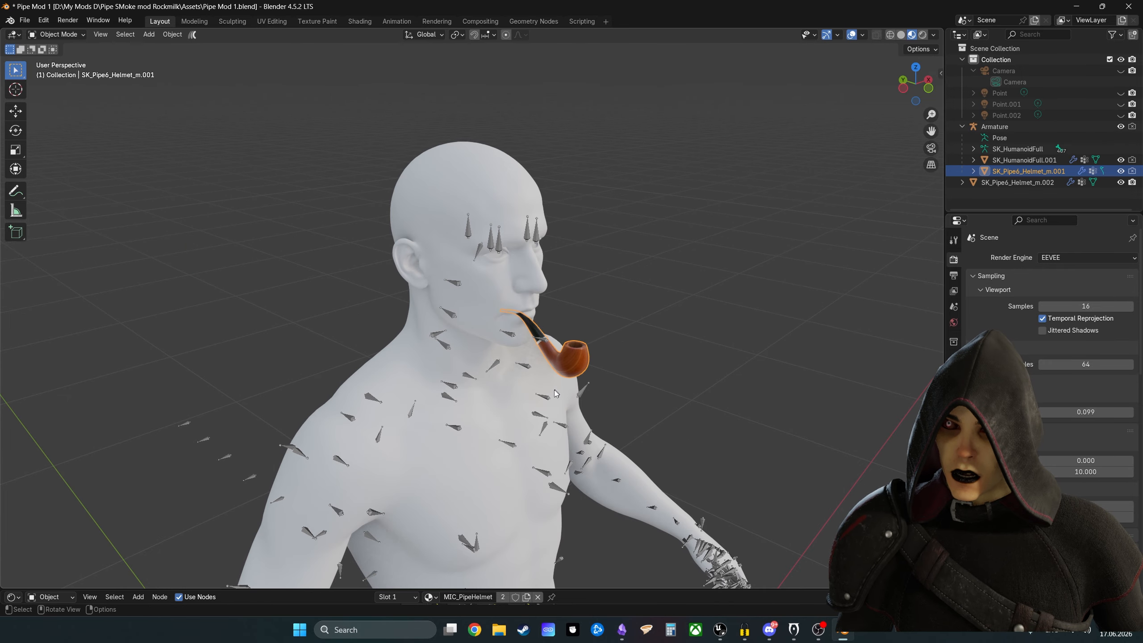
# Step: Try rotating the pipe about its current origin, undo the rotation, and set its origin to the geometry
pyautogui.moveTo(547, 396); pyautogui.dragTo(552, 354, button='middle')
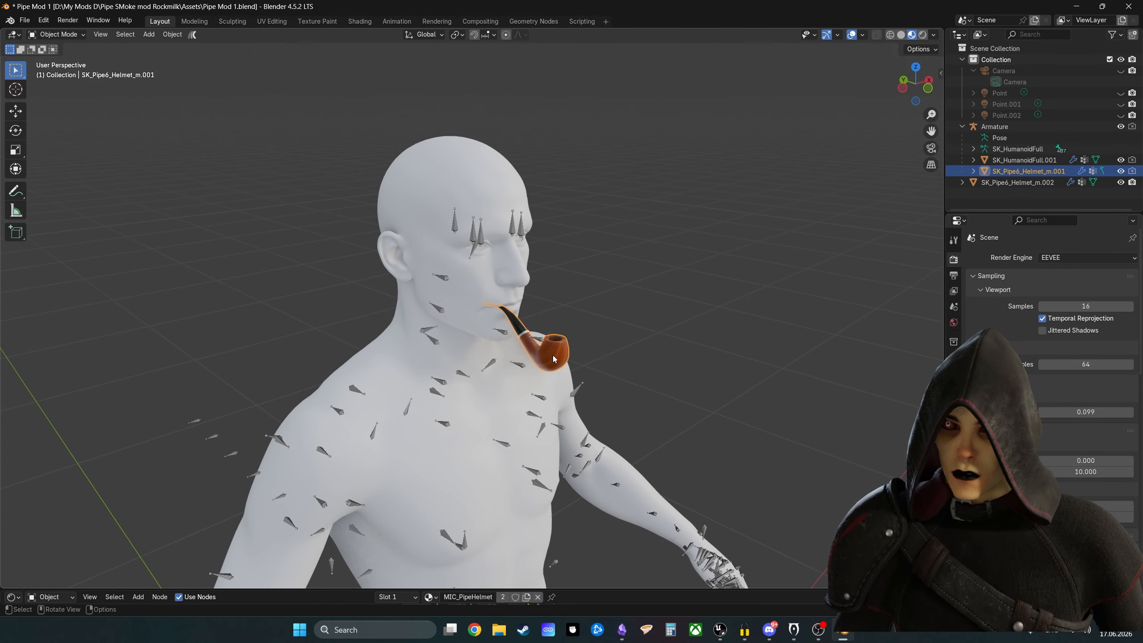
pyautogui.press('r')
pyautogui.rightClick(528, 377)
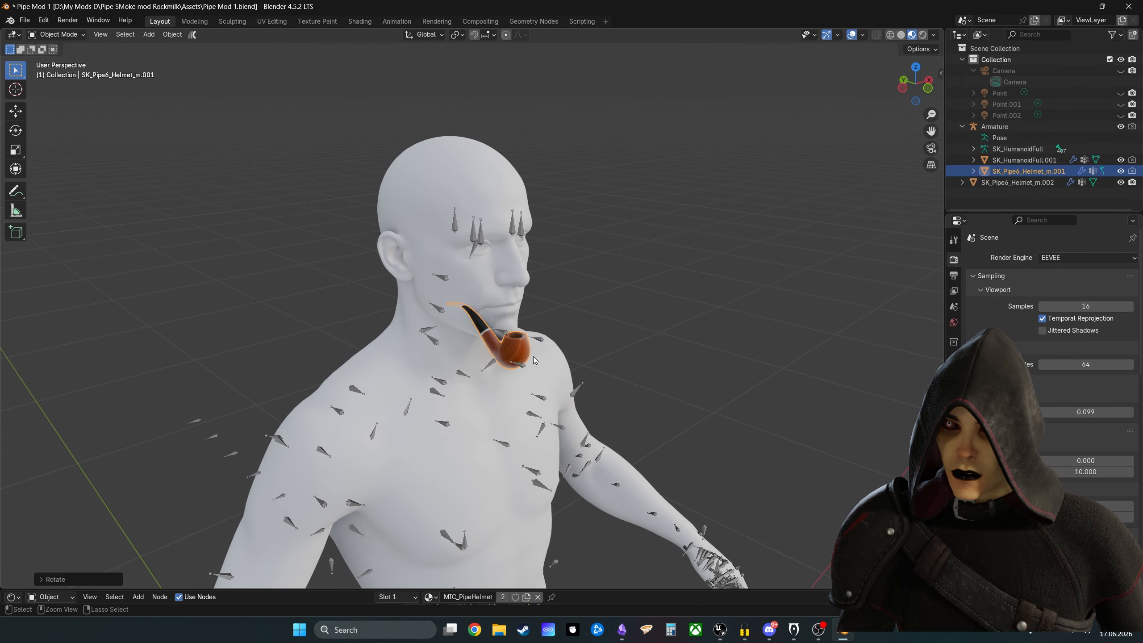
pyautogui.rightClick(533, 357)
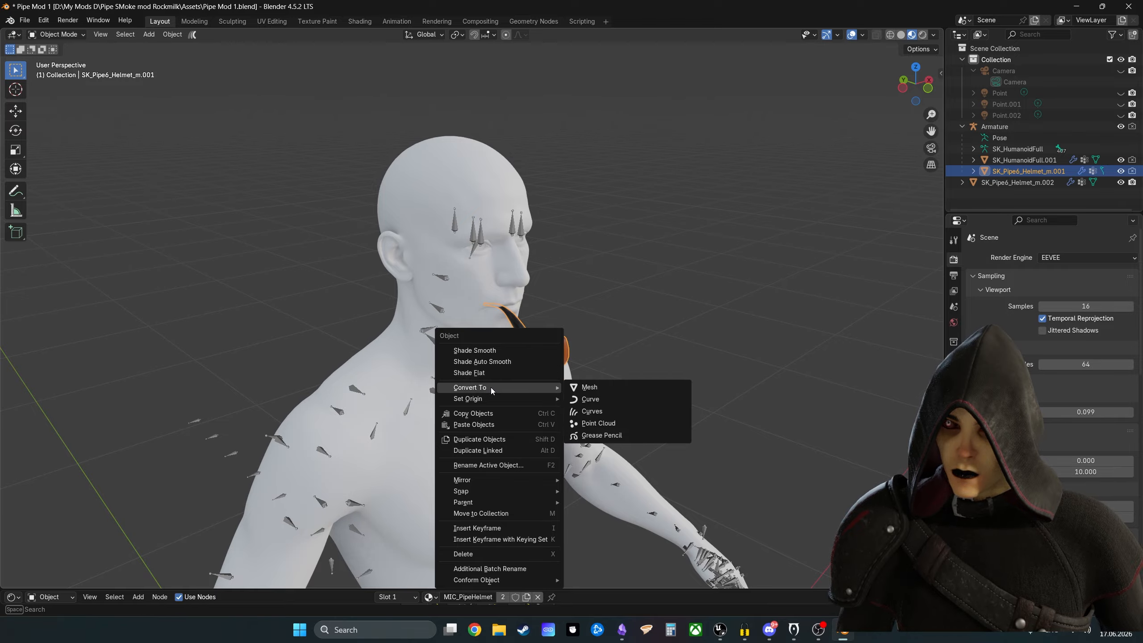
pyautogui.moveTo(489, 397)
pyautogui.click(619, 410)
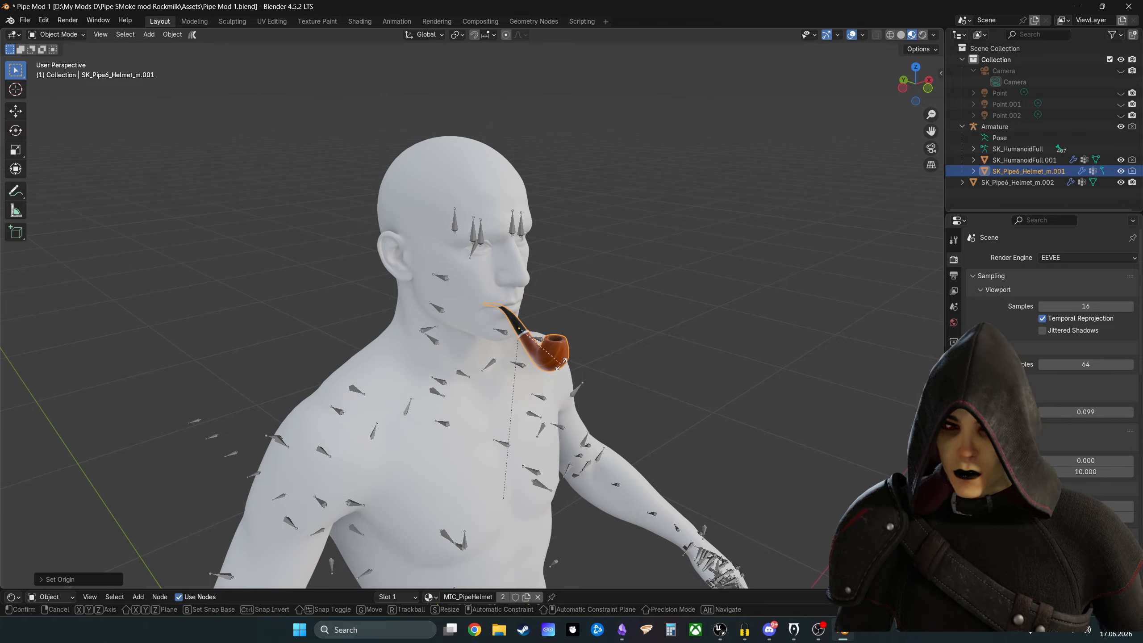
# Step: Try rotating the pipe about its own center, undo the rotation, set its origin to the 3D cursor, and deselect it
pyautogui.press('r')
pyautogui.rightClick(534, 375)
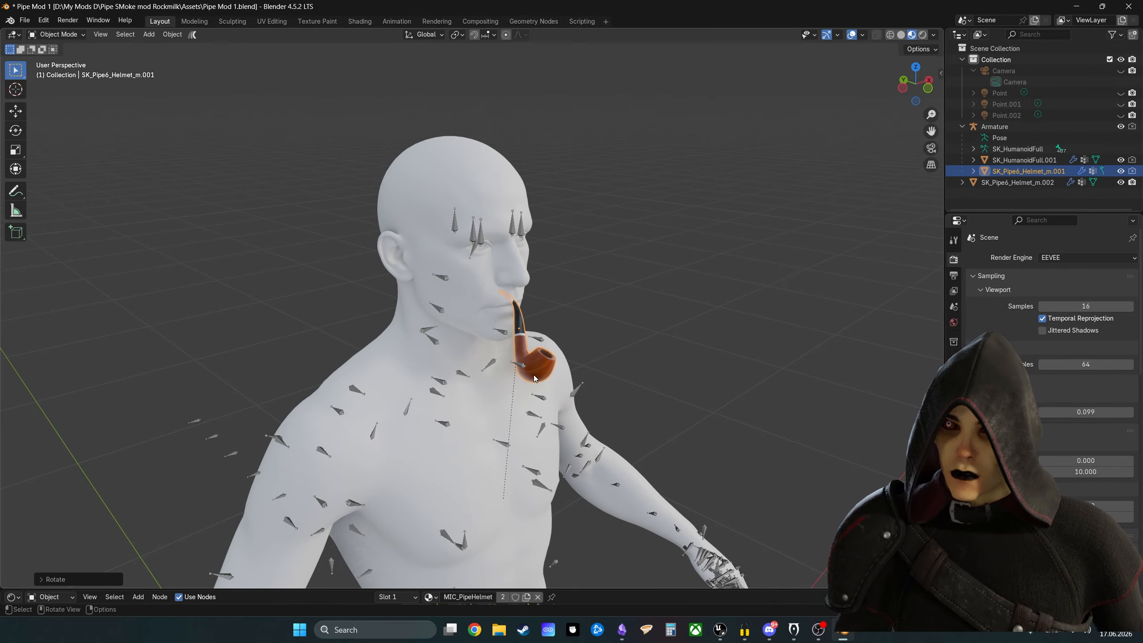
pyautogui.rightClick(512, 358)
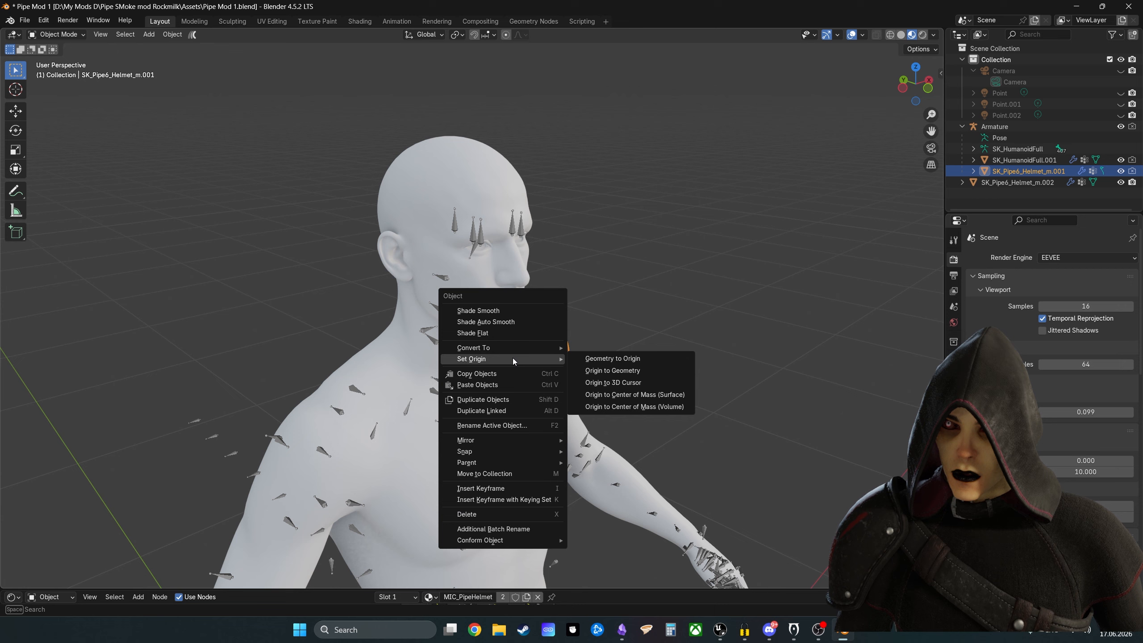
pyautogui.click(629, 382)
pyautogui.click(646, 272)
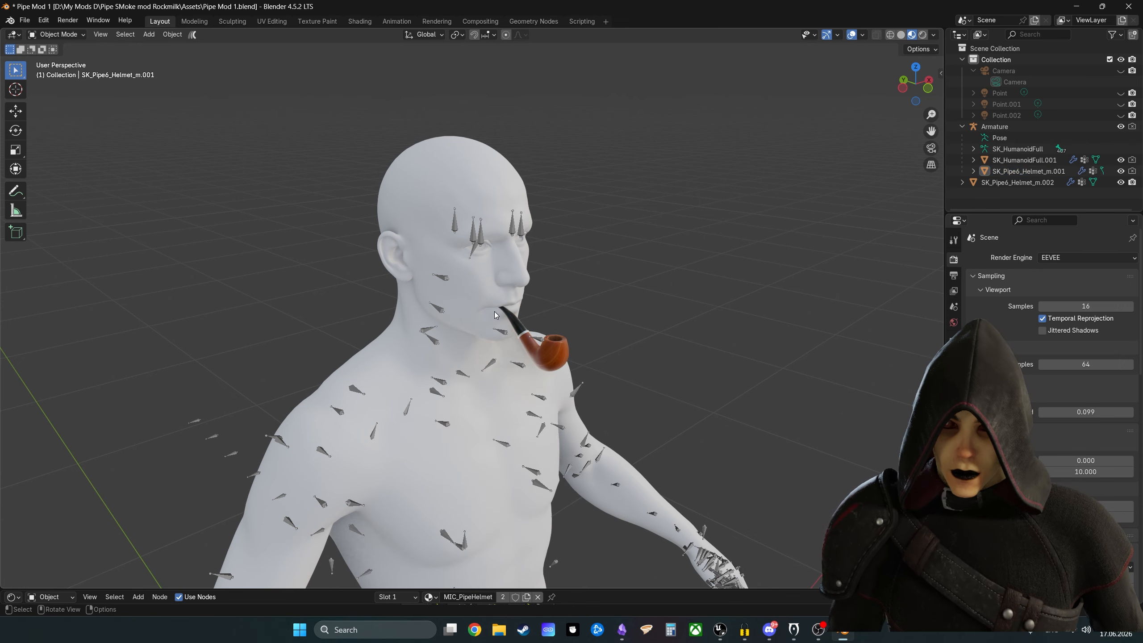
# Step: Select the armature, the SK_HumanoidFull.001 body and the pipe last as the active object, and switch to Weight Paint mode
pyautogui.click(550, 357)
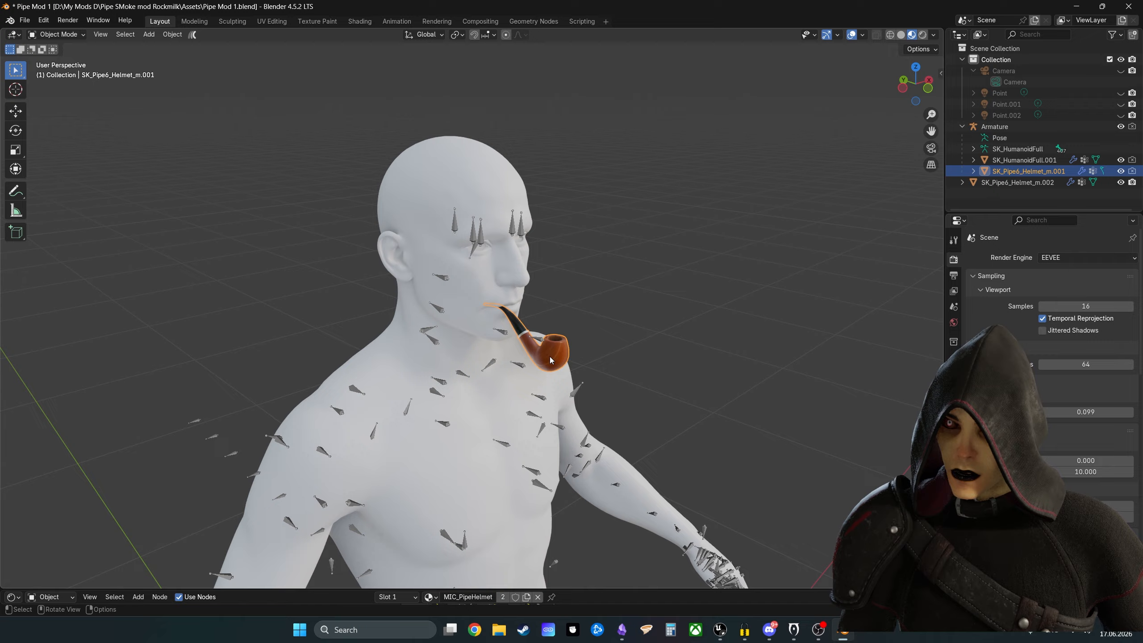
pyautogui.click(479, 240)
pyautogui.keyDown('shift'); pyautogui.click(470, 286); pyautogui.keyUp('shift')
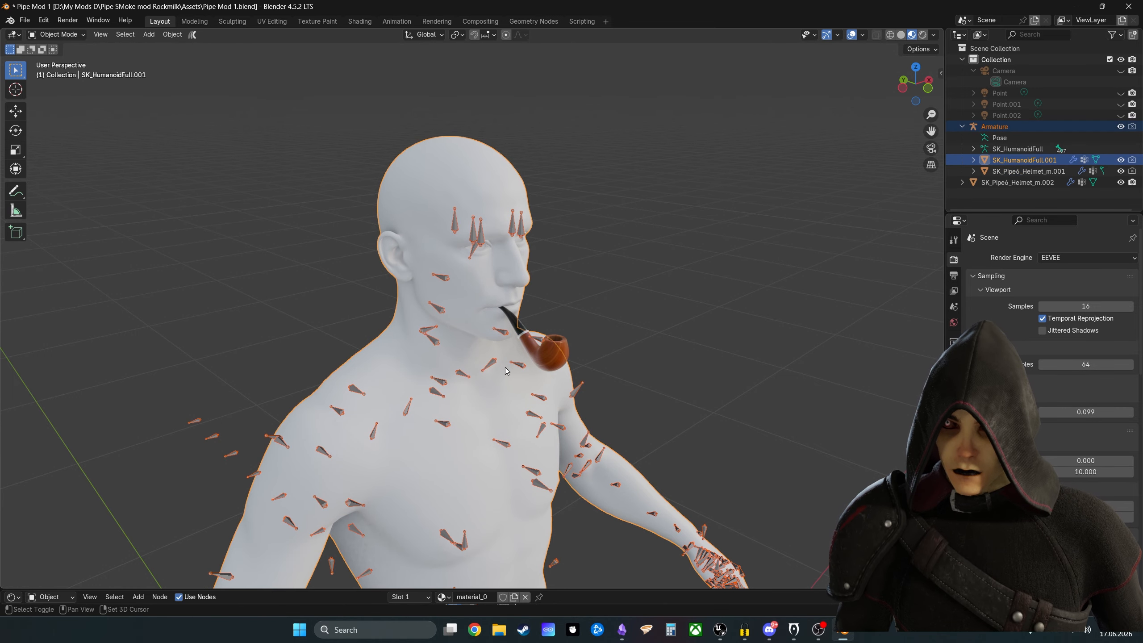
pyautogui.keyDown('shift'); pyautogui.click(545, 357); pyautogui.keyUp('shift')
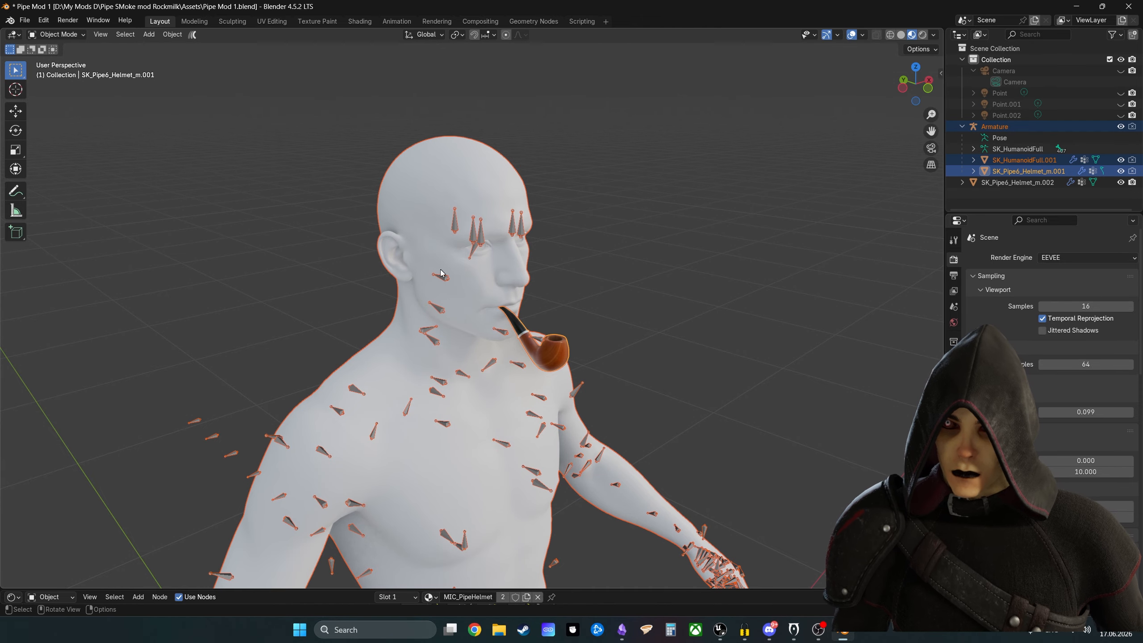
pyautogui.click(56, 34)
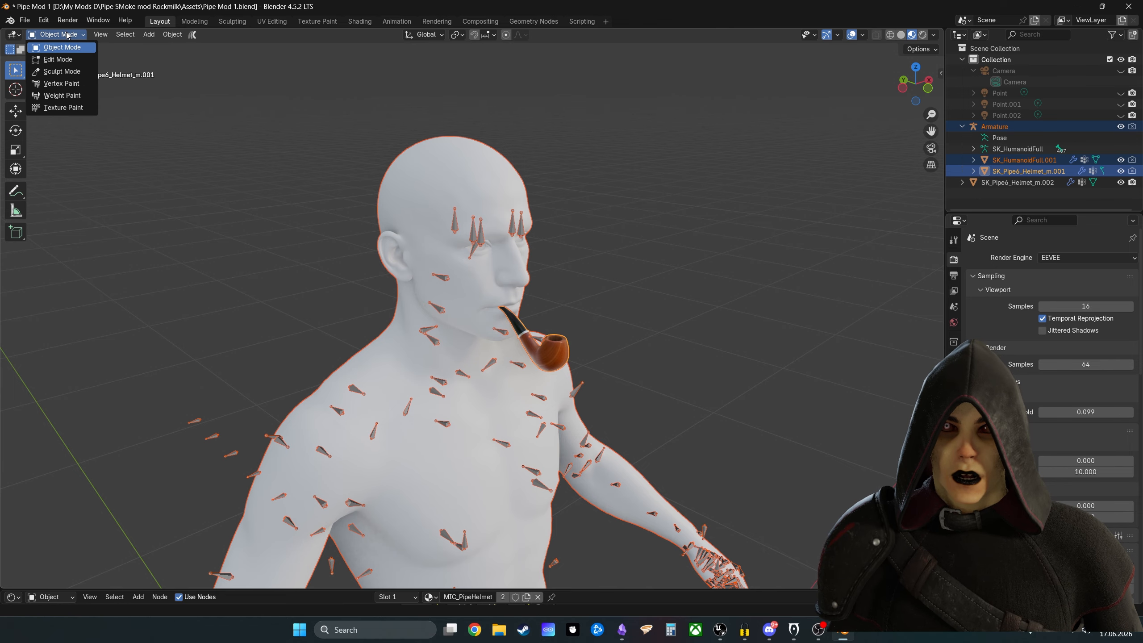
pyautogui.click(56, 95)
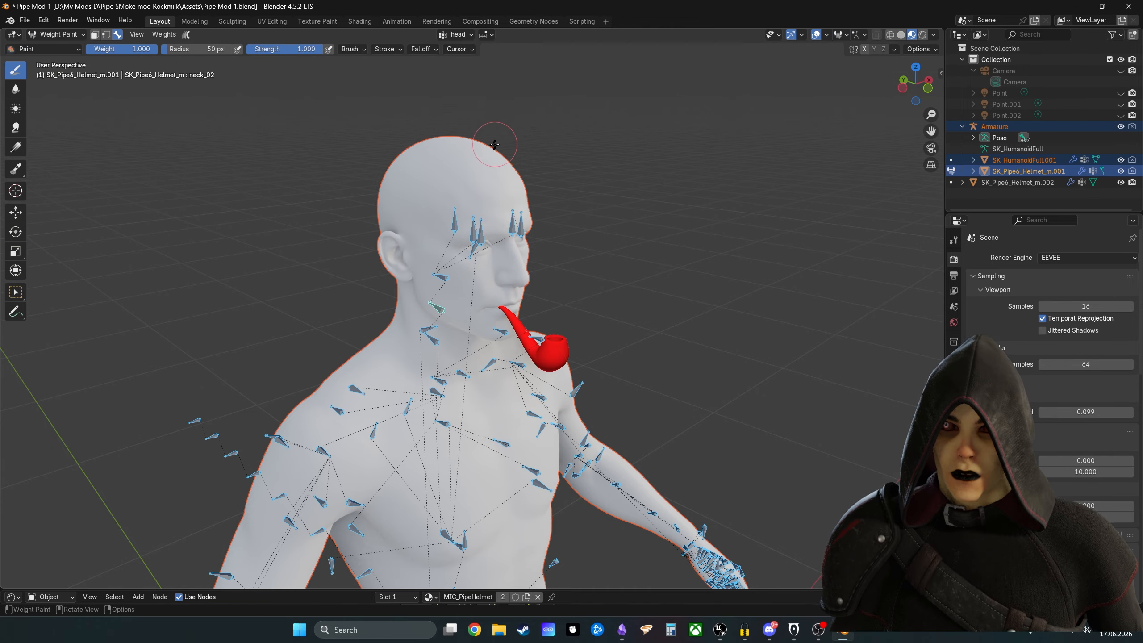
# Step: Transfer the body's weights to the pipe, using Nearest Face Interpolated as the vertex mapping
pyautogui.click(155, 35)
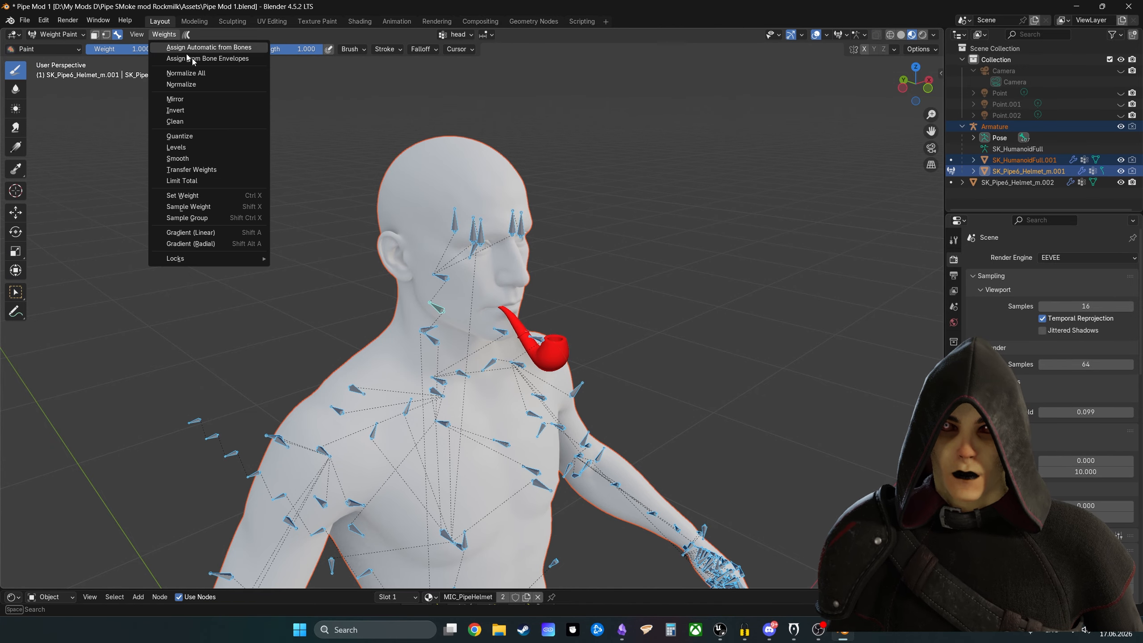
pyautogui.click(226, 169)
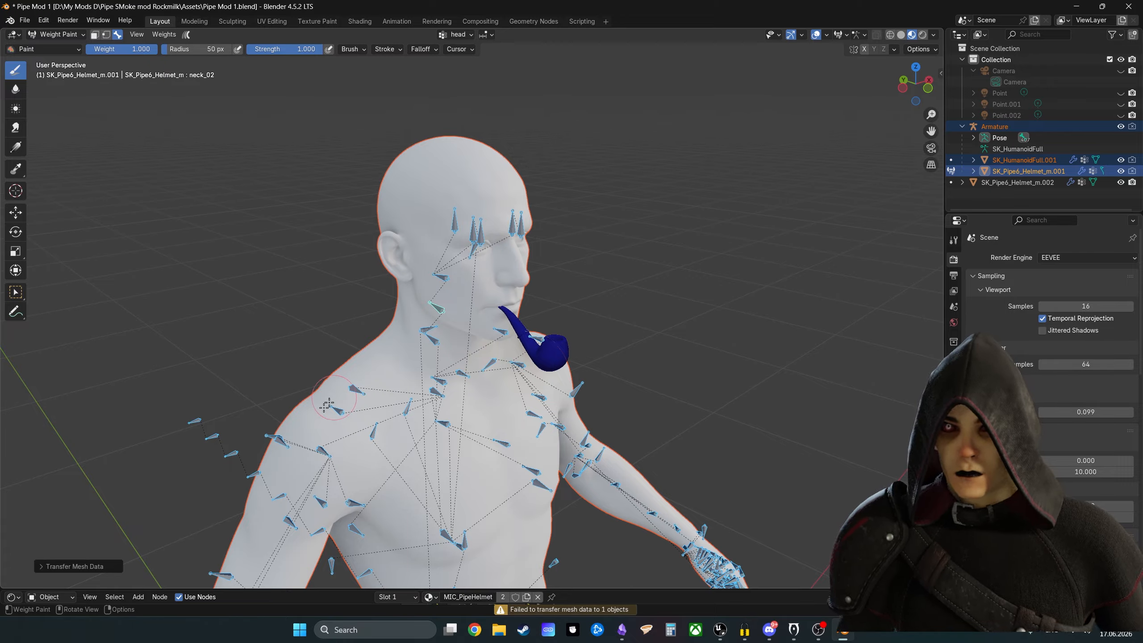
pyautogui.click(45, 567)
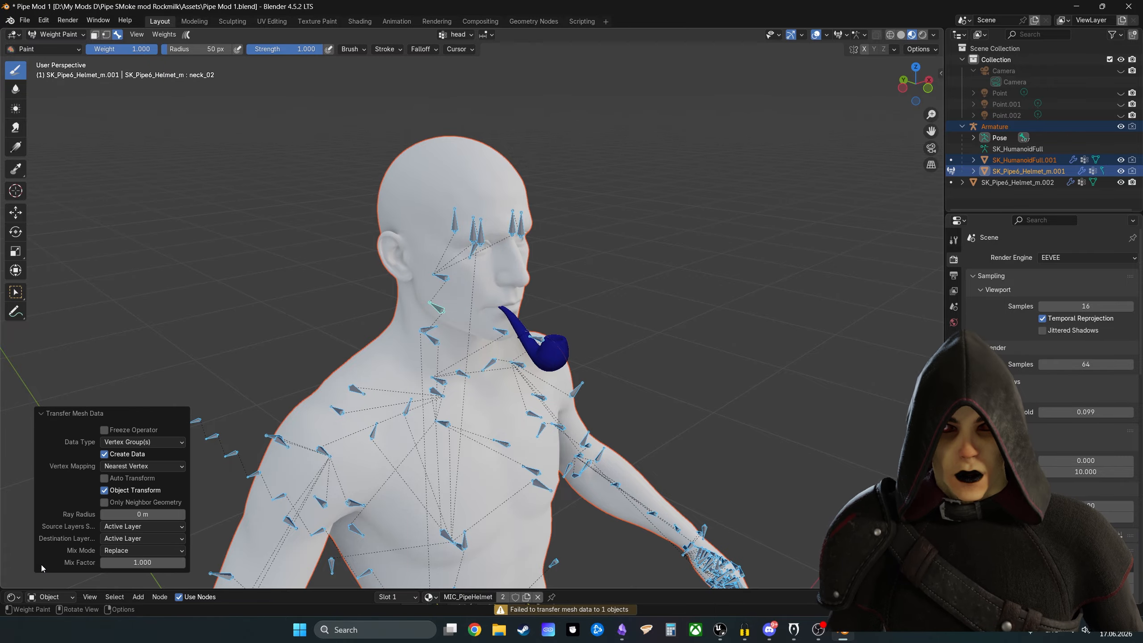
pyautogui.click(149, 465)
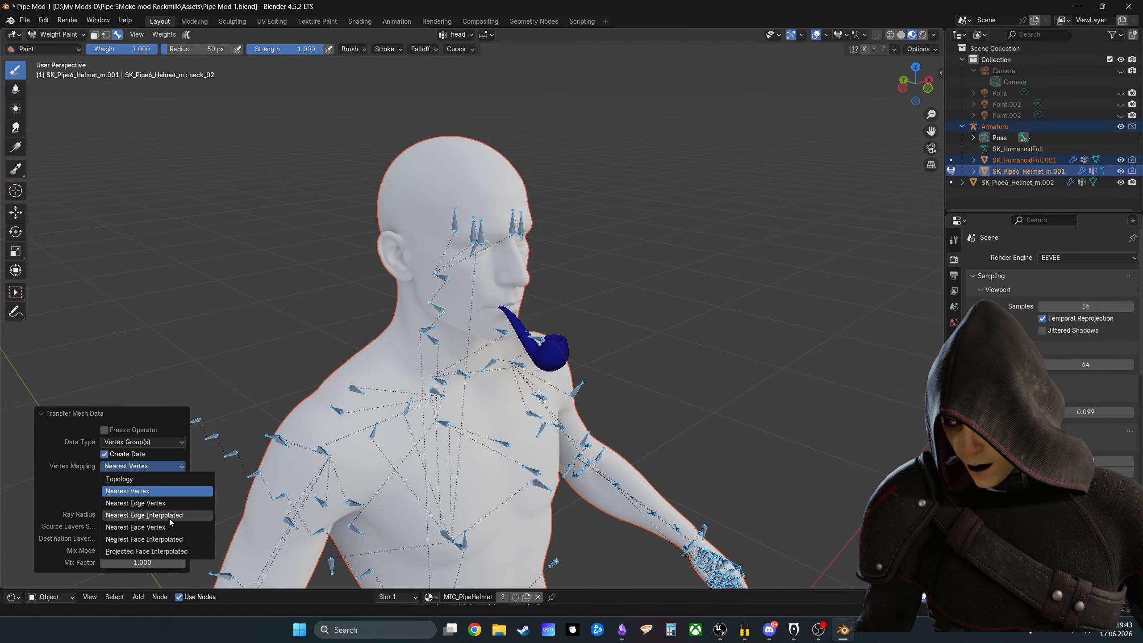
pyautogui.click(166, 539)
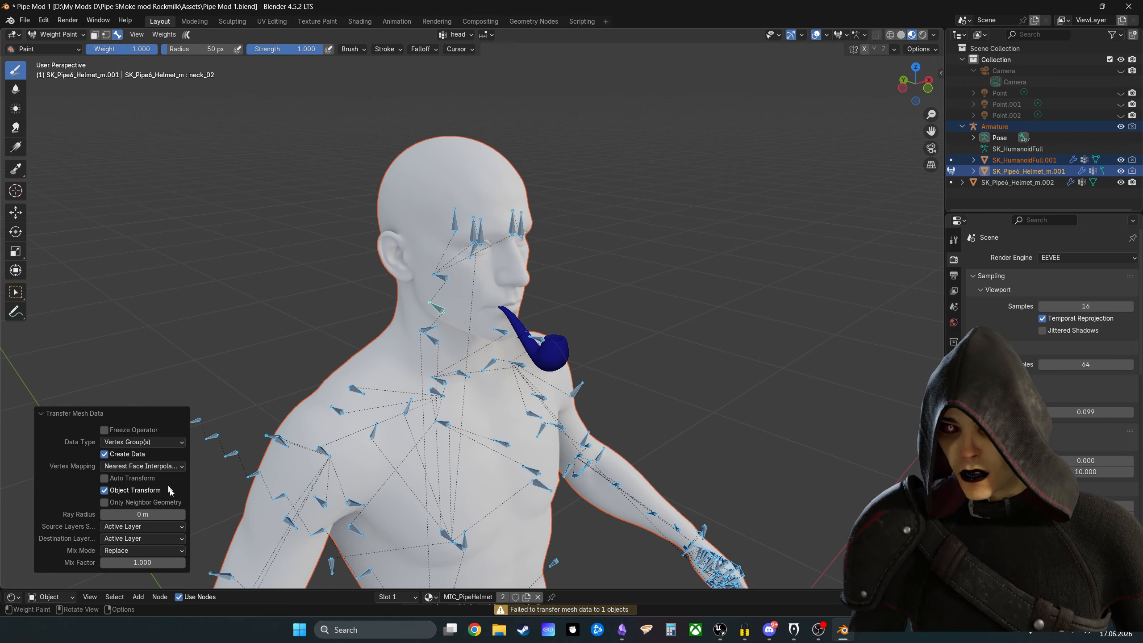
# Step: Set the weight transfer's source layers selection to By Name, with All Layers as the destination setting
pyautogui.click(158, 539)
pyautogui.click(161, 545)
pyautogui.click(151, 528)
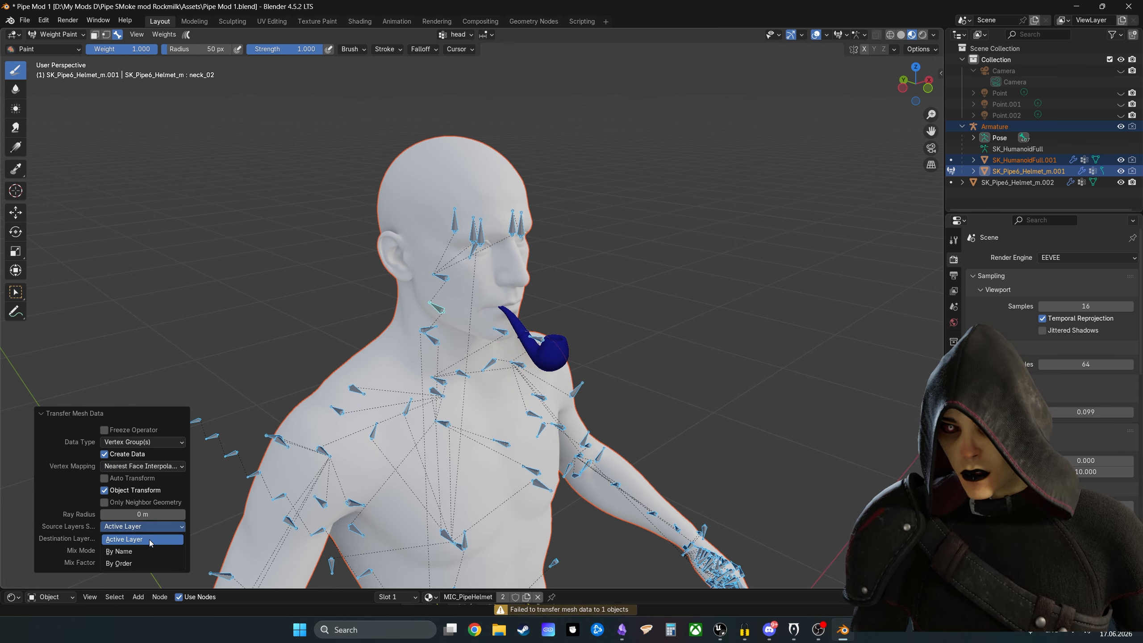
pyautogui.click(142, 550)
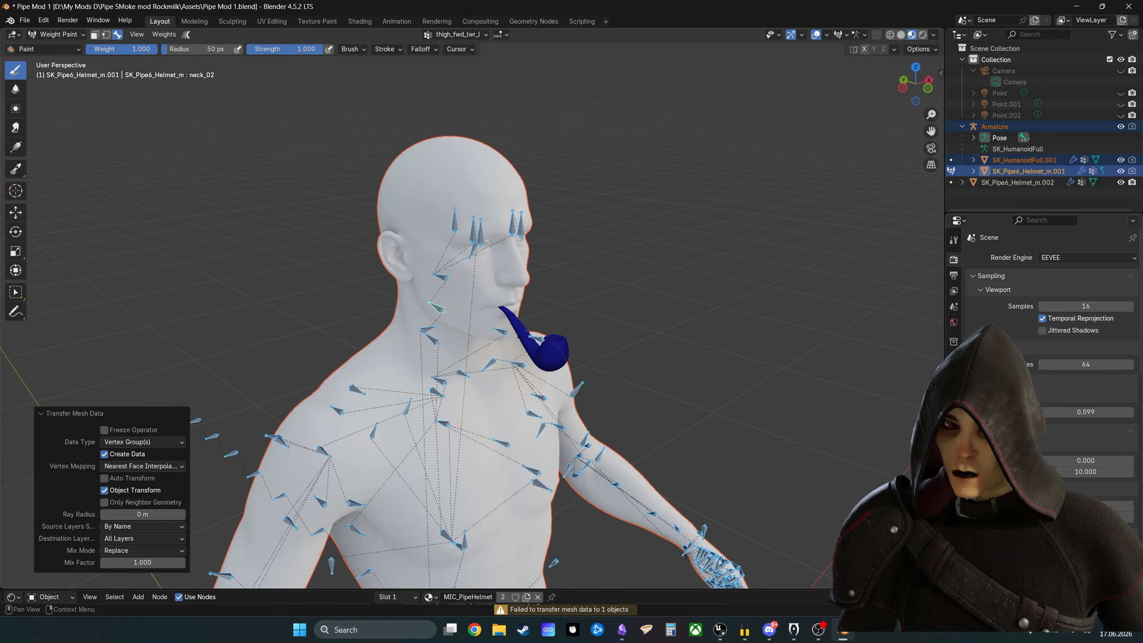
# Step: Remove the unused vertex groups from the pipe mesh and select its head group
pyautogui.click(954, 440)
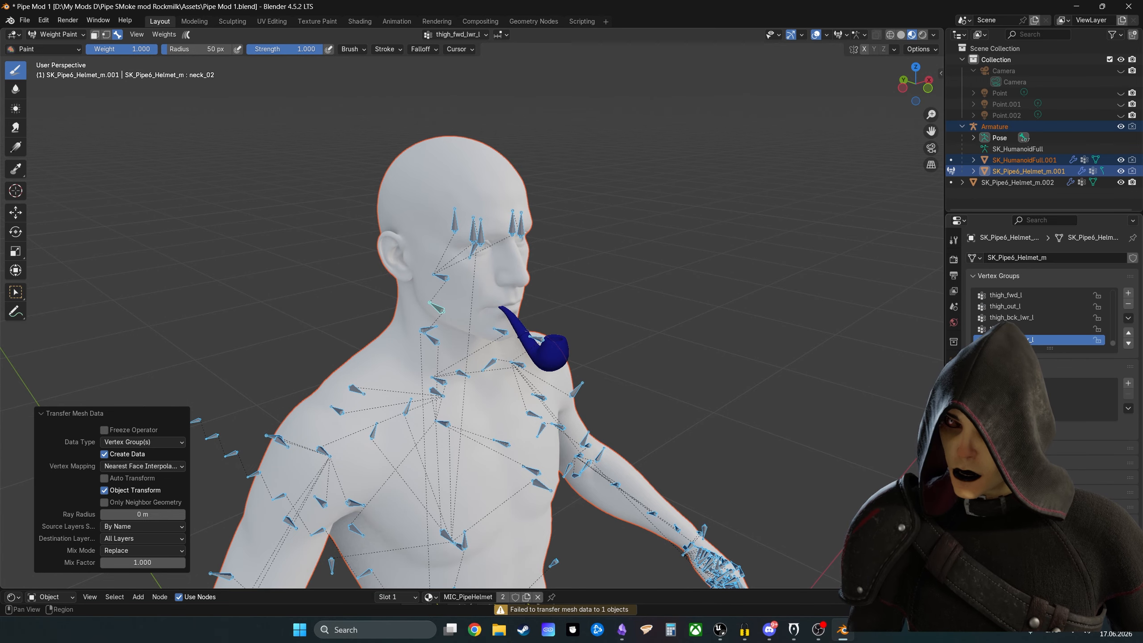
pyautogui.click(1129, 318)
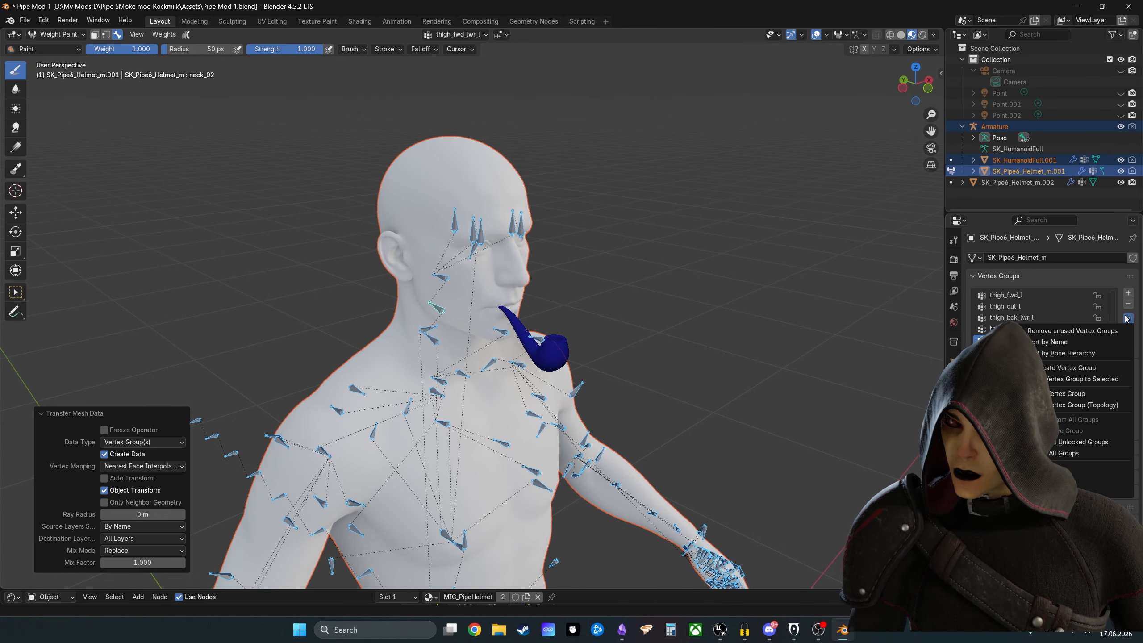
pyautogui.click(1070, 331)
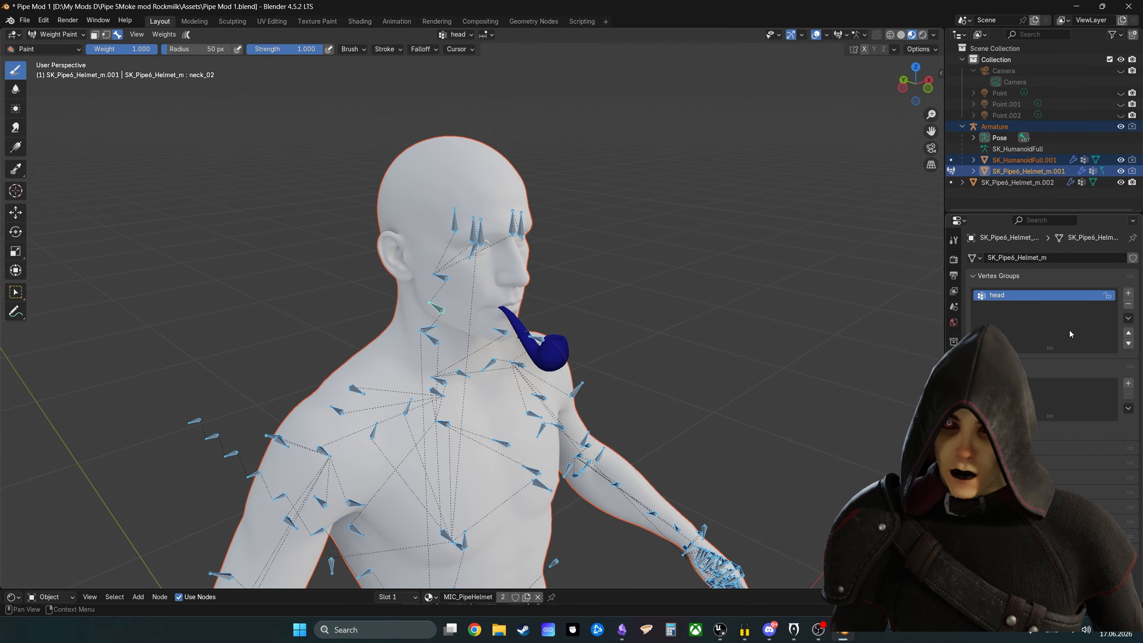
pyautogui.click(1027, 296)
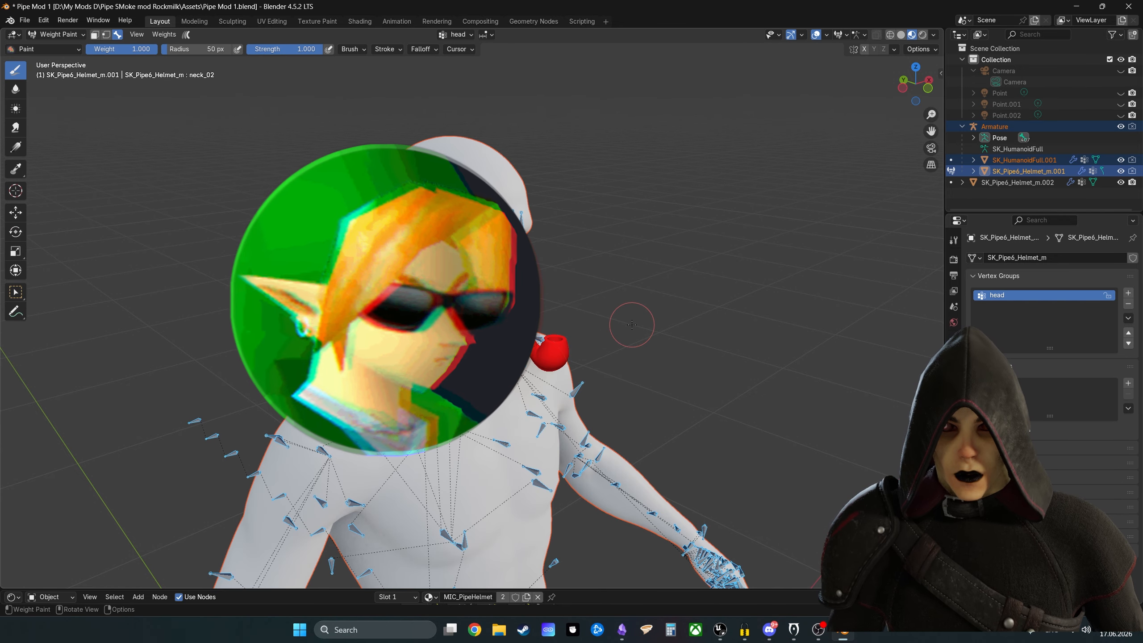
pyautogui.hotkey('ctrl', 'Tab')
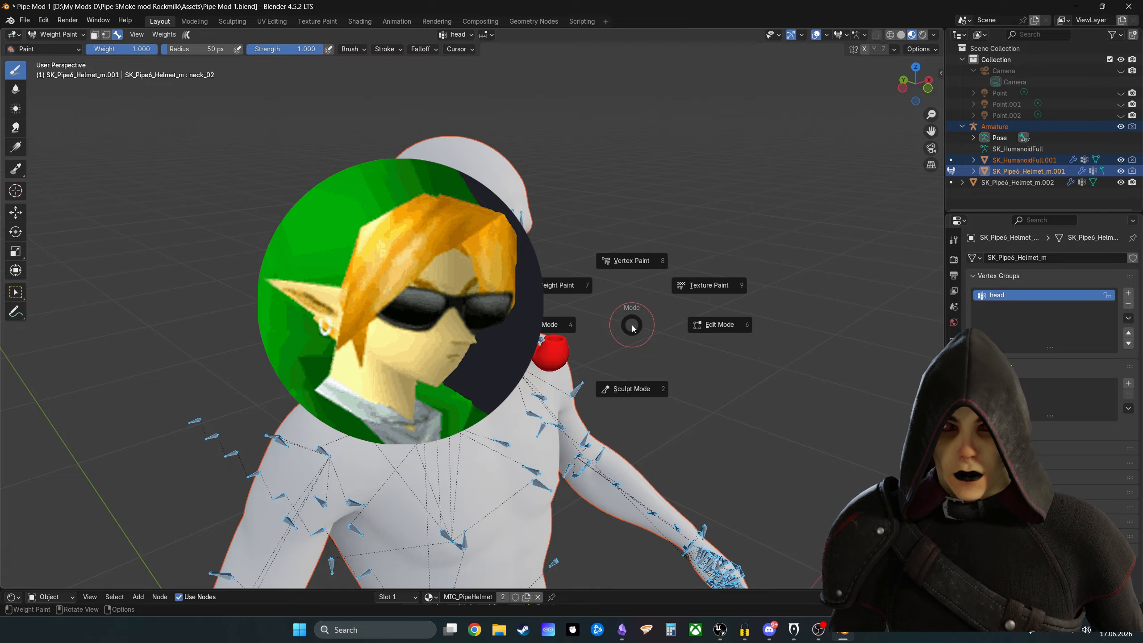
pyautogui.press('Escape')
pyautogui.press('z')
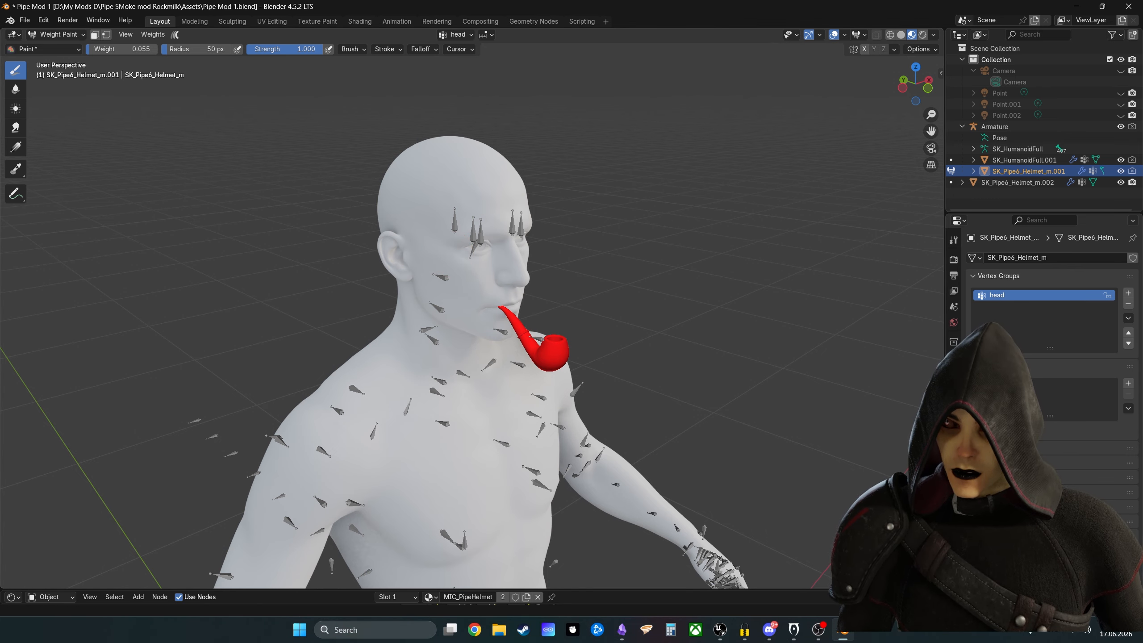
# Step: Put the armature in Pose Mode and rotate the neck_01 bone to test that the pipe follows the head
pyautogui.hotkey('ctrl', 'Tab')
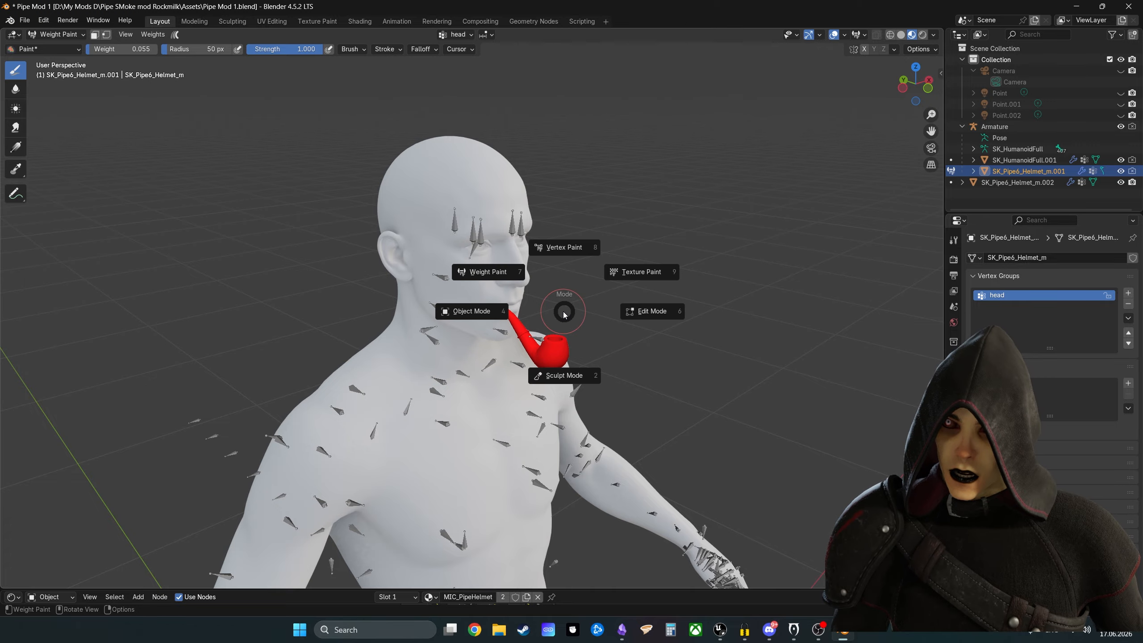
pyautogui.click(475, 314)
pyautogui.hotkey('ctrl', 'Tab')
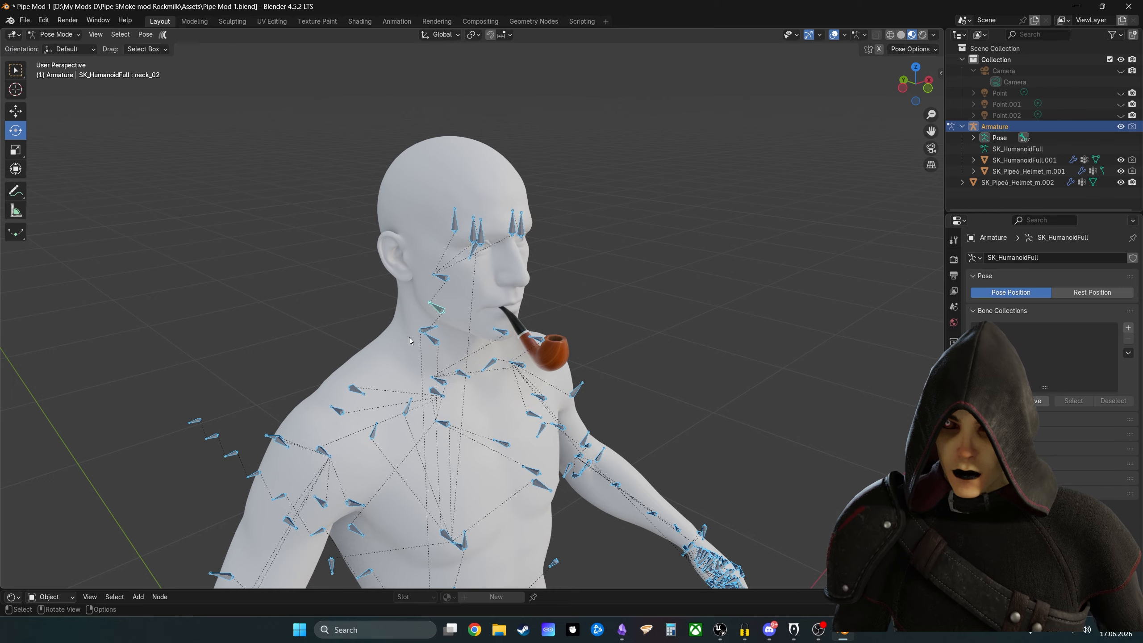
pyautogui.click(434, 332)
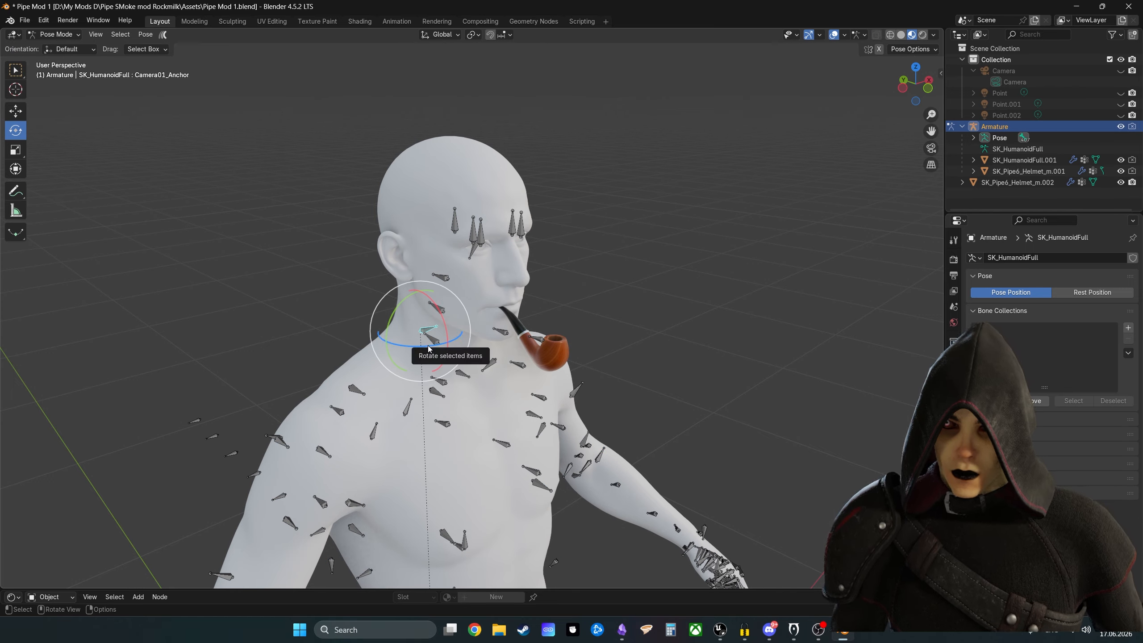
pyautogui.moveTo(427, 345); pyautogui.dragTo(406, 346)
pyautogui.click(435, 342)
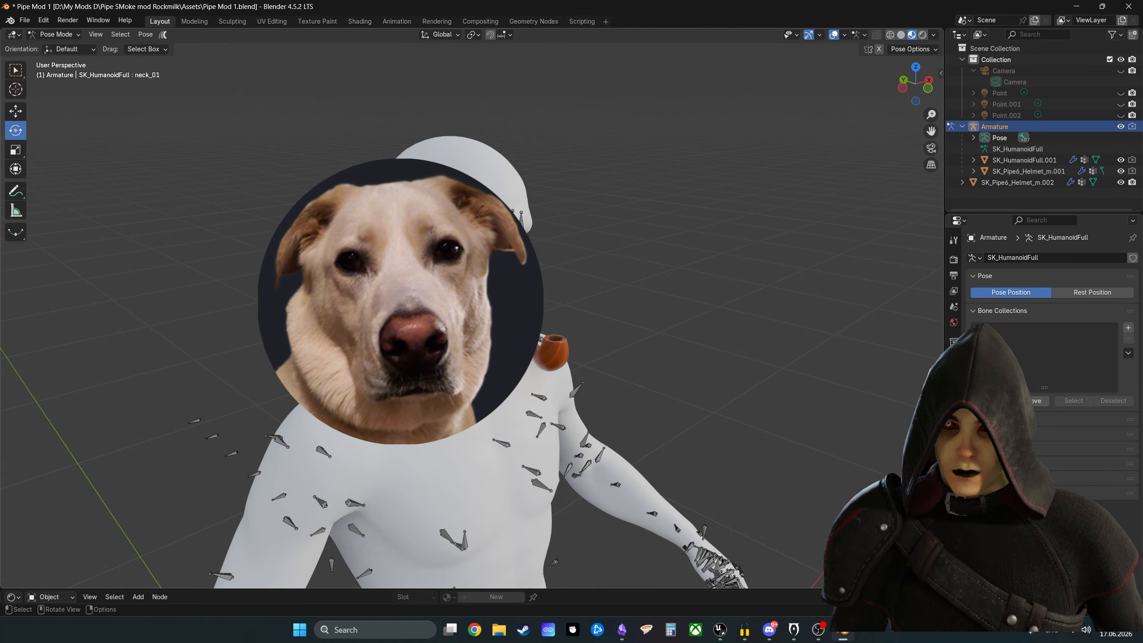
pyautogui.moveTo(442, 360); pyautogui.dragTo(465, 322)
# Step: Clear the pose transforms of all bones and return the armature to Object Mode
pyautogui.press('a')
pyautogui.click(149, 36)
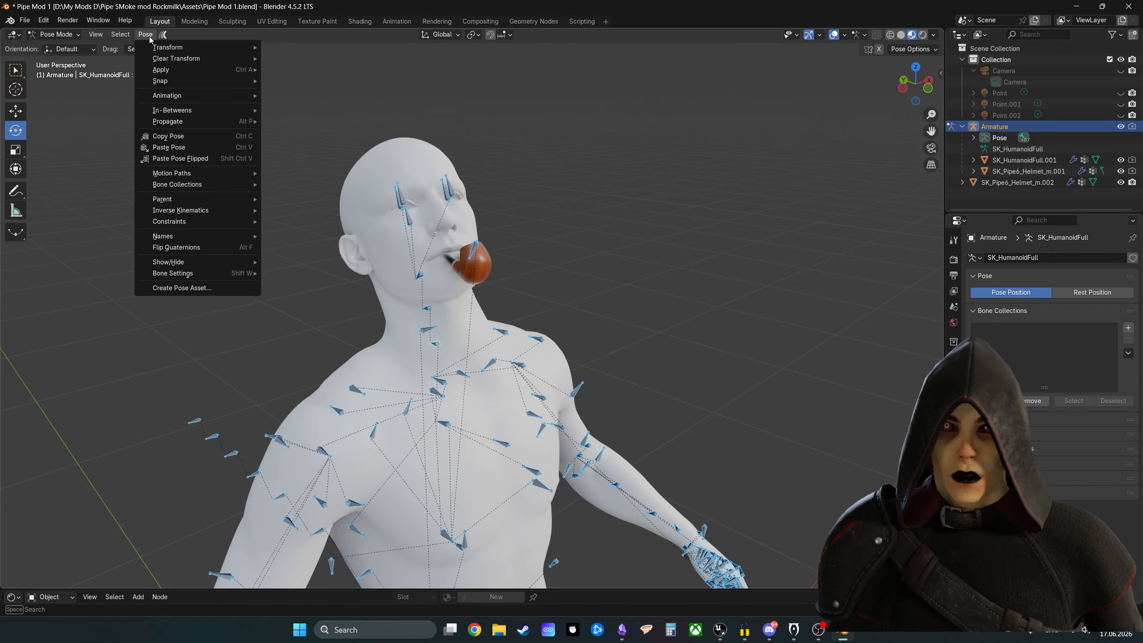
pyautogui.moveTo(156, 48)
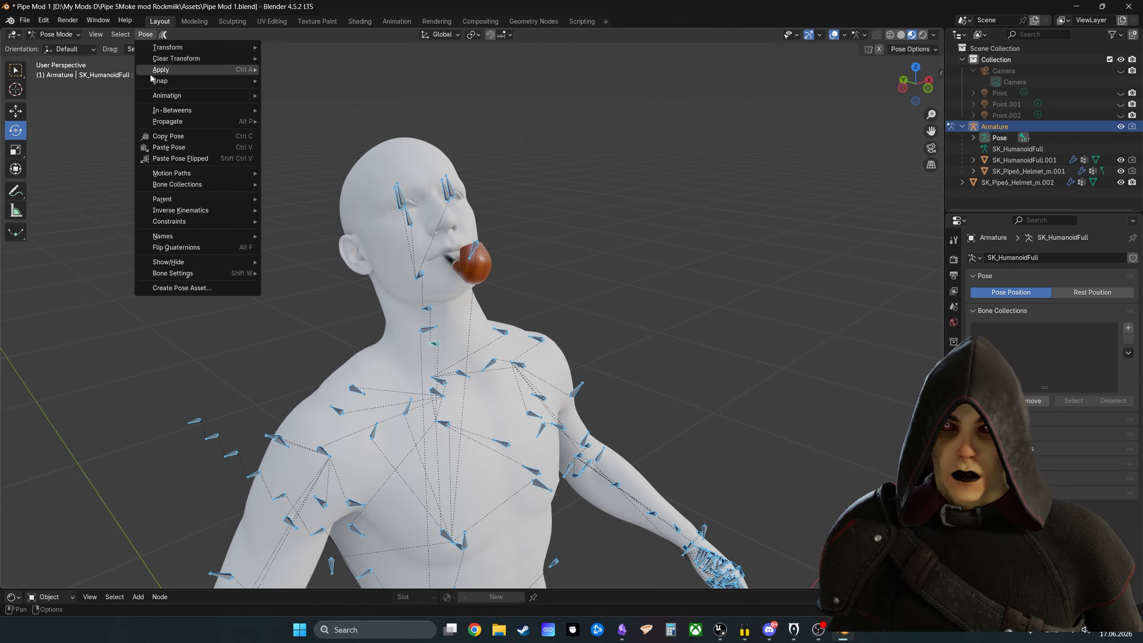
pyautogui.click(308, 57)
pyautogui.click(672, 234)
pyautogui.hotkey('ctrl', 'Tab')
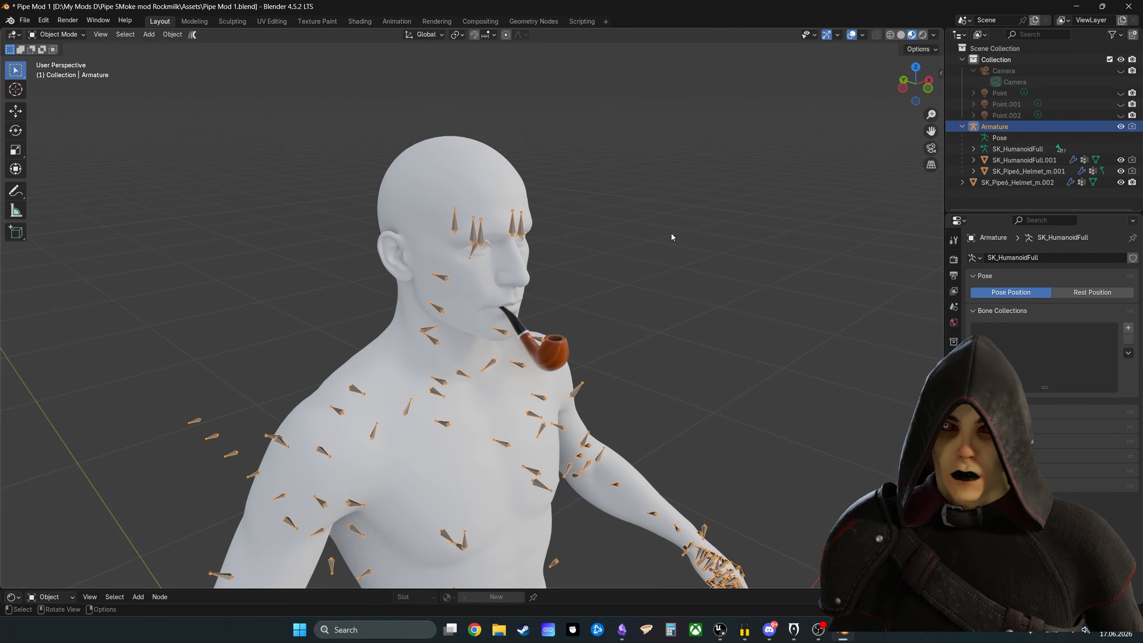
# Step: Select the SK_Pipe6_Helmet_m.001 pipe together with the armature, keeping the armature as the active object
pyautogui.click(612, 301)
pyautogui.scroll(-4, 612, 301)
pyautogui.moveTo(612, 301); pyautogui.dragTo(529, 295, button='middle')
pyautogui.click(507, 280)
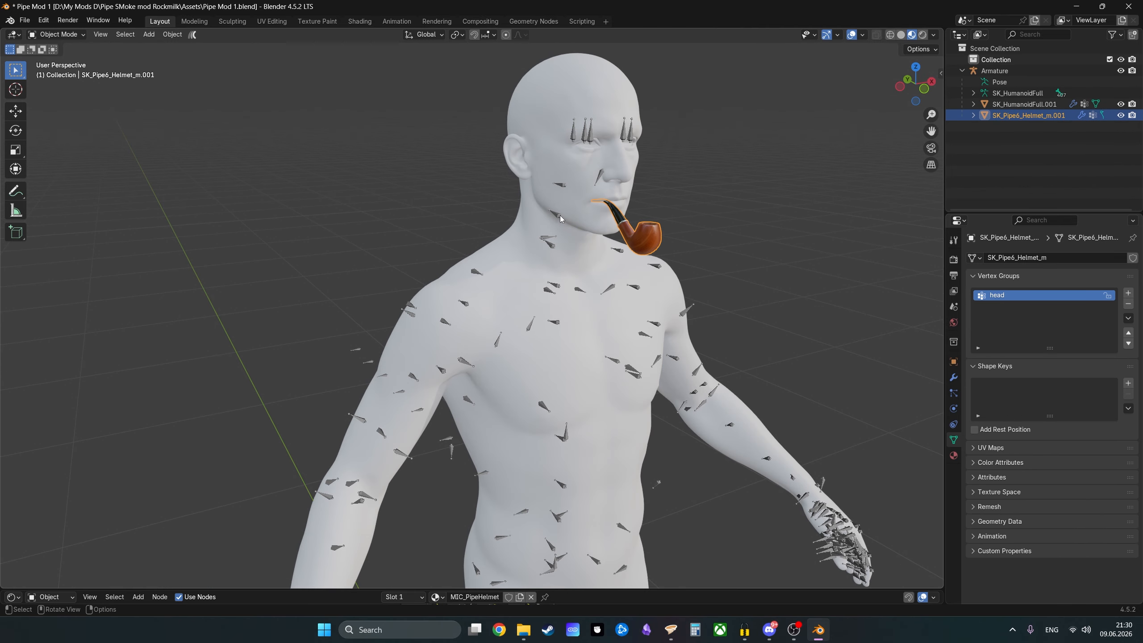
pyautogui.keyDown('shift'); pyautogui.click(558, 214); pyautogui.keyUp('shift')
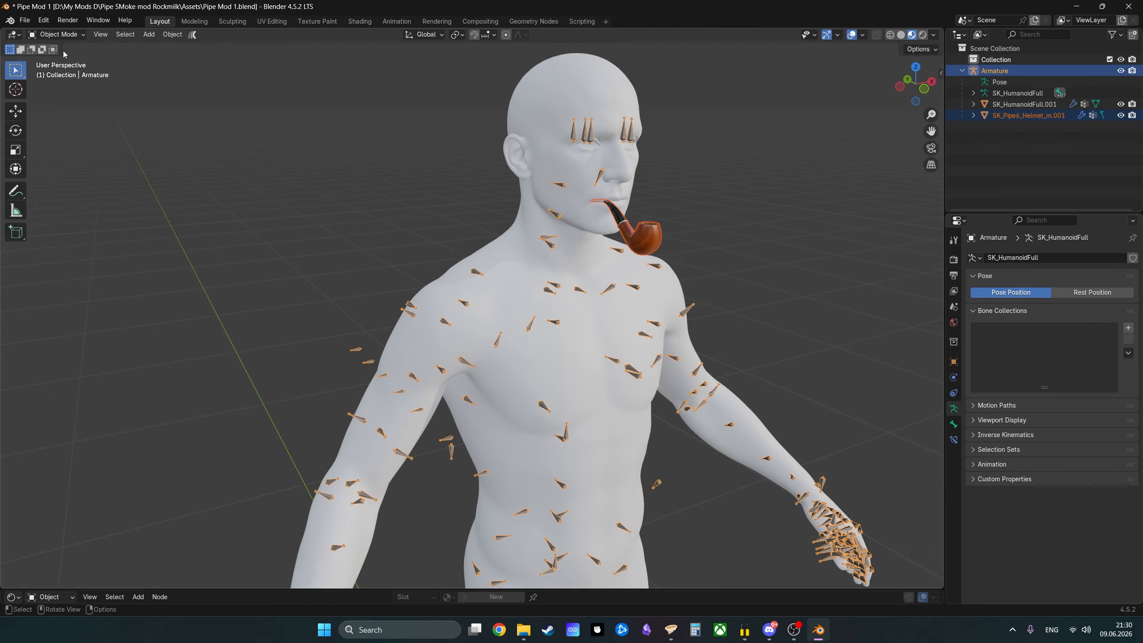
pyautogui.click(66, 36)
# Step: Start an FBX export of the selection and apply the OBR SK Vertex Colors operator preset
pyautogui.click(24, 20)
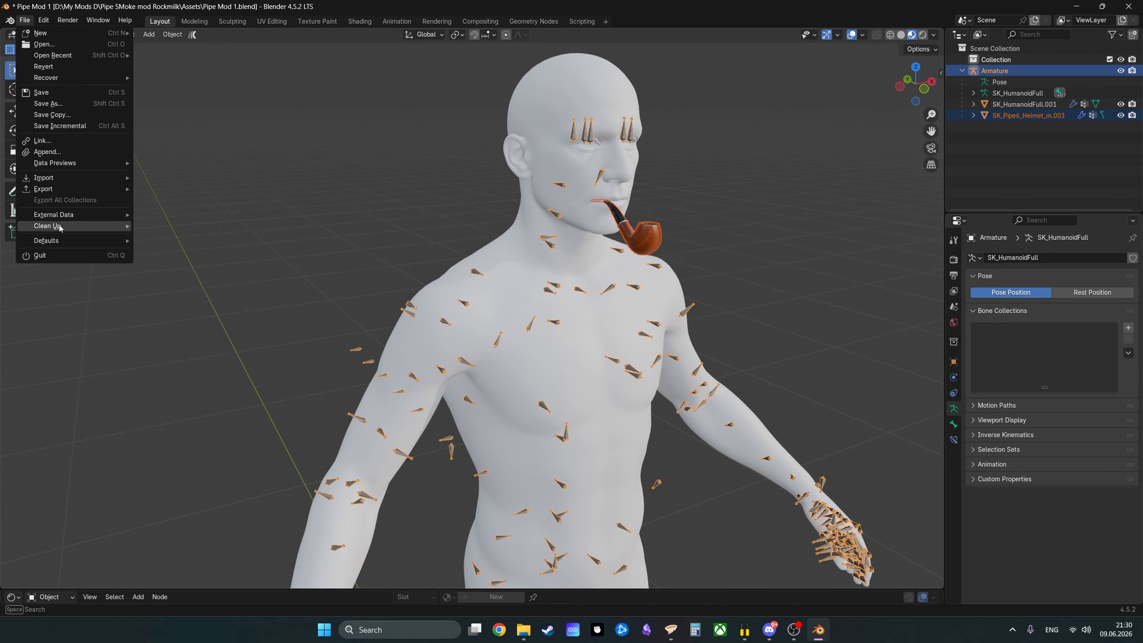
pyautogui.moveTo(72, 189)
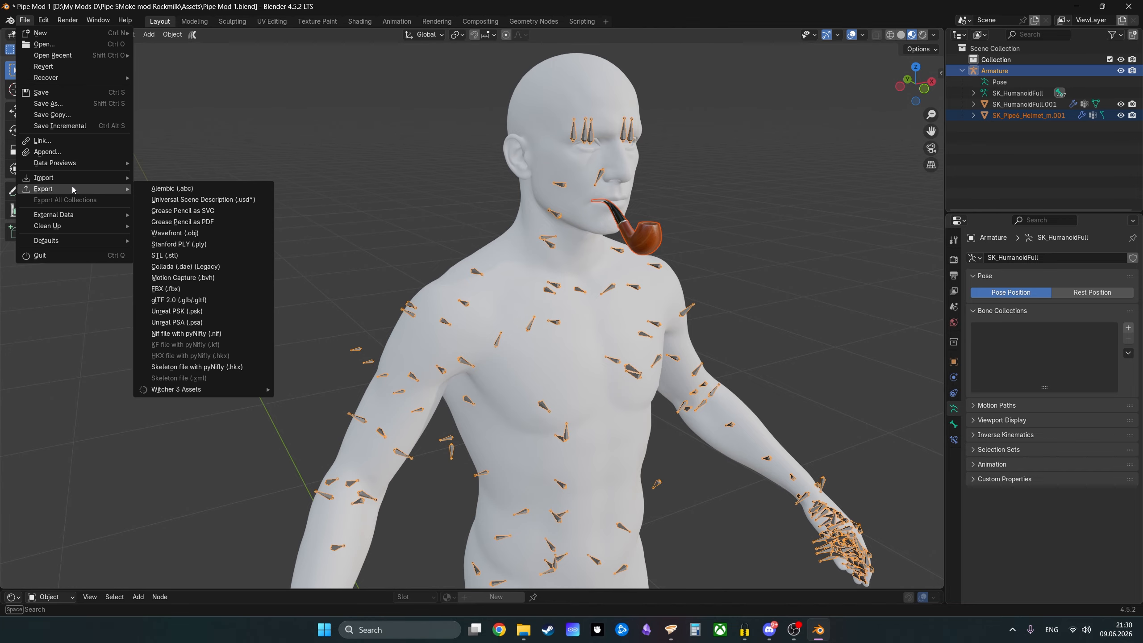
pyautogui.click(193, 289)
pyautogui.click(699, 223)
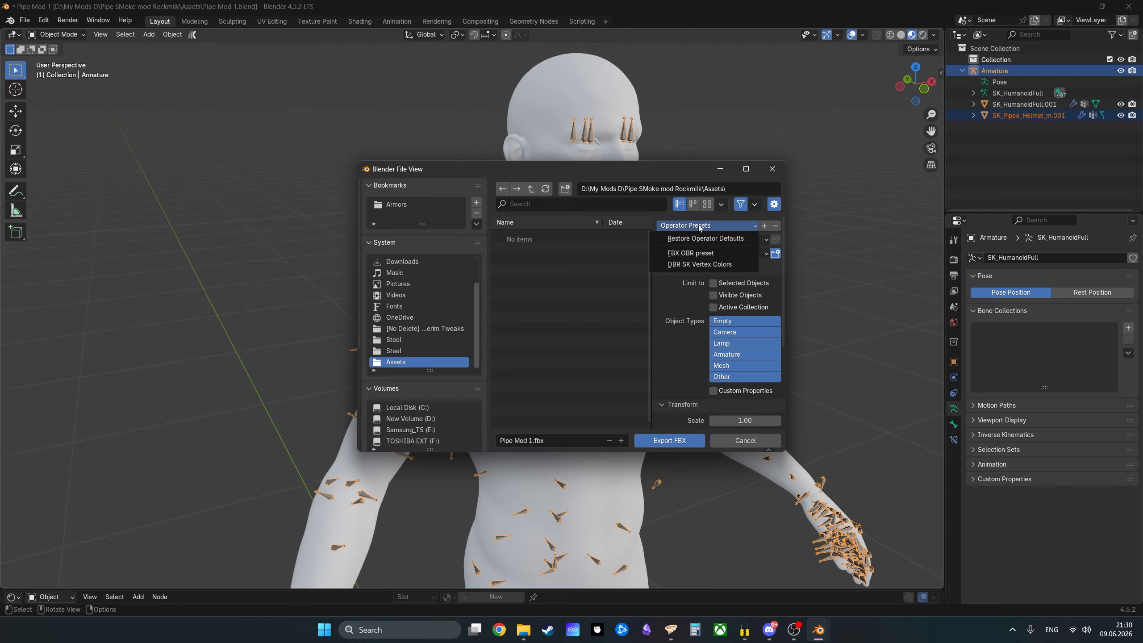
pyautogui.click(679, 265)
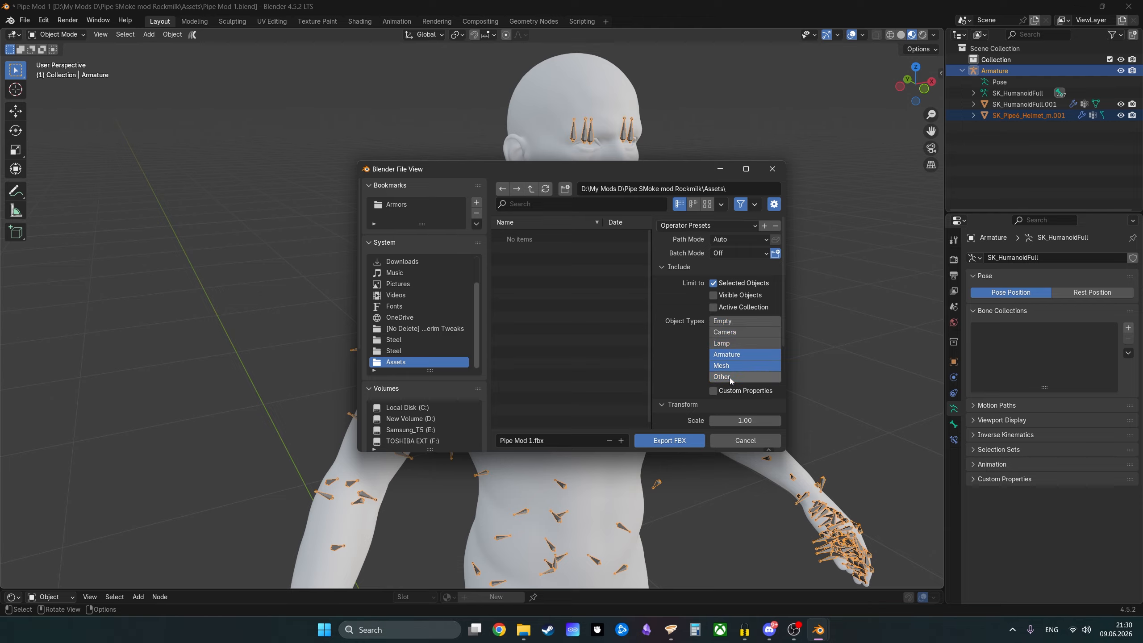
# Step: Review the FBX export's object types and its transform and geometry settings
pyautogui.click(725, 333)
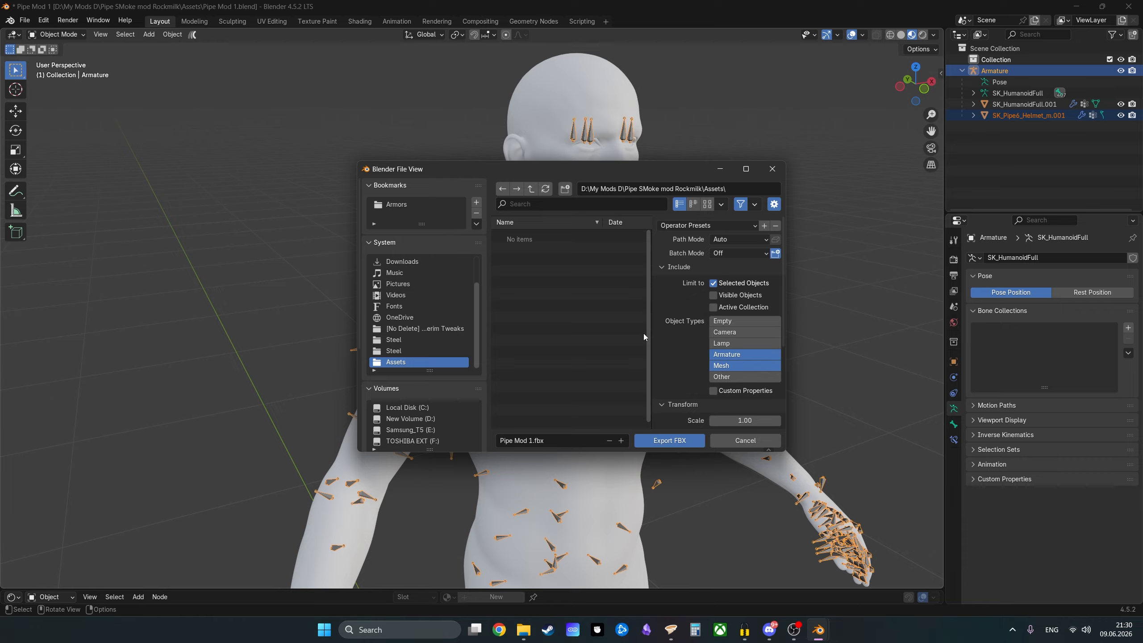
pyautogui.scroll(-5, 686, 360)
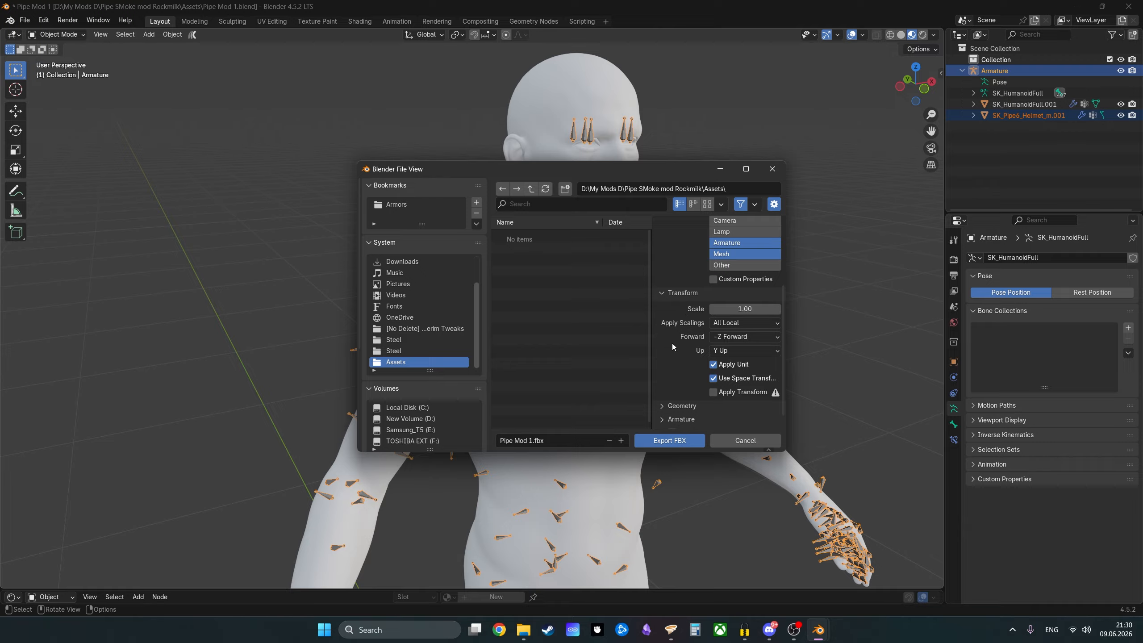
pyautogui.click(663, 406)
pyautogui.scroll(-3, 663, 361)
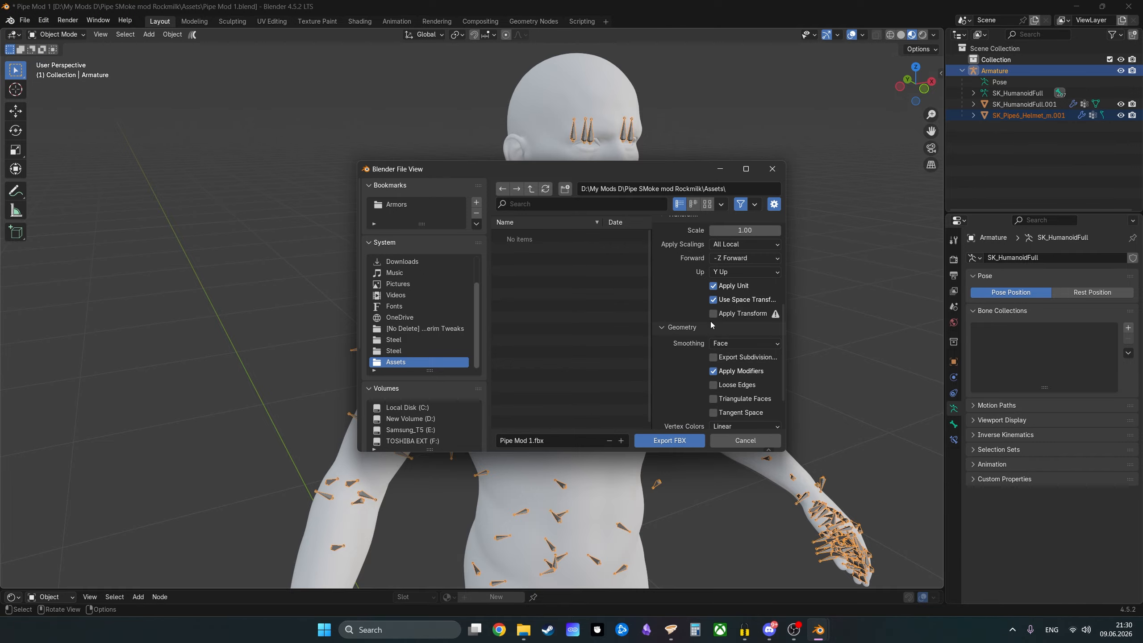
pyautogui.scroll(-2, 662, 370)
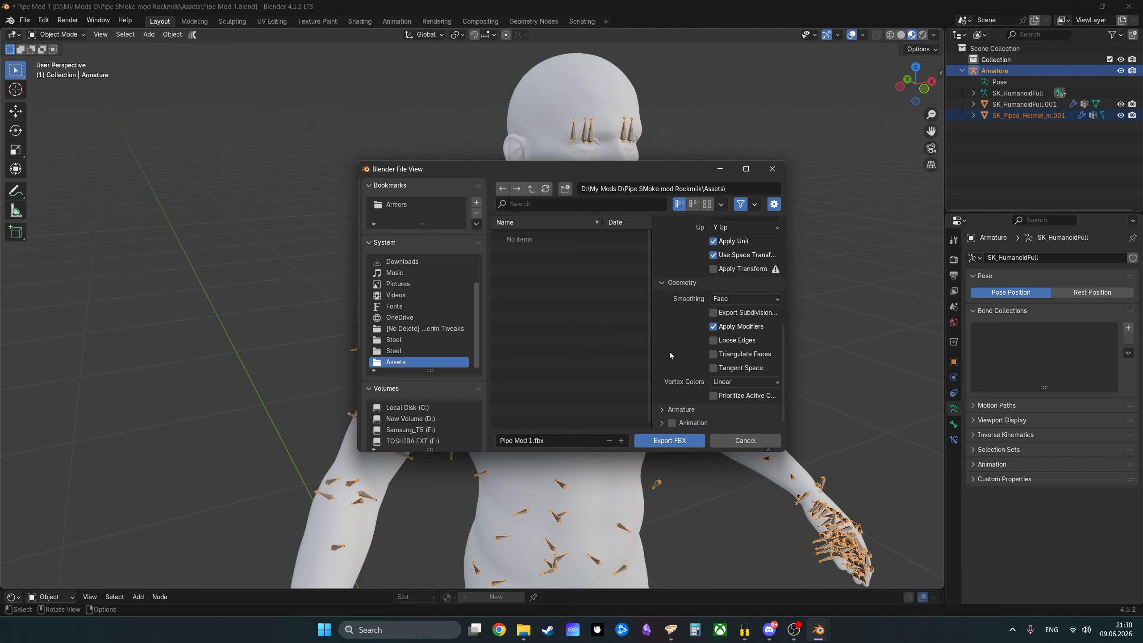
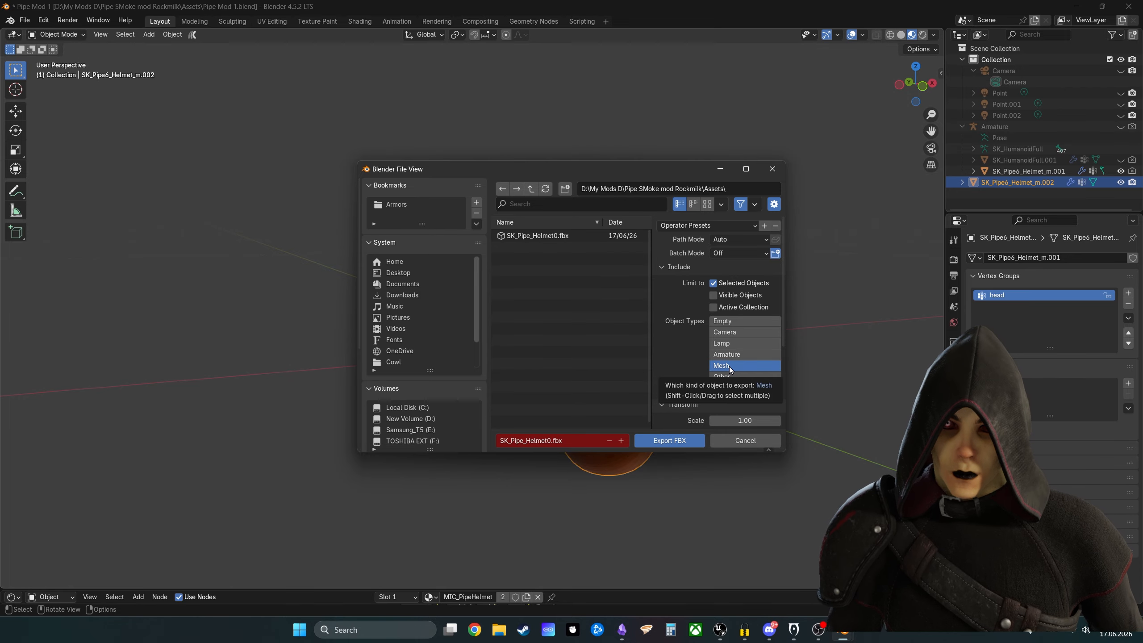
# Step: Cancel the open FBX export and enlarge the Shader Editor to view the pipe's MIC_PipeHelmet material nodes
pyautogui.click(741, 443)
pyautogui.scroll(-5, 595, 309)
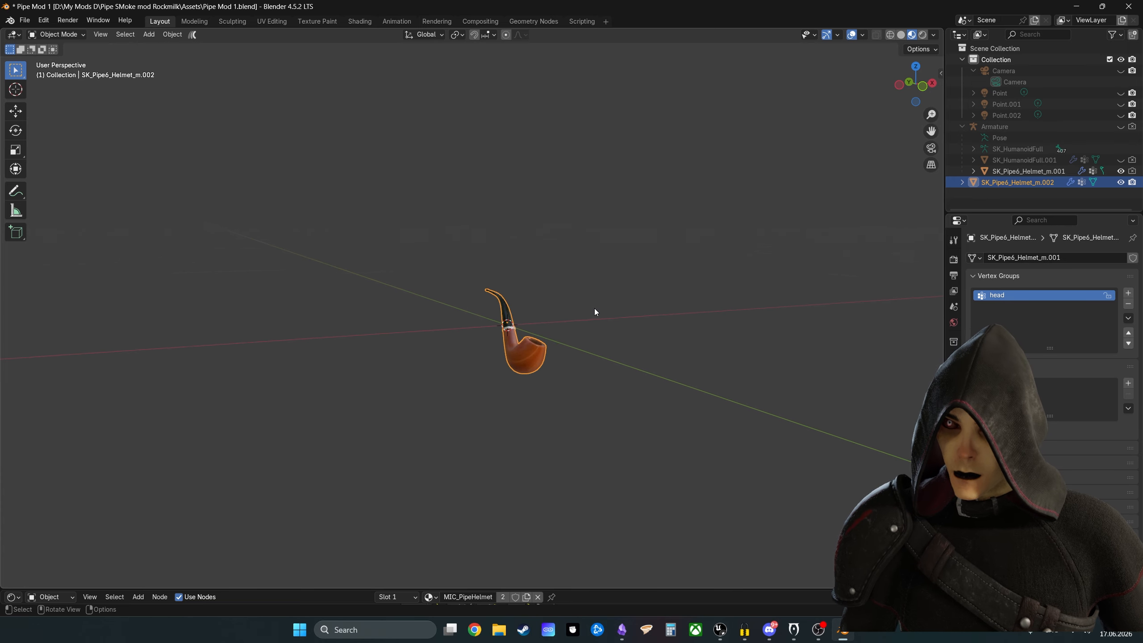
pyautogui.scroll(4, 533, 353)
pyautogui.moveTo(630, 590); pyautogui.dragTo(581, 334)
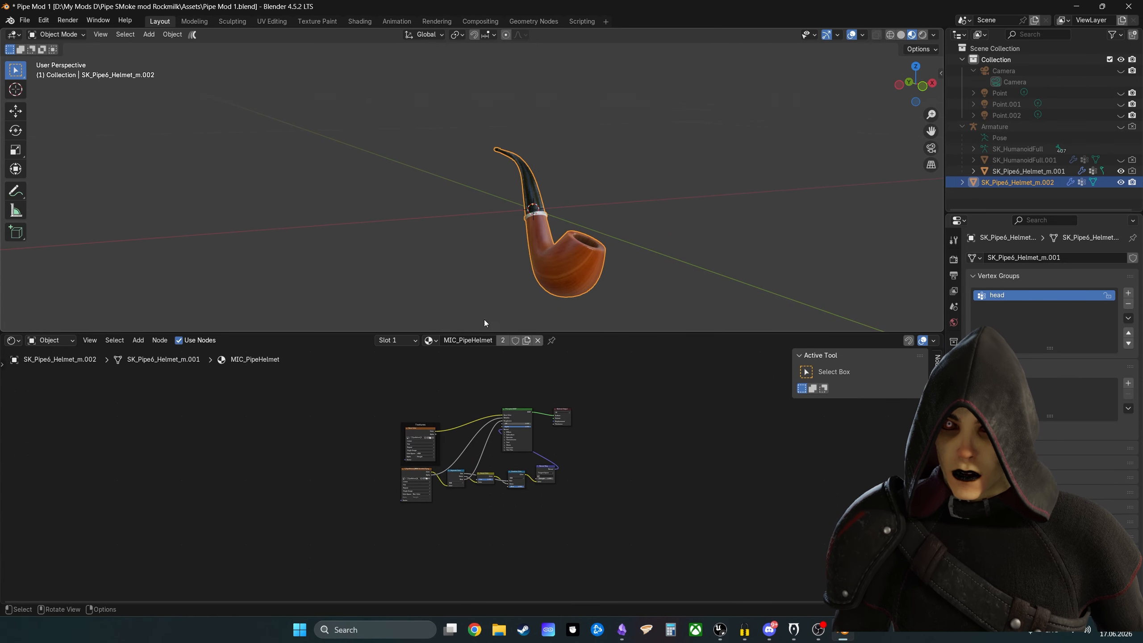
pyautogui.scroll(3, 516, 471)
pyautogui.moveTo(615, 335); pyautogui.dragTo(615, 120)
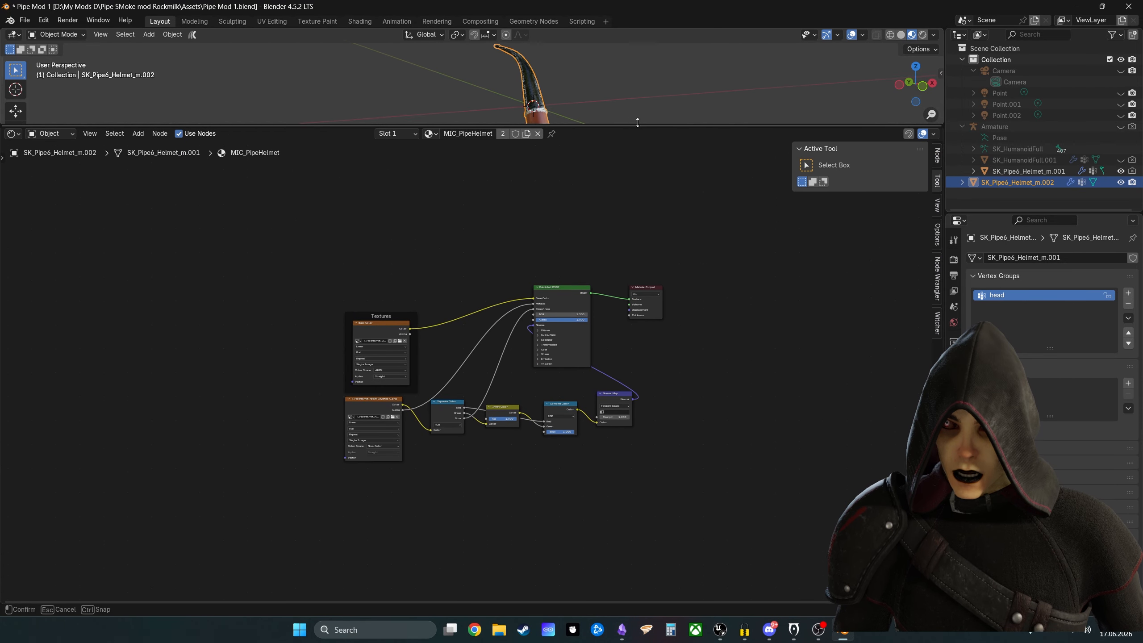
pyautogui.scroll(2, 551, 353)
pyautogui.moveTo(216, 203); pyautogui.dragTo(718, 505)
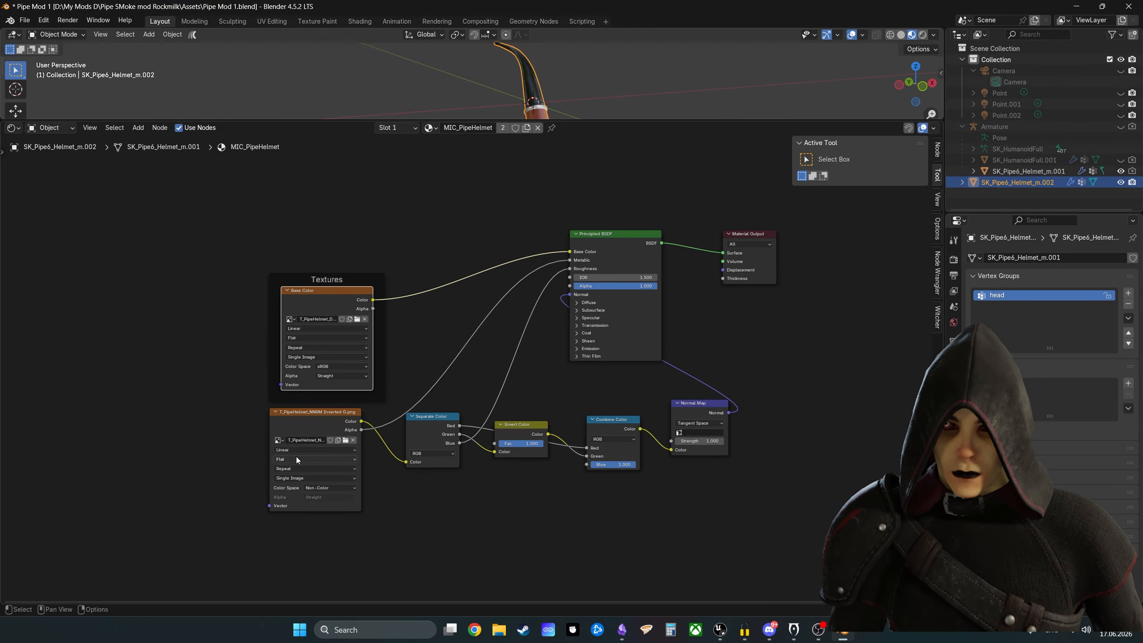
# Step: Move the Base Color texture node upward, clear of the T_PipeHelmet_NNRM Inverted G texture node
pyautogui.click(298, 420)
pyautogui.click(326, 290)
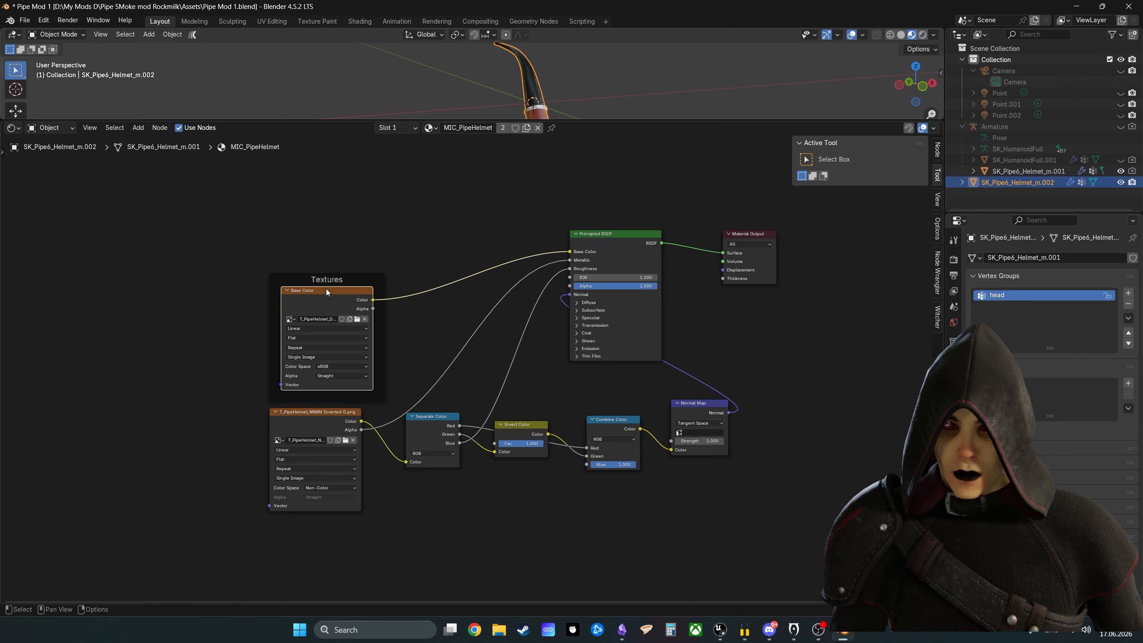
pyautogui.moveTo(334, 292); pyautogui.dragTo(320, 252)
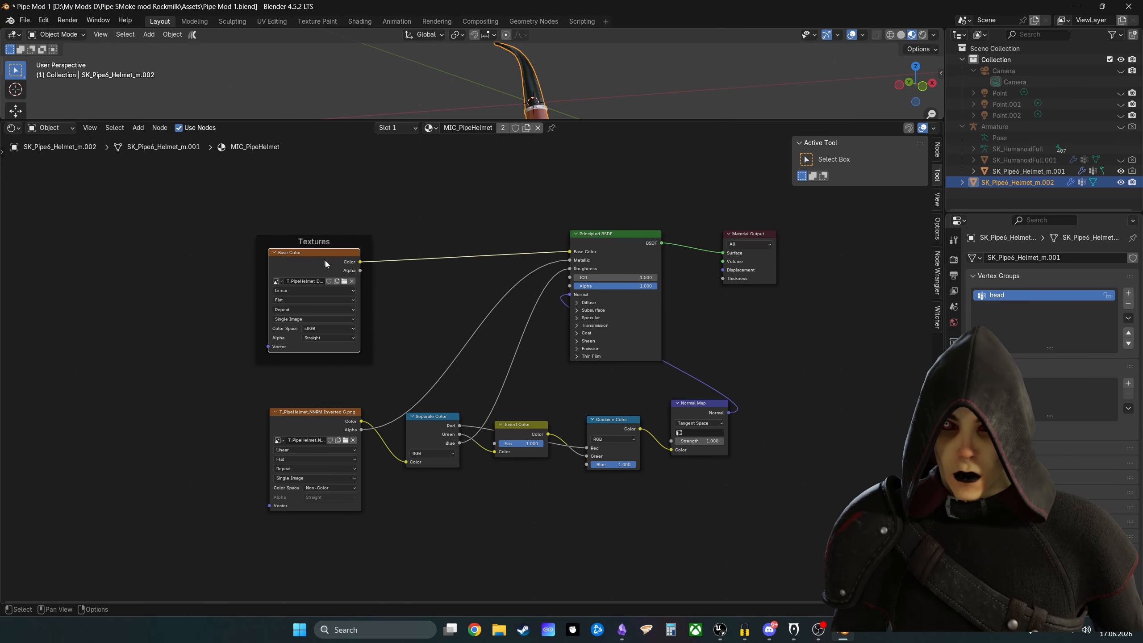
# Step: Enlarge the 3D viewport to show the whole pipe and undo the cutting of the Metallic, Roughness and Normal links
pyautogui.moveTo(597, 120); pyautogui.dragTo(590, 350)
pyautogui.moveTo(591, 350); pyautogui.dragTo(597, 300, button='middle')
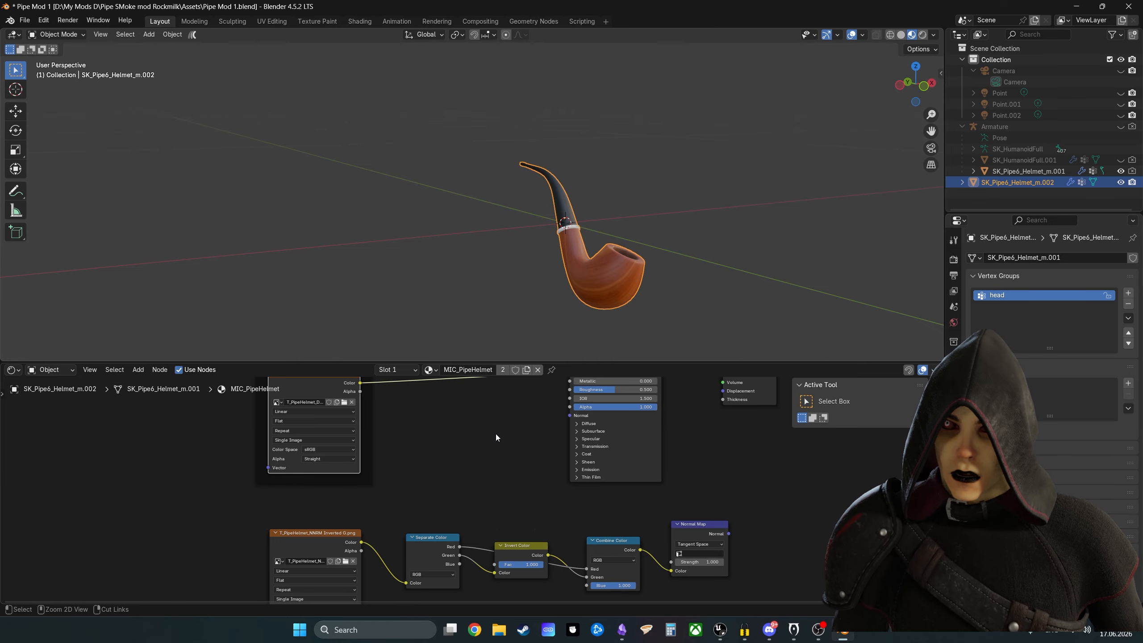
pyautogui.hotkey('ctrl', 'z')
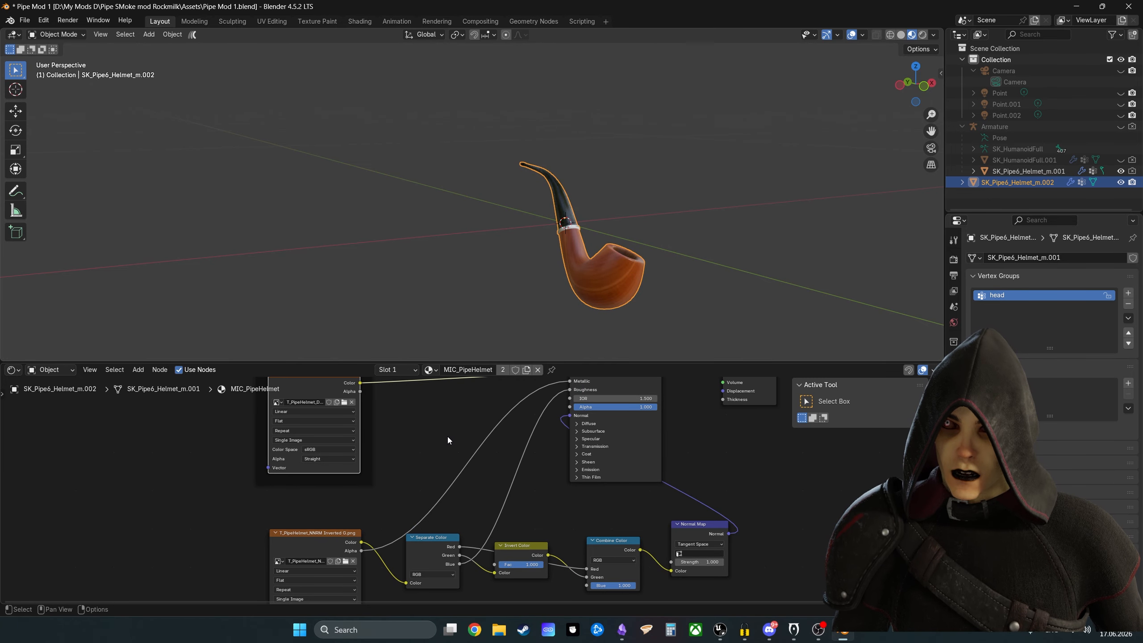
pyautogui.hotkey('ctrl', 'z')
pyautogui.hotkey('ctrl', 'z')
# Step: Try linking the Base Color texture's Alpha output to the Principled BSDF's Alpha input
pyautogui.moveTo(452, 516); pyautogui.dragTo(538, 400, button='middle')
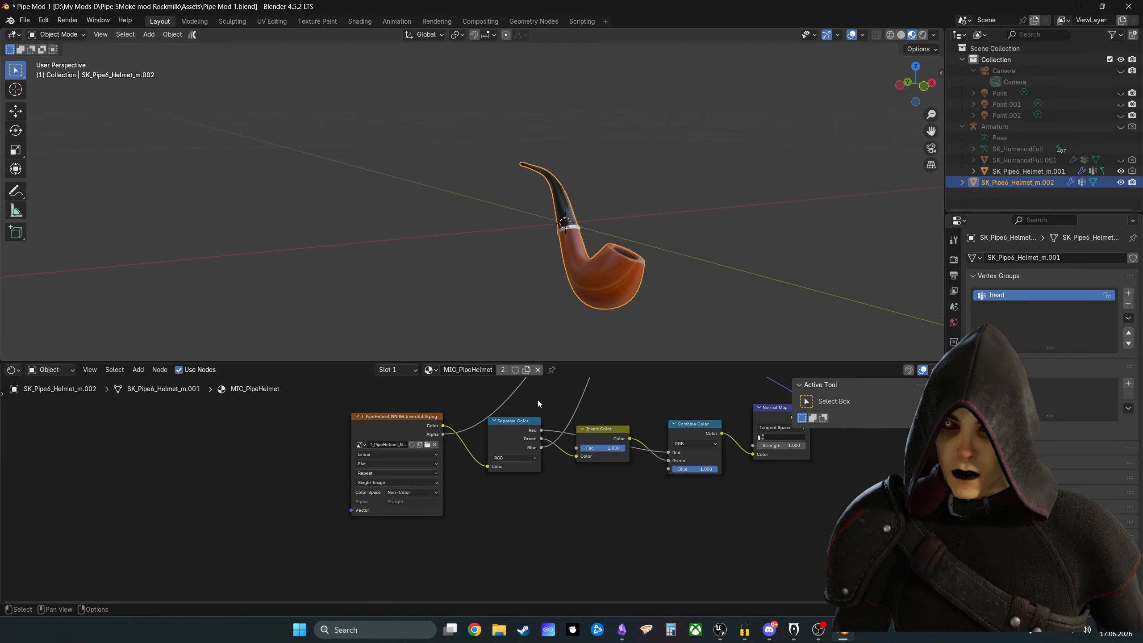
pyautogui.scroll(4, 481, 506)
pyautogui.moveTo(474, 430); pyautogui.dragTo(512, 559, button='middle')
pyautogui.moveTo(530, 478); pyautogui.dragTo(551, 569, button='middle')
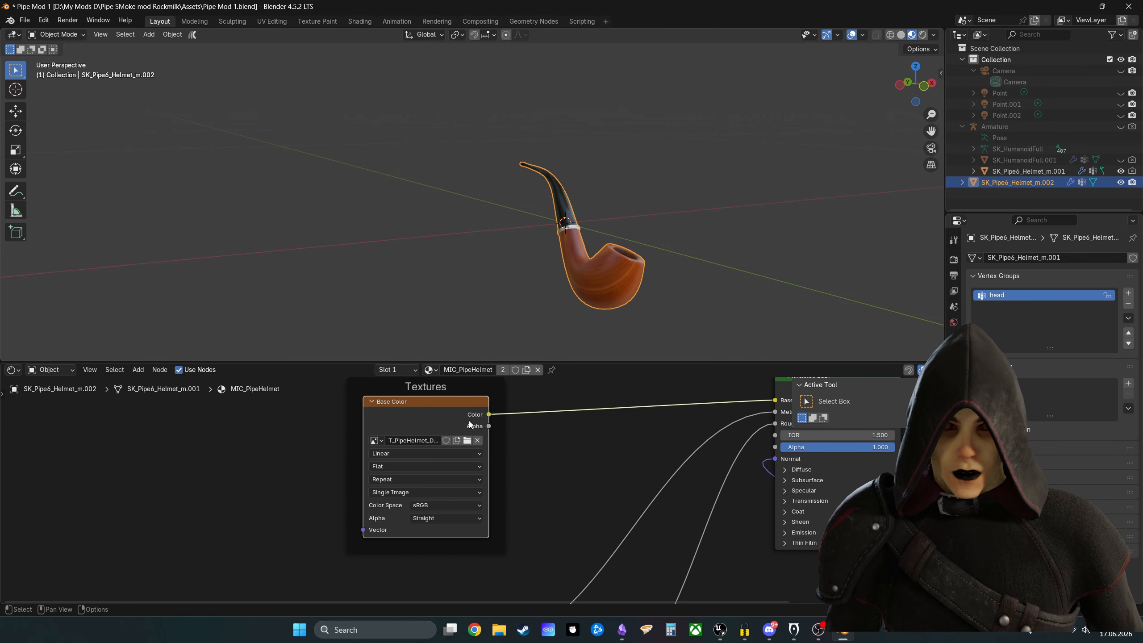
pyautogui.moveTo(703, 450); pyautogui.dragTo(776, 447)
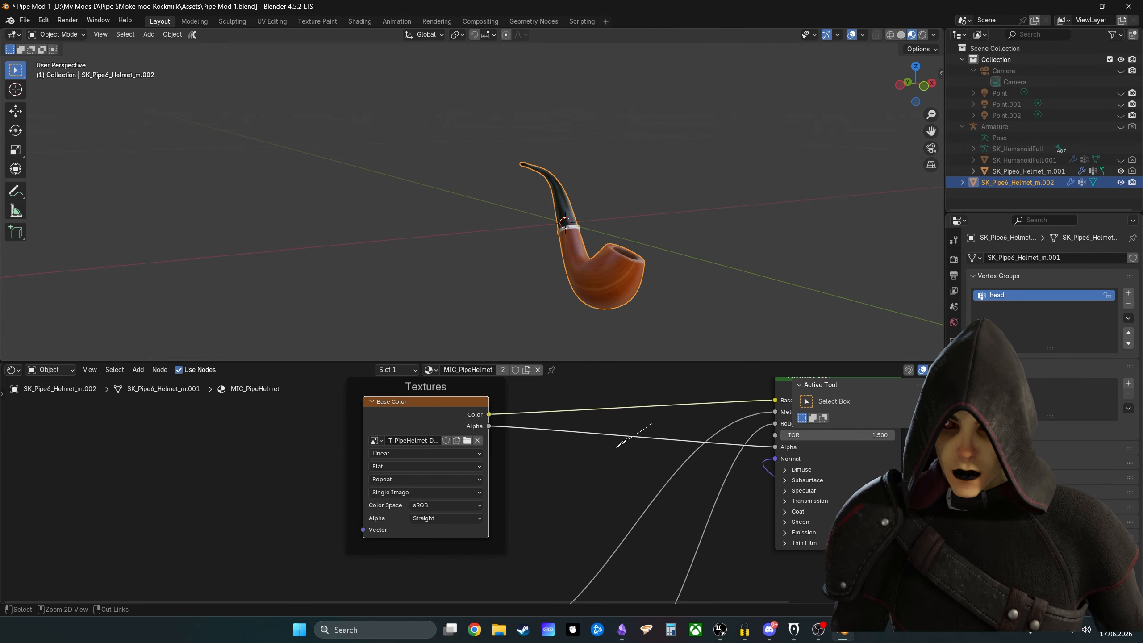
# Step: Examine how the NNRM texture's channels are separated, inverted and recombined for the shader, and inspect the pipe's surface up close
pyautogui.moveTo(622, 499); pyautogui.dragTo(567, 598, button='middle')
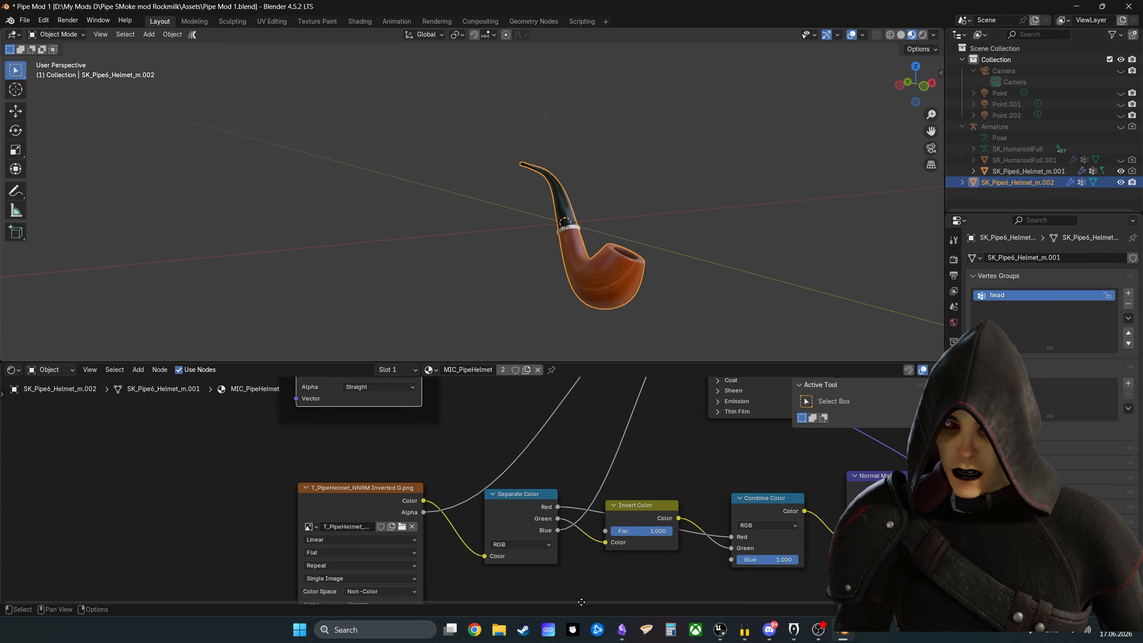
pyautogui.scroll(-2, 576, 446)
pyautogui.moveTo(632, 432); pyautogui.dragTo(639, 527, button='middle')
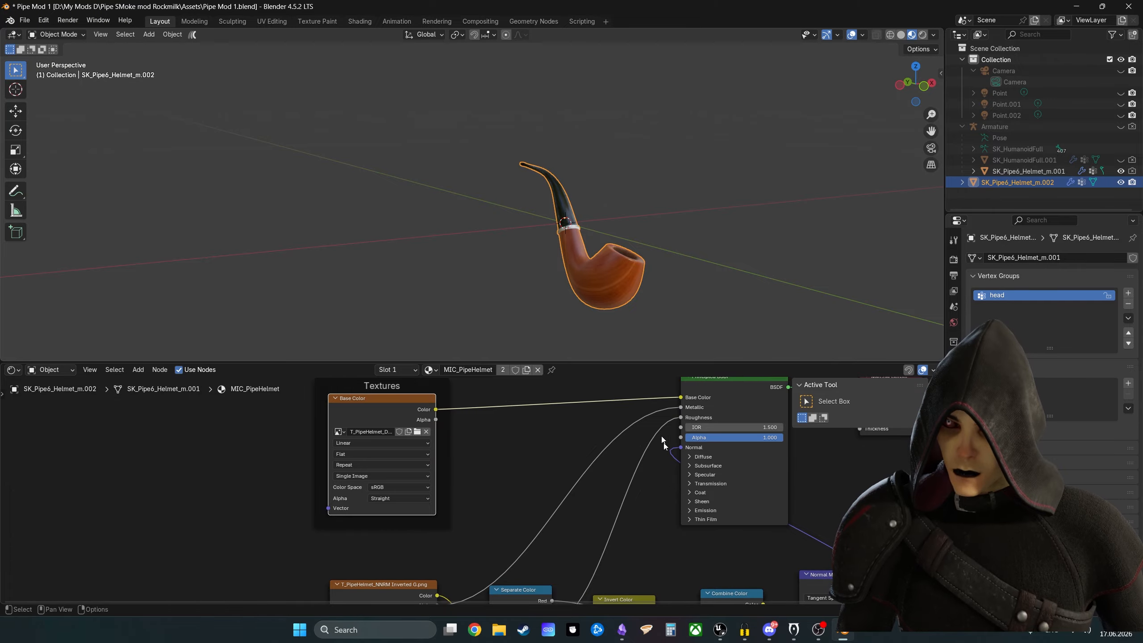
pyautogui.scroll(-1, 542, 491)
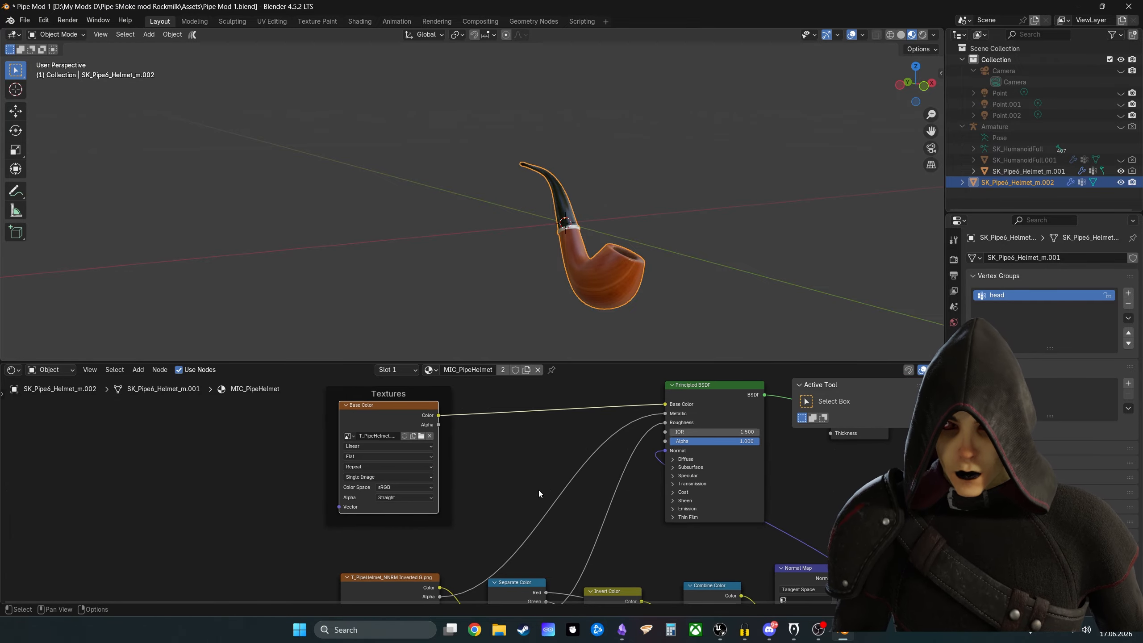
pyautogui.moveTo(562, 532); pyautogui.dragTo(558, 409, button='middle')
pyautogui.moveTo(626, 431); pyautogui.dragTo(602, 438, button='middle')
pyautogui.scroll(4, 603, 438)
pyautogui.scroll(4, 599, 283)
pyautogui.moveTo(643, 295); pyautogui.dragTo(691, 308, button='middle')
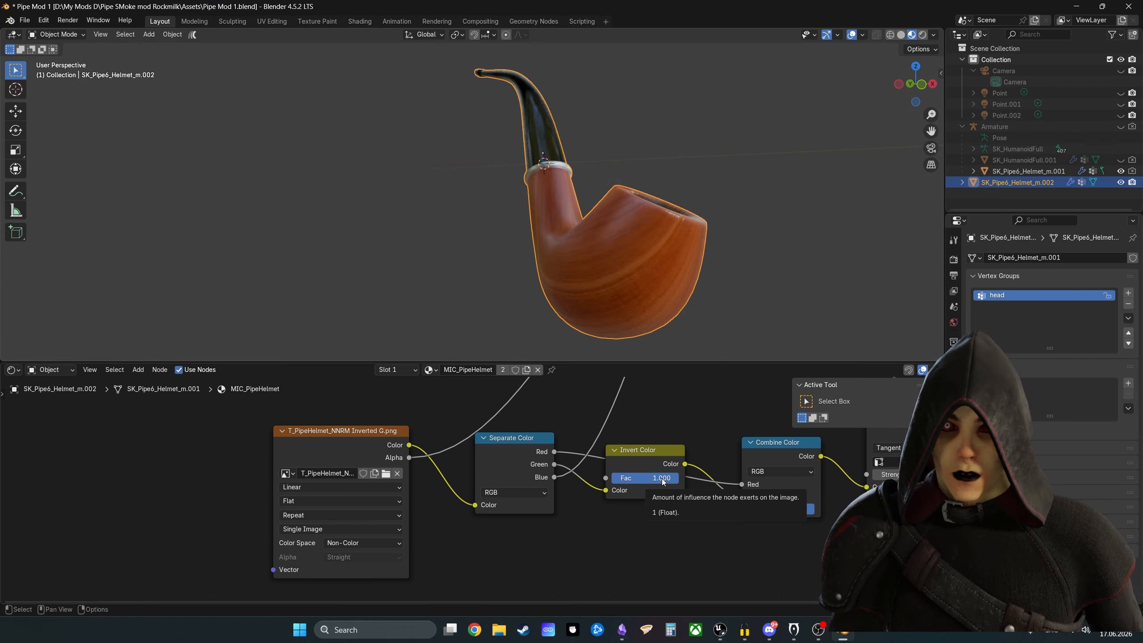
pyautogui.moveTo(671, 478)
pyautogui.mouseDown()
pyautogui.moveTo(650, 479)
pyautogui.moveTo(671, 478)
pyautogui.mouseUp()
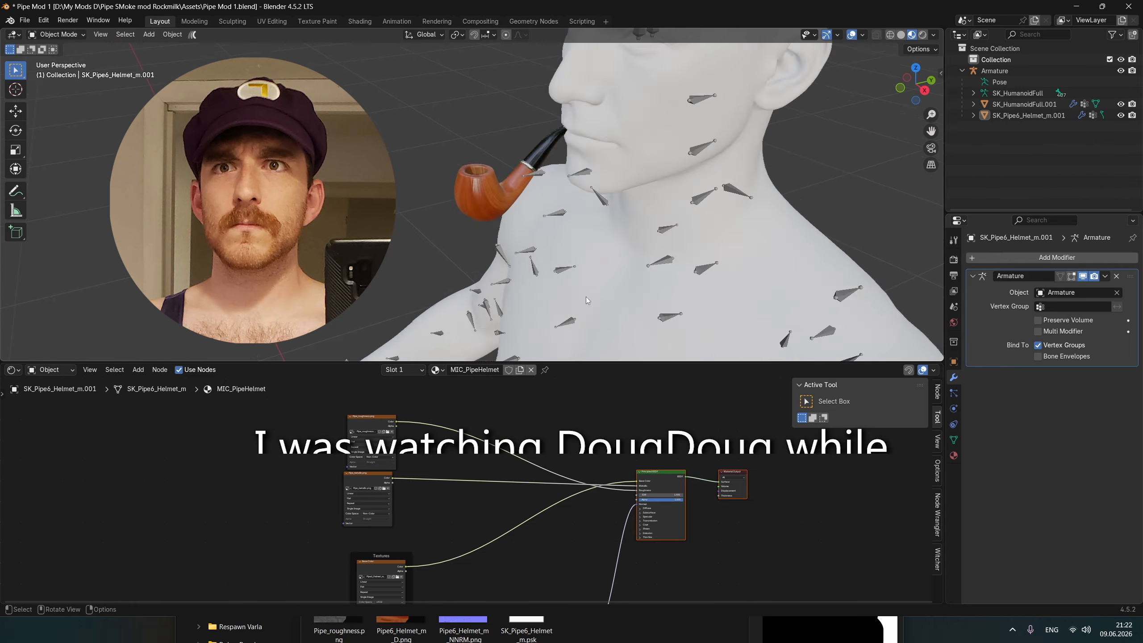
# Step: Inspect the pipe bowl up close on the character, deselect the material nodes and save the blend file
pyautogui.scroll(5, 538, 211)
pyautogui.scroll(-2, 516, 211)
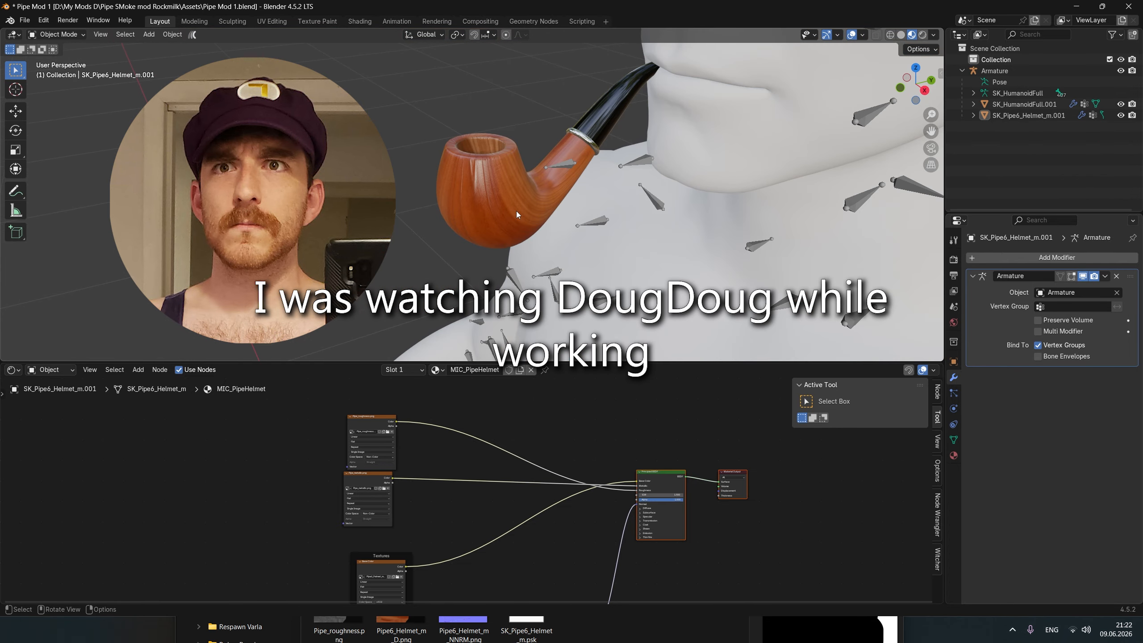
pyautogui.click(630, 413)
pyautogui.hotkey('ctrl', 's')
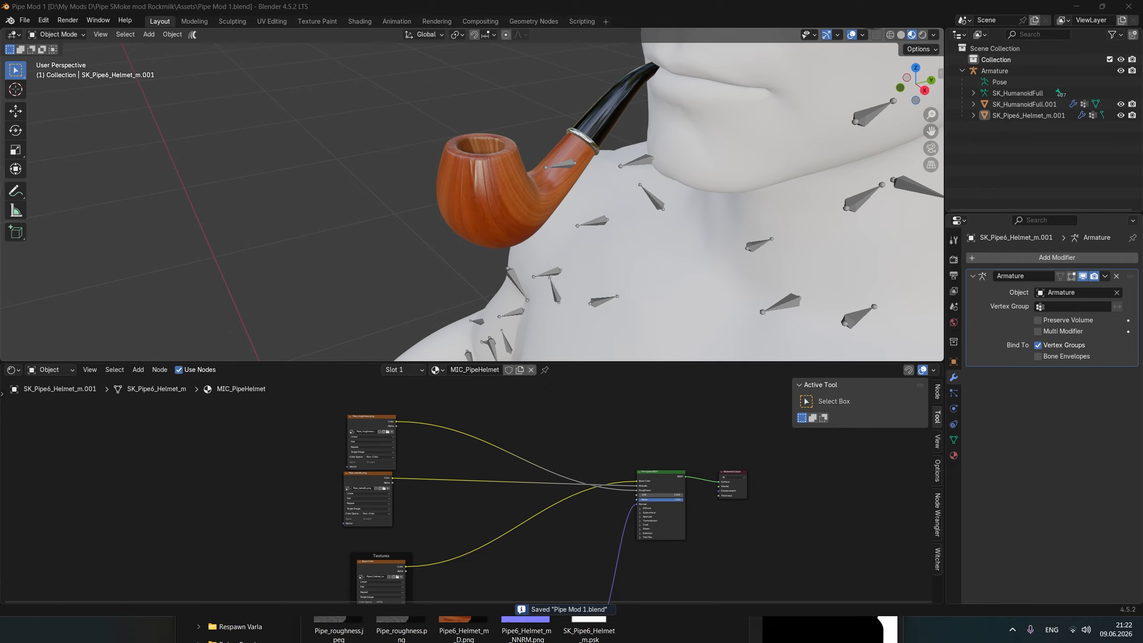
# Step: Examine the separate Pipe_roughness.png and Pipe_metallic.png texture nodes and save the blend file again
pyautogui.moveTo(440, 540); pyautogui.dragTo(481, 520, button='middle')
pyautogui.click(382, 542)
pyautogui.click(435, 486)
pyautogui.scroll(4, 418, 509)
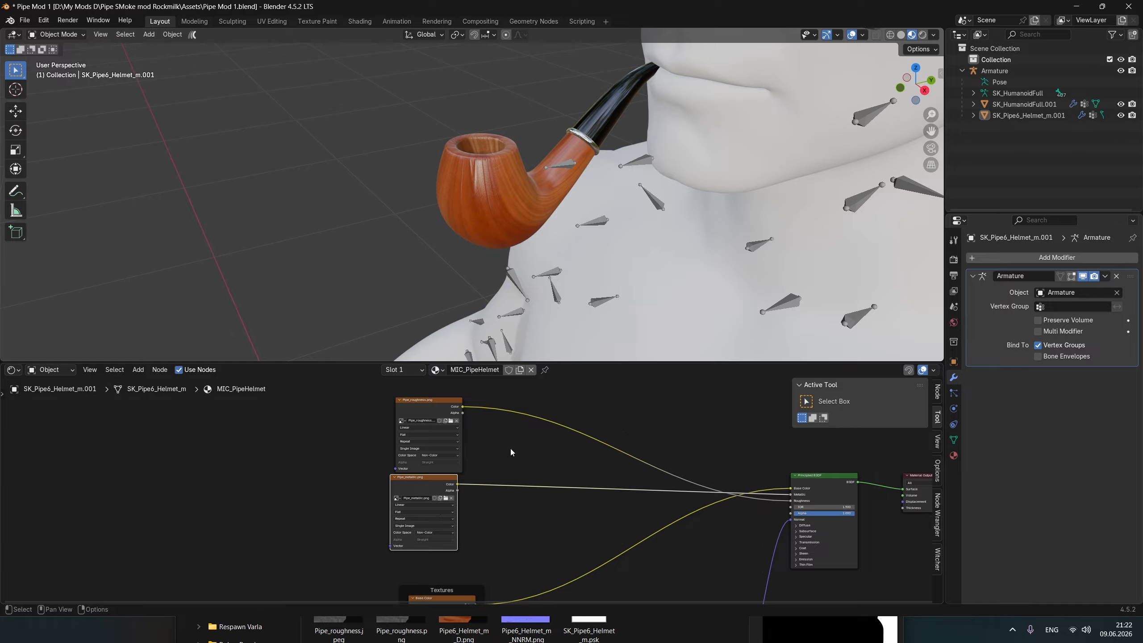
pyautogui.click(425, 400)
pyautogui.click(424, 476)
pyautogui.click(545, 460)
pyautogui.hotkey('ctrl', 's')
# Step: Switch to the armor folder in File Explorer and rename Pipe6_Helmet_m_NNRM.png as T_PipeHelmet_N.png
pyautogui.click(1118, 6)
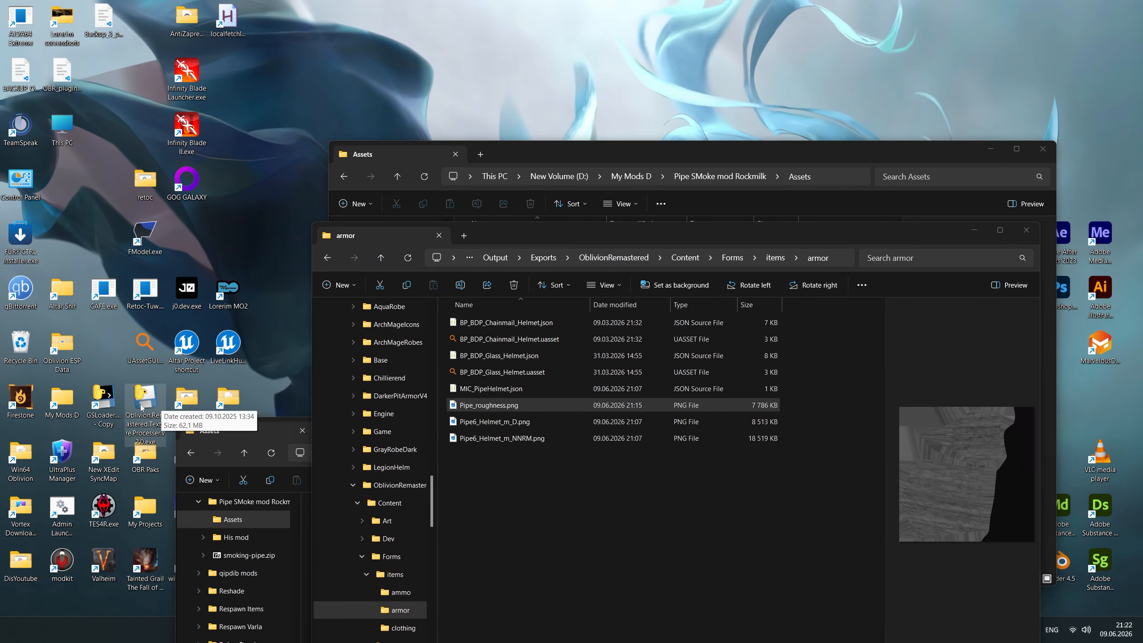
pyautogui.click(530, 442)
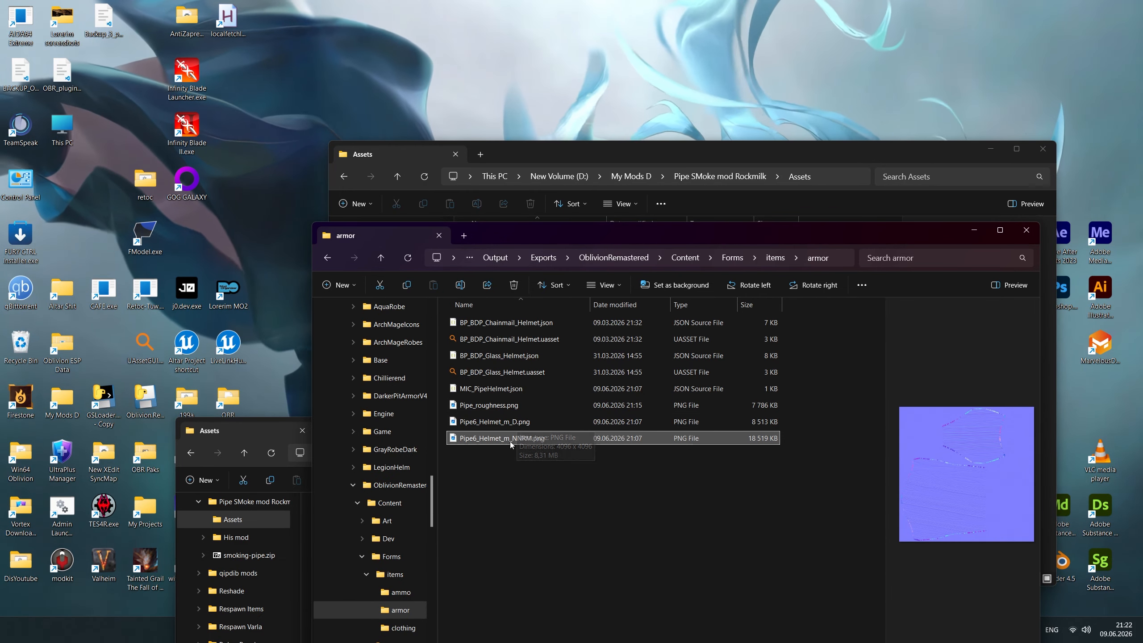
pyautogui.click(510, 441)
pyautogui.write('T')
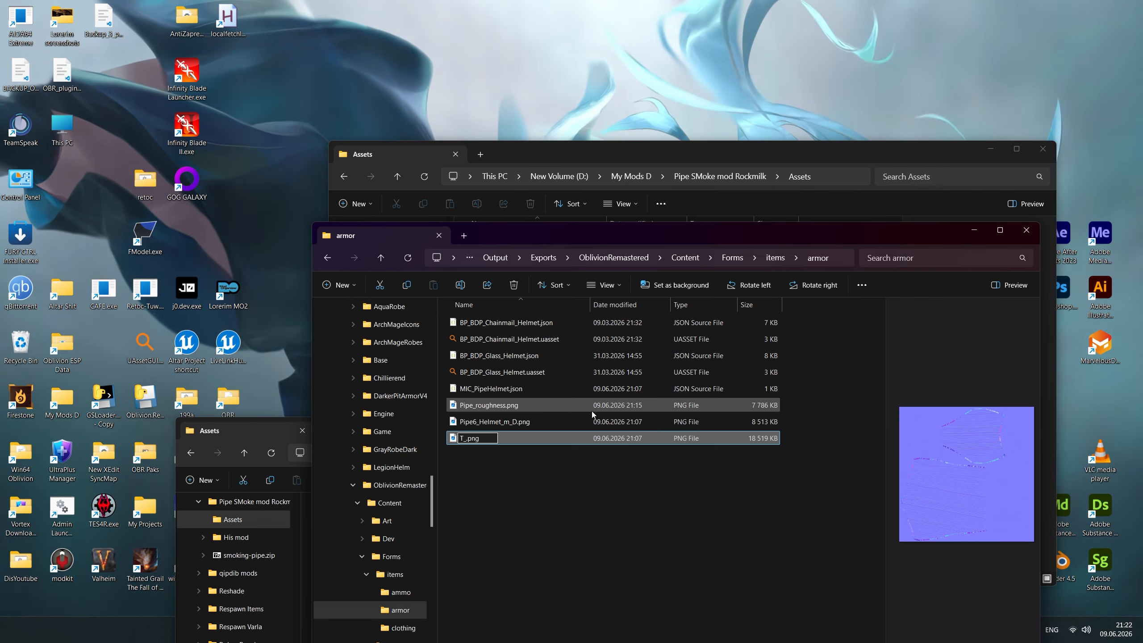
pyautogui.write('_')
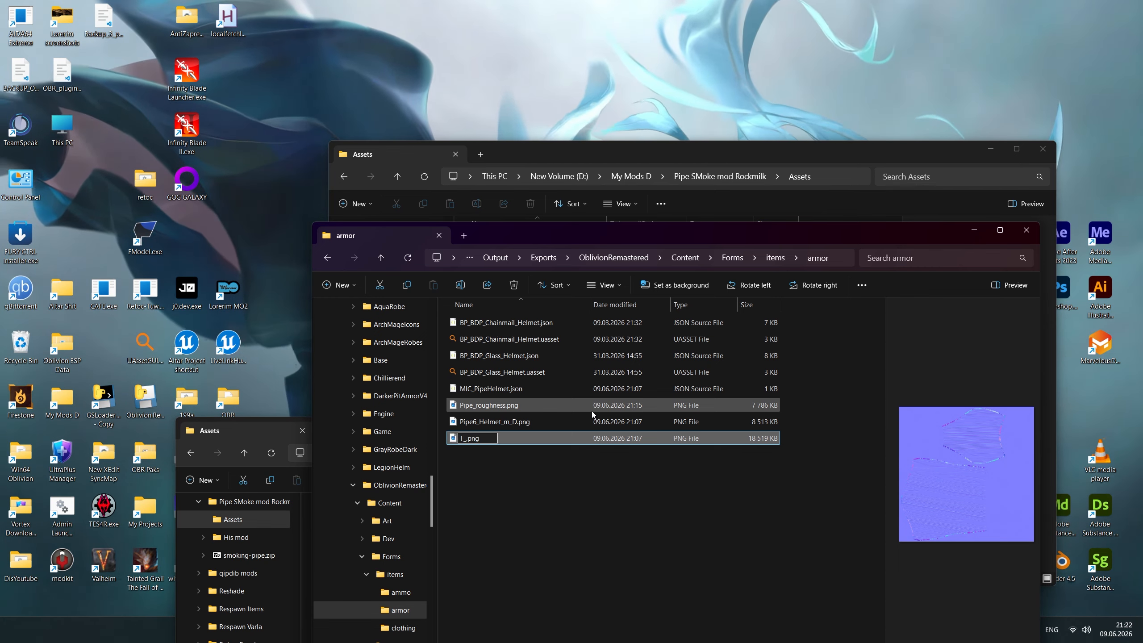
pyautogui.write('PipeHelmet')
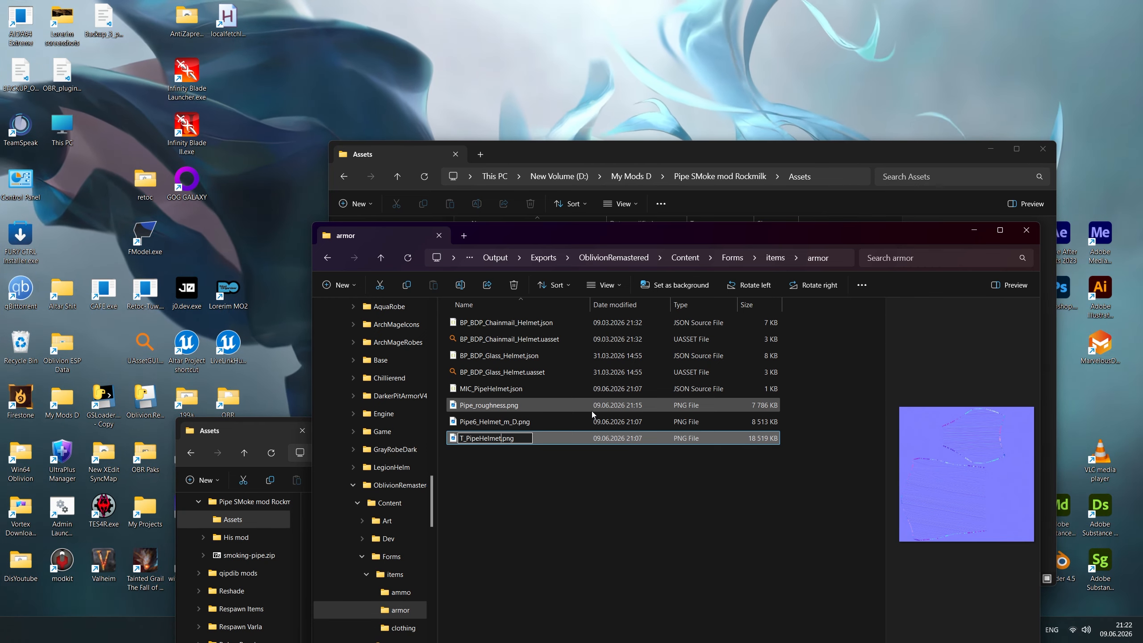
pyautogui.write('_N')
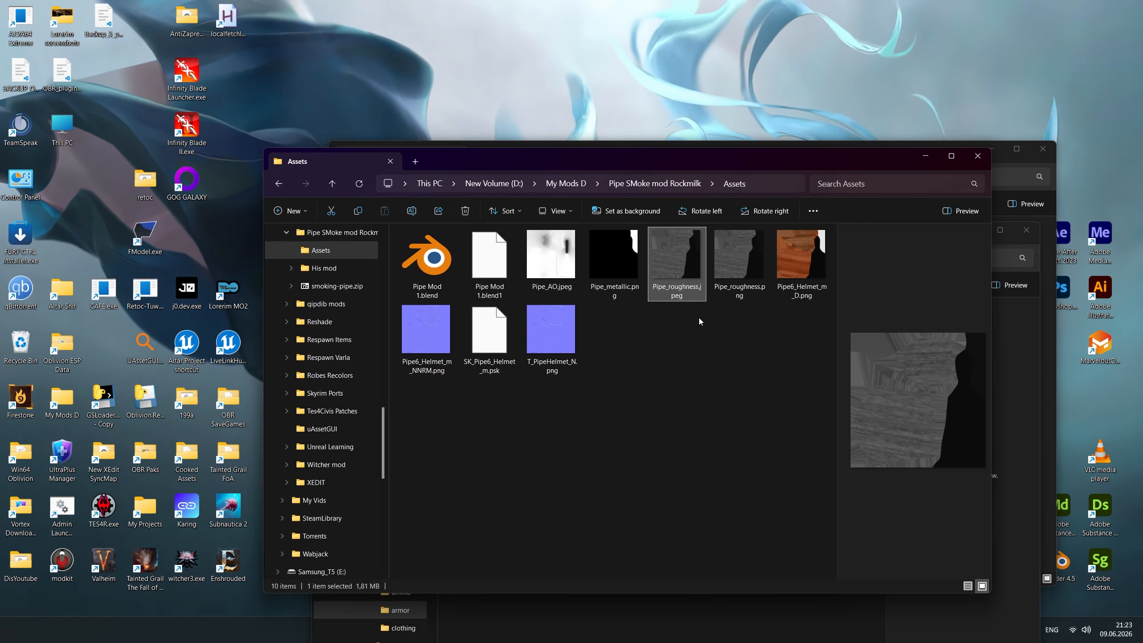
# Step: Delete Pipe_roughness.jpeg from the Assets folder and rename Pipe_roughness.png as T_PipeHelmet_R.png
pyautogui.press('Delete')
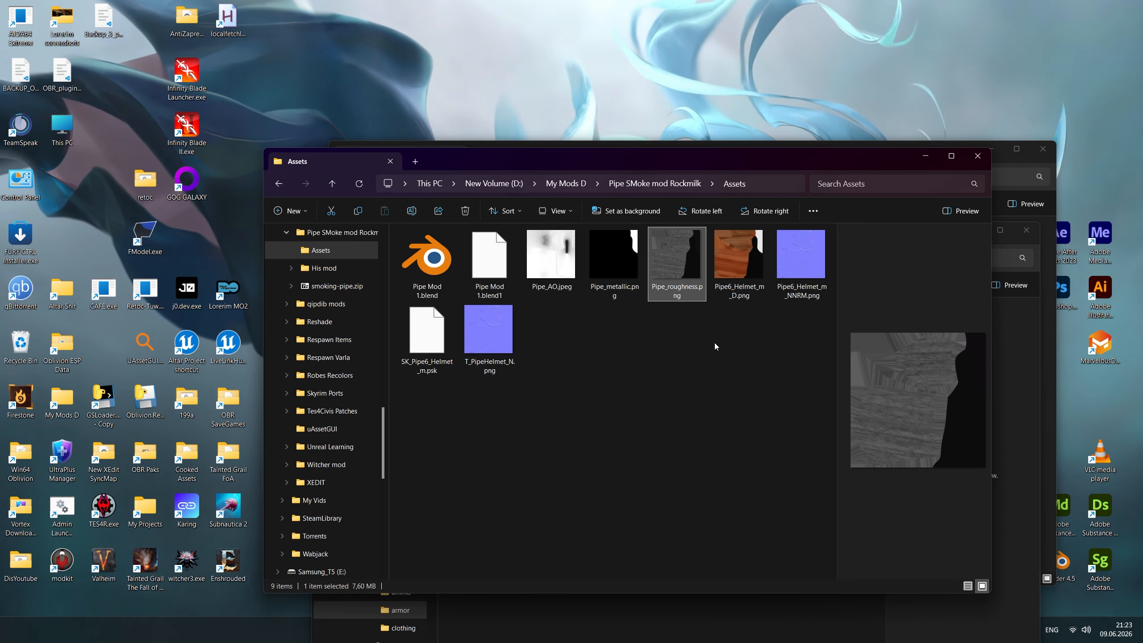
pyautogui.press('F2')
pyautogui.write('T_PipeHelmet_')
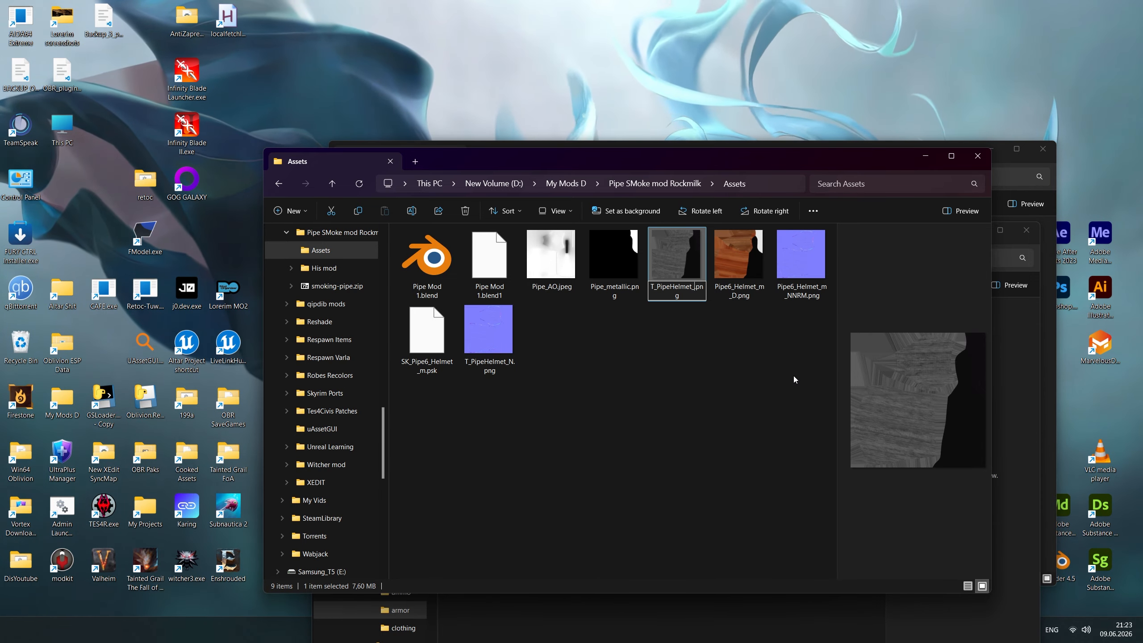
pyautogui.write('R')
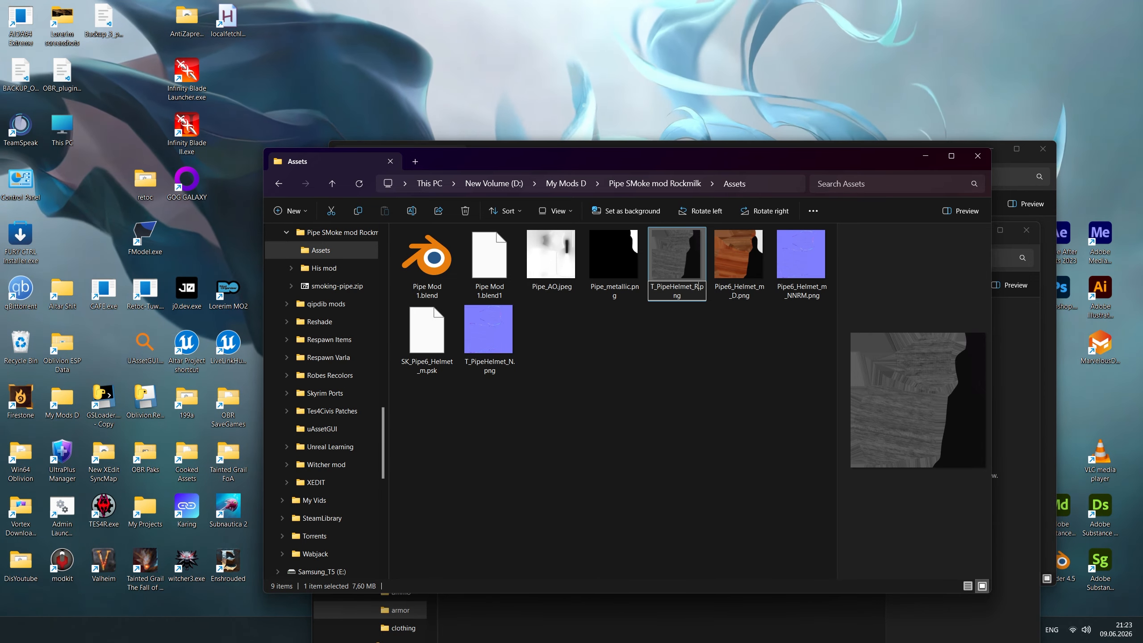
pyautogui.press('Return')
# Step: Rename Pipe_metallic.png in the Assets folder as T_PipeHelmet_M.png
pyautogui.click(610, 286)
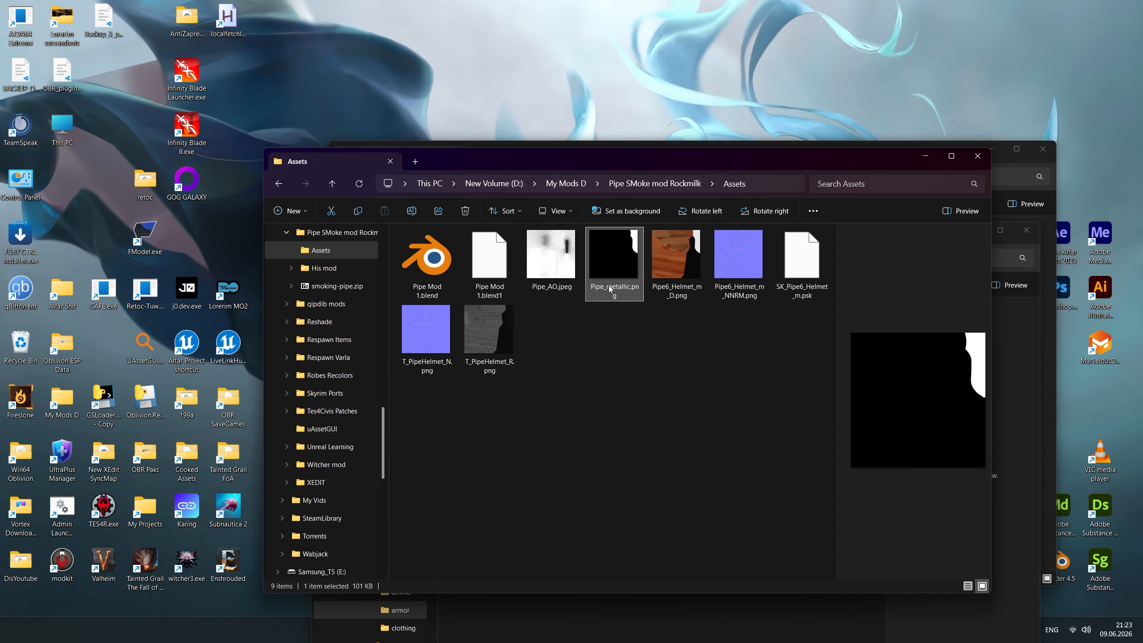
pyautogui.press('F2')
pyautogui.write('T_PipeHelmet_')
pyautogui.write('M')
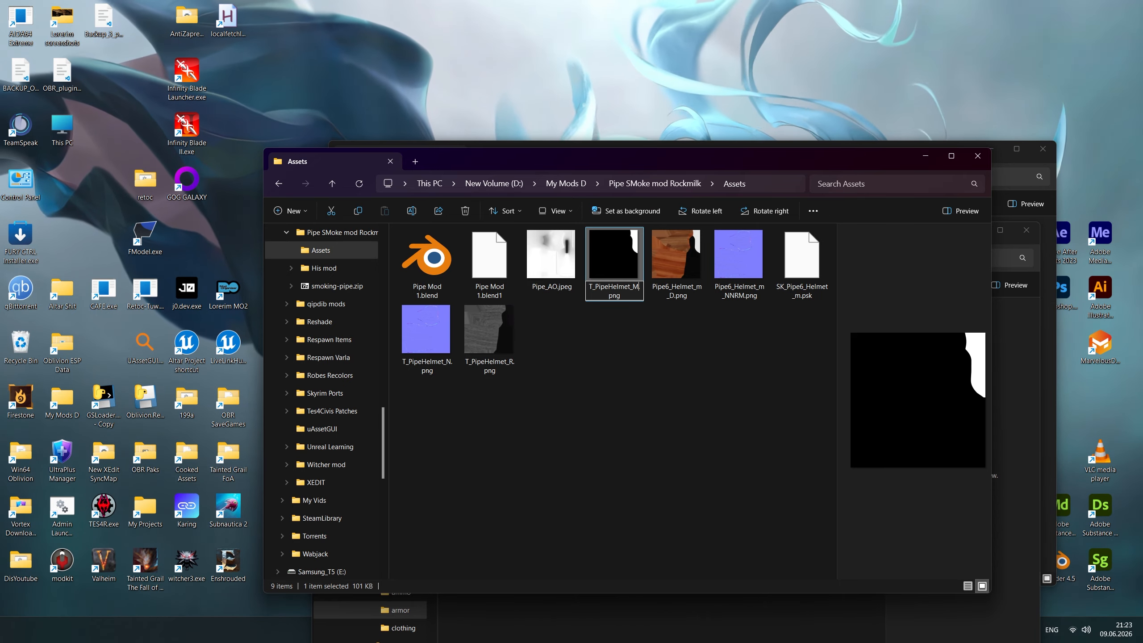
pyautogui.click(675, 349)
# Step: Rename the diffuse texture Pipe6_Helmet_m_D.png in the Assets folder as T_PipeHelmet_D.png
pyautogui.click(614, 274)
pyautogui.press('F2')
pyautogui.write('T_PipeHelmet_')
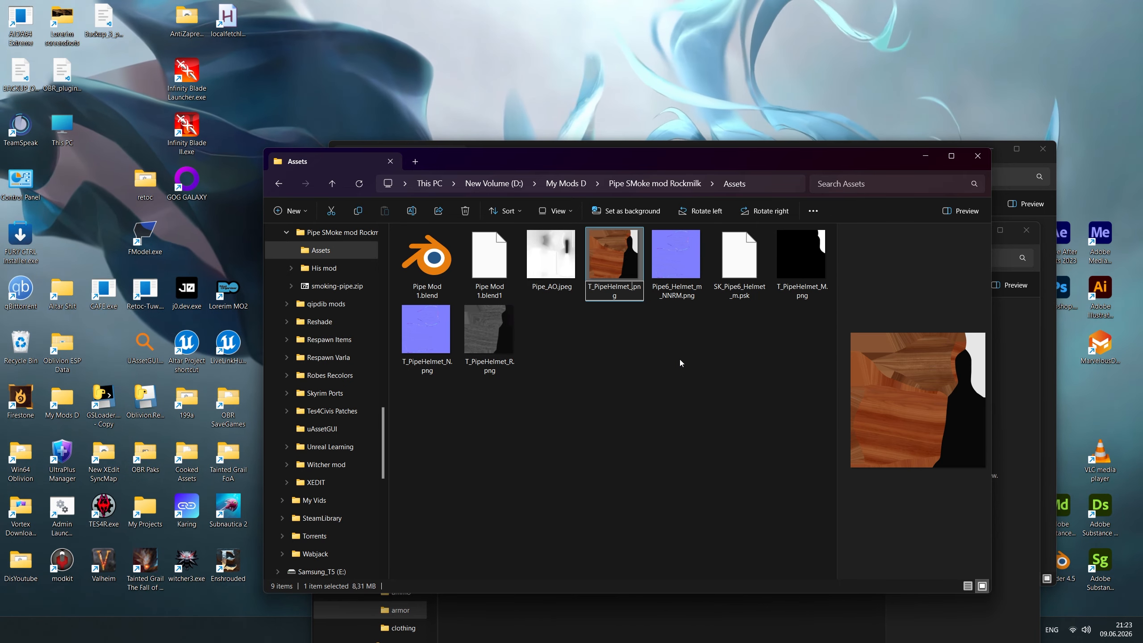
pyautogui.write('D')
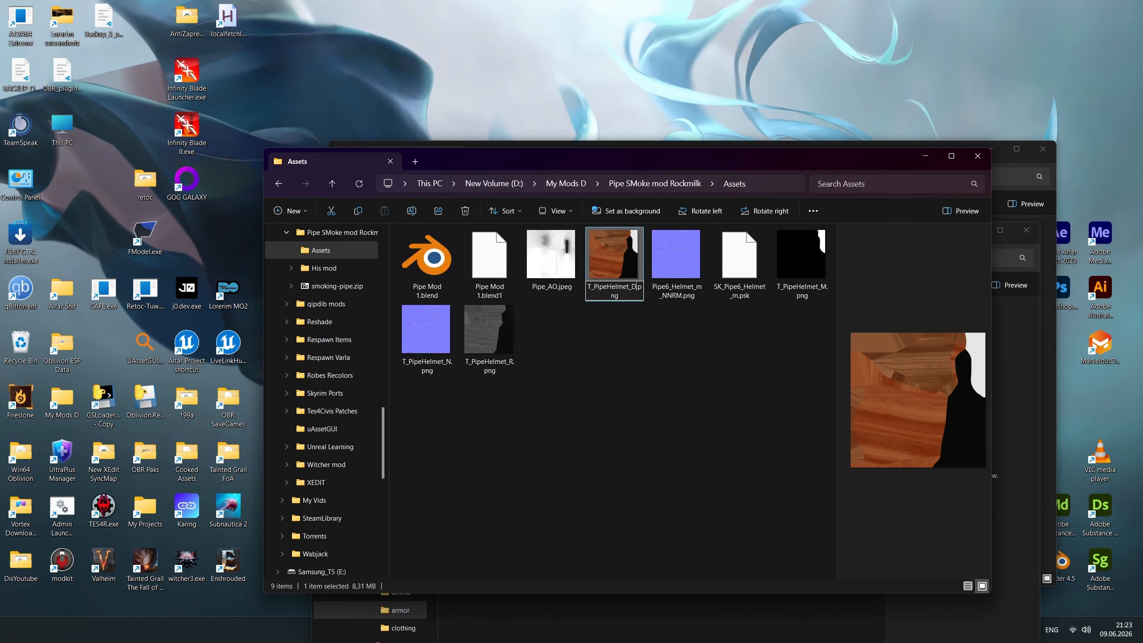
pyautogui.press('Return')
pyautogui.click(629, 298)
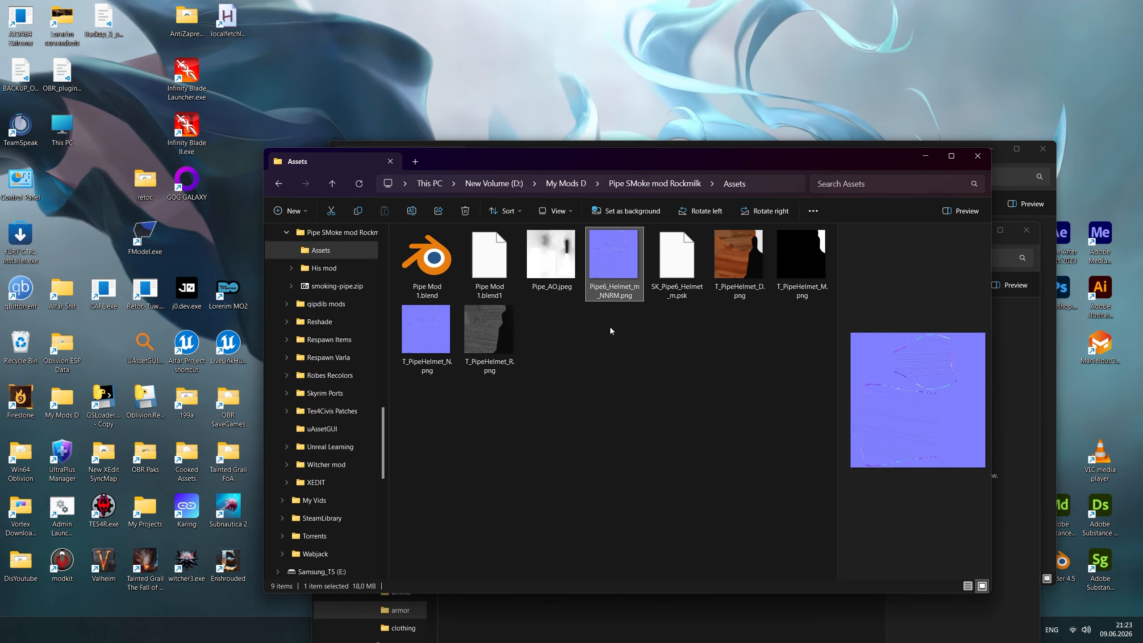
pyautogui.click(634, 331)
# Step: Launch the Oblivion Remastered Texture Processor v2.0, allow it to run and set its operation mode to Merge Textures
pyautogui.doubleClick(147, 403)
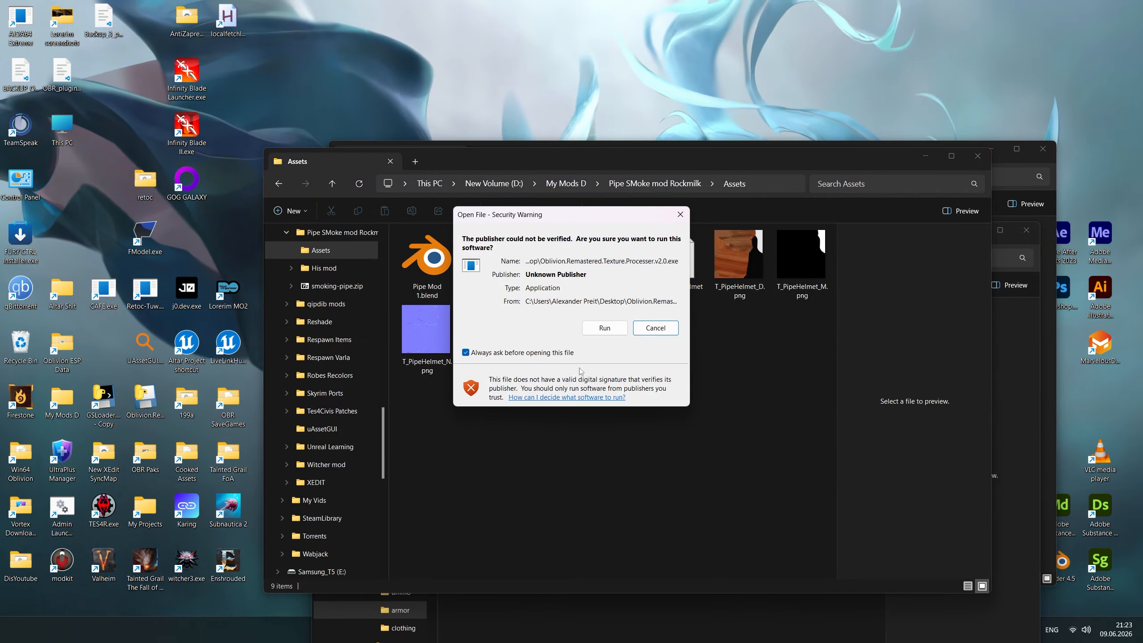
pyautogui.click(605, 328)
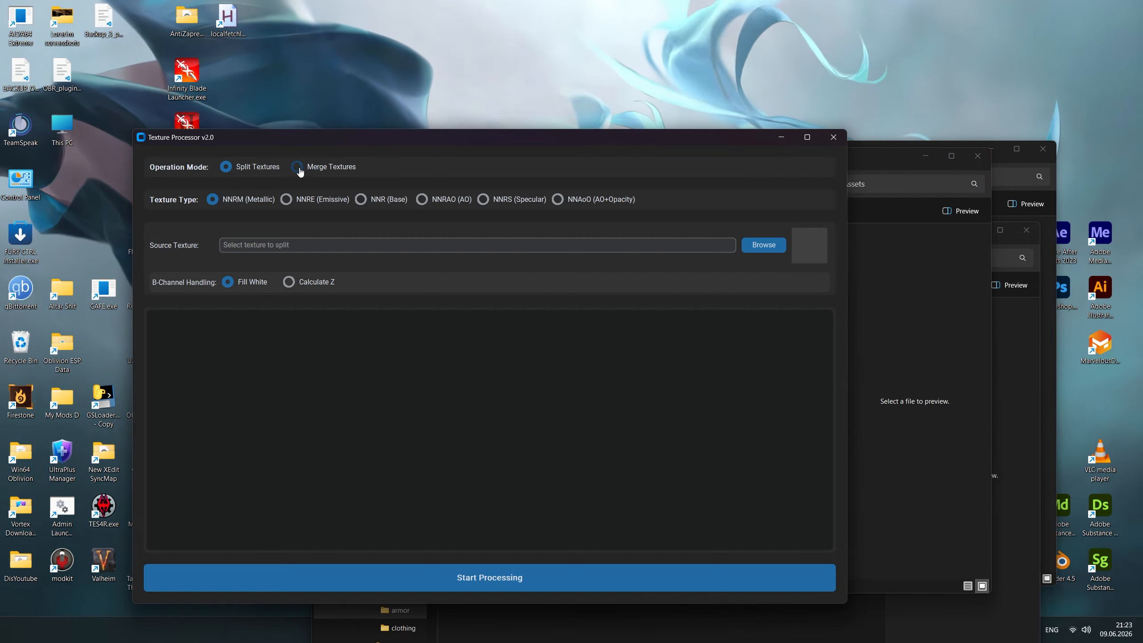
pyautogui.click(299, 170)
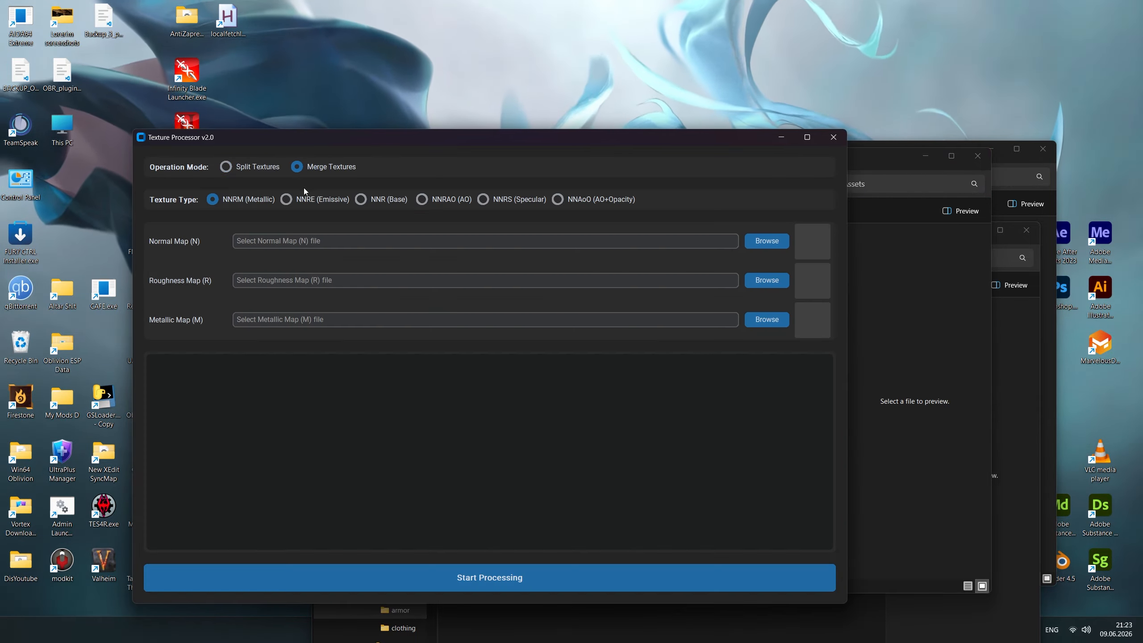
# Step: Load T_PipeHelmet_N.png from D:\My Mods D\Pipe SMoke mod Rockmilk\Assets as the Normal Map (N)
pyautogui.click(789, 241)
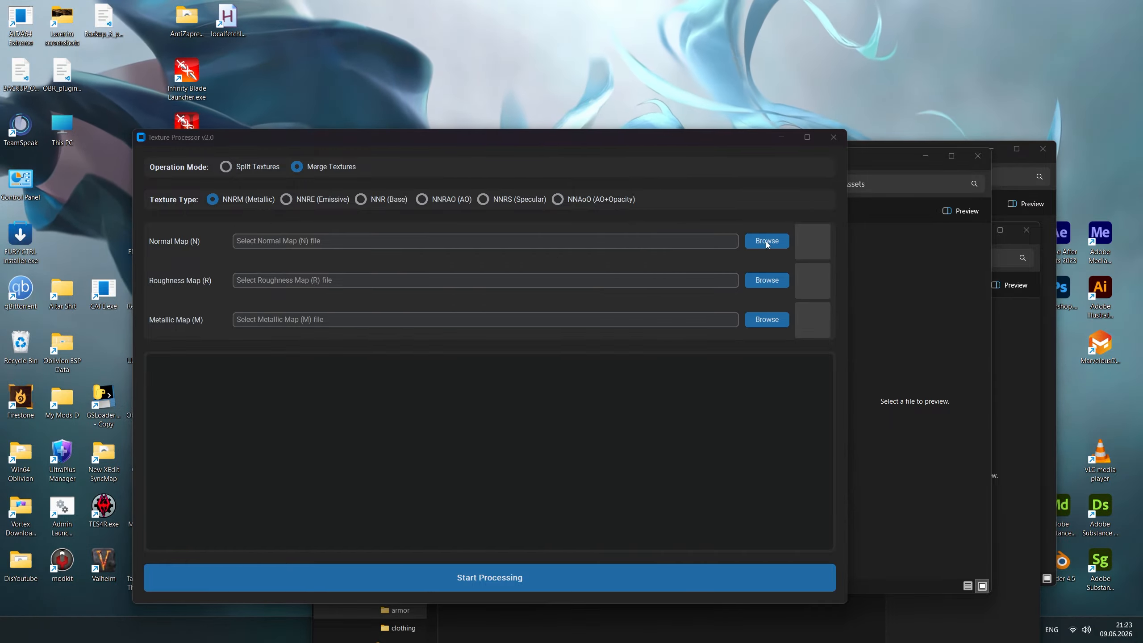
pyautogui.click(523, 179)
pyautogui.write('D:\\My Mods D\\Pipe SMoke mod Rockmilk\\Assets')
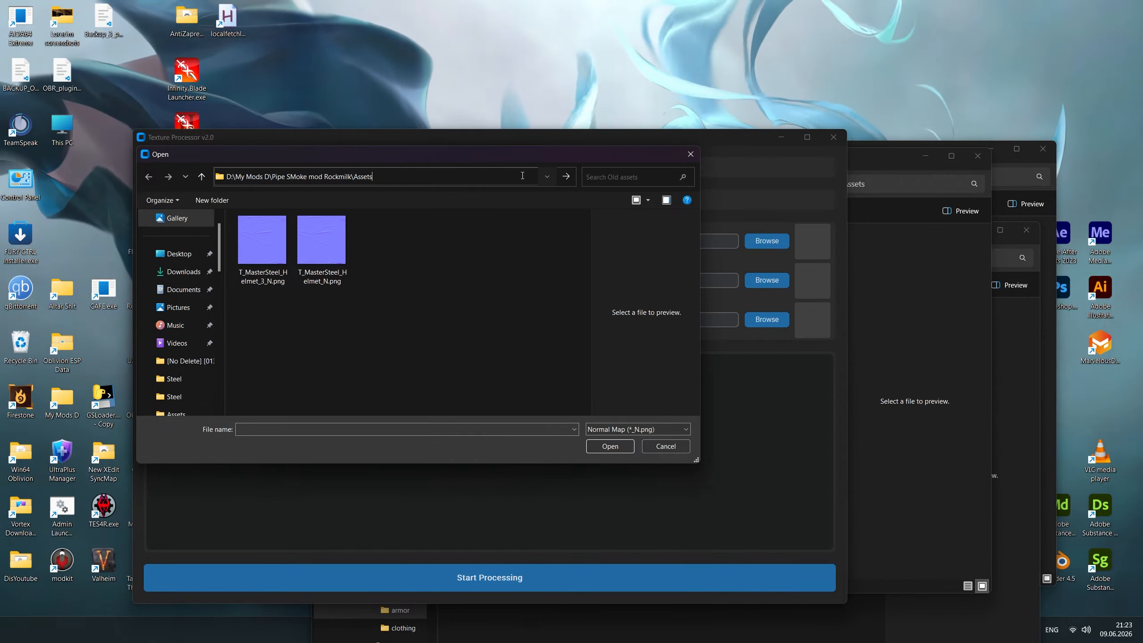
pyautogui.press('Return')
pyautogui.doubleClick(290, 269)
# Step: Load T_PipeHelmet_R.png as the Roughness Map (R) and T_PipeHelmet_M.png as the Metallic Map (M)
pyautogui.click(769, 285)
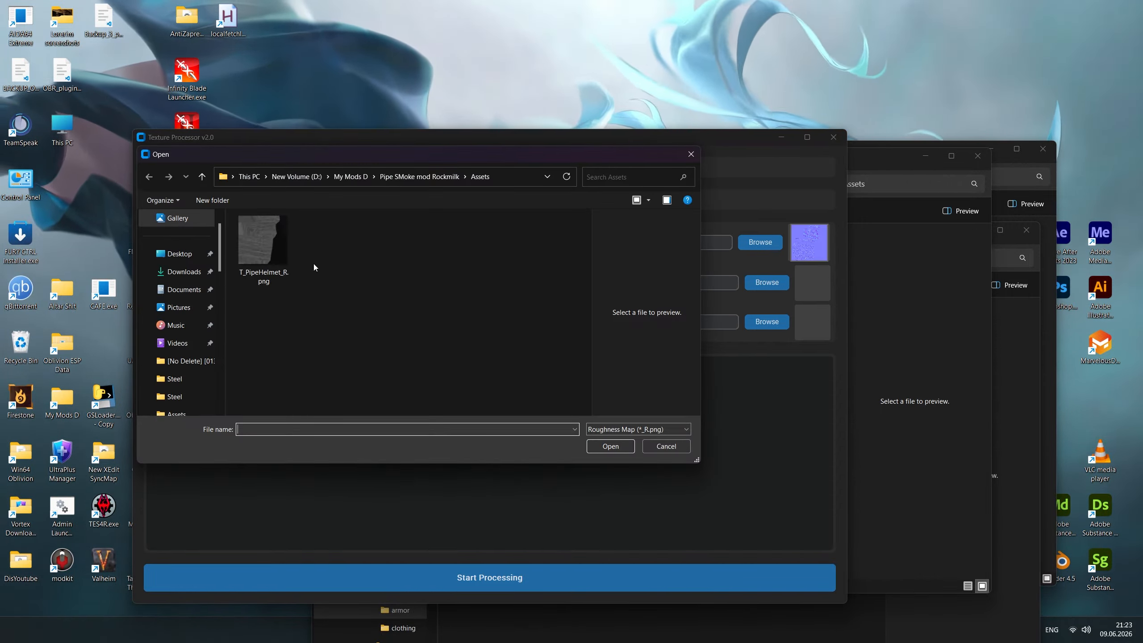
pyautogui.click(268, 248)
pyautogui.click(612, 447)
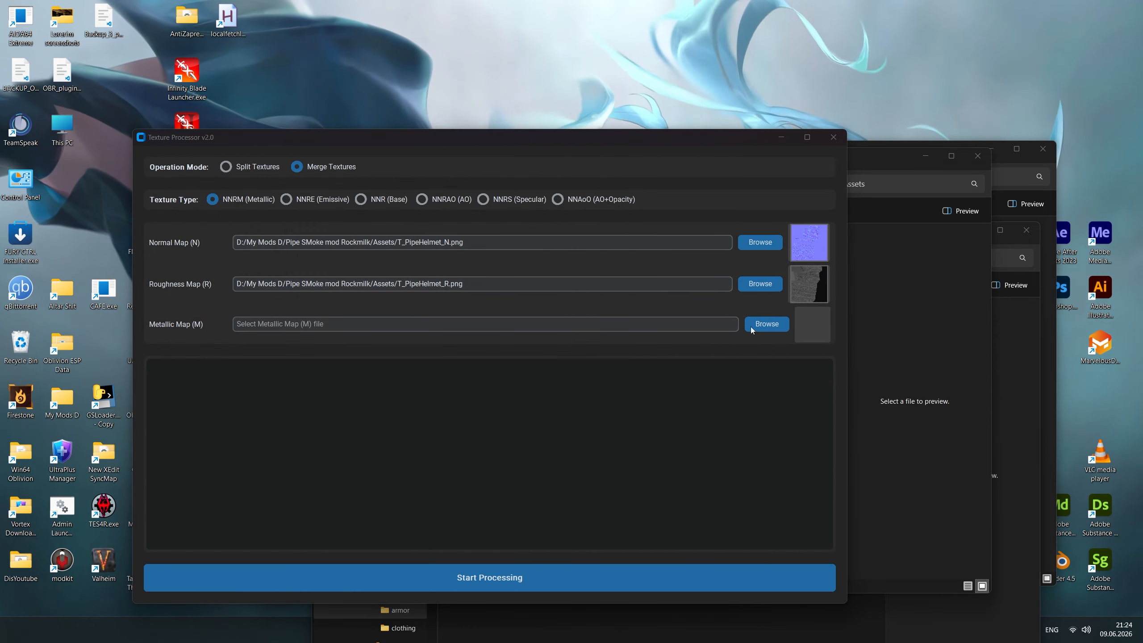
pyautogui.click(766, 322)
pyautogui.click(255, 252)
pyautogui.click(612, 448)
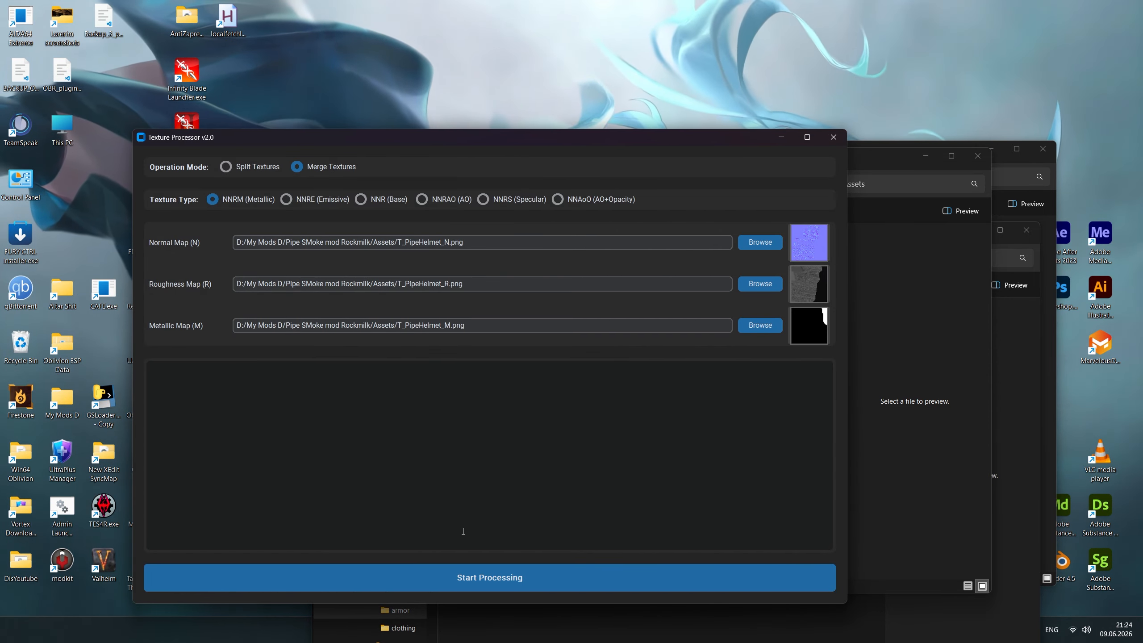
# Step: Process the three maps into a merged NNRM texture, close the Texture Processor and select T_PipeHelmet_NNRM.png in the Assets folder
pyautogui.click(447, 568)
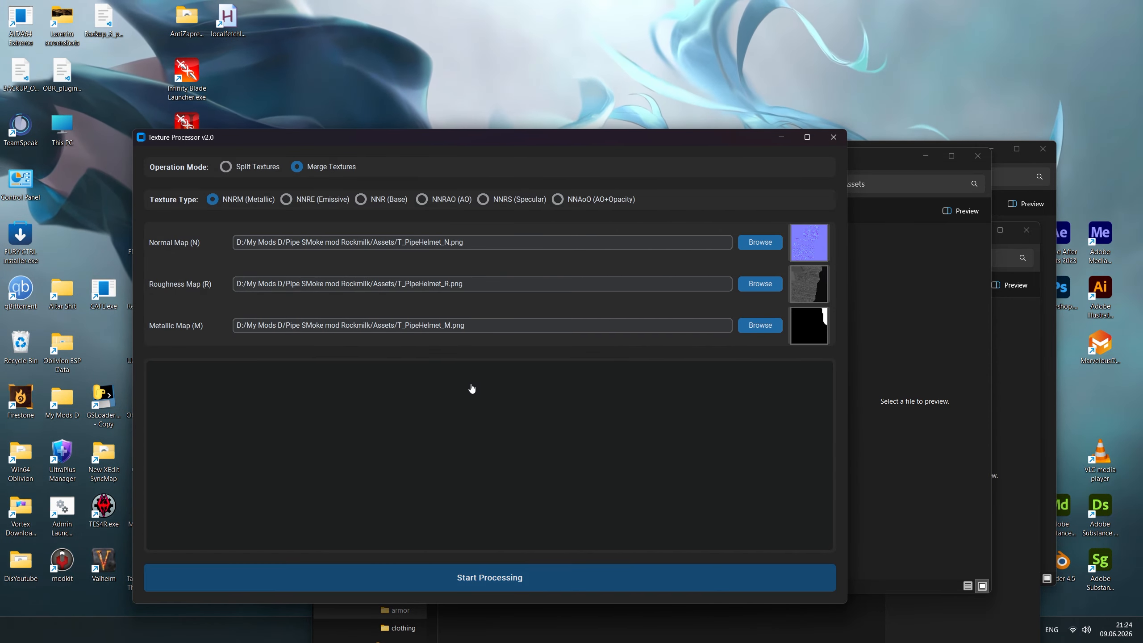
pyautogui.click(617, 356)
pyautogui.click(834, 137)
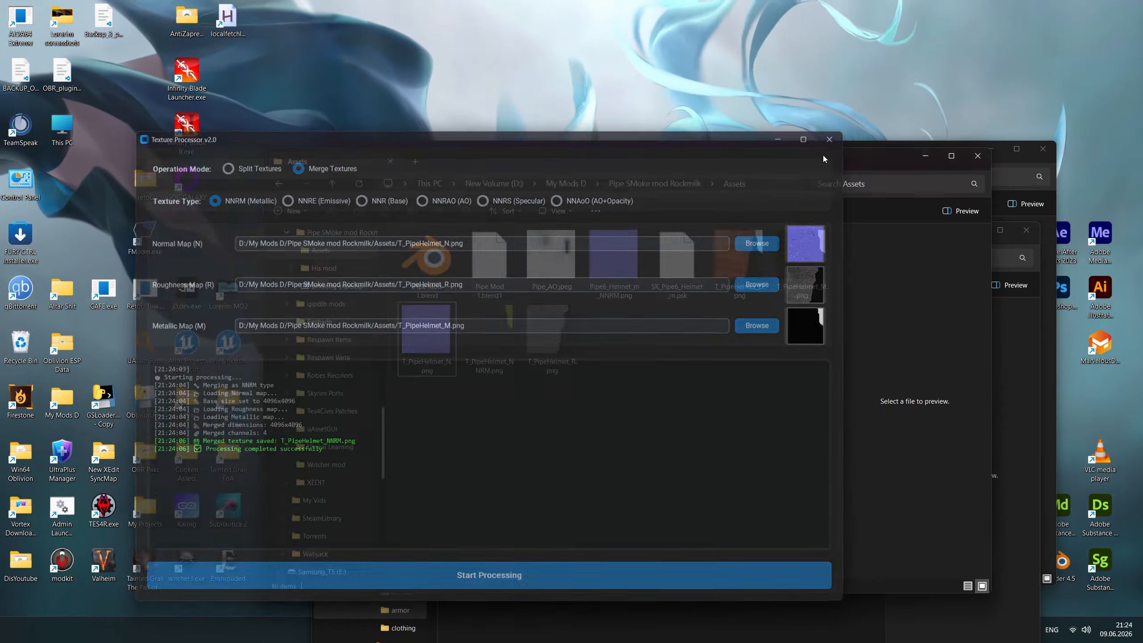
pyautogui.click(486, 334)
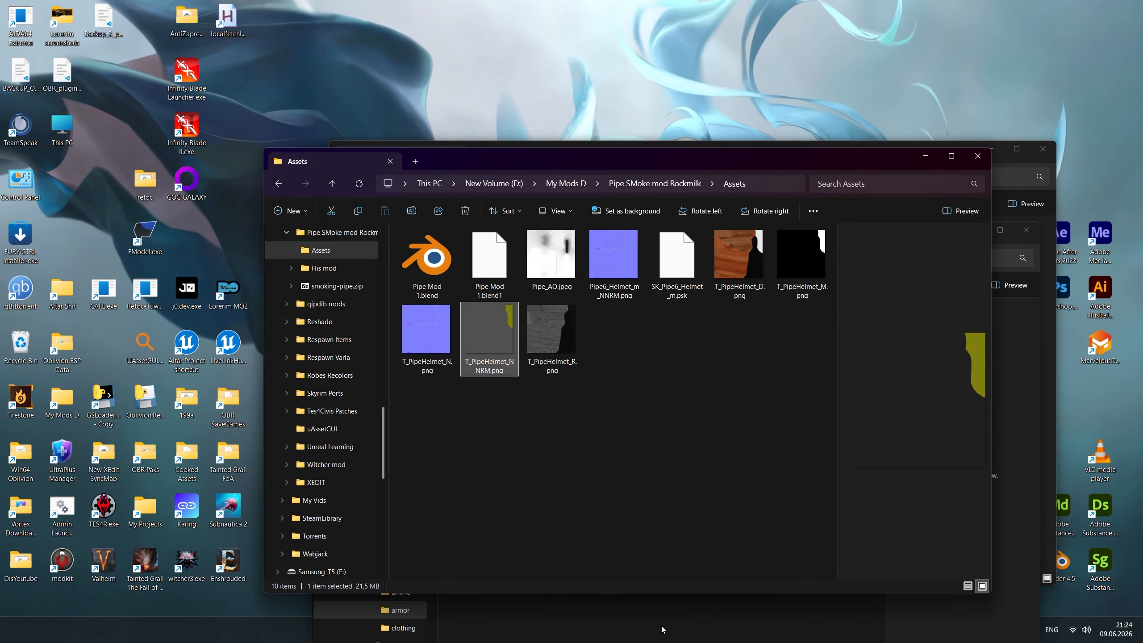
# Step: Switch to Blender and reopen Pipe Mod 1.blend from the Assets folder
pyautogui.hotkey('alt', 'Tab')
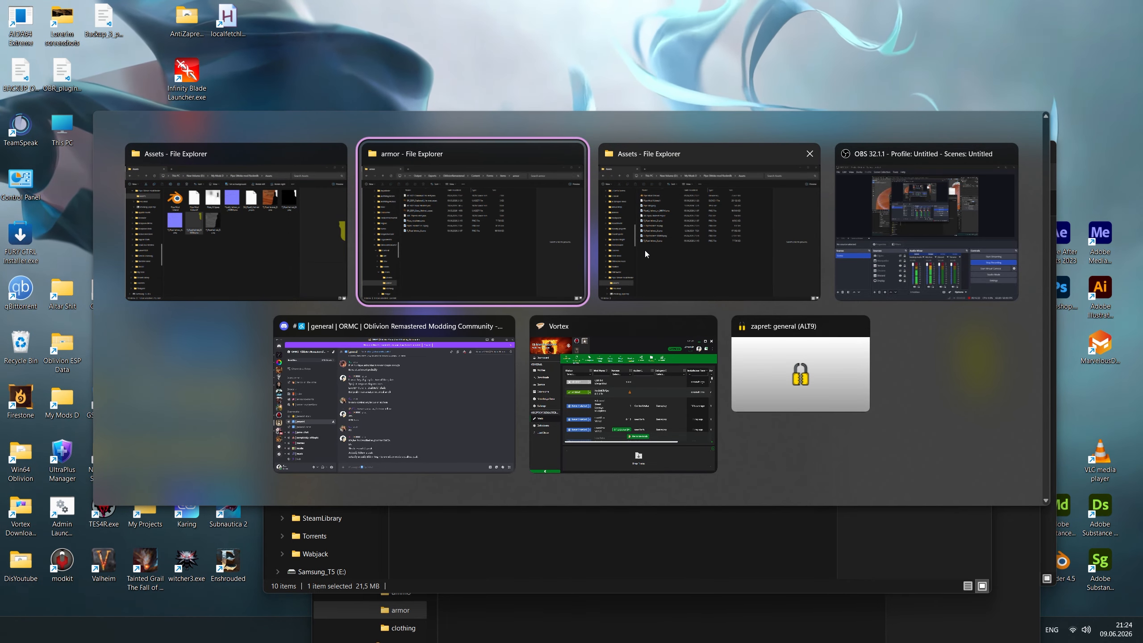
pyautogui.click(365, 234)
pyautogui.hotkey('alt', 'd')
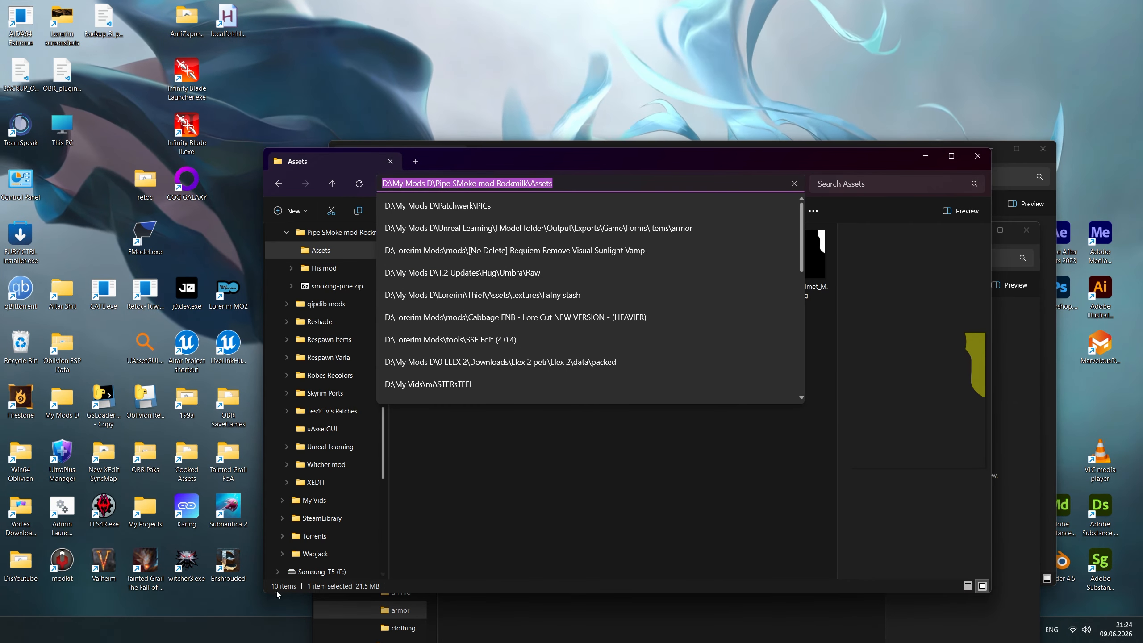
pyautogui.click(942, 357)
pyautogui.click(613, 355)
pyautogui.moveTo(604, 158); pyautogui.dragTo(599, 91)
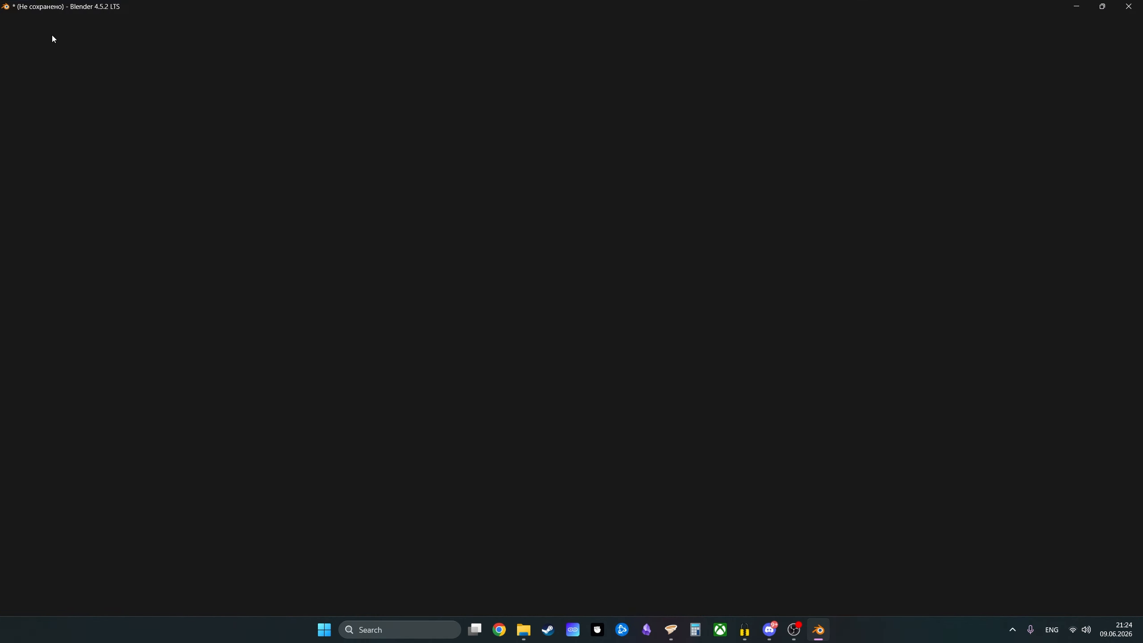
pyautogui.click(25, 20)
pyautogui.click(214, 48)
# Step: Delete the separate Pipe_metallic.png image texture node and its neighbouring Non-Color image texture node from the MIC_PipeHelmet material
pyautogui.moveTo(472, 421); pyautogui.dragTo(488, 484, button='middle')
pyautogui.click(450, 424)
pyautogui.doubleClick(552, 261)
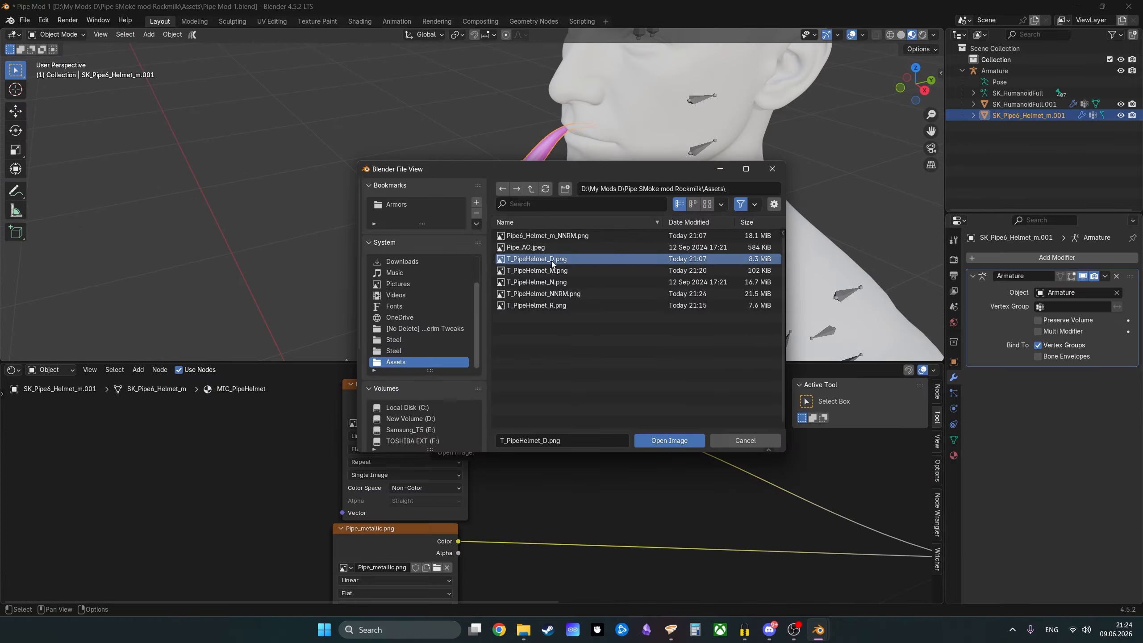
pyautogui.scroll(-8, 511, 470)
pyautogui.moveTo(509, 444); pyautogui.dragTo(432, 541)
pyautogui.press('x')
# Step: Load T_PipeHelmet_D.png into the Base Color image texture node
pyautogui.moveTo(559, 488); pyautogui.dragTo(536, 365, button='middle')
pyautogui.scroll(-7, 474, 490)
pyautogui.scroll(6, 445, 503)
pyautogui.click(441, 525)
pyautogui.click(563, 259)
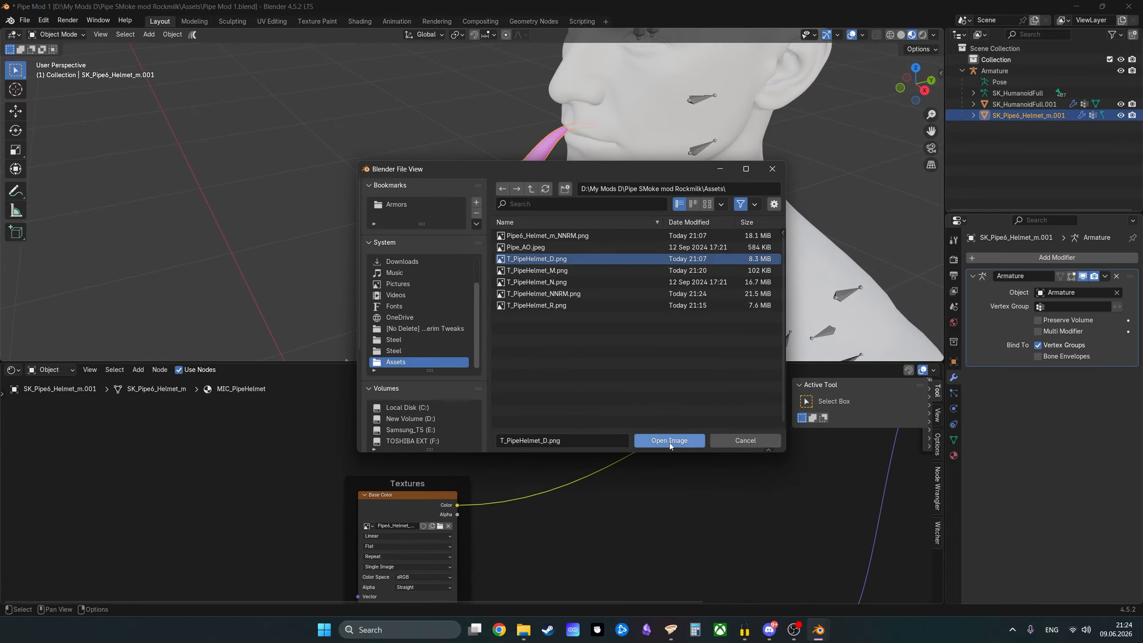
pyautogui.click(670, 443)
# Step: Load T_PipeHelmet_NNRM.png into the image texture node below Base Color and set its color space to Non-Color
pyautogui.moveTo(558, 559); pyautogui.dragTo(572, 398, button='middle')
pyautogui.click(443, 496)
pyautogui.doubleClick(563, 295)
pyautogui.moveTo(460, 485); pyautogui.dragTo(745, 453)
pyautogui.click(445, 582)
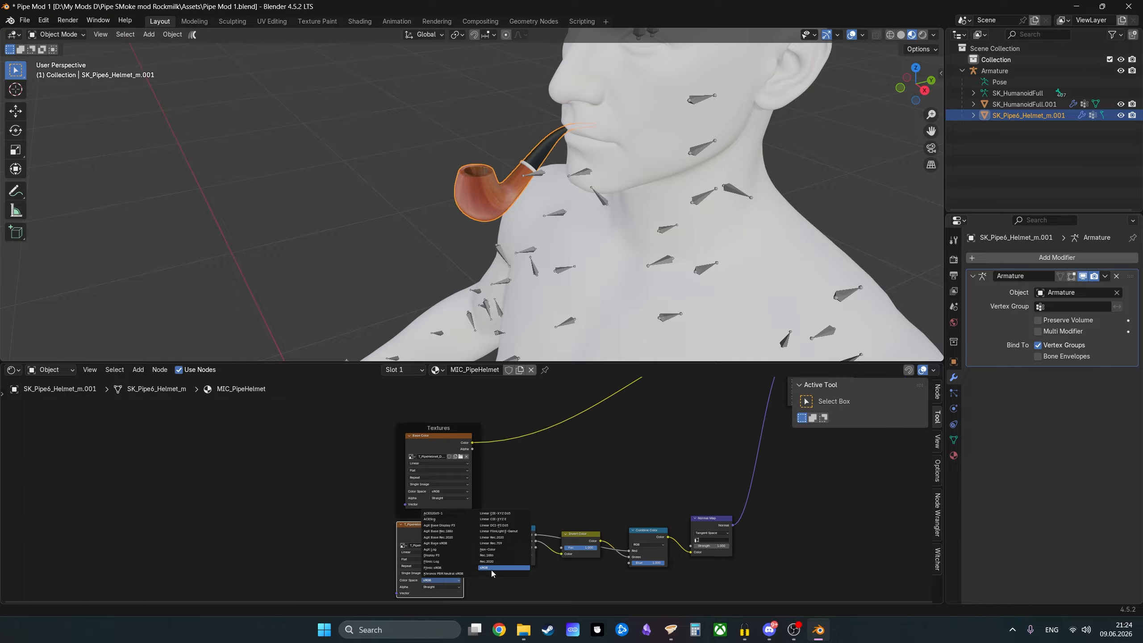
pyautogui.click(492, 570)
# Step: Connect the NNRM texture's alpha to the shader's Metallic input and the Separate Color node's blue output to Roughness
pyautogui.scroll(-3, 492, 540)
pyautogui.moveTo(707, 387); pyautogui.dragTo(578, 444)
pyautogui.scroll(7, 477, 490)
pyautogui.moveTo(409, 537); pyautogui.dragTo(716, 416)
pyautogui.moveTo(635, 518); pyautogui.dragTo(565, 396, button='middle')
pyautogui.scroll(-1, 565, 396)
pyautogui.moveTo(484, 553); pyautogui.dragTo(634, 415)
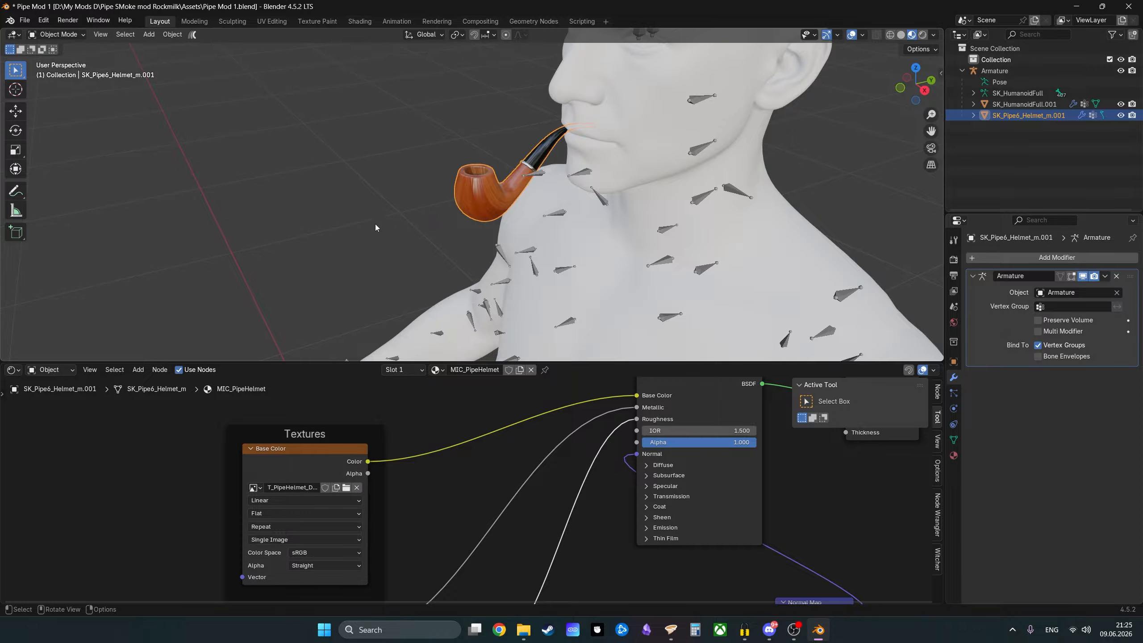
# Step: Set the Invert Color node's factor to 0.000 and save Pipe Mod 1.blend
pyautogui.scroll(4, 456, 175)
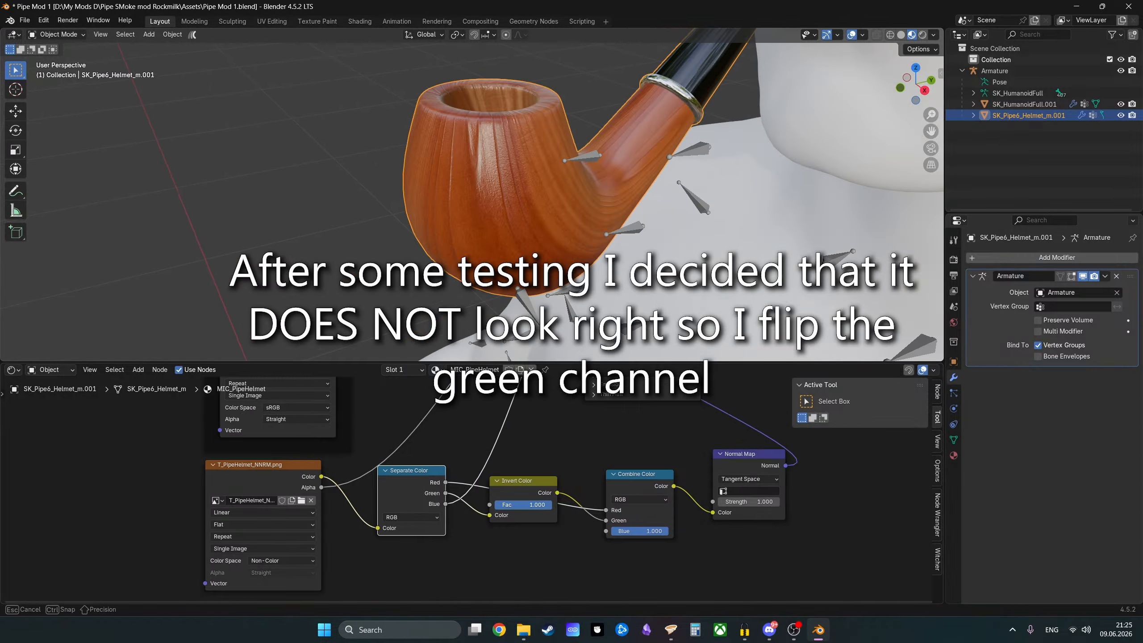
pyautogui.moveTo(542, 502); pyautogui.dragTo(496, 502)
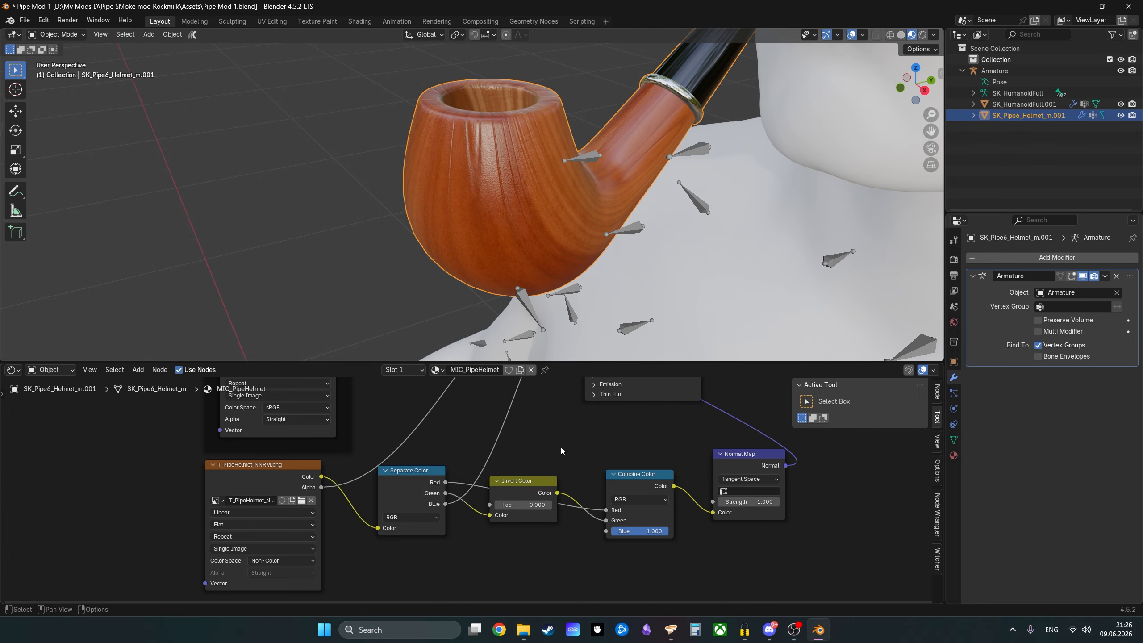
pyautogui.hotkey('ctrl', 's')
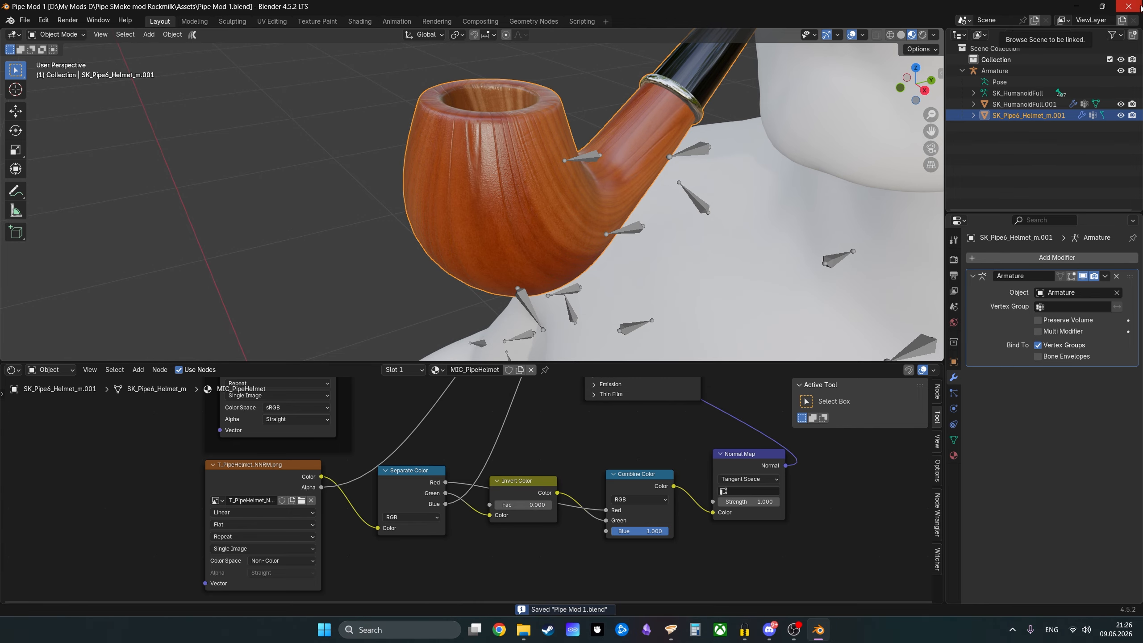
# Step: Minimize Blender and open T_PipeHelmet_NNRM.png in Photoshop with its alpha channel loaded into the Channels palette
pyautogui.click(1073, 8)
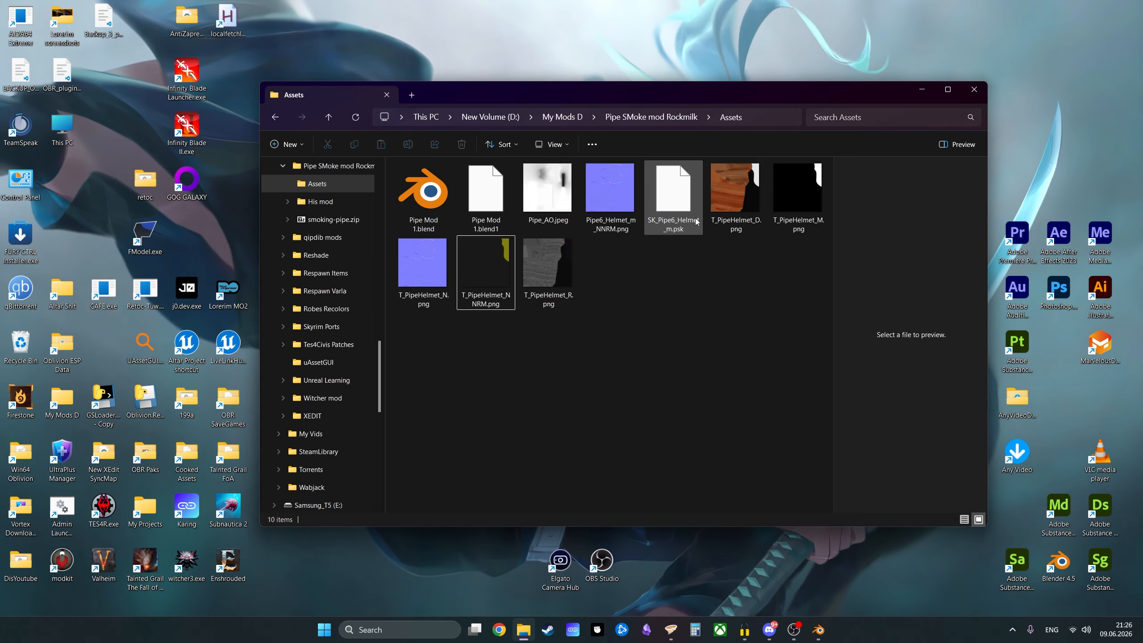
pyautogui.click(610, 189)
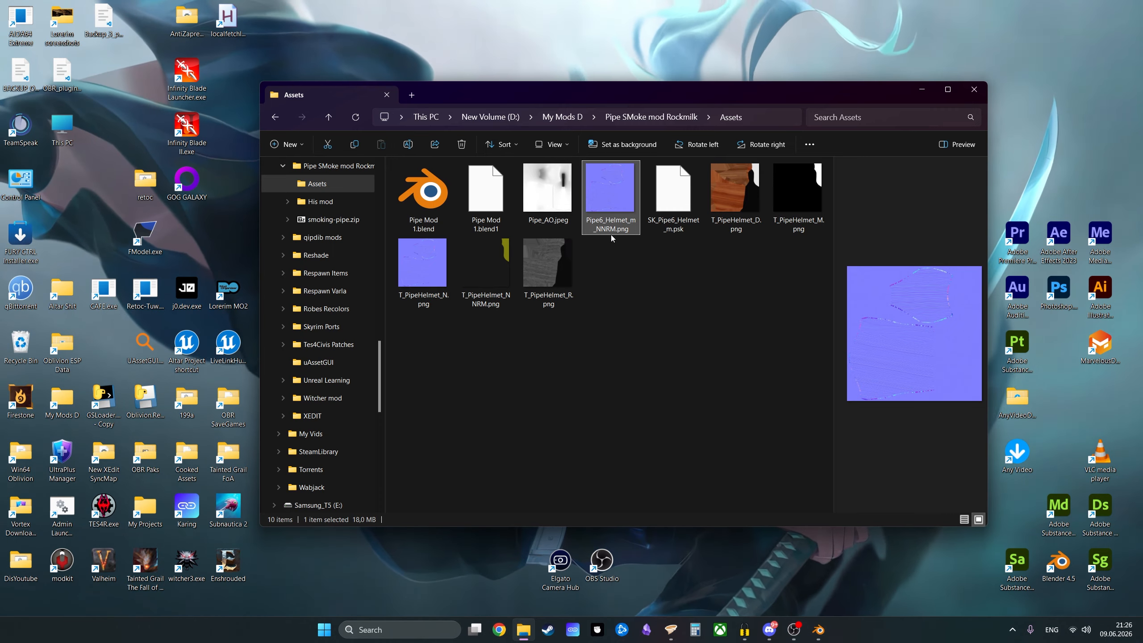
pyautogui.click(482, 287)
pyautogui.doubleClick(482, 288)
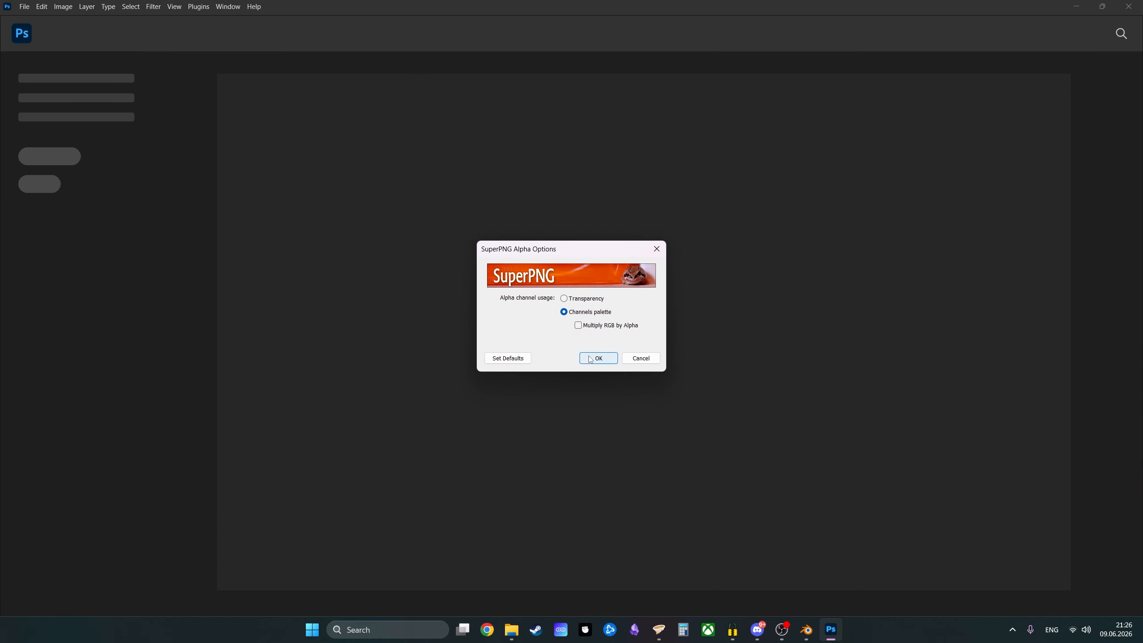
pyautogui.click(600, 357)
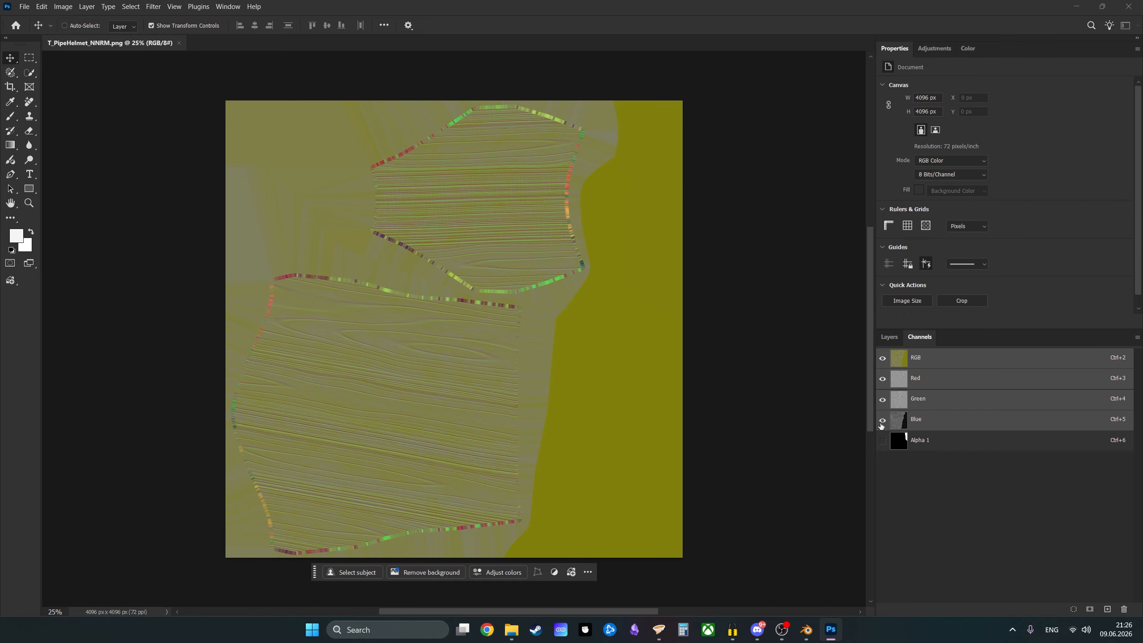
# Step: Copy the whole green channel of T_PipeHelmet_NNRM.png and paste it as a new layer above Layer 0
pyautogui.click(882, 380)
pyautogui.click(935, 400)
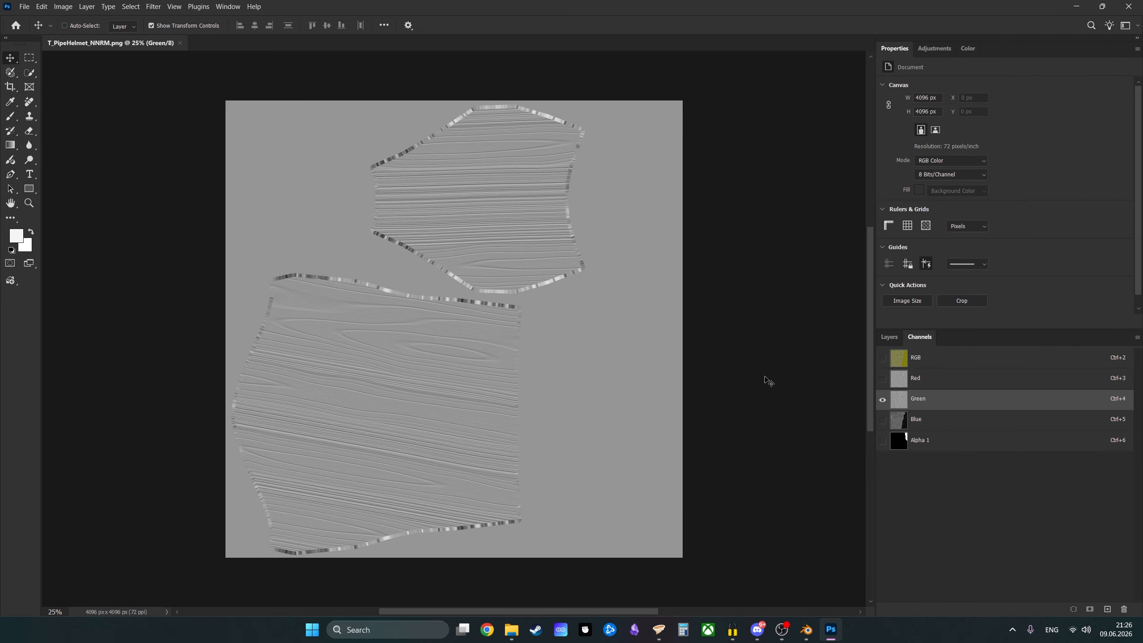
pyautogui.press('a')
pyautogui.hotkey('ctrl', 'a')
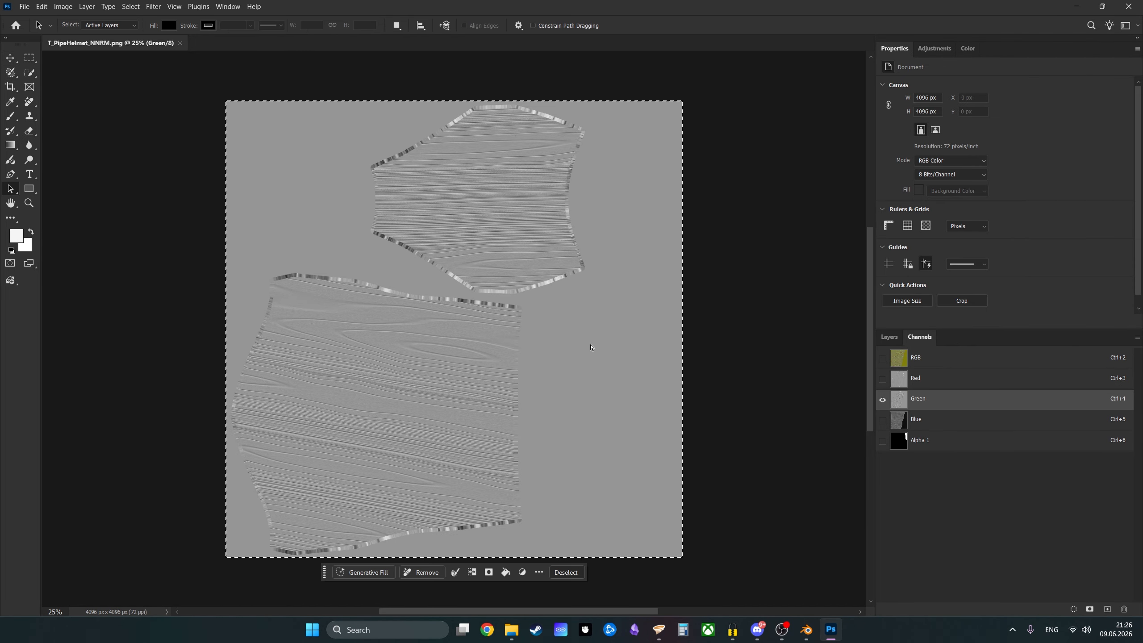
pyautogui.click(896, 337)
pyautogui.click(953, 447)
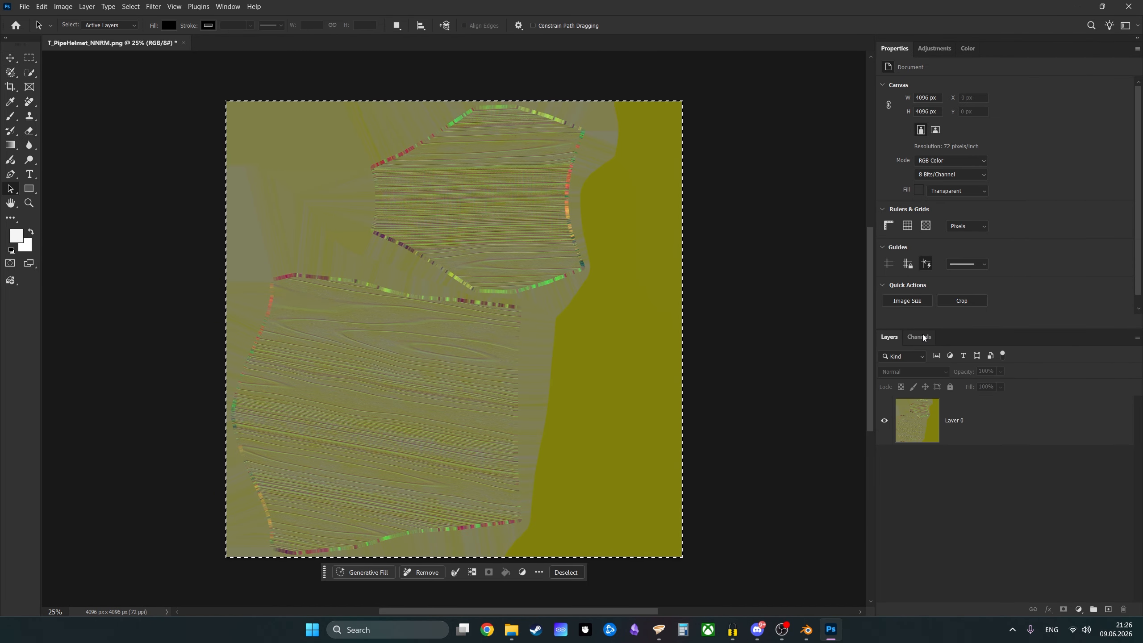
pyautogui.click(921, 337)
pyautogui.click(922, 399)
pyautogui.click(890, 338)
pyautogui.click(957, 477)
pyautogui.hotkey('ctrl', 'v')
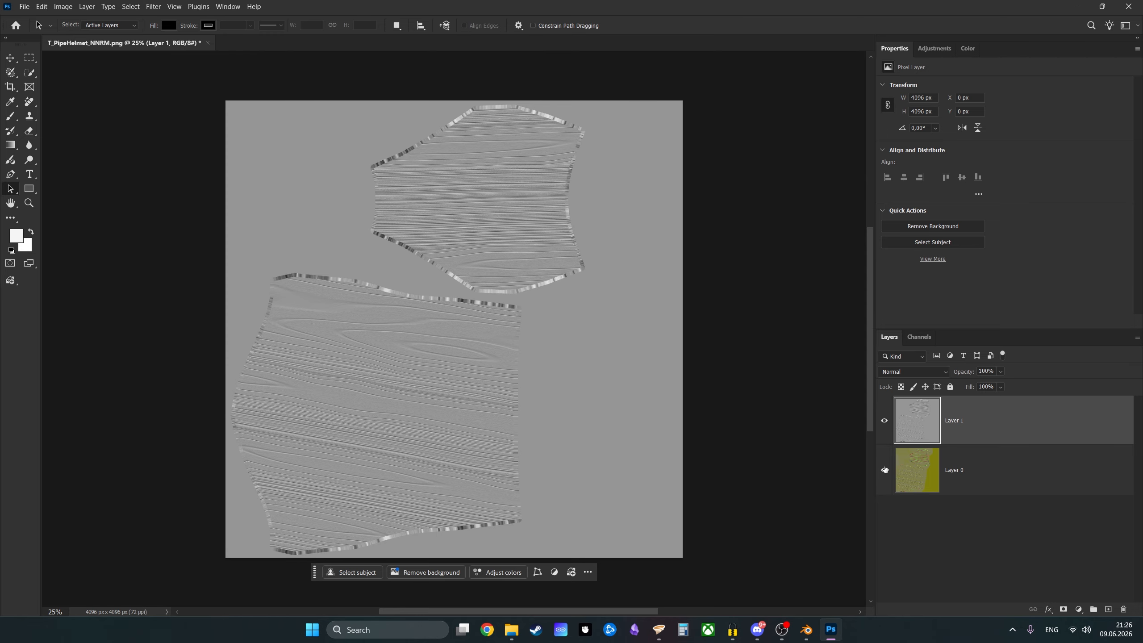
# Step: Add an Invert adjustment layer above Layer 1, duplicate both layers and merge the duplicates
pyautogui.click(934, 48)
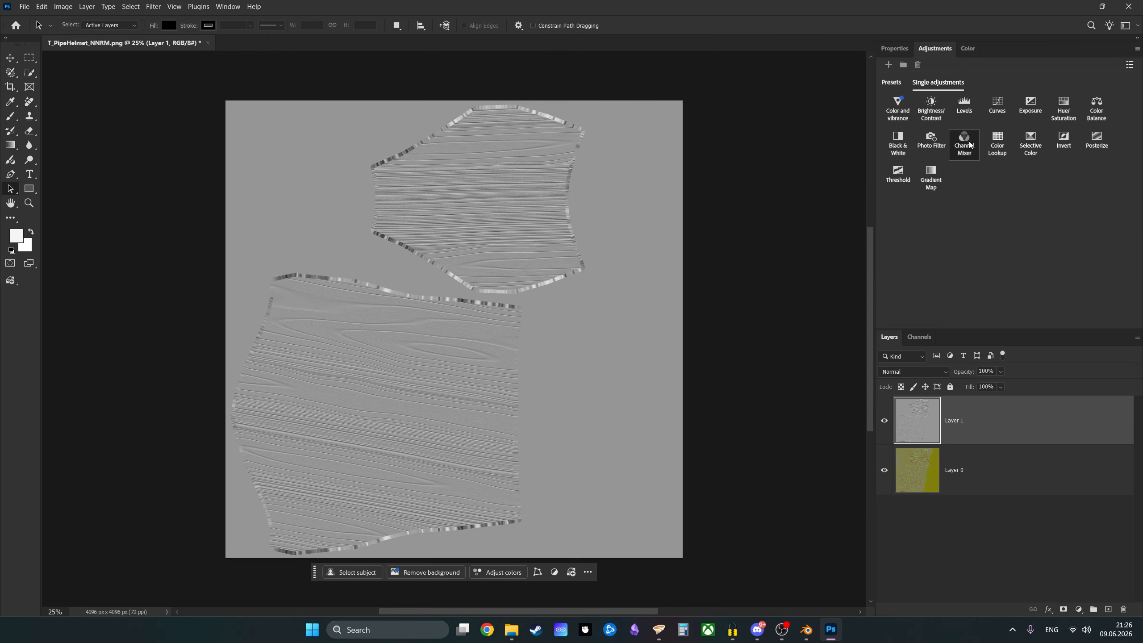
pyautogui.click(1064, 141)
pyautogui.keyDown('shift'); pyautogui.click(1007, 469); pyautogui.keyUp('shift')
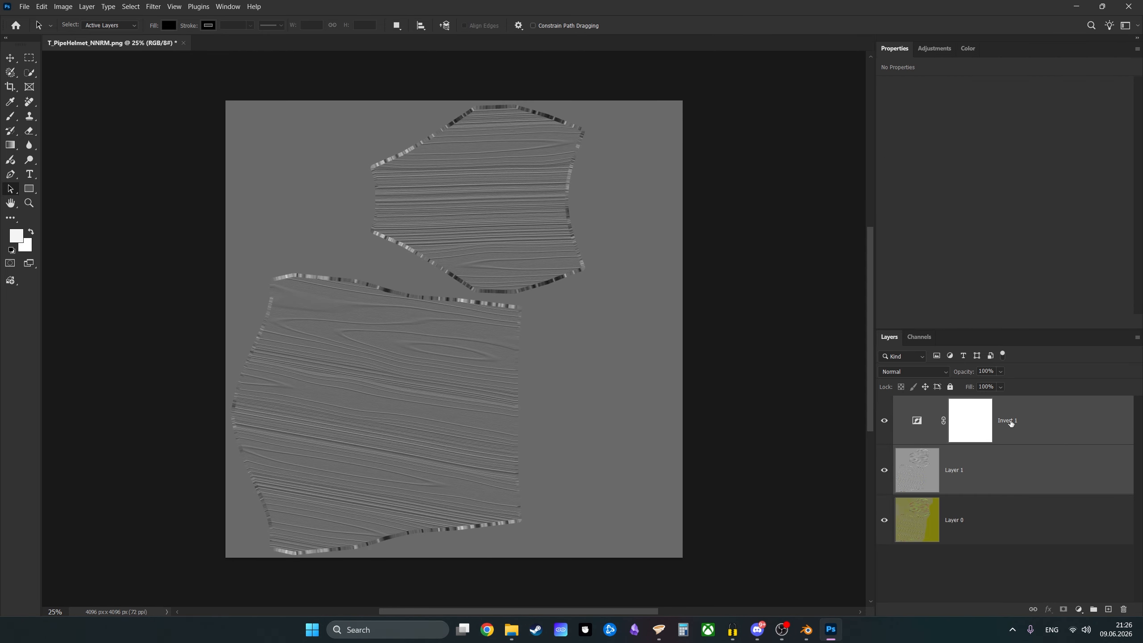
pyautogui.hotkey('ctrl', 'j')
pyautogui.rightClick(999, 456)
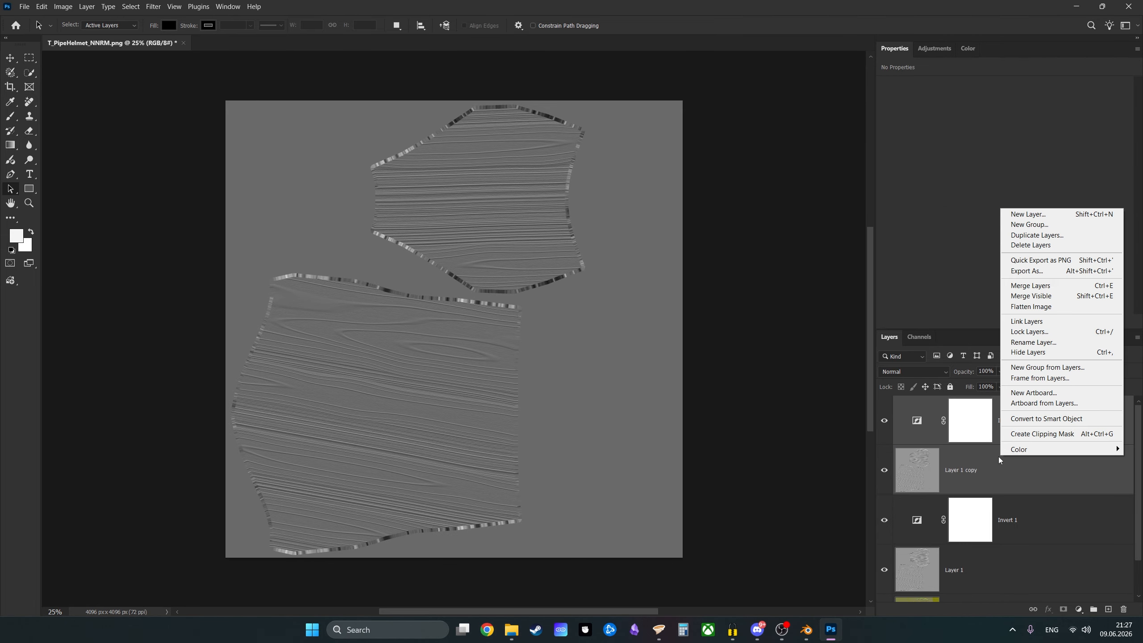
pyautogui.click(1031, 286)
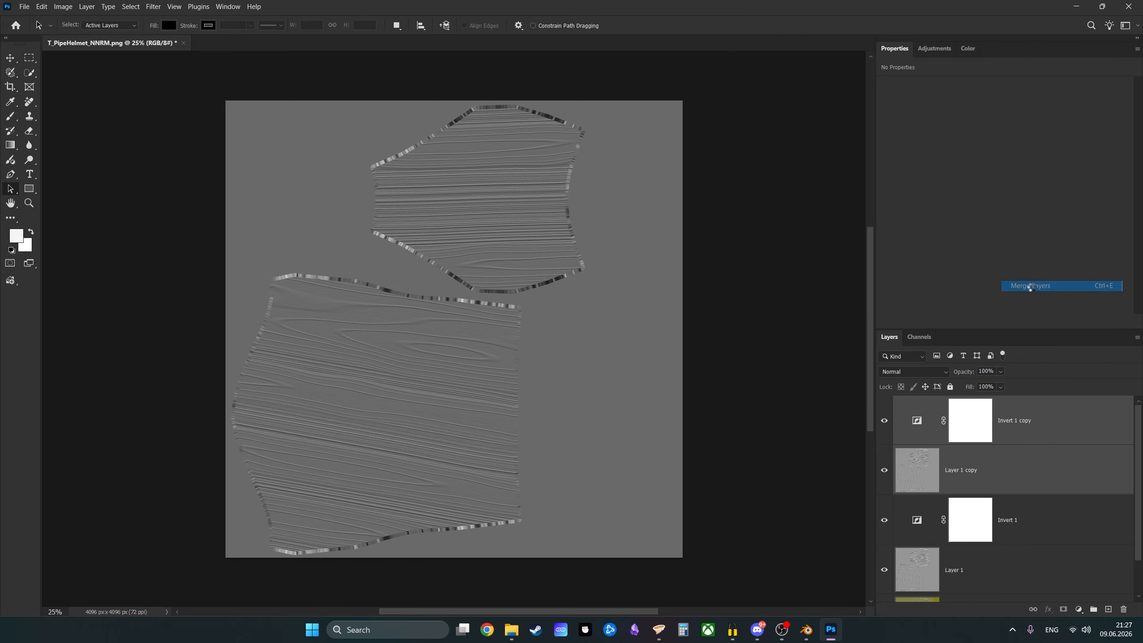
# Step: Select the entire canvas on the merged inverted layer and leave only Layer 0 visible
pyautogui.click(885, 422)
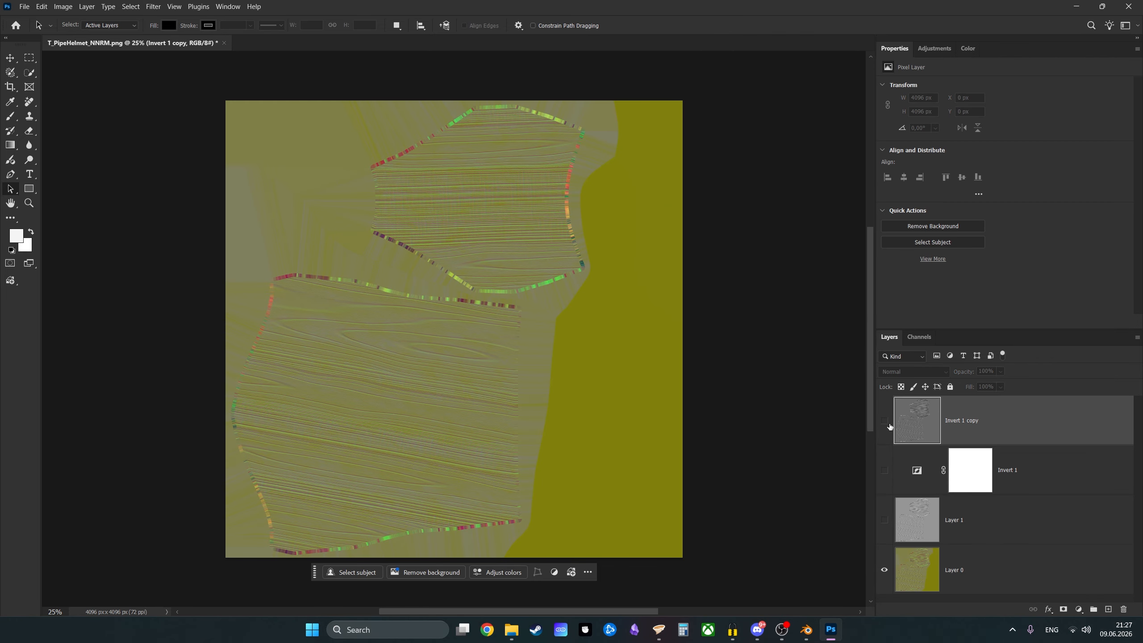
pyautogui.click(886, 422)
pyautogui.hotkey('ctrl', 'a')
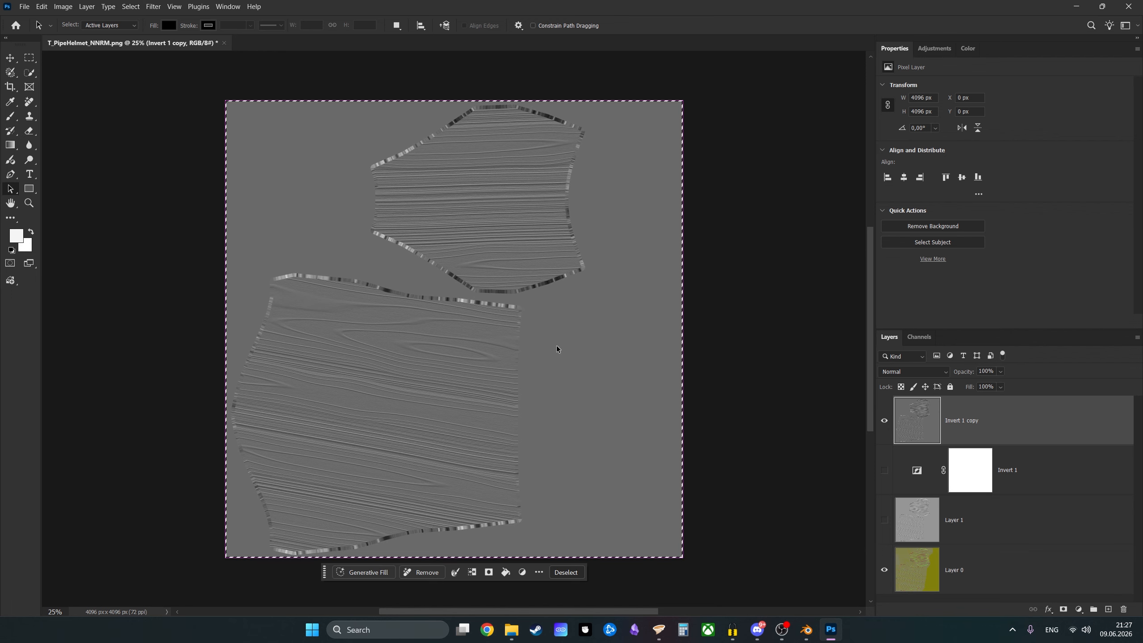
pyautogui.scroll(-1, 557, 345)
pyautogui.keyDown('alt'); pyautogui.click(884, 570); pyautogui.keyUp('alt')
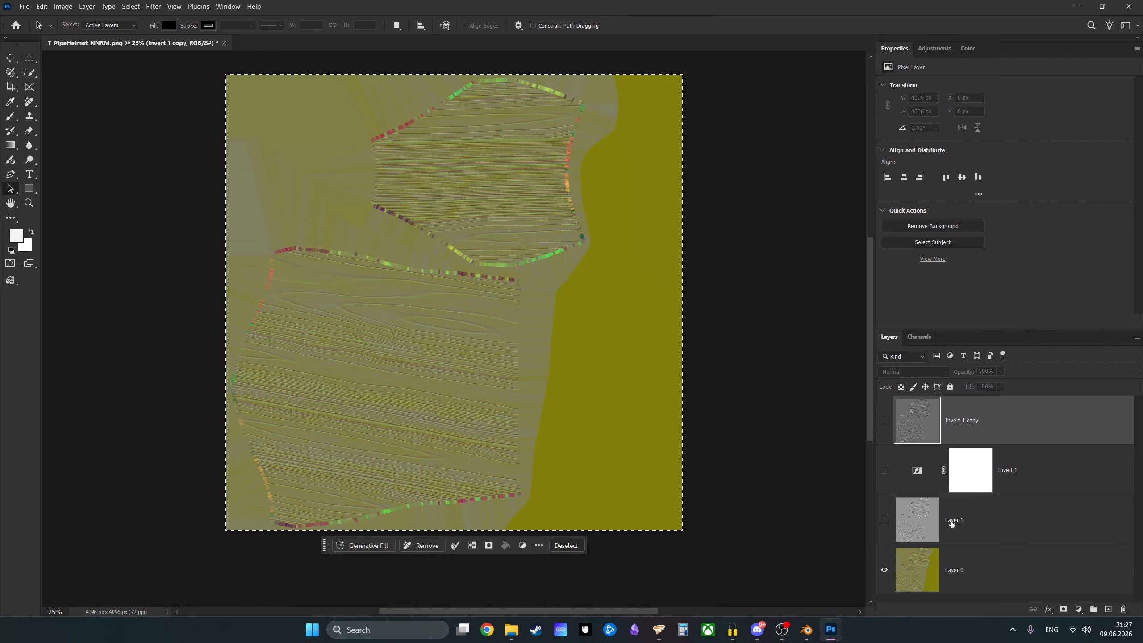
# Step: Invert the green channel of Layer 0, keeping the entire canvas selected
pyautogui.click(933, 576)
pyautogui.click(917, 336)
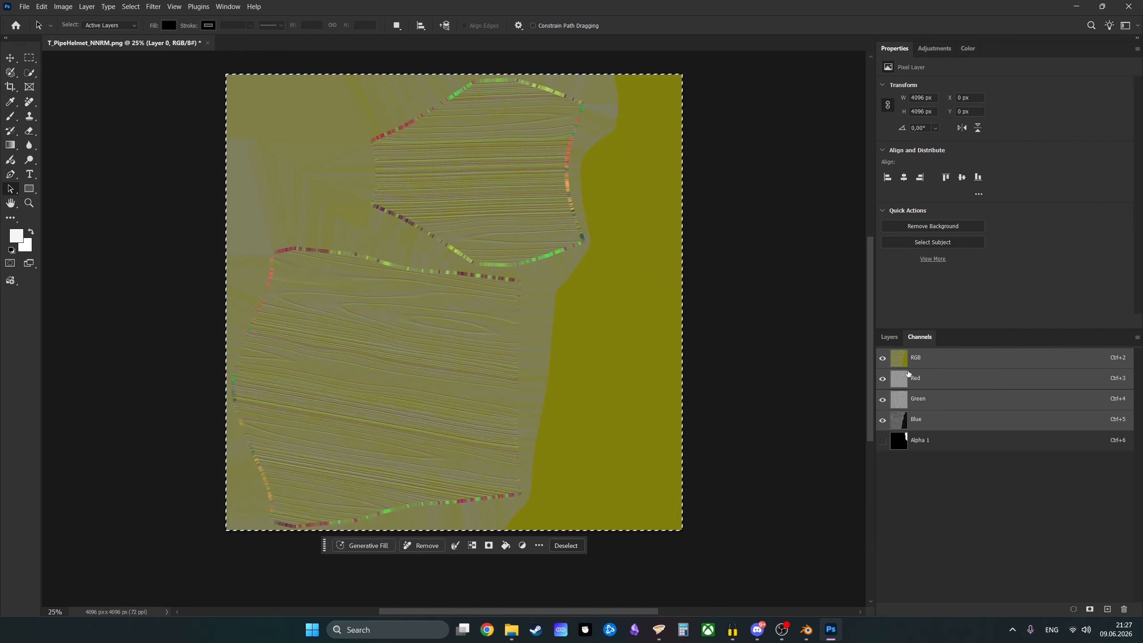
pyautogui.click(931, 399)
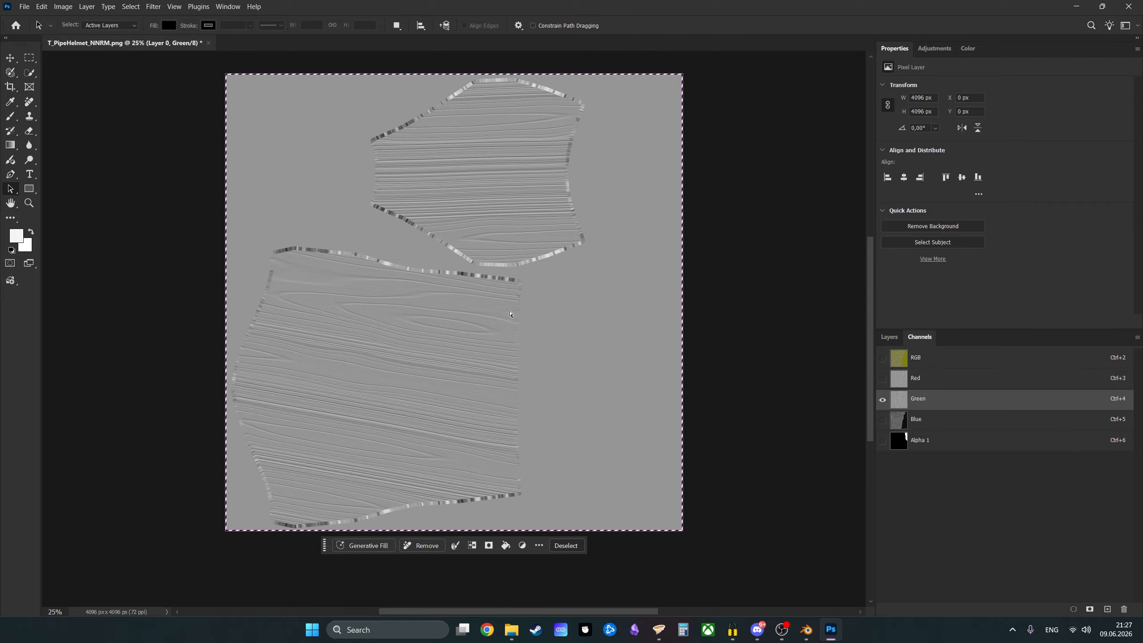
pyautogui.hotkey('ctrl', 'i')
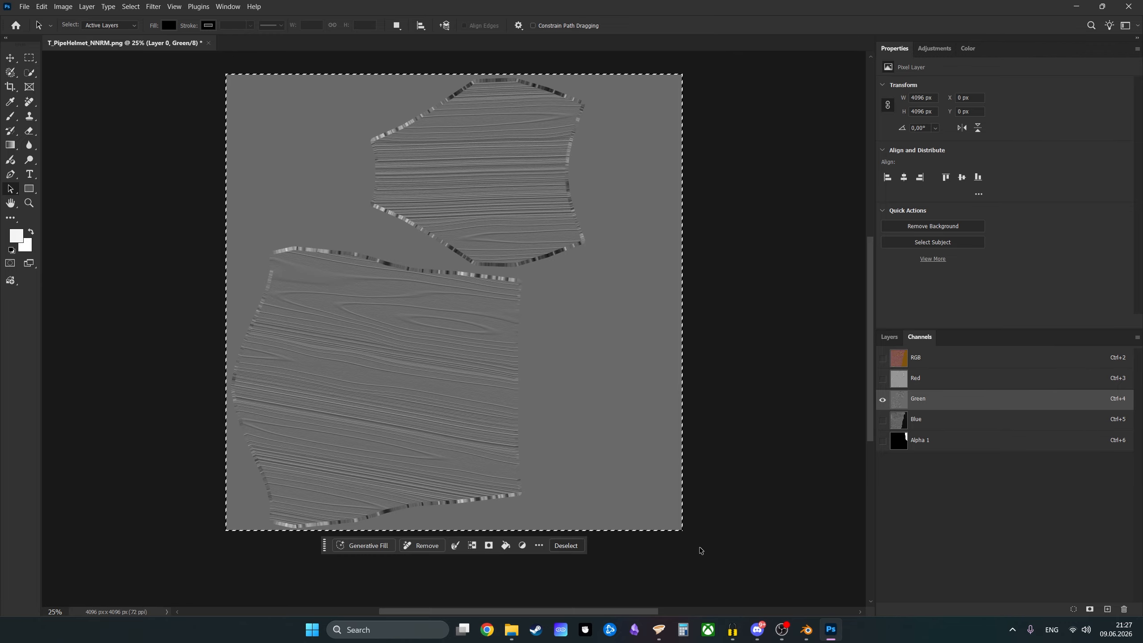
pyautogui.hotkey('ctrl', 'a')
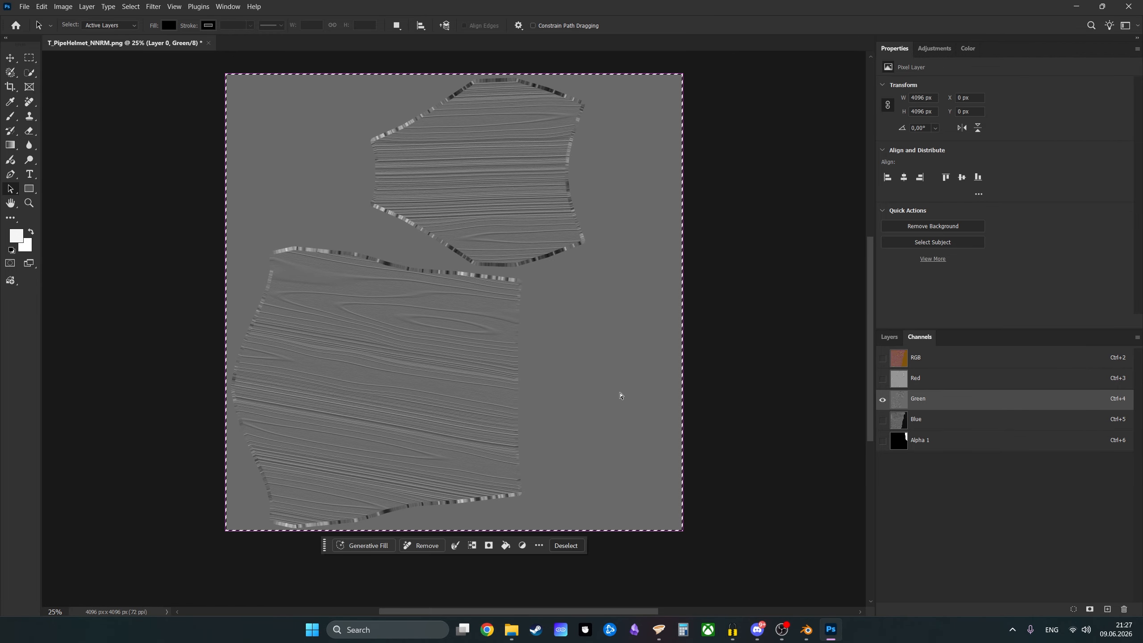
# Step: Show all RGB channels together, clear the canvas selection and briefly preview the Alpha 1 channel
pyautogui.click(883, 360)
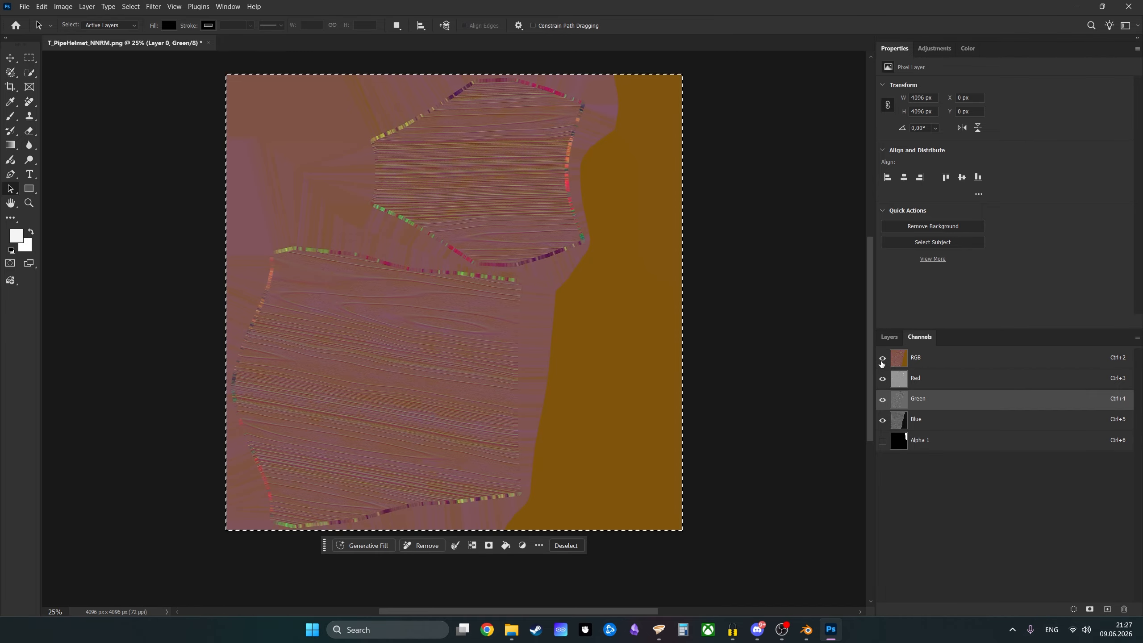
pyautogui.click(928, 421)
pyautogui.click(928, 382)
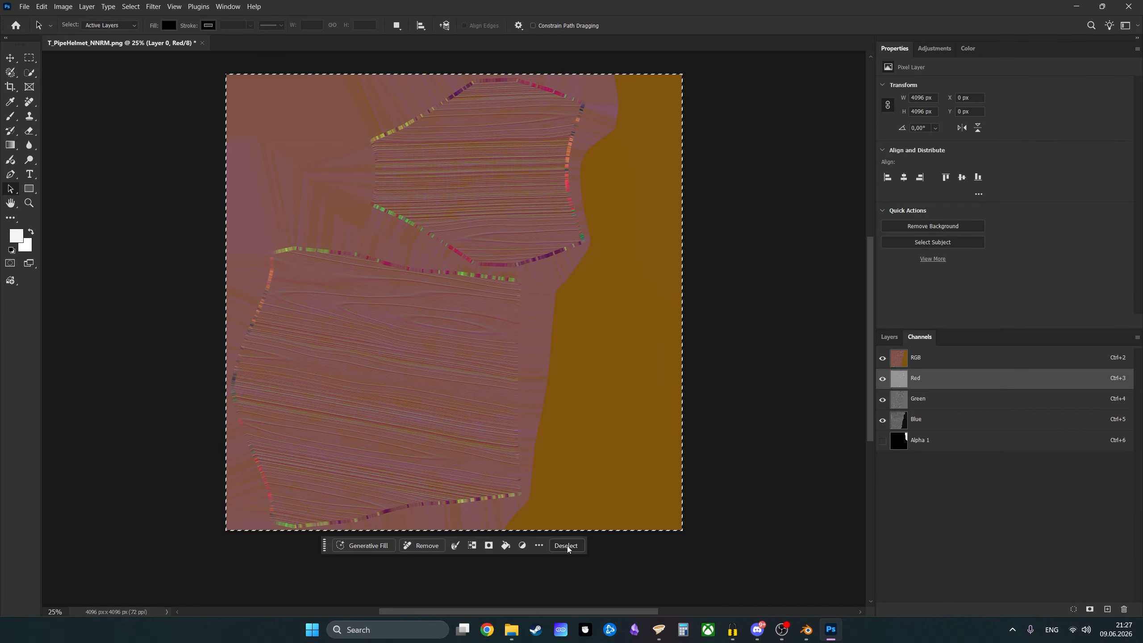
pyautogui.click(567, 546)
pyautogui.click(883, 441)
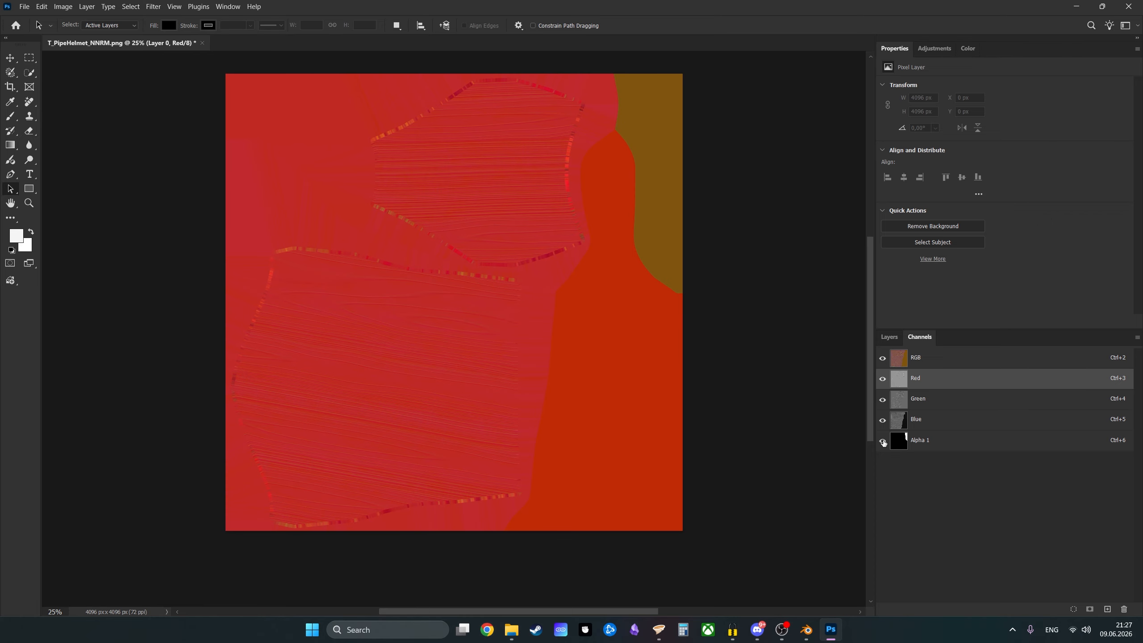
pyautogui.click(882, 441)
# Step: Delete Layer 1, Invert 1 and Invert 1 copy, keeping only Layer 0
pyautogui.click(890, 337)
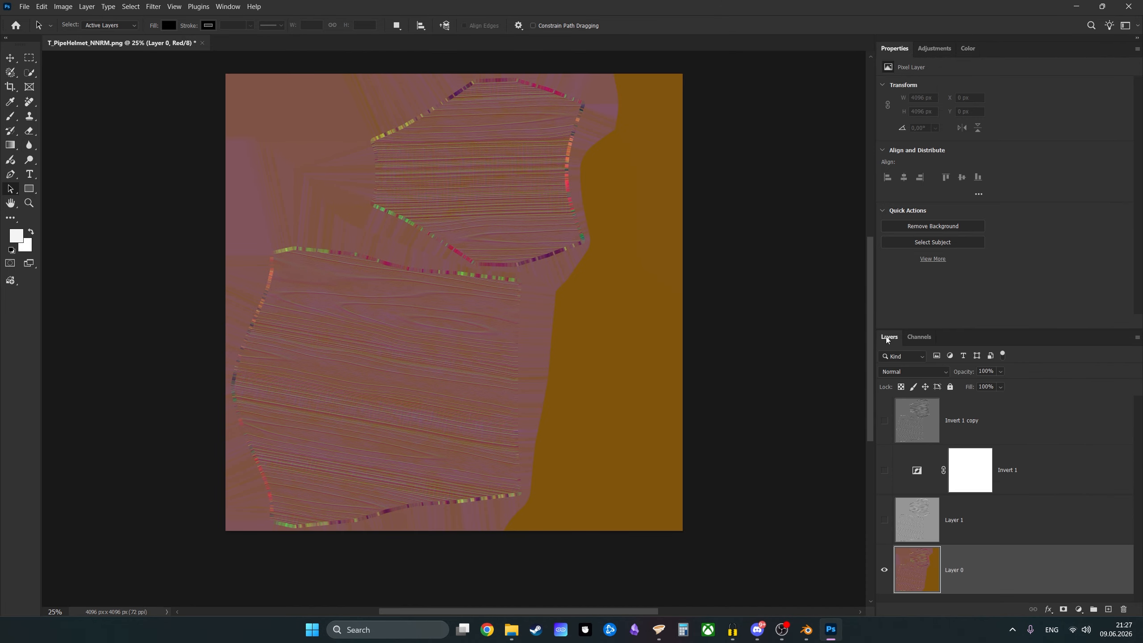
pyautogui.click(966, 521)
pyautogui.keyDown('shift'); pyautogui.click(963, 425); pyautogui.keyUp('shift')
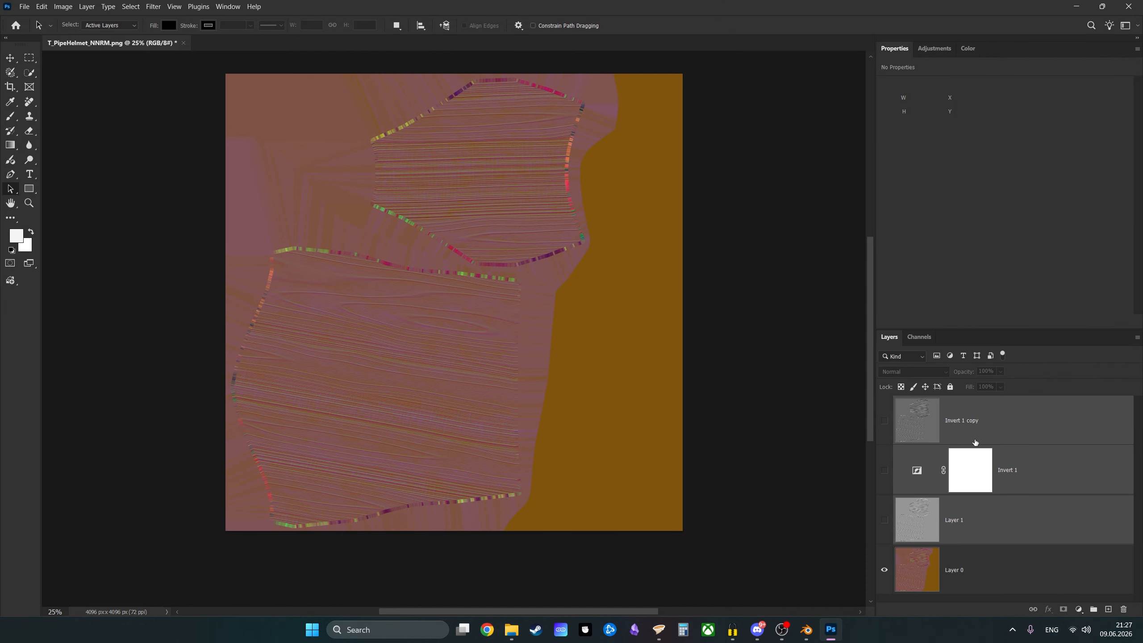
pyautogui.press('Delete')
pyautogui.click(965, 456)
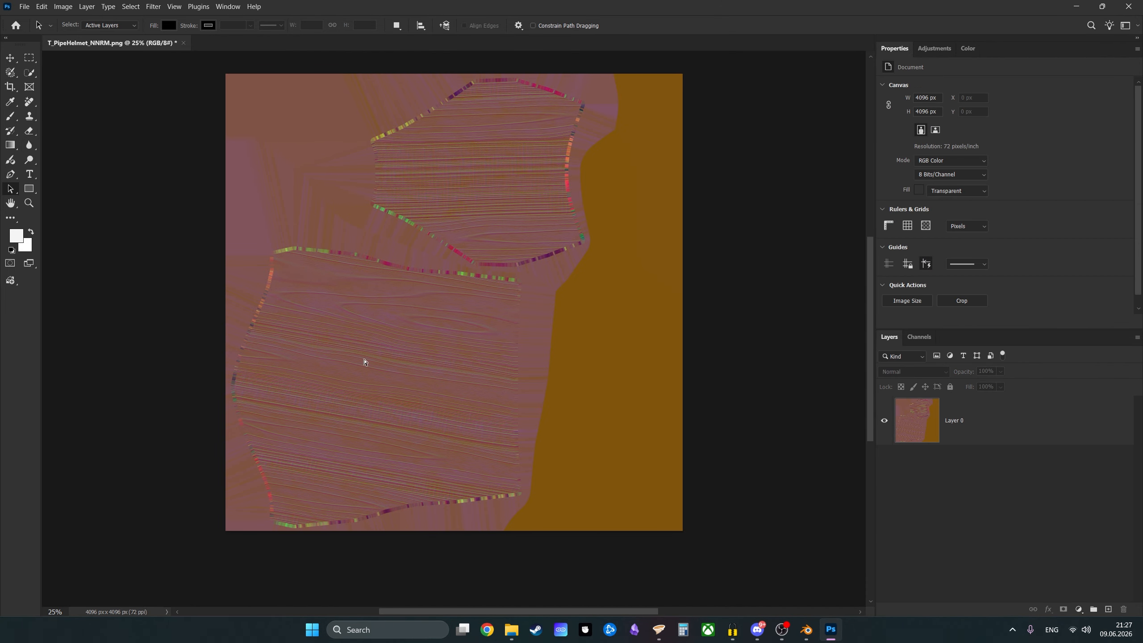
# Step: Save a copy as SuperPNG named T_PipeHelmet_NNRM Inverted G.png in Assets, using Alpha 1 as the alpha channel
pyautogui.hotkey('ctrl', 'shift', 's')
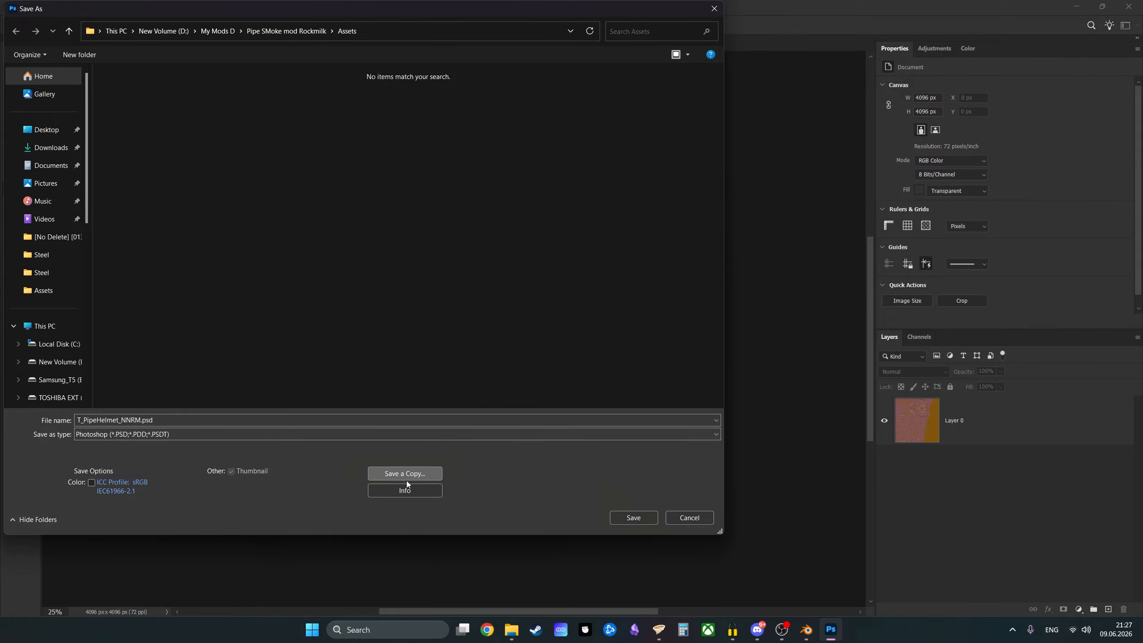
pyautogui.click(399, 474)
pyautogui.click(180, 434)
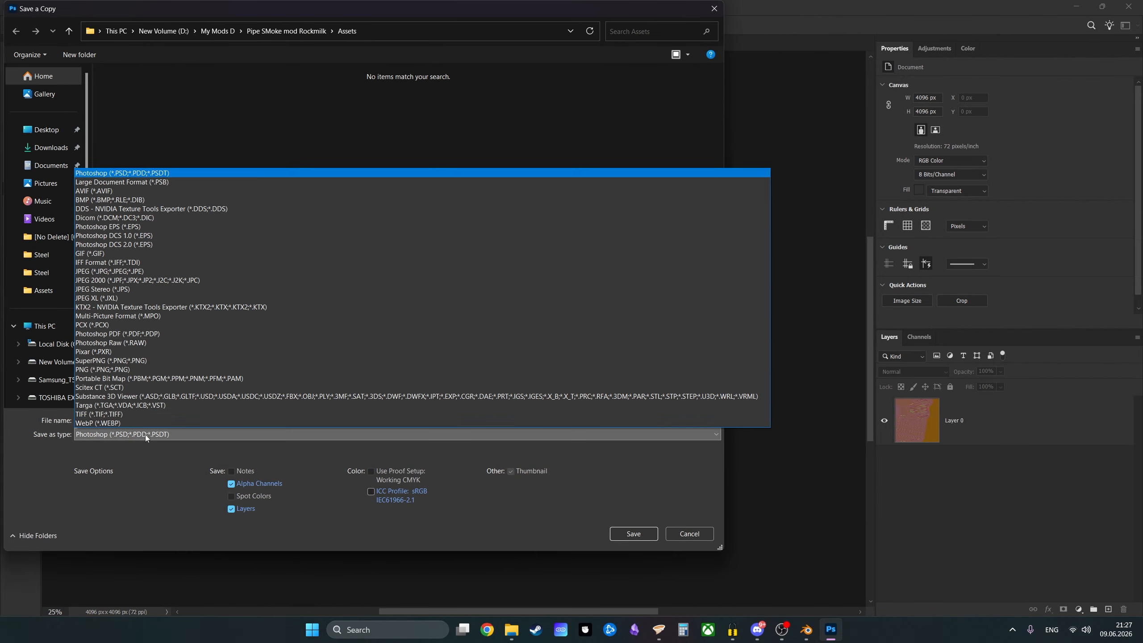
pyautogui.click(123, 360)
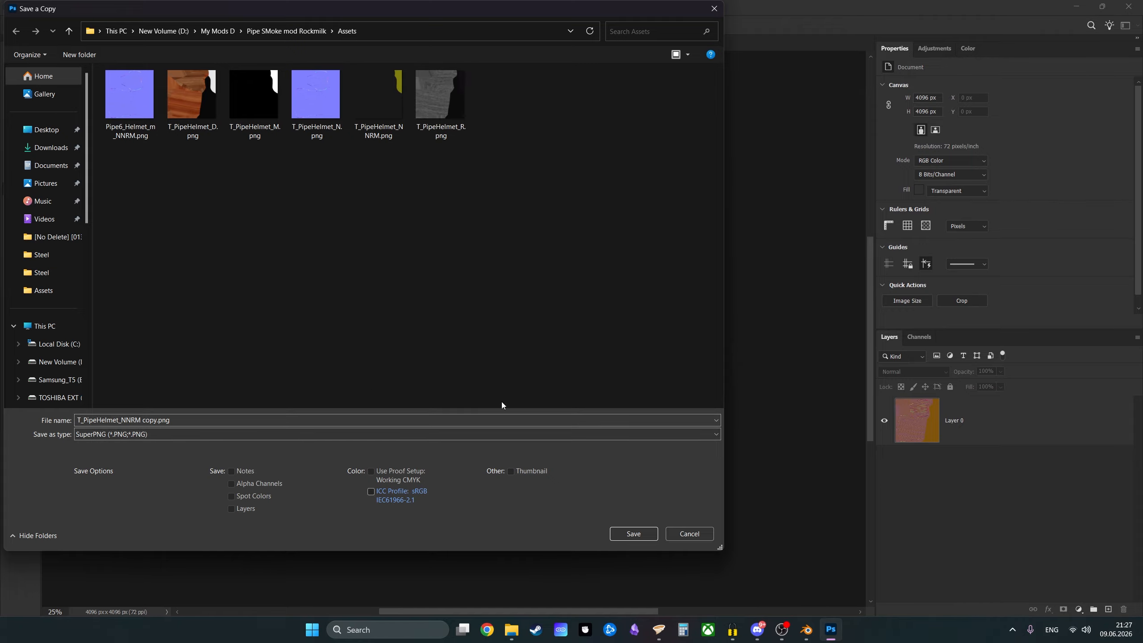
pyautogui.click(144, 420)
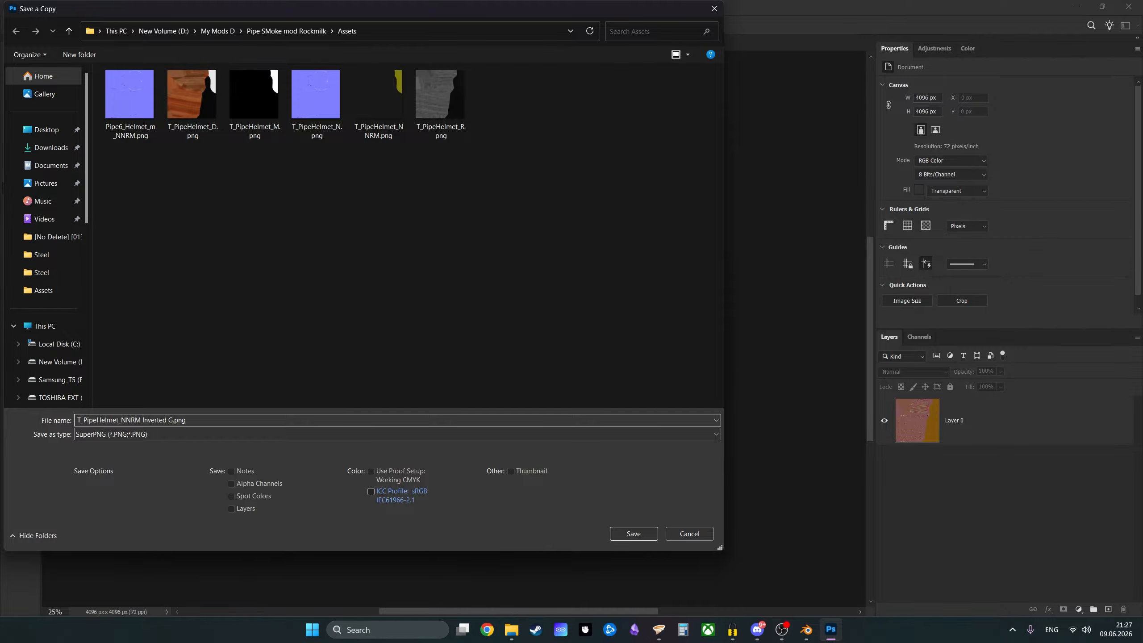
pyautogui.press('Return')
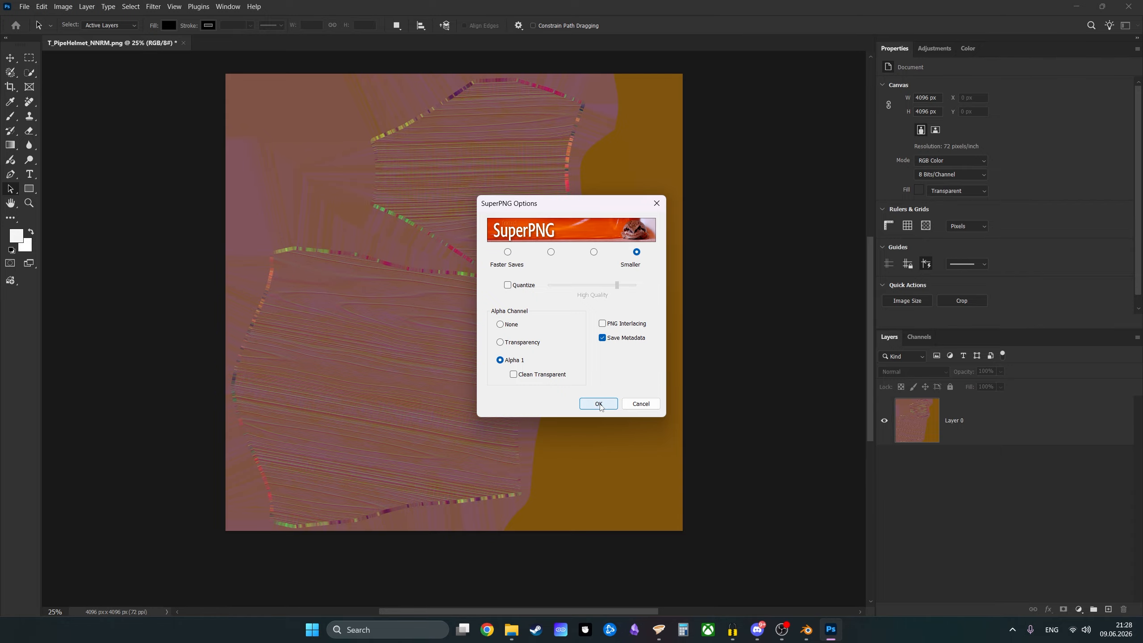
pyautogui.click(598, 404)
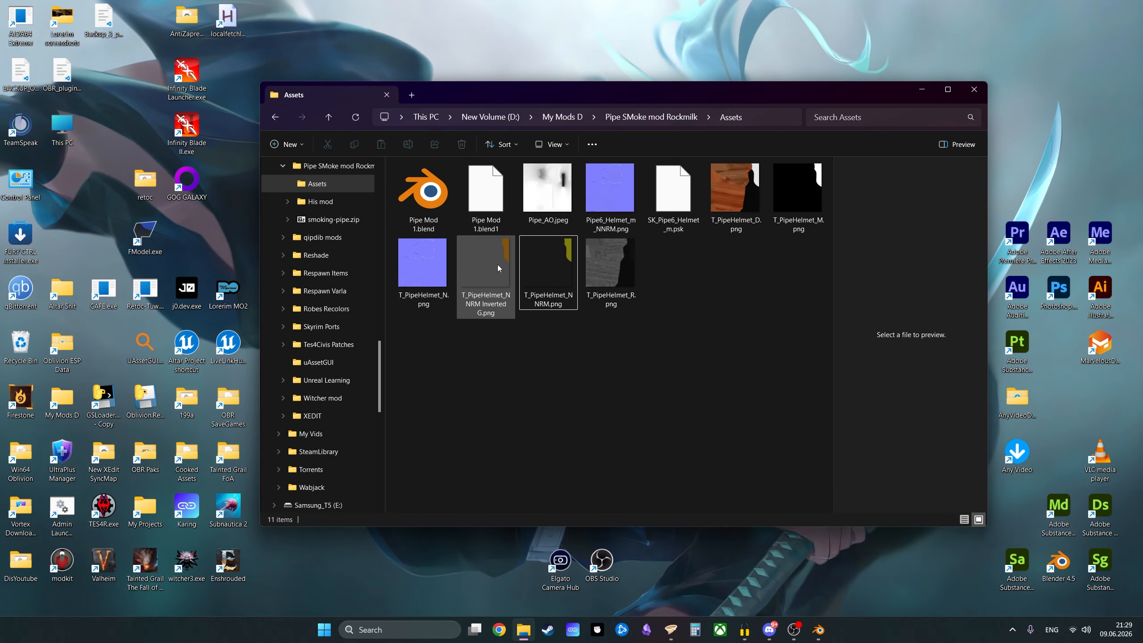
# Step: Switch to Blender, load T_PipeHelmet_NNRM Inverted G.png into the NNRM texture node and set its color space to Non-Color
pyautogui.click(819, 629)
pyautogui.click(302, 501)
pyautogui.click(576, 305)
pyautogui.click(669, 441)
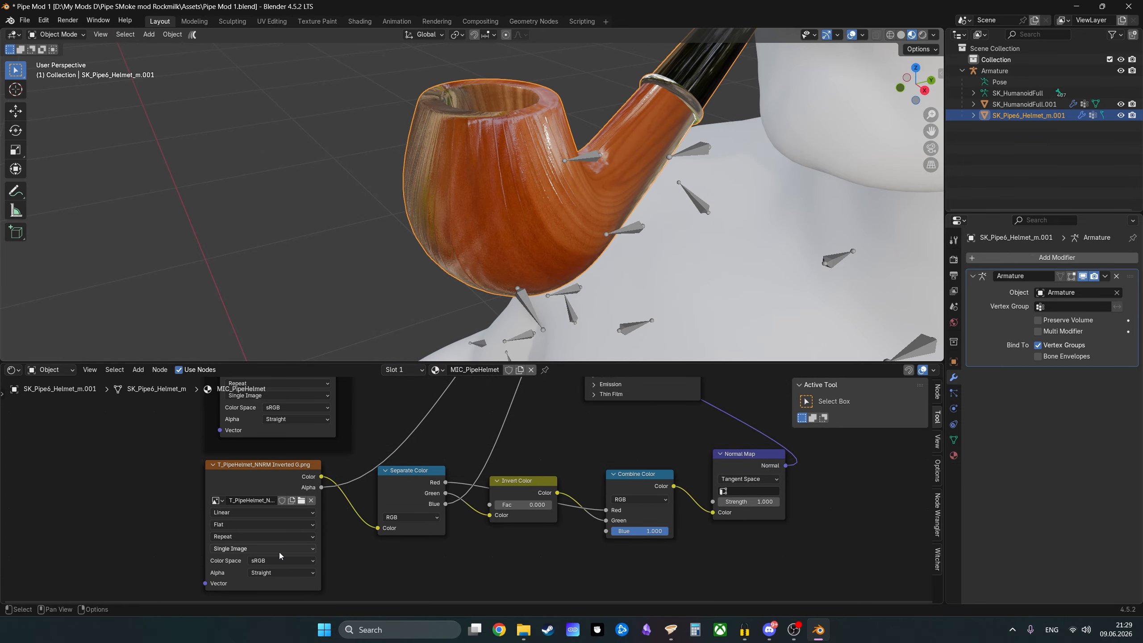
pyautogui.click(290, 561)
pyautogui.click(363, 507)
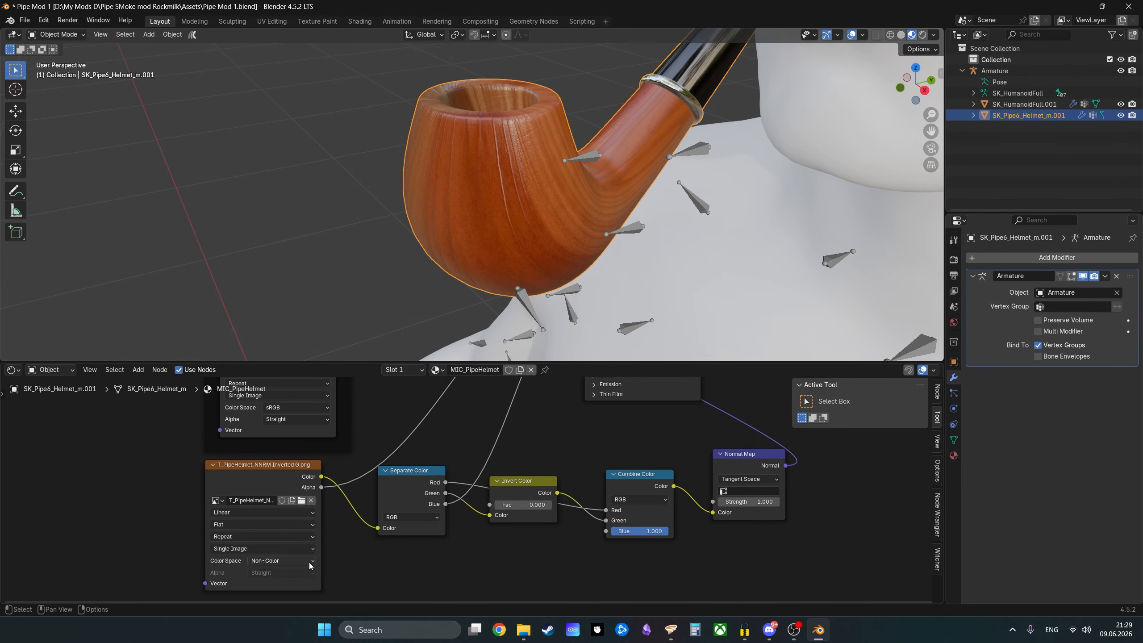
# Step: Set the Invert Color node's factor to 1.000 and save the blend file
pyautogui.moveTo(532, 504); pyautogui.dragTo(585, 505)
pyautogui.moveTo(480, 195); pyautogui.dragTo(479, 199, button='middle')
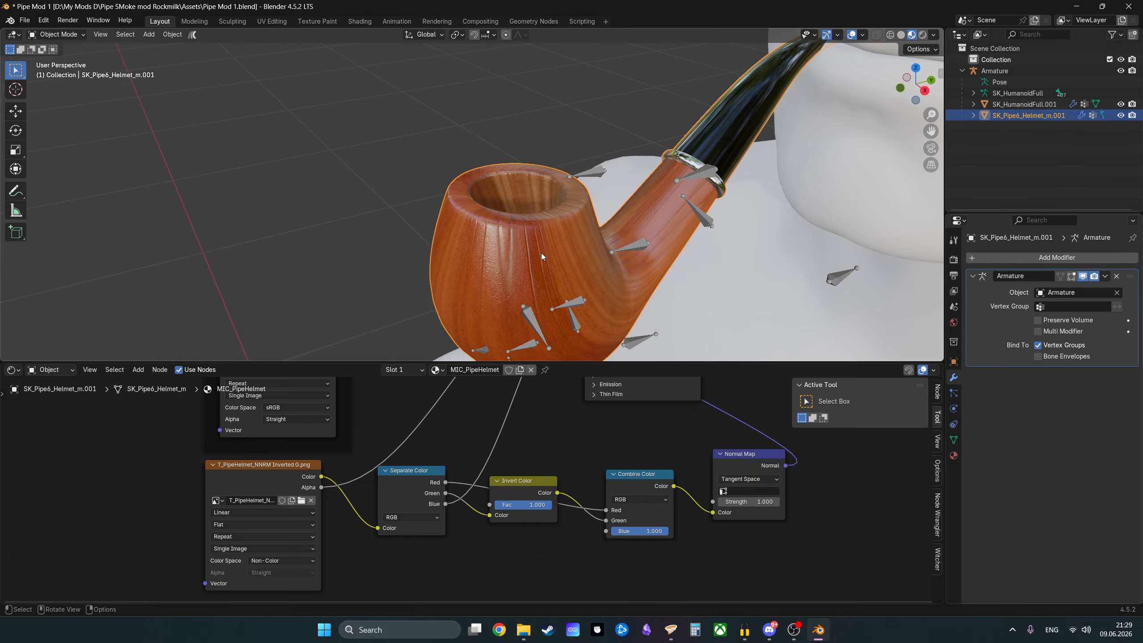
pyautogui.scroll(-6, 527, 439)
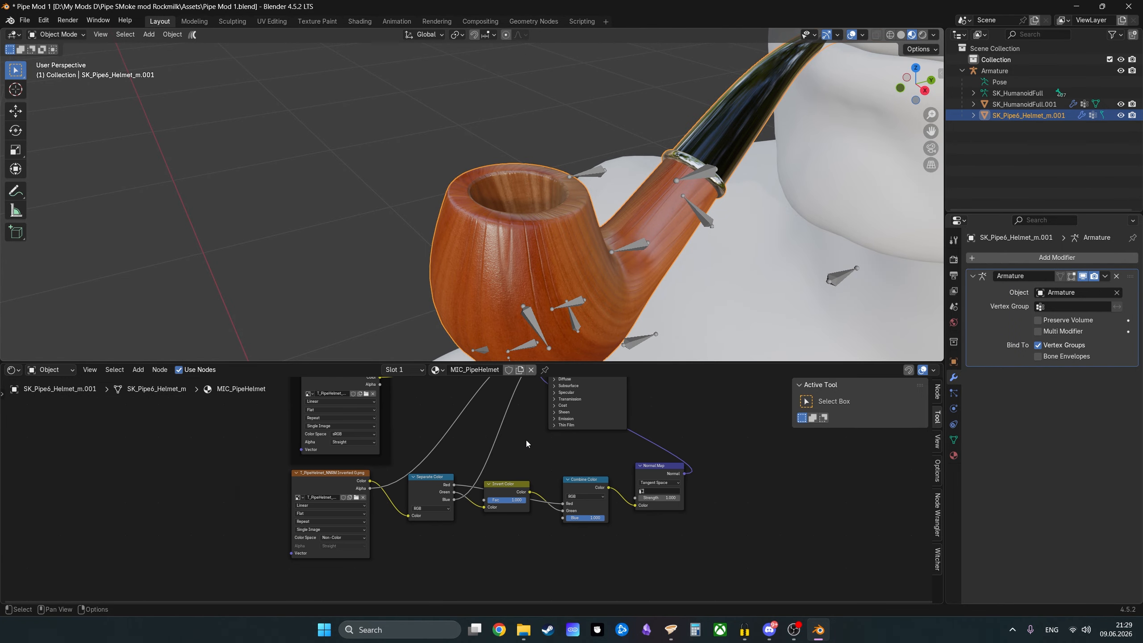
pyautogui.scroll(-10, 619, 350)
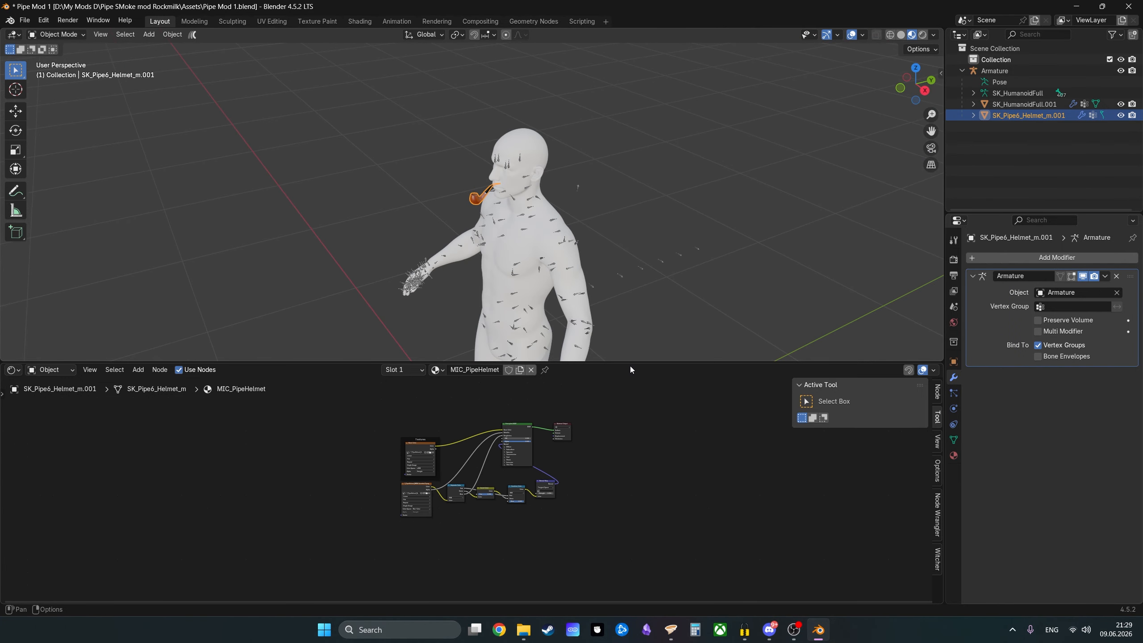
pyautogui.hotkey('ctrl', 's')
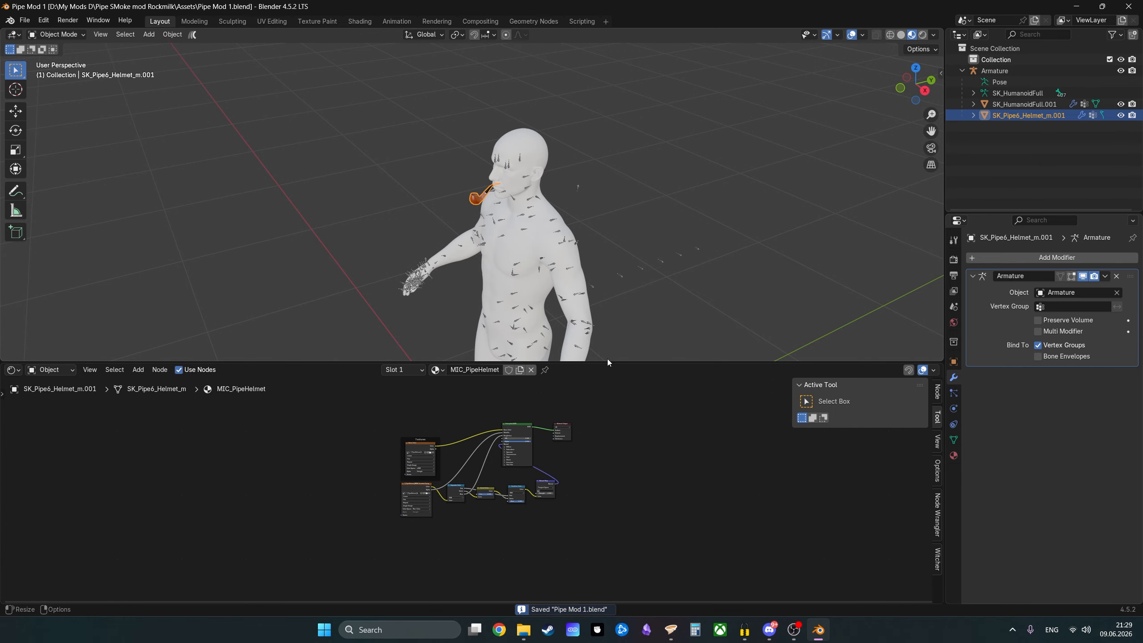
# Step: Shrink the node editor to enlarge the 3D viewport and inspect the pipe on the character's head
pyautogui.moveTo(608, 364); pyautogui.dragTo(560, 593)
pyautogui.scroll(5, 455, 351)
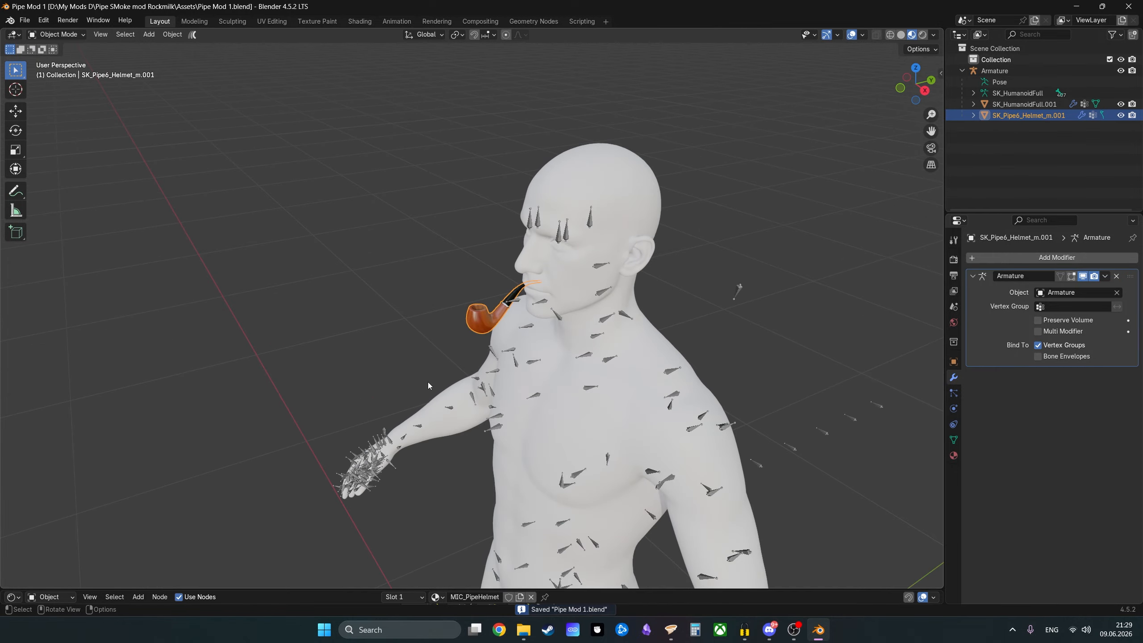
pyautogui.moveTo(534, 376); pyautogui.dragTo(617, 310, button='middle')
pyautogui.scroll(4, 700, 301)
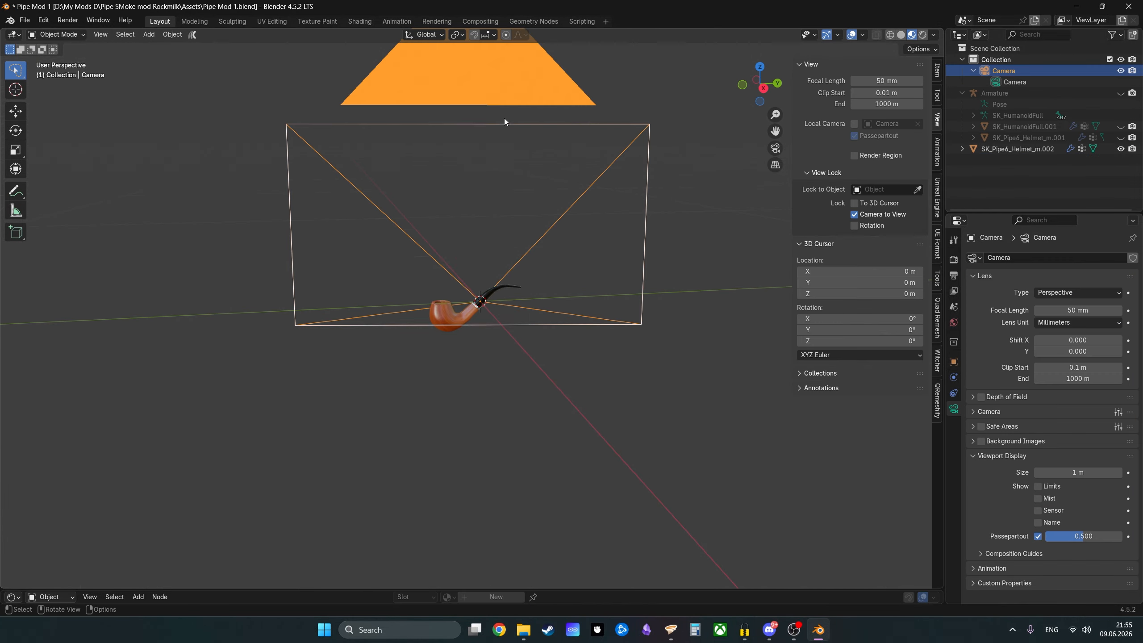
# Step: Look through the camera and, with Camera to View locked, adjust it so the pipe fills the frame
pyautogui.rightClick(504, 119)
pyautogui.press('KP_0')
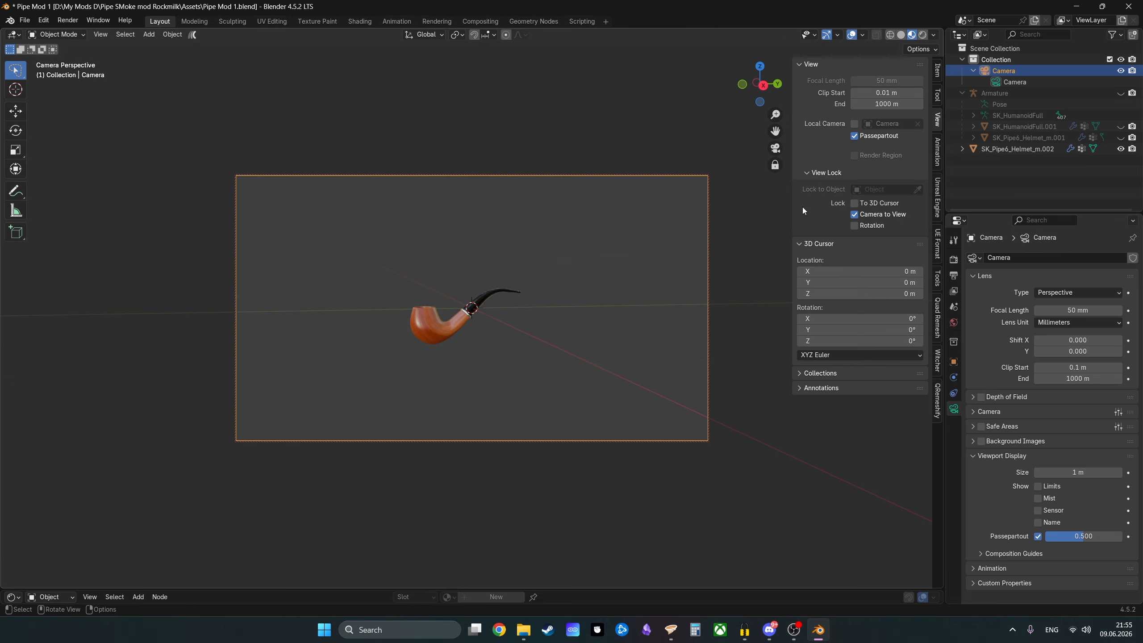
pyautogui.click(854, 214)
pyautogui.scroll(-3, 477, 319)
pyautogui.scroll(3, 477, 318)
pyautogui.moveTo(477, 318); pyautogui.dragTo(522, 331, button='middle')
pyautogui.click(856, 216)
pyautogui.press('KP_0')
pyautogui.keyDown('shift'); pyautogui.moveTo(368, 328); pyautogui.dragTo(428, 317, button='middle'); pyautogui.keyUp('shift')
pyautogui.scroll(7, 433, 317)
pyautogui.keyDown('shift'); pyautogui.moveTo(542, 301); pyautogui.dragTo(489, 342, button='middle'); pyautogui.keyUp('shift')
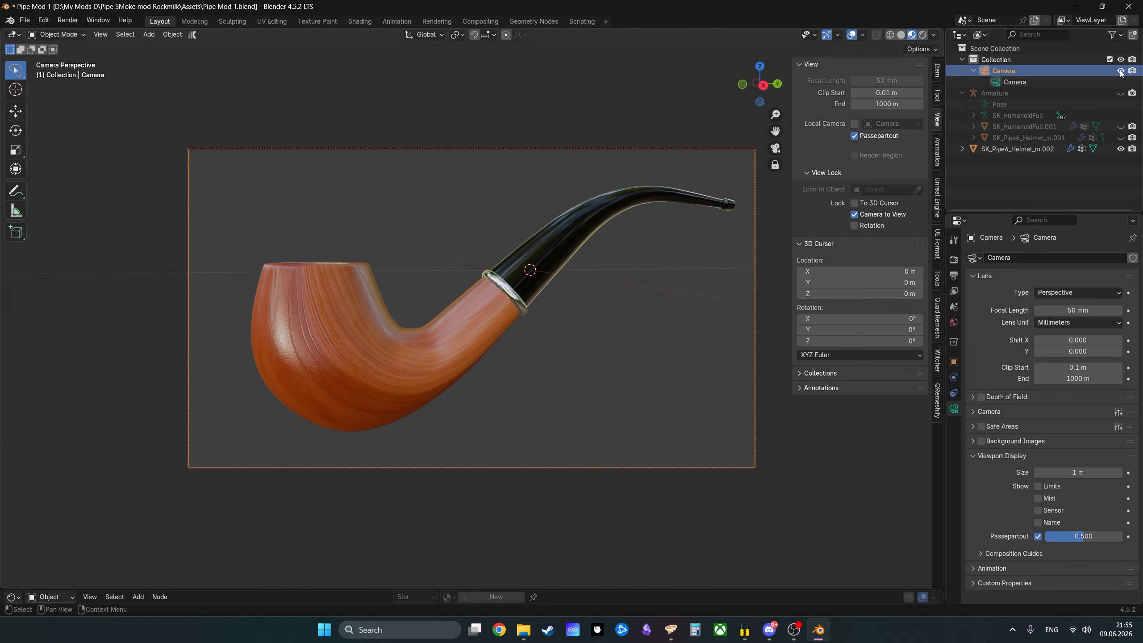
# Step: Unlock Camera to View, leave the camera perspective and select the pipe
pyautogui.click(1121, 71)
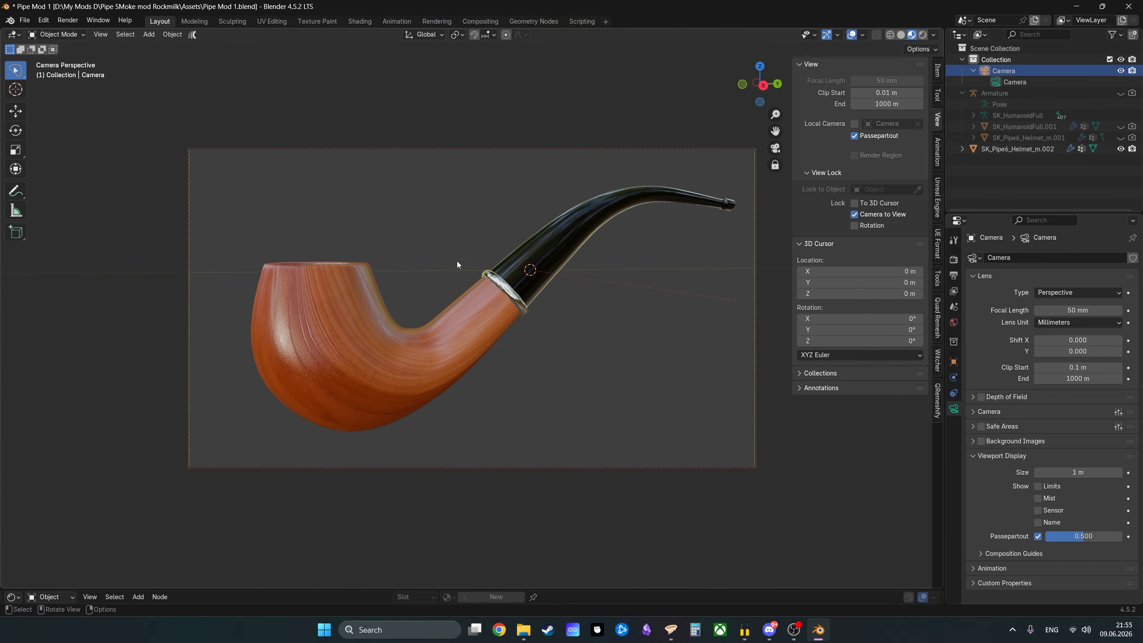
pyautogui.click(873, 215)
pyautogui.press('KP_0')
pyautogui.click(466, 370)
pyautogui.scroll(3, 466, 370)
pyautogui.keyDown('shift'); pyautogui.moveTo(466, 370); pyautogui.dragTo(499, 315, button='middle'); pyautogui.keyUp('shift')
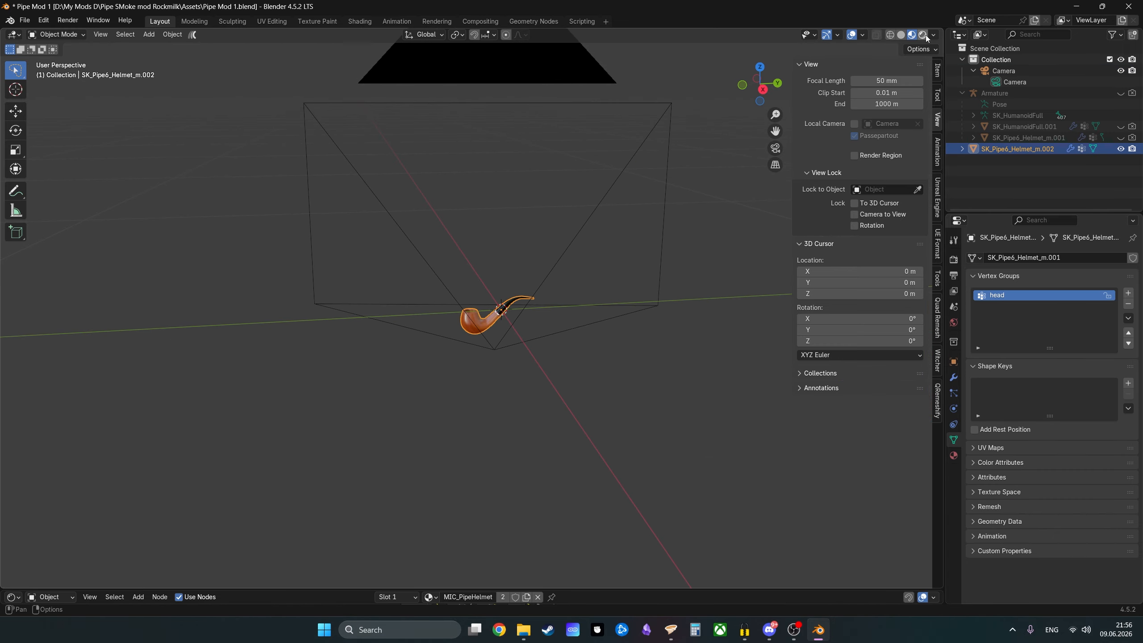
# Step: Add a point light in rendered shading and position it on the stem side in front of the pipe
pyautogui.click(149, 34)
pyautogui.moveTo(189, 192)
pyautogui.click(271, 192)
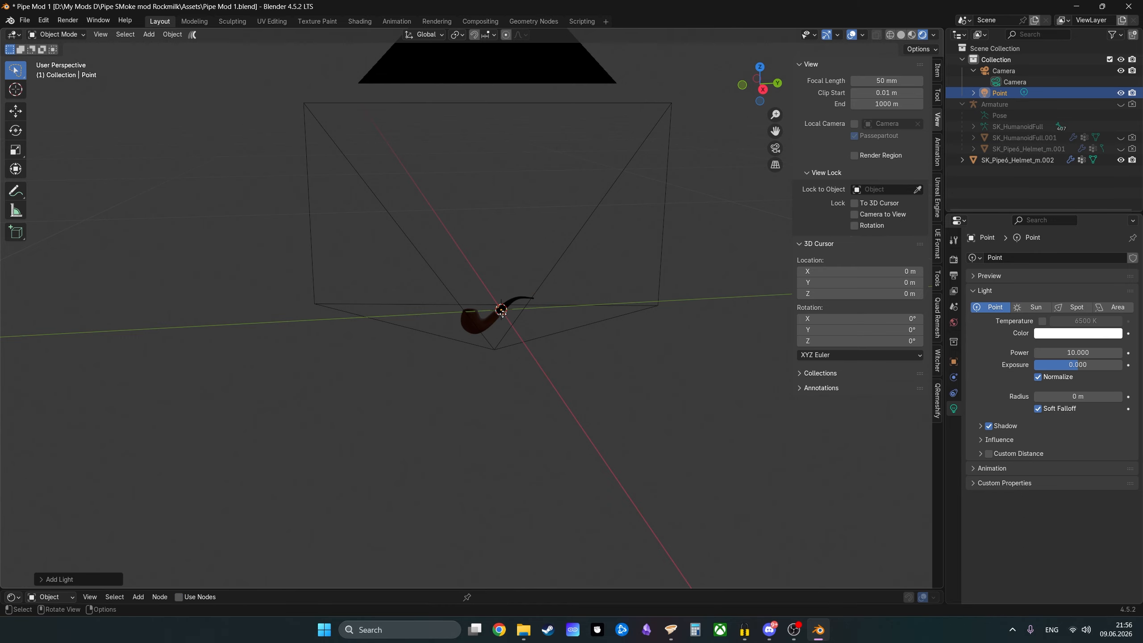
pyautogui.press('g')
pyautogui.click(483, 409)
pyautogui.moveTo(485, 411); pyautogui.dragTo(499, 313, button='middle')
pyautogui.scroll(2, 561, 388)
pyautogui.press('g')
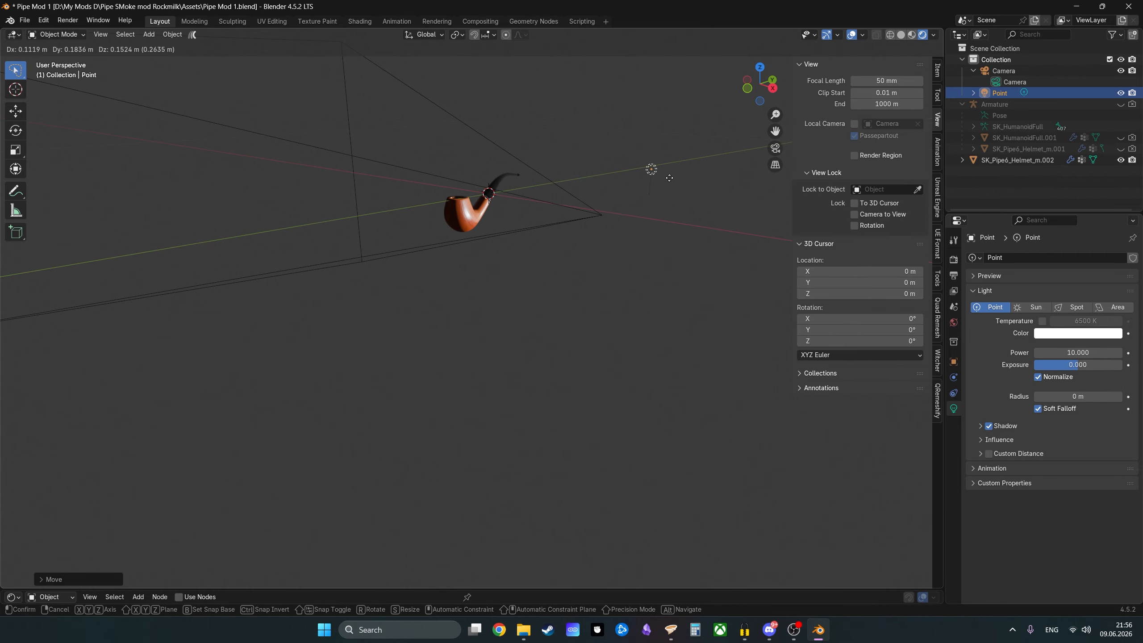
pyautogui.click(670, 178)
# Step: Duplicate the point light to the bowl side in front of the pipe and check the lighting through the camera
pyautogui.hotkey('shift', 'd')
pyautogui.click(545, 384)
pyautogui.moveTo(545, 385); pyautogui.dragTo(645, 243, button='middle')
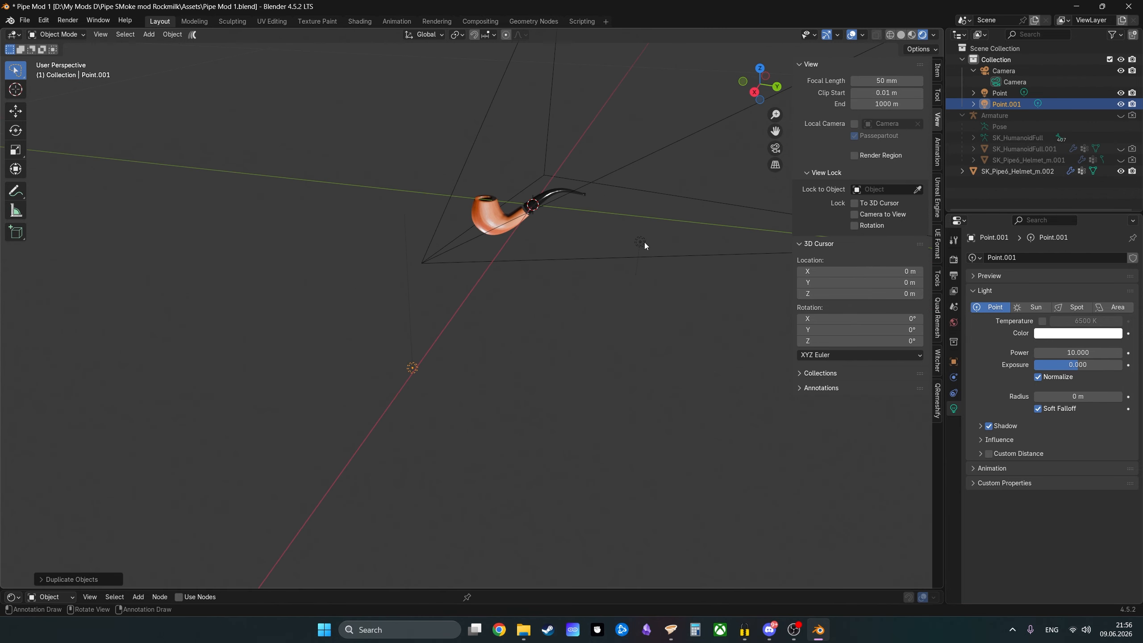
pyautogui.click(428, 260)
pyautogui.press('KP_0')
pyautogui.scroll(-3, 406, 382)
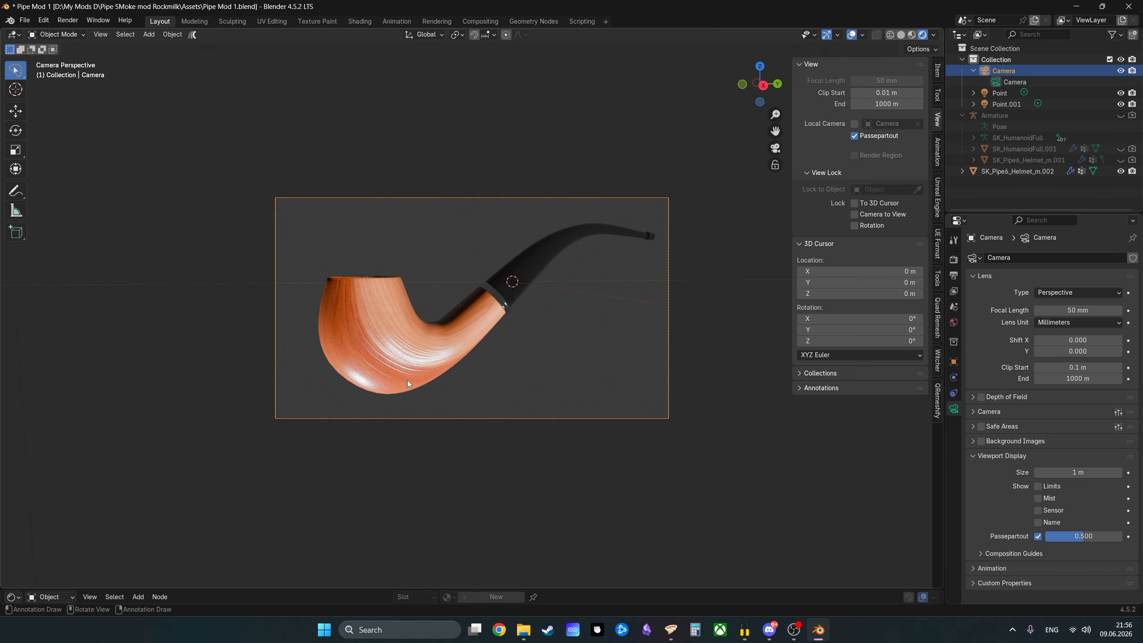
pyautogui.scroll(4, 407, 382)
pyautogui.scroll(2, 434, 372)
pyautogui.scroll(-3, 433, 373)
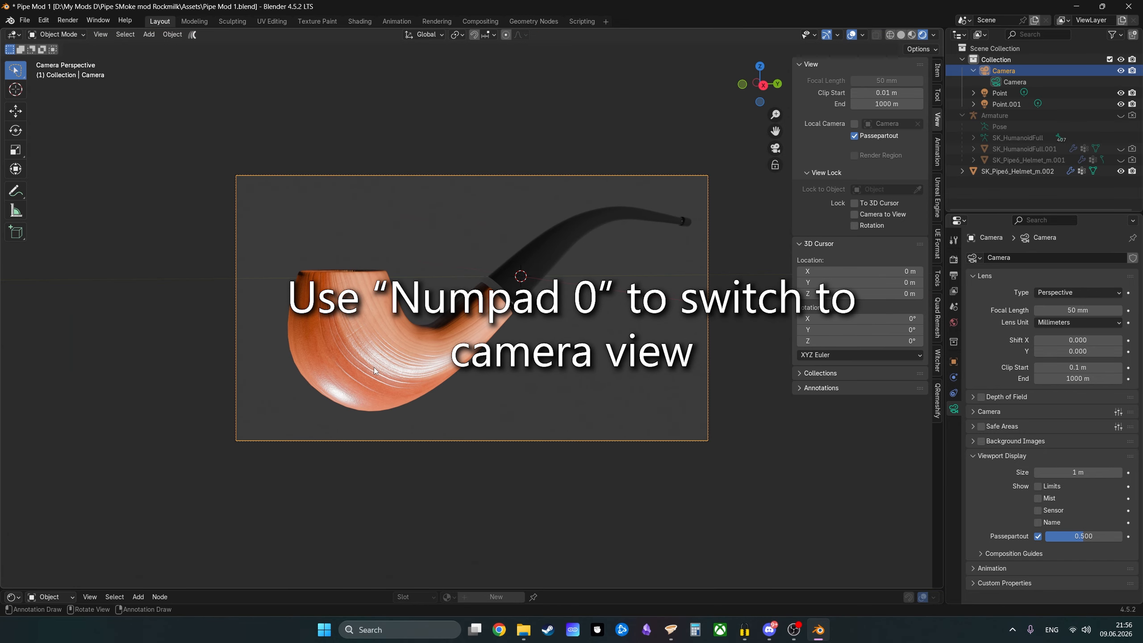
# Step: Lower the power of the stem-side light and raise the bowl-side light along Z above the pipe
pyautogui.moveTo(374, 367); pyautogui.dragTo(538, 395, button='middle')
pyautogui.click(583, 323)
pyautogui.moveTo(1075, 353); pyautogui.dragTo(1052, 353)
pyautogui.click(395, 441)
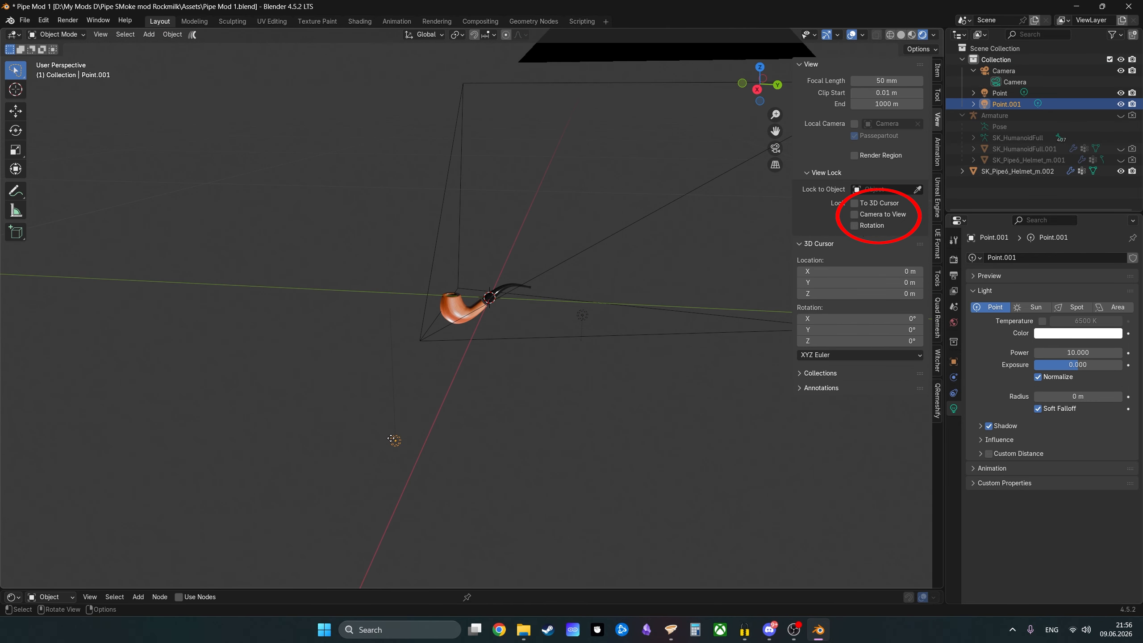
pyautogui.press('g')
pyautogui.press('z')
pyautogui.click(360, 247)
# Step: Duplicate the raised light downward along Z and dim both bowl-side lights, setting the upper one's power to 1.7
pyautogui.hotkey('shift', 'd')
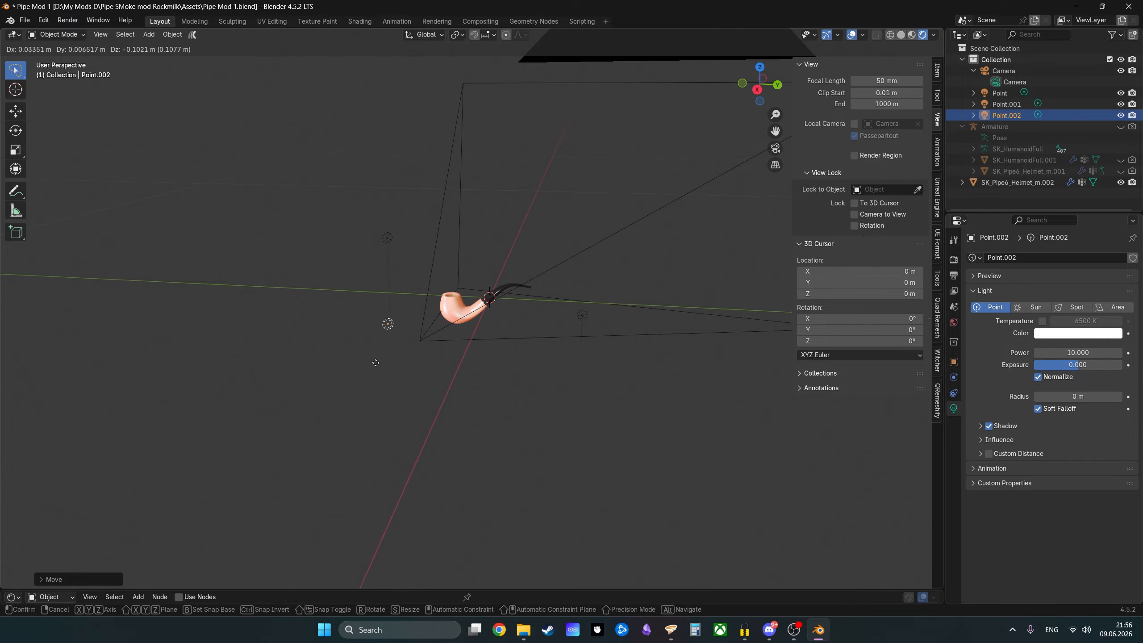
pyautogui.press('z')
pyautogui.click(398, 439)
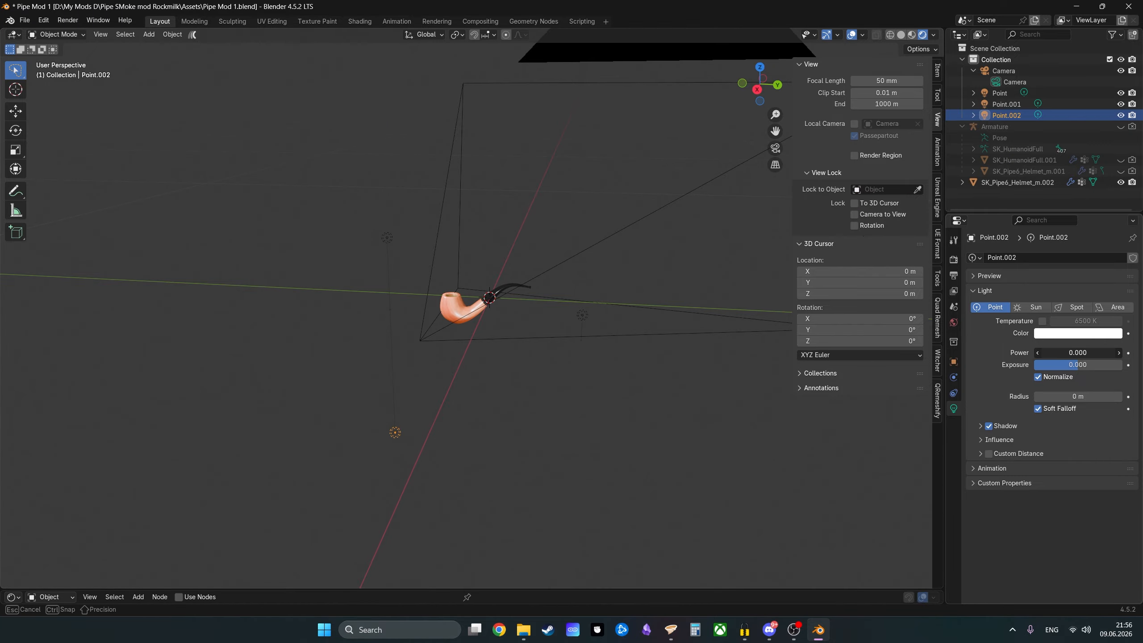
pyautogui.click(387, 238)
pyautogui.moveTo(1077, 353); pyautogui.dragTo(1047, 353)
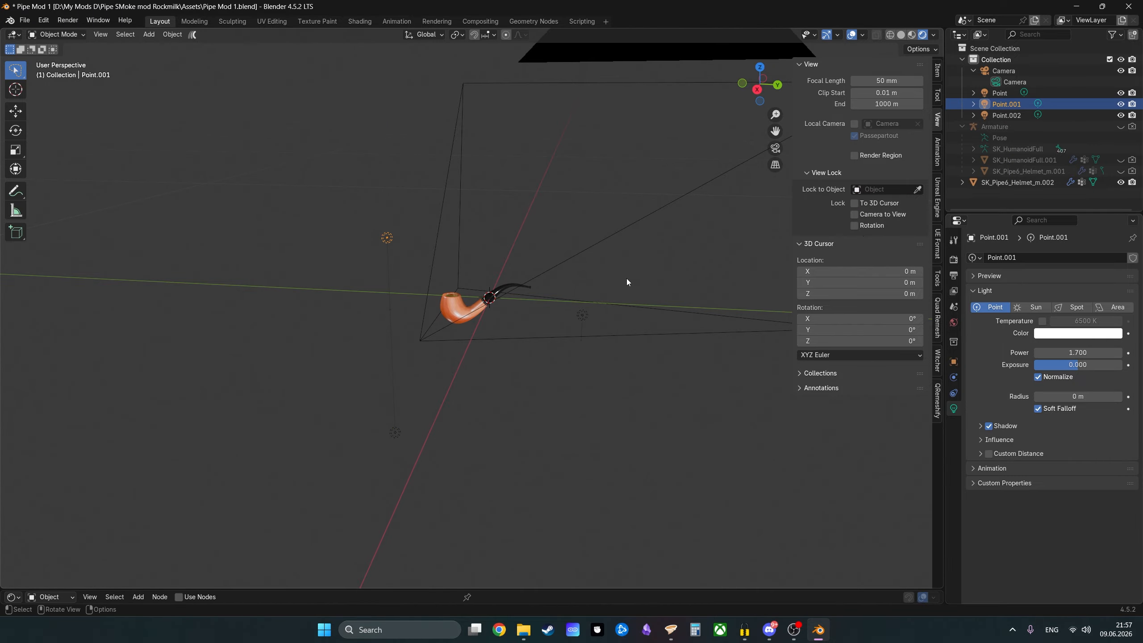
# Step: View the pipe through the camera and compare material preview with rendered shading
pyautogui.click(608, 244)
pyautogui.press('KP_0')
pyautogui.click(911, 36)
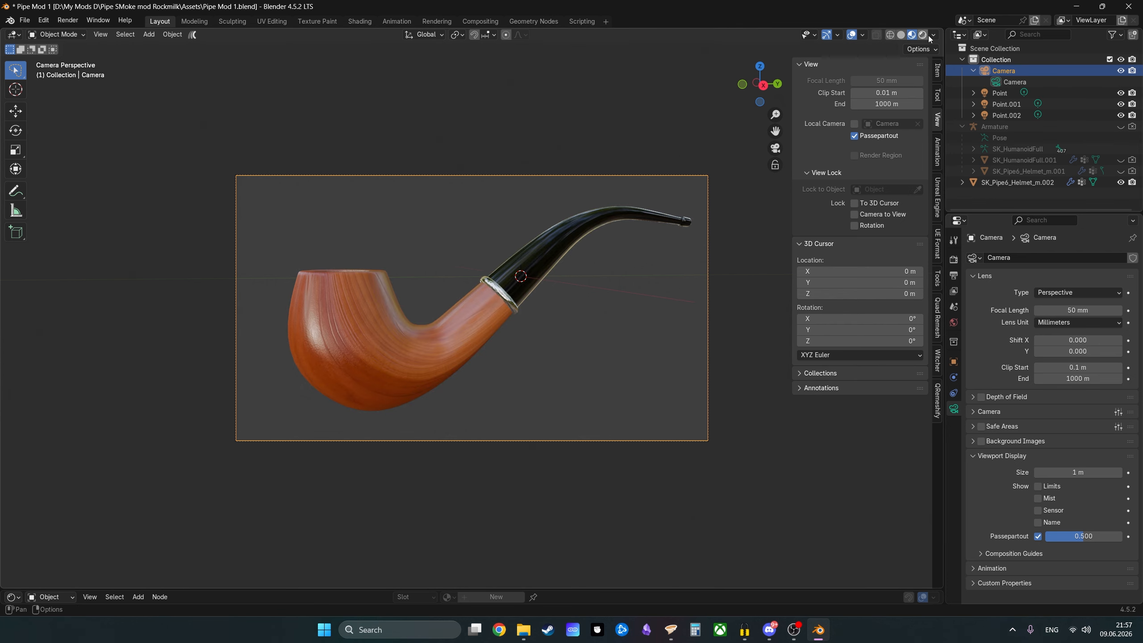
pyautogui.click(923, 36)
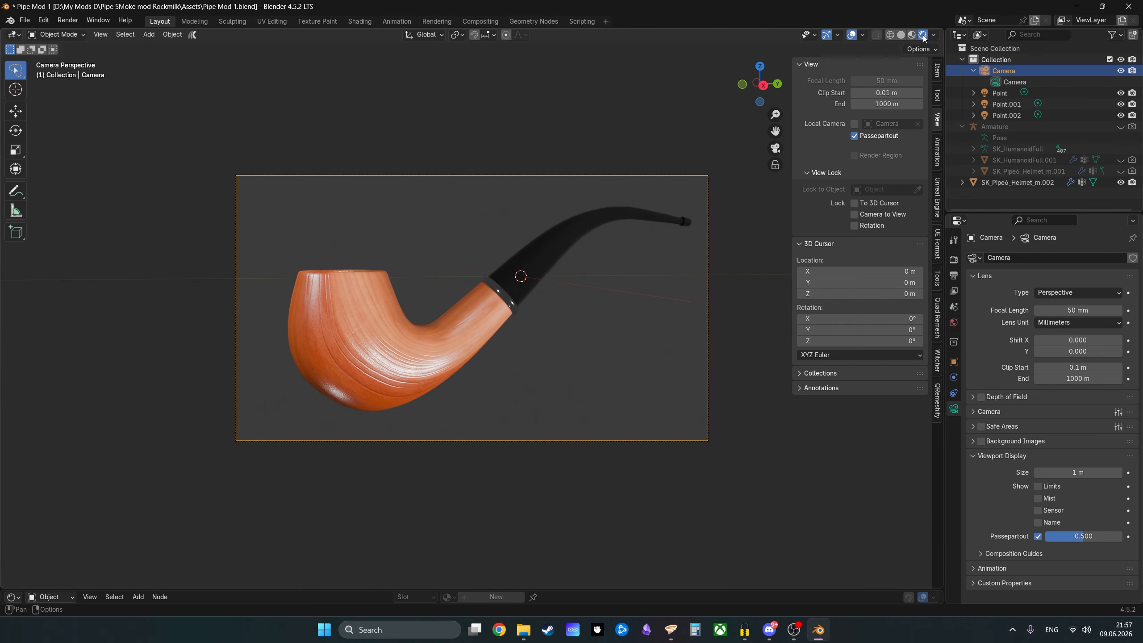
# Step: Toggle the first point light off and on to check its effect, and adjust its power
pyautogui.click(1122, 93)
pyautogui.click(1122, 93)
pyautogui.click(1087, 94)
pyautogui.moveTo(1080, 352)
pyautogui.mouseDown()
pyautogui.moveTo(1049, 353)
pyautogui.moveTo(1090, 353)
pyautogui.mouseUp()
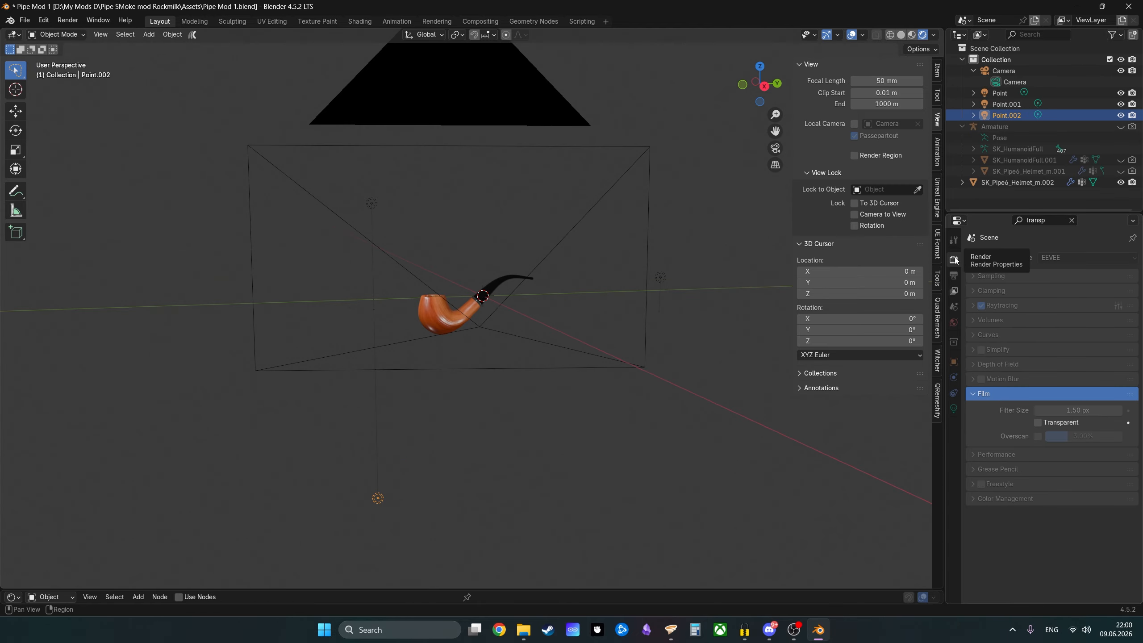
# Step: View the scene through the camera, make the film background transparent and render the image
pyautogui.click(1004, 71)
pyautogui.press('KP_0')
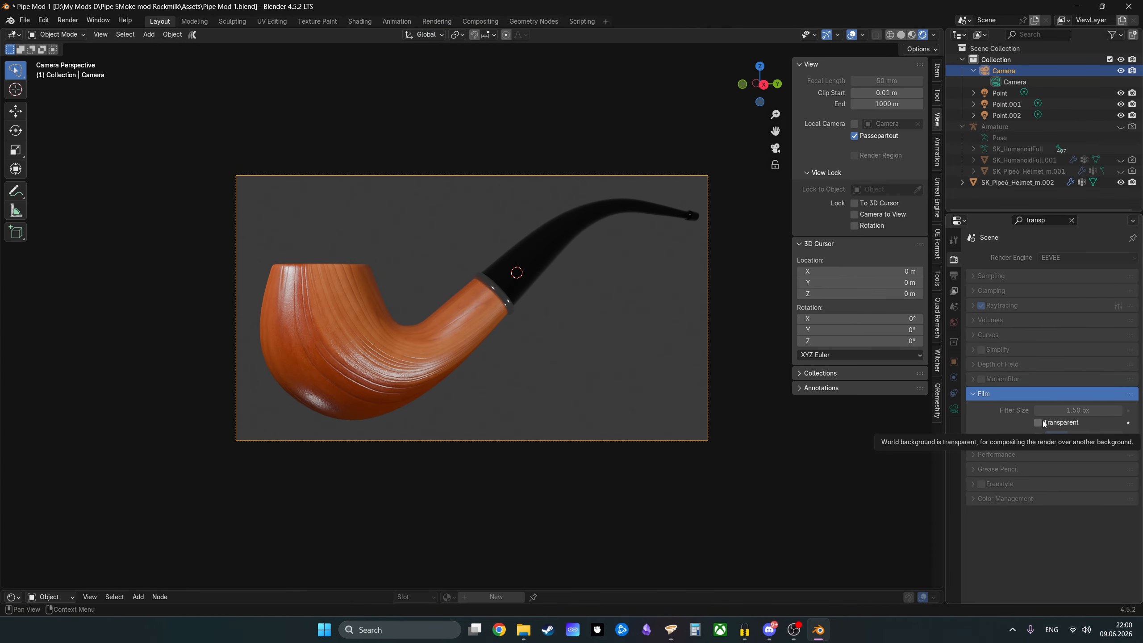
pyautogui.click(1044, 421)
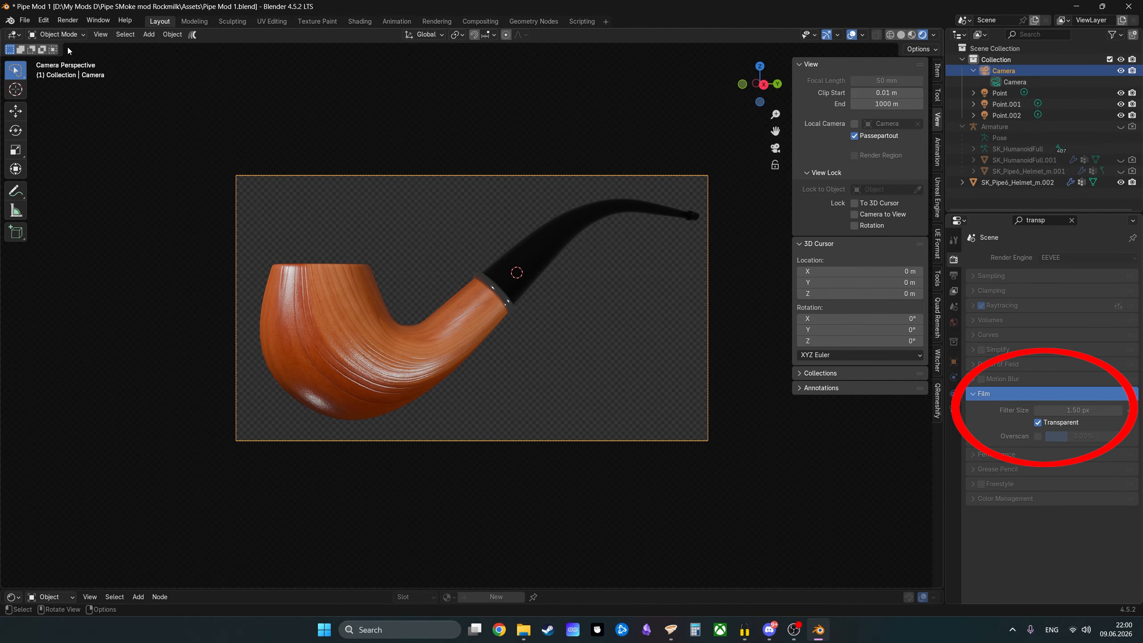
pyautogui.click(68, 19)
pyautogui.click(78, 33)
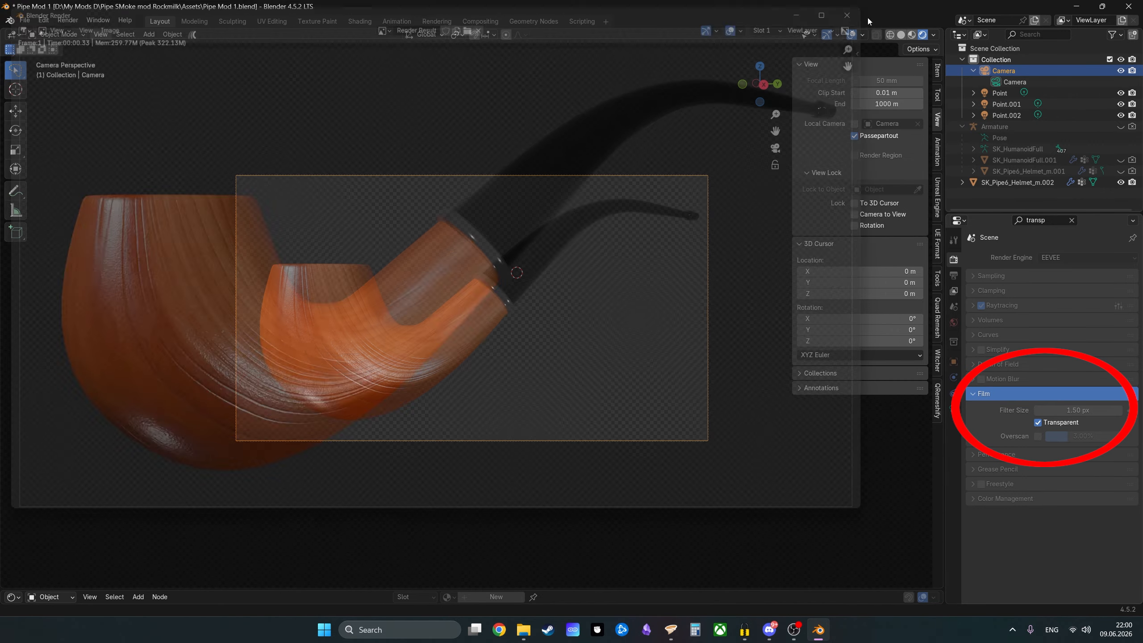
# Step: Find the output resolution settings and set the render size to 512 × 512 px
pyautogui.click(1046, 220)
pyautogui.press('BackSpace')
pyautogui.write('resol')
pyautogui.press('Return')
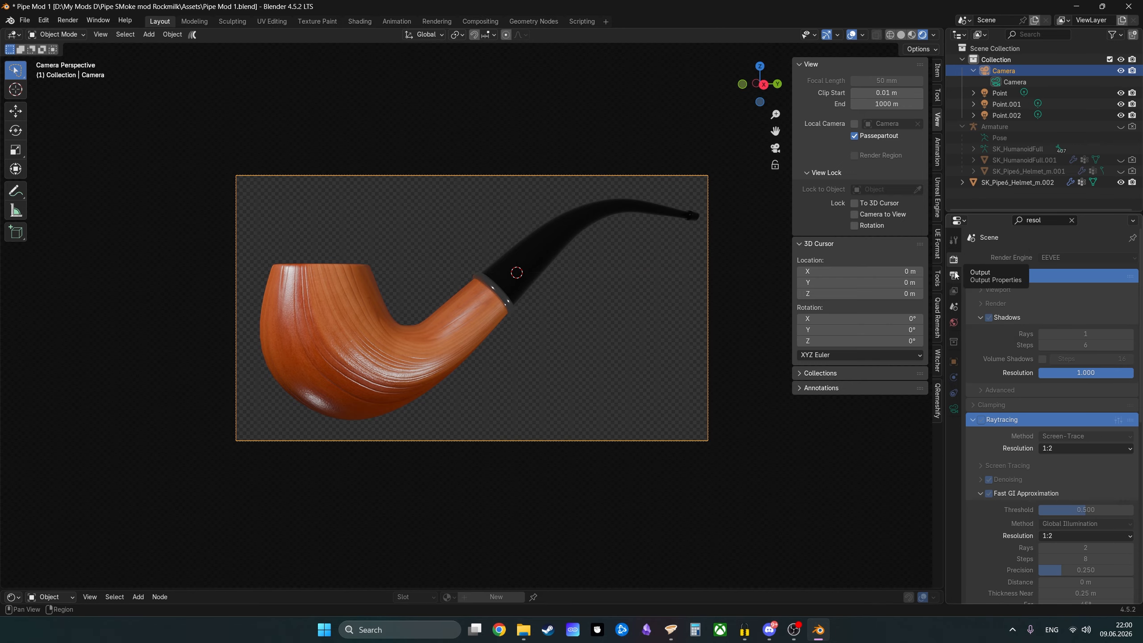
pyautogui.click(954, 275)
pyautogui.write('512')
pyautogui.click(1086, 284)
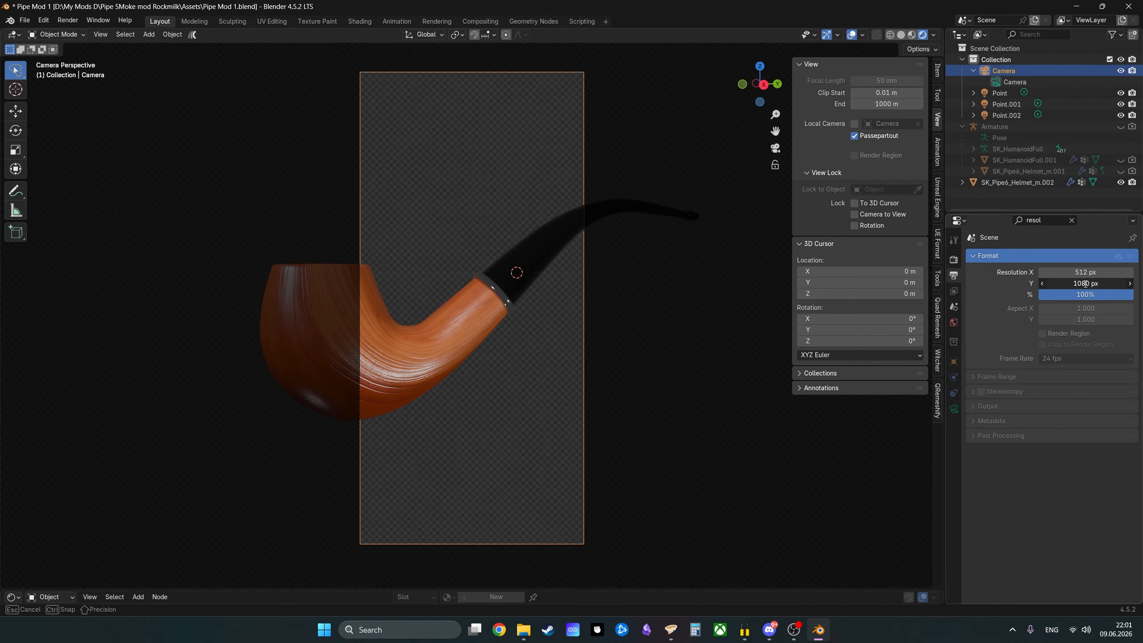
pyautogui.write('512')
pyautogui.press('Return')
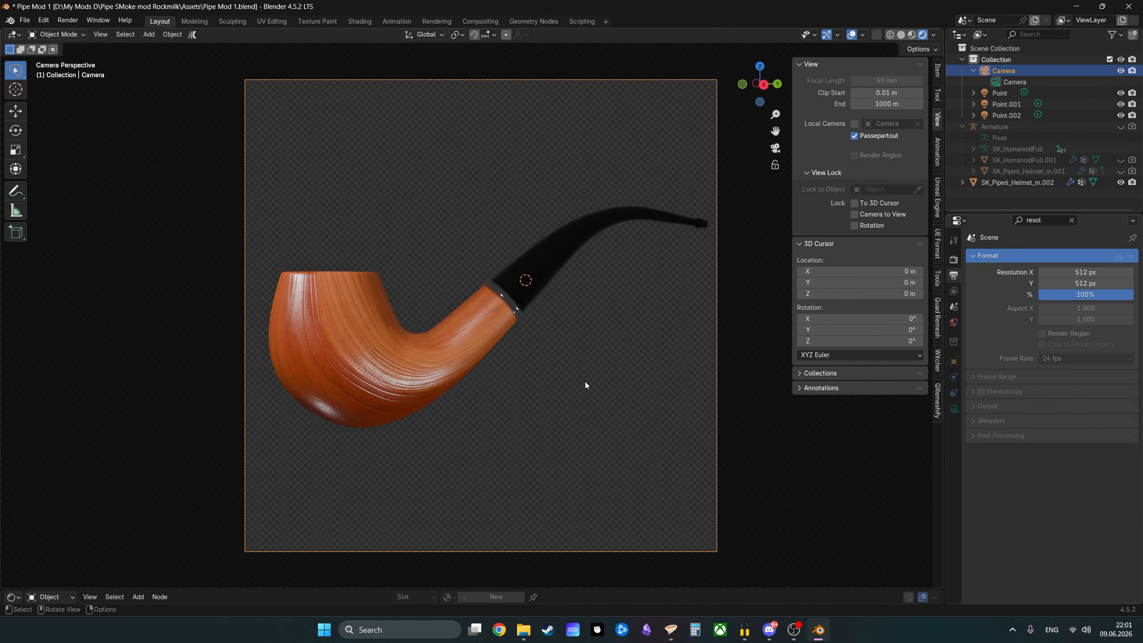
# Step: Select the pipe in the camera view and rotate it freely and about X to start a new pose
pyautogui.press('KP_0')
pyautogui.press('KP_0')
pyautogui.click(475, 335)
pyautogui.press('r')
pyautogui.click(556, 338)
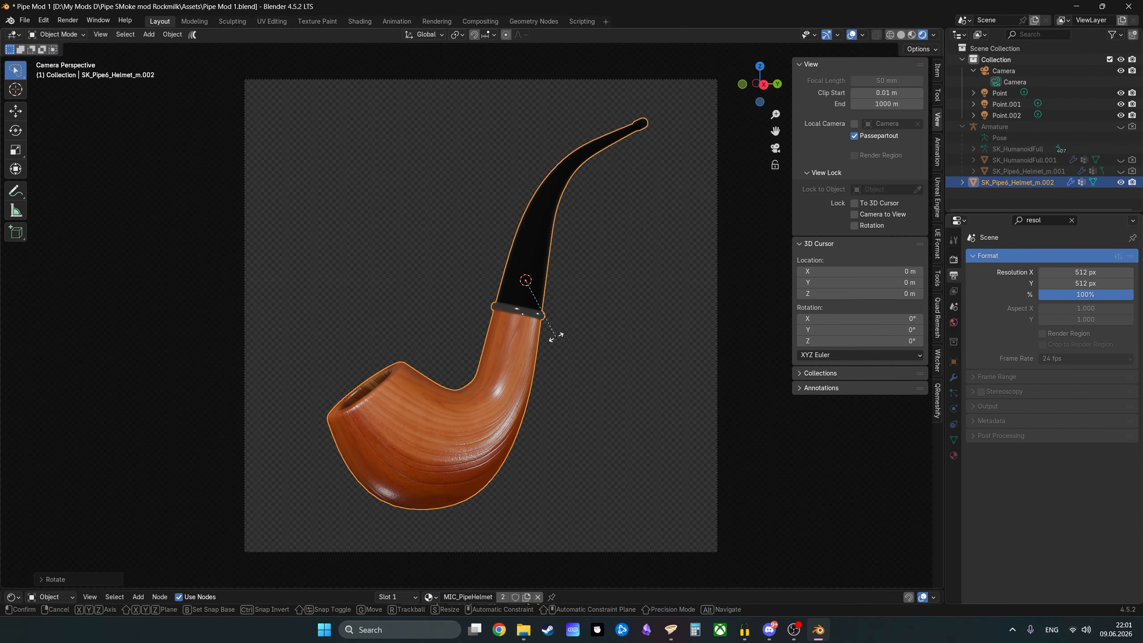
pyautogui.press('x')
pyautogui.click(579, 439)
# Step: Rotate the pipe about the global Y axis and about the global Z axis within the square frame
pyautogui.press('r')
pyautogui.press('y')
pyautogui.click(531, 420)
pyautogui.press('r')
pyautogui.press('z')
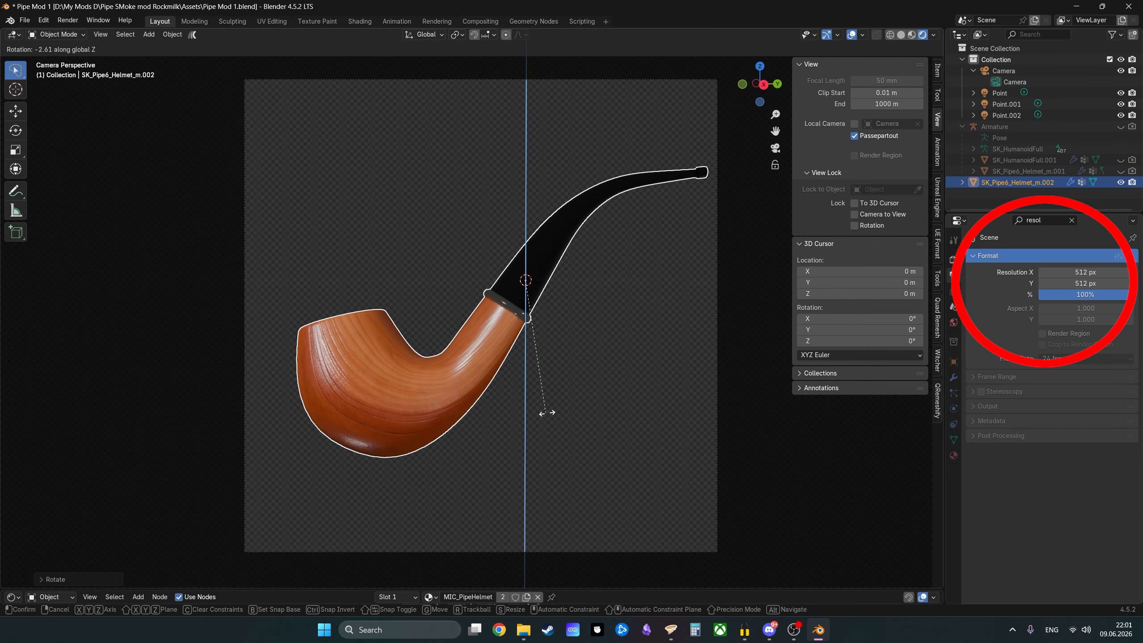
pyautogui.click(523, 387)
# Step: Tilt the pipe about Y to expose the bowl opening, and refine its turn about Z
pyautogui.press('r')
pyautogui.press('y')
pyautogui.click(510, 355)
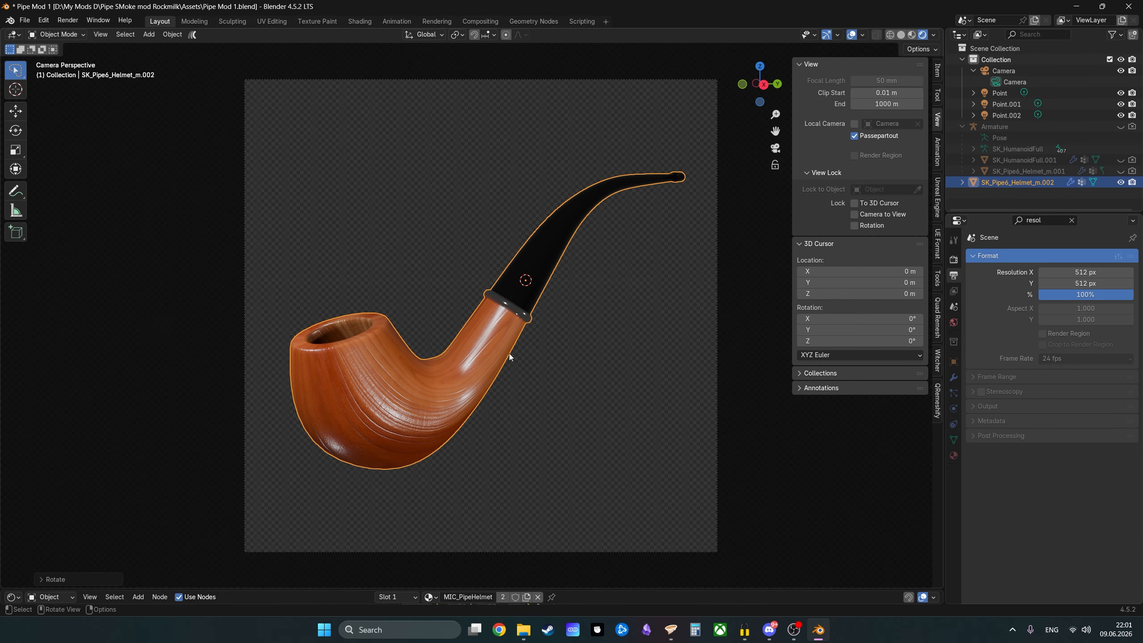
pyautogui.press('r')
pyautogui.press('z')
pyautogui.click(503, 362)
# Step: Lock the camera to the view and move it closer so the pipe fills more of the frame
pyautogui.scroll(-5, 503, 363)
pyautogui.scroll(6, 503, 362)
pyautogui.click(855, 214)
pyautogui.scroll(-6, 542, 355)
pyautogui.scroll(7, 542, 355)
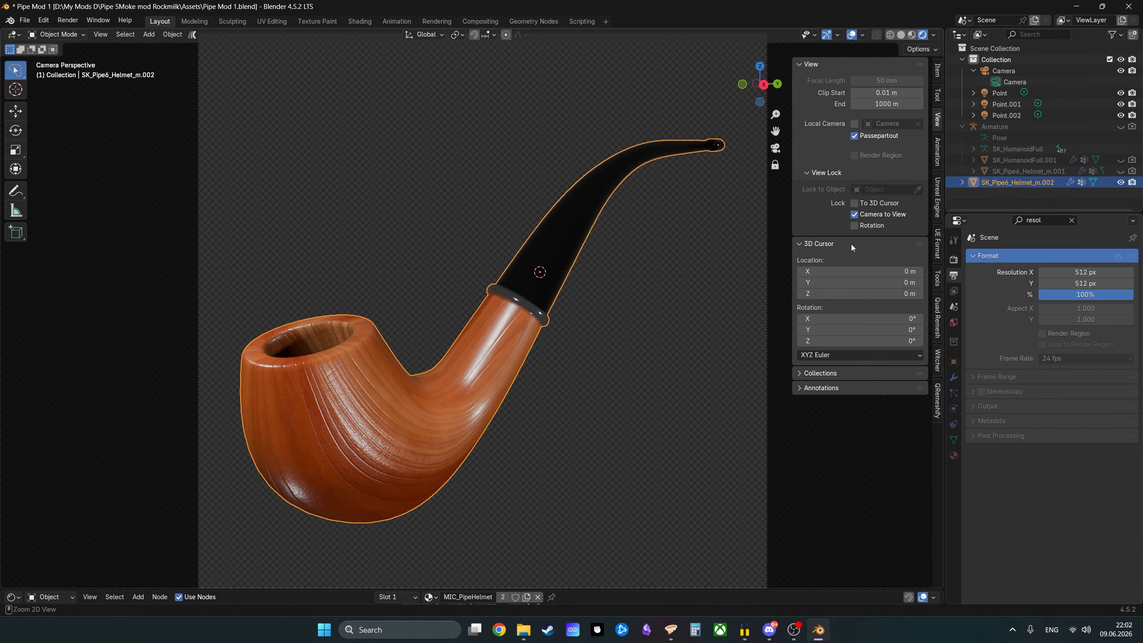
# Step: Turn the pipe about Z to try a bowl-first view, and rotate it back towards a side profile
pyautogui.press('r')
pyautogui.press('z')
pyautogui.click(469, 394)
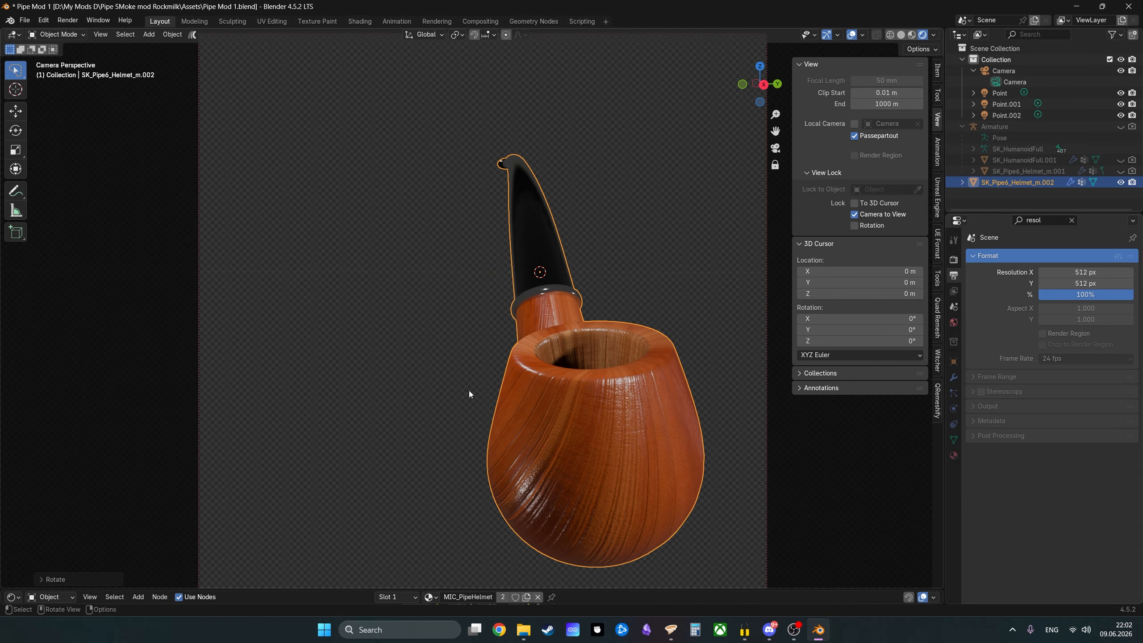
pyautogui.press('r')
pyautogui.press('z')
pyautogui.click(636, 381)
pyautogui.press('r')
pyautogui.click(606, 381)
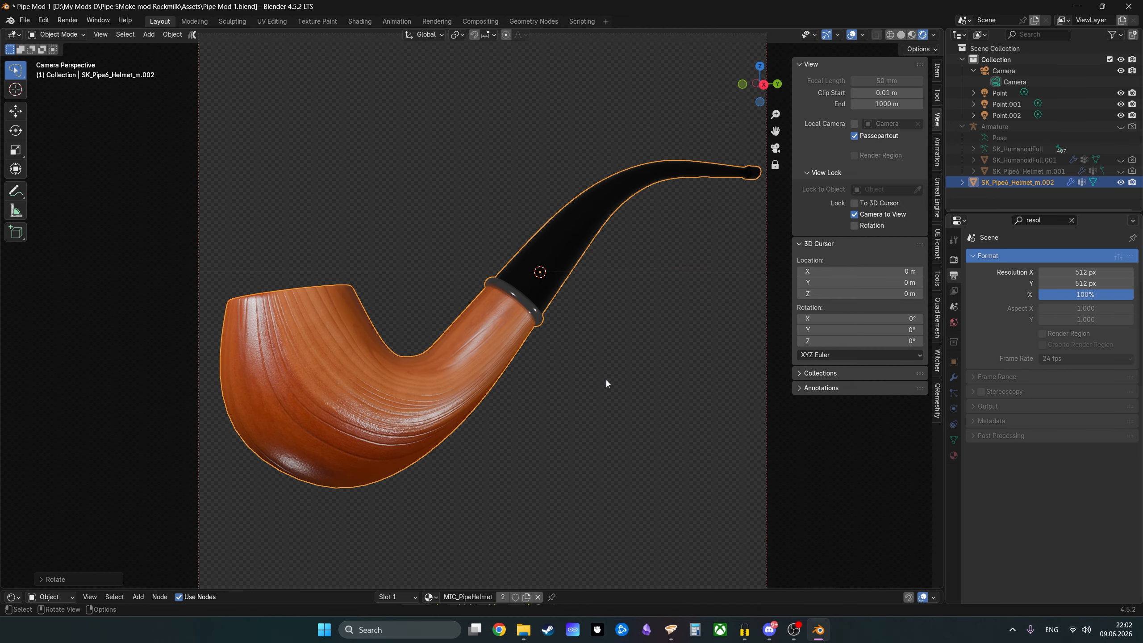
# Step: Rotate the pipe about Z to face the opposite way, reframe it with the locked camera and unlock the camera from the view
pyautogui.press('r')
pyautogui.press('z')
pyautogui.click(570, 365)
pyautogui.keyDown('shift'); pyautogui.moveTo(570, 365); pyautogui.dragTo(500, 370, button='middle'); pyautogui.keyUp('shift')
pyautogui.moveTo(500, 371); pyautogui.dragTo(489, 393, button='middle')
pyautogui.click(855, 214)
pyautogui.scroll(-2, 573, 328)
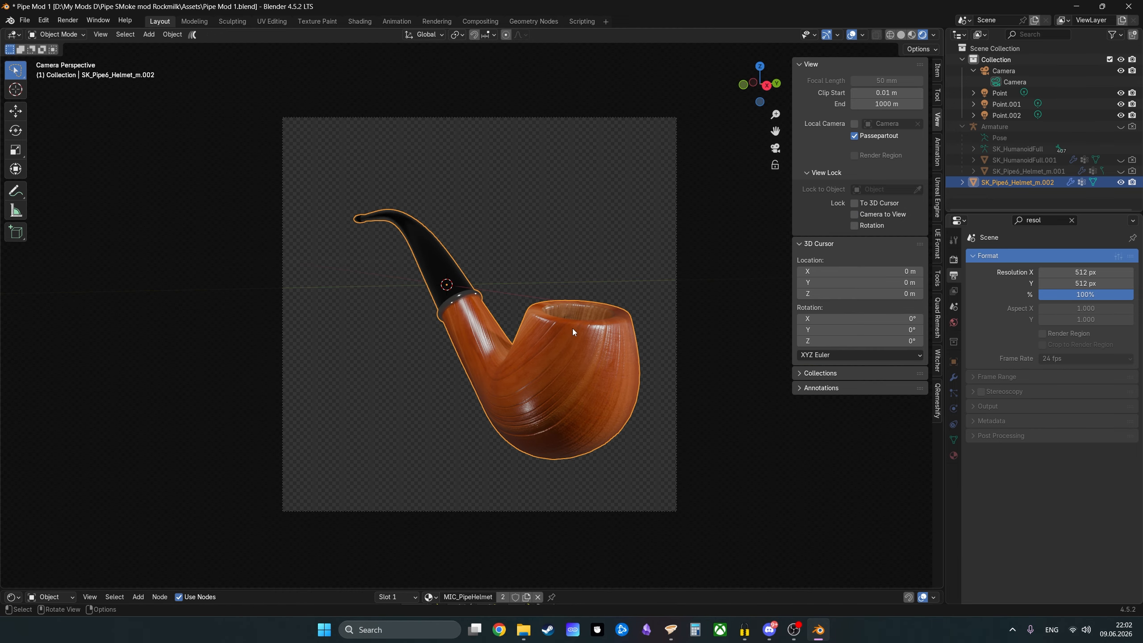
# Step: Rotate the pipe about Z back to the profile with its bowl on the left, relock the camera to the view and shift the framing
pyautogui.press('r')
pyautogui.press('z')
pyautogui.click(474, 394)
pyautogui.press('KP_0')
pyautogui.click(855, 214)
pyautogui.keyDown('shift'); pyautogui.moveTo(512, 339); pyautogui.dragTo(581, 340, button='middle'); pyautogui.keyUp('shift')
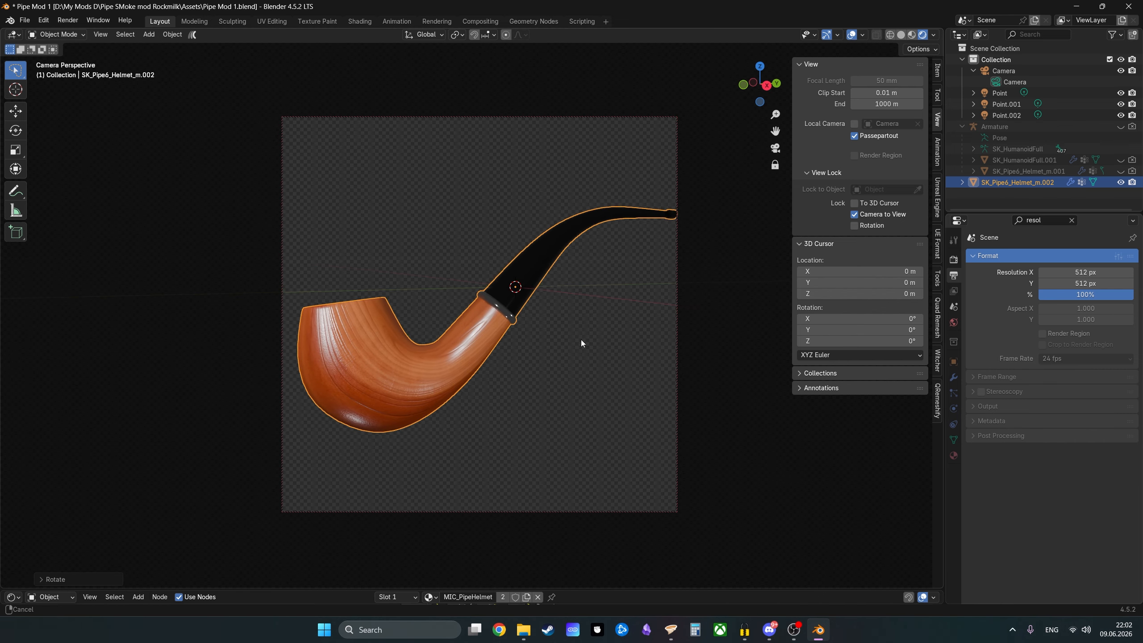
# Step: Fine-tune the pipe's rotation about Z and X for the final render pose
pyautogui.press('r')
pyautogui.press('z')
pyautogui.press('x')
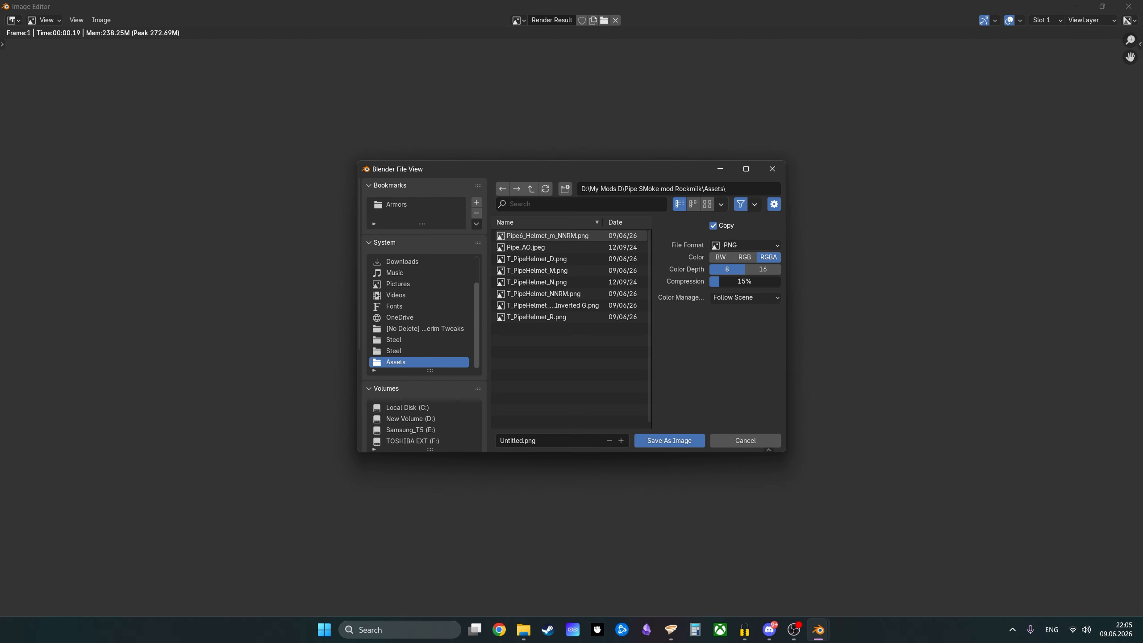
# Step: Set the rendered image to save as an RGBA PNG with 0% compression in the Assets folder, named T_PipeHelmet0.png
pyautogui.click(733, 297)
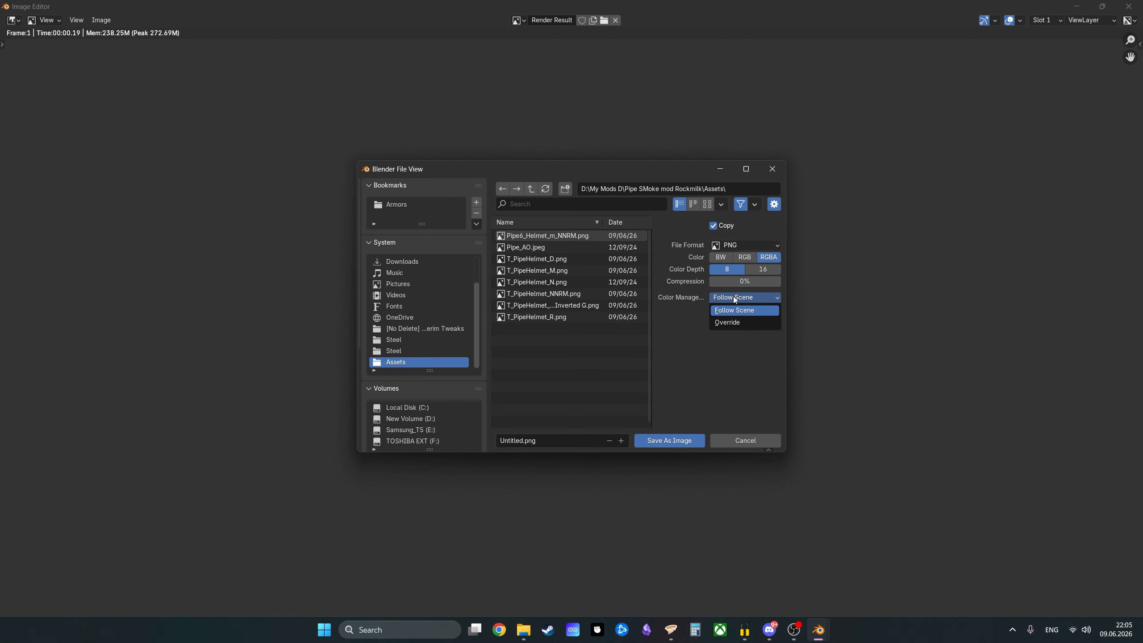
pyautogui.click(533, 319)
pyautogui.click(564, 441)
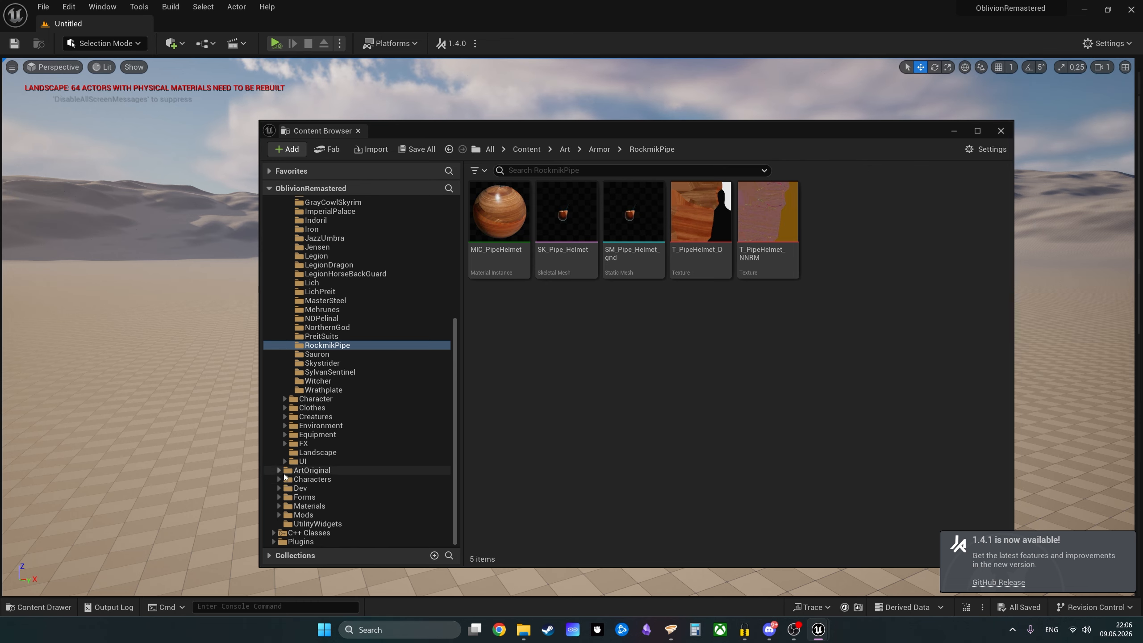
# Step: In Unreal Editor, open the armor icon folder under Art/UI/Icons/Dynamic_Icons/menus/Icons and go to its RockmikPipe subfolder
pyautogui.scroll(3, 297, 466)
pyautogui.scroll(-3, 313, 451)
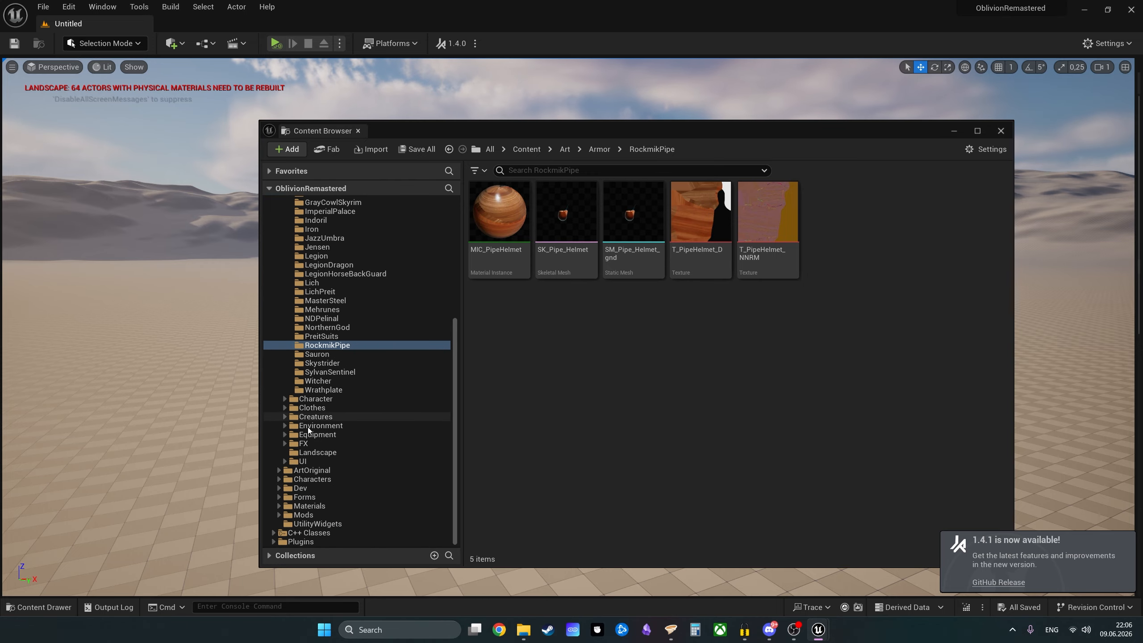
pyautogui.click(300, 462)
pyautogui.click(287, 462)
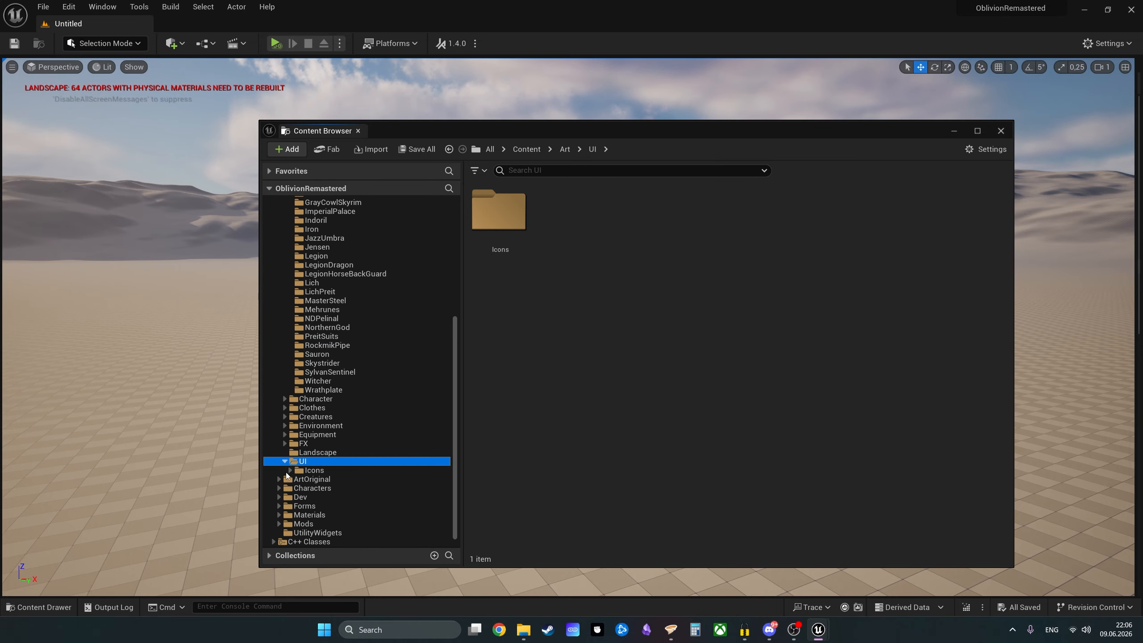
pyautogui.doubleClick(291, 471)
pyautogui.click(301, 488)
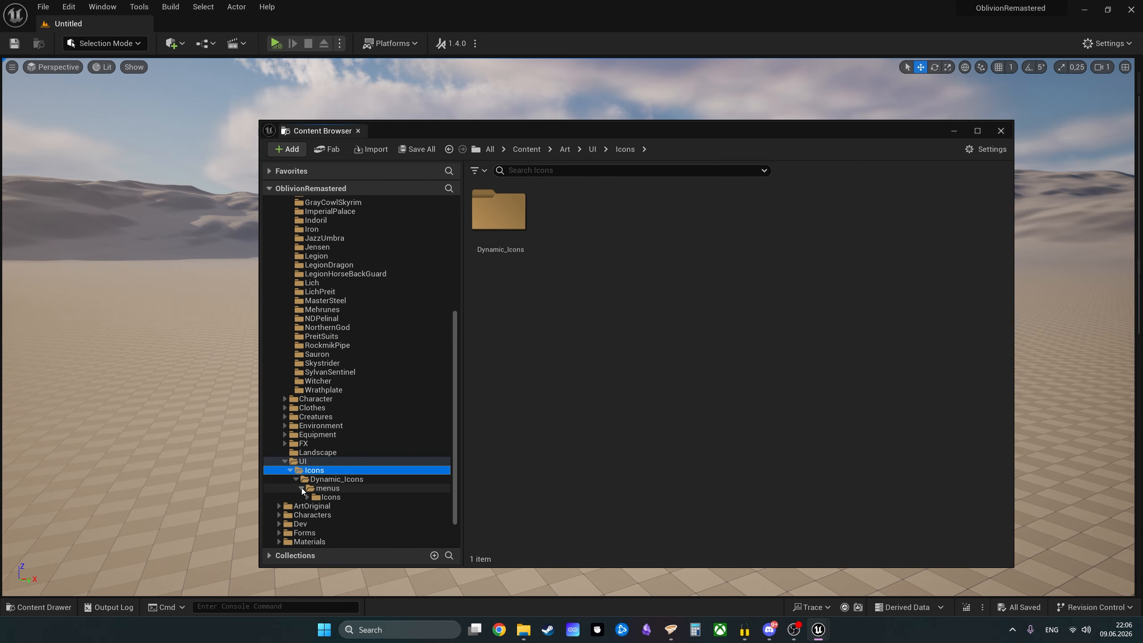
pyautogui.click(313, 506)
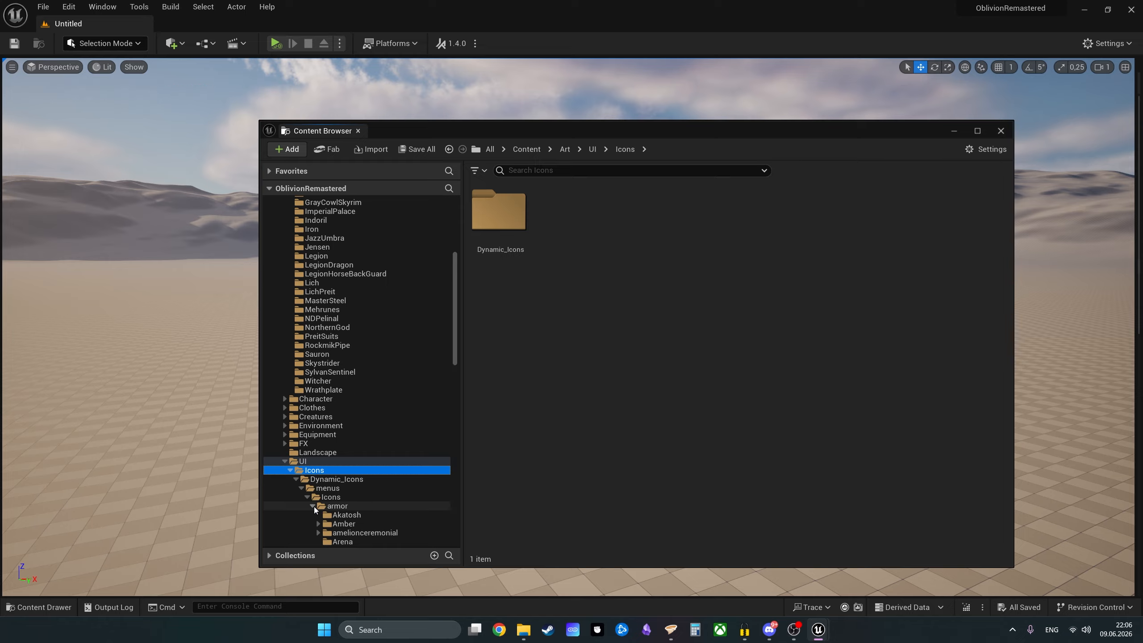
pyautogui.click(359, 508)
pyautogui.scroll(-5, 359, 509)
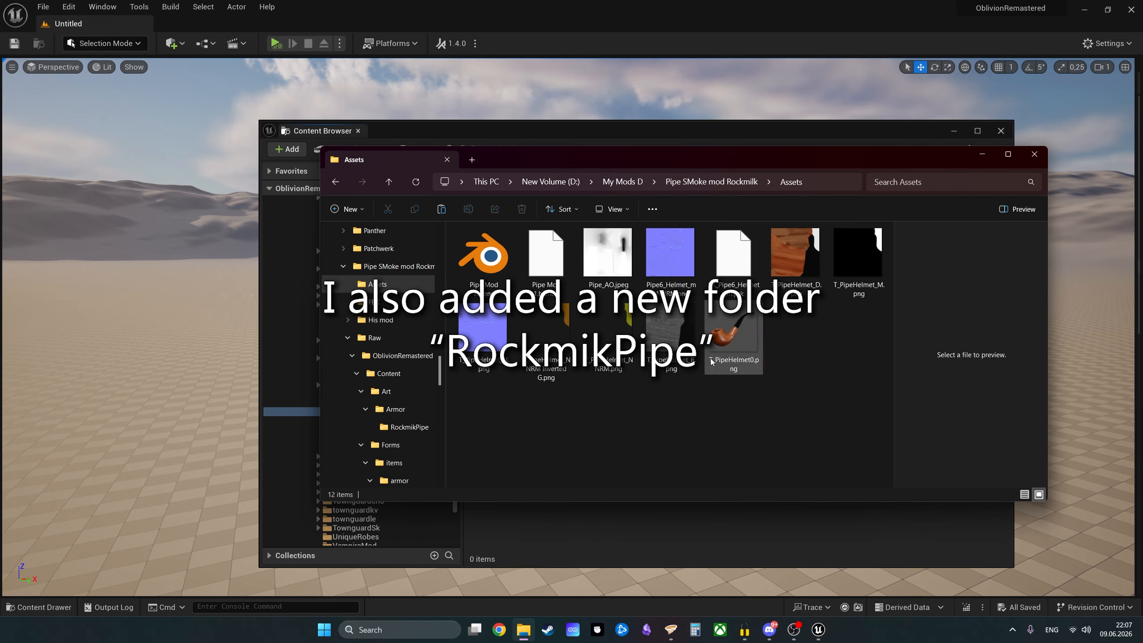
# Step: Open T_PipeHelmet0.png from the Assets folder in the image viewer to inspect the rendered icon
pyautogui.click(717, 342)
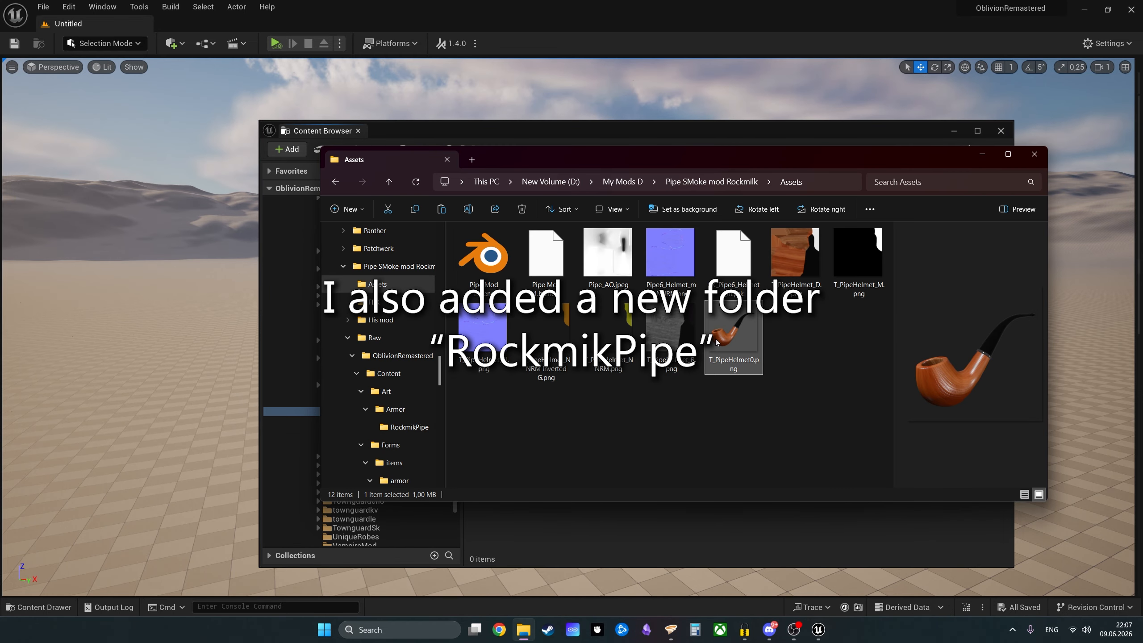
pyautogui.doubleClick(749, 371)
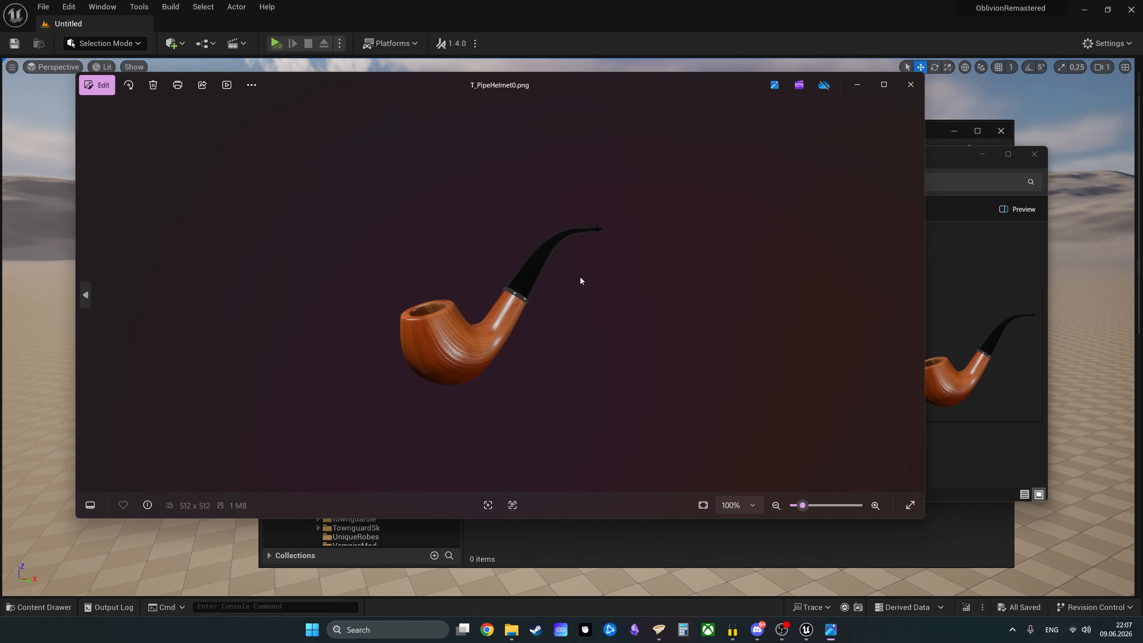
# Step: Import T_PipeHelmet0.png from the mod's Assets folder into the RockmikPipe icon folder and save all modified assets
pyautogui.click(911, 84)
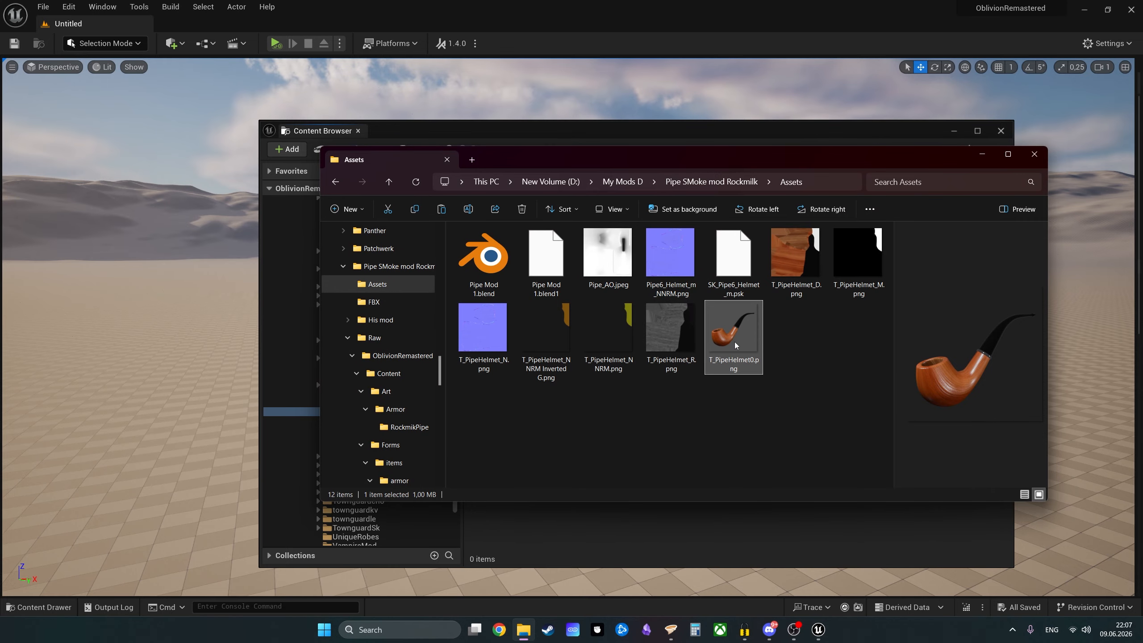
pyautogui.moveTo(567, 525); pyautogui.dragTo(586, 519)
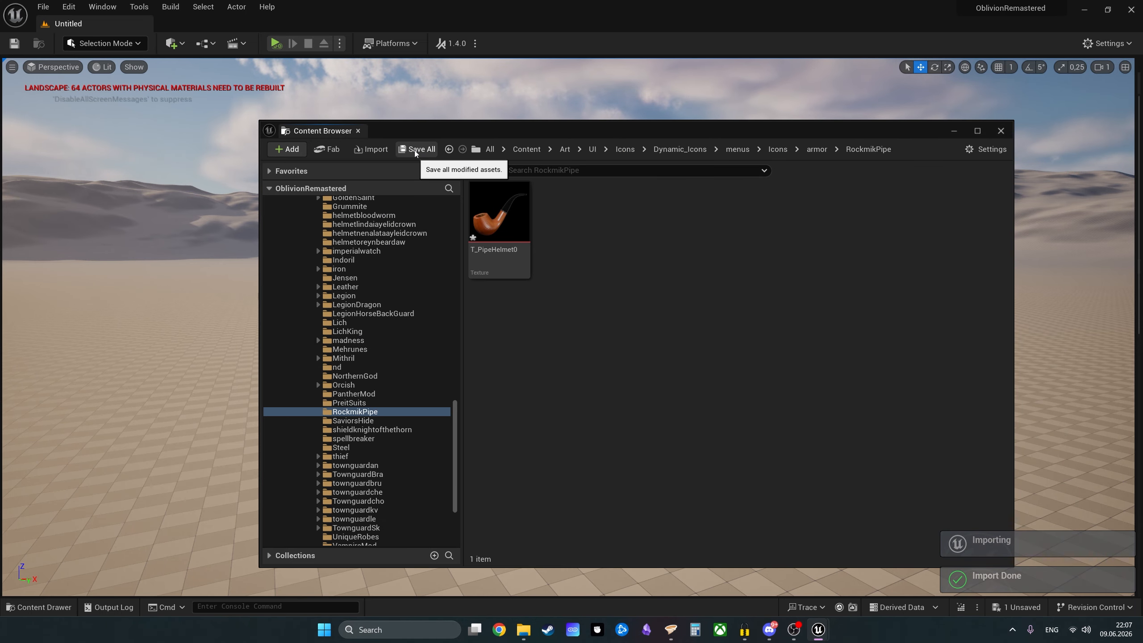
pyautogui.click(416, 149)
pyautogui.click(658, 442)
# Step: Inspect the T_PipeHelmet0 icon texture with and without its alpha channel
pyautogui.click(506, 233)
pyautogui.doubleClick(506, 233)
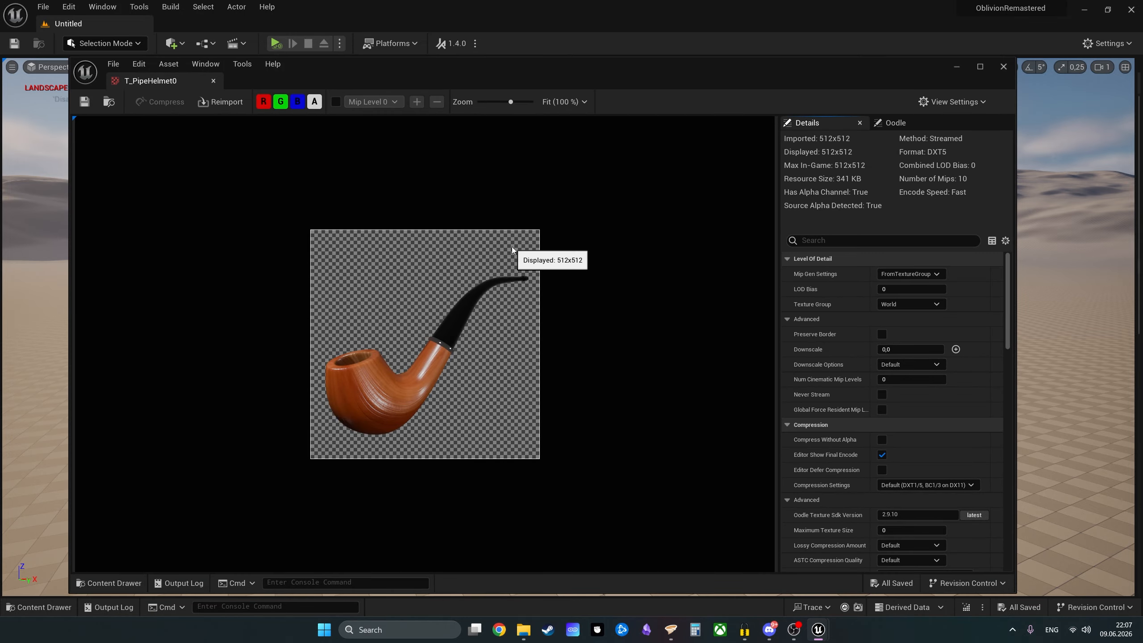
pyautogui.click(315, 103)
pyautogui.click(315, 103)
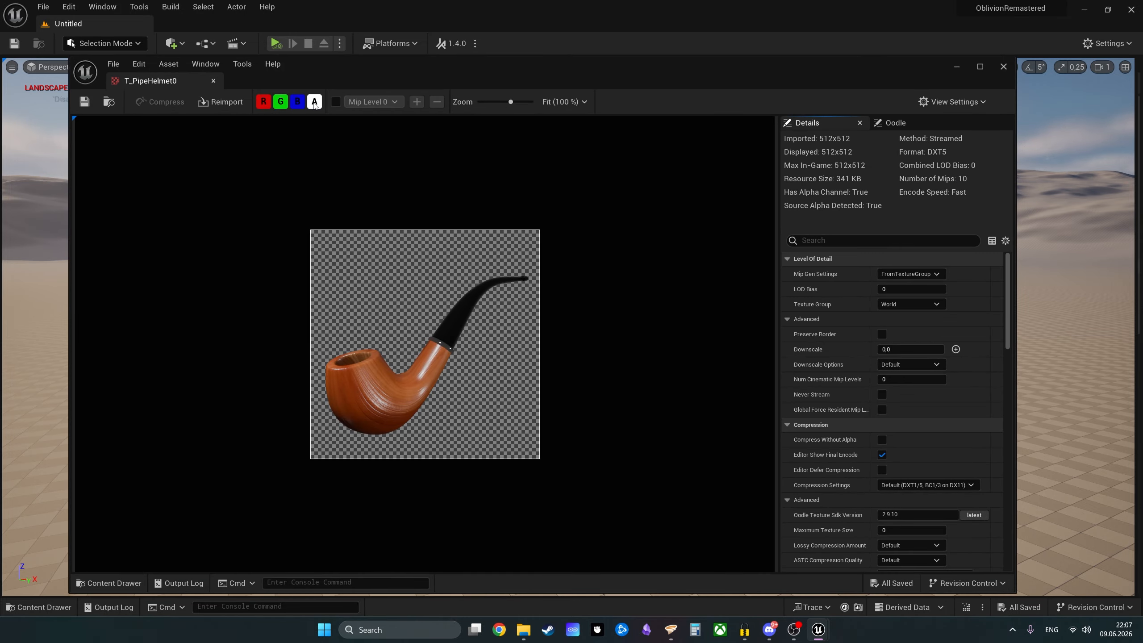
pyautogui.click(315, 103)
pyautogui.click(314, 103)
pyautogui.click(314, 102)
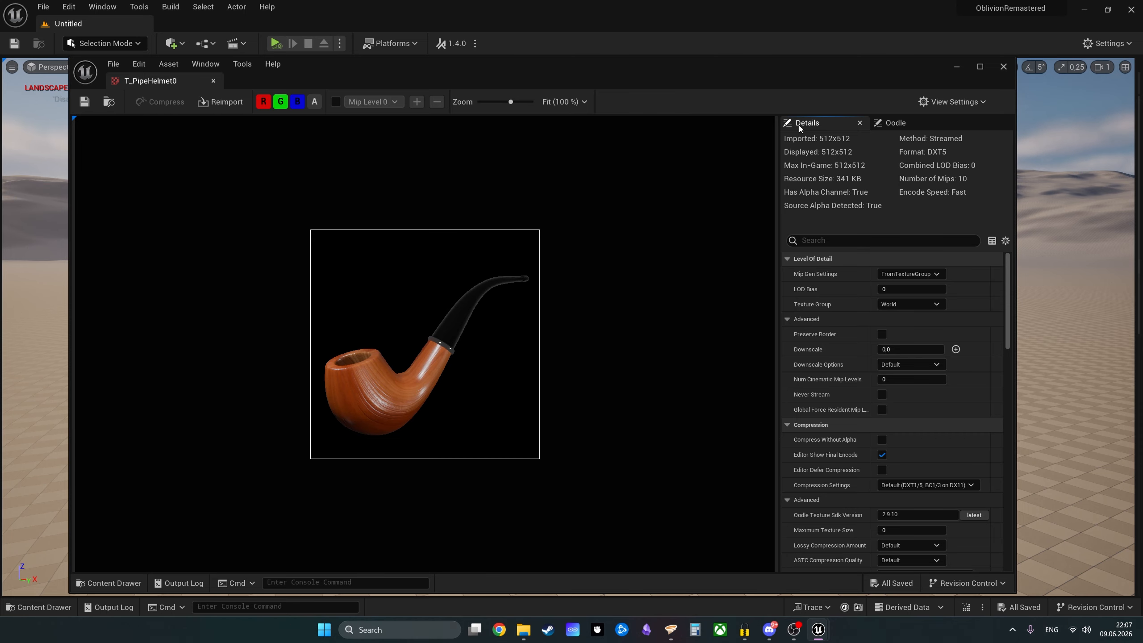
pyautogui.click(1004, 67)
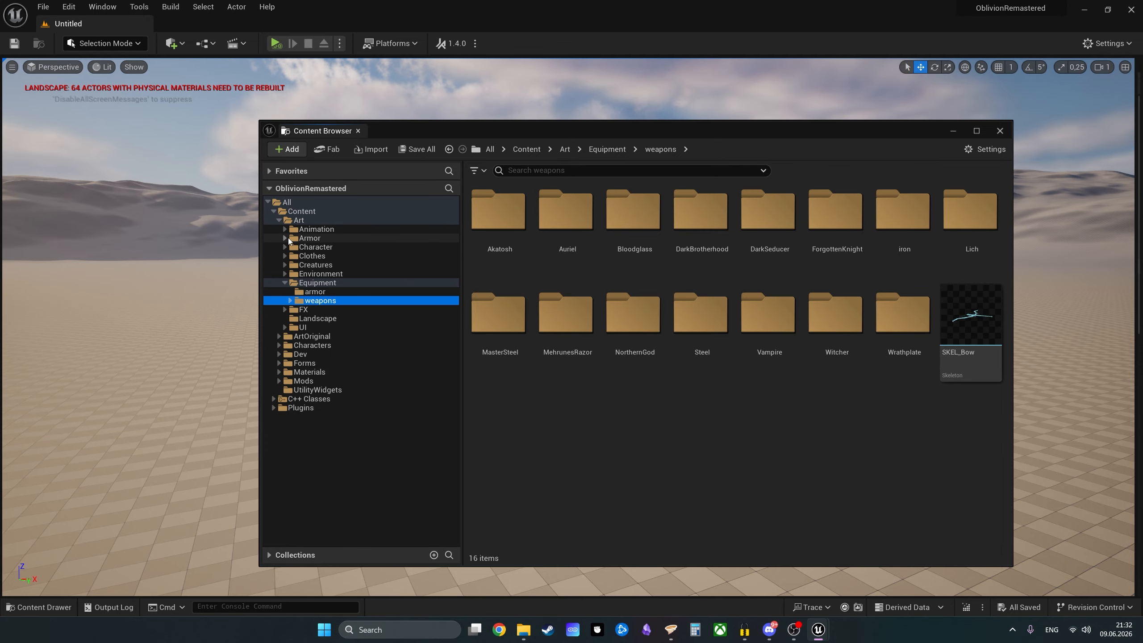
# Step: Create a folder named RockmikPipe inside the Art/Armor content folder
pyautogui.click(285, 238)
pyautogui.rightClick(335, 238)
pyautogui.click(387, 246)
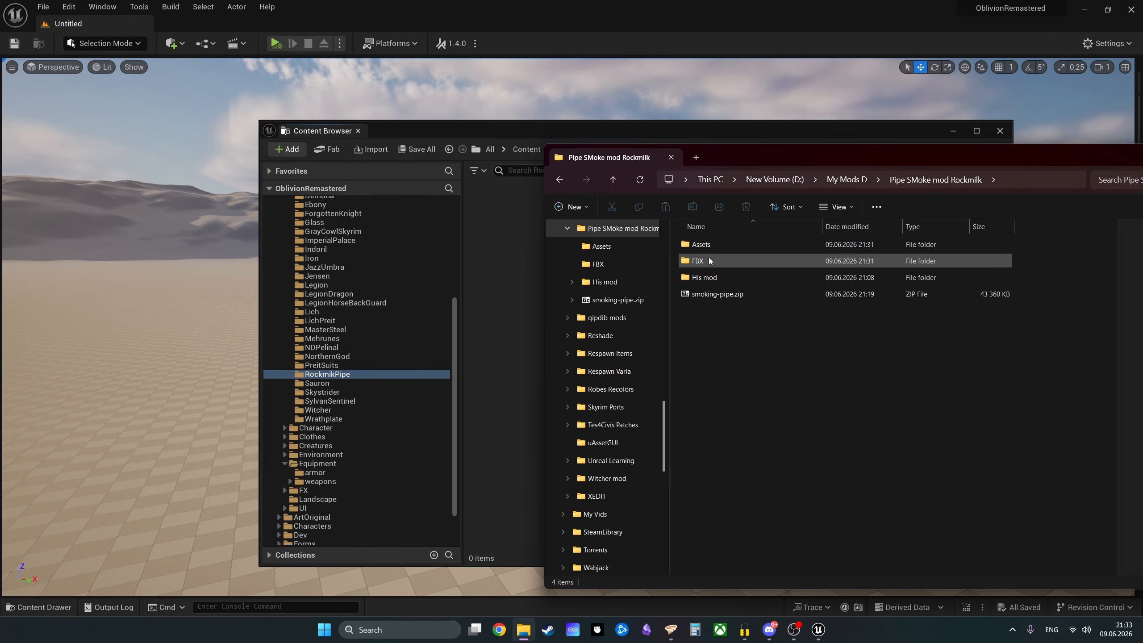
# Step: Import SK_Pipe_Helmet.fbx from the mod's FBX folder into Armor/RockmikPipe as a skeletal mesh using the SKEL_HumanoidSkeleton skeleton
pyautogui.doubleClick(702, 261)
pyautogui.click(749, 246)
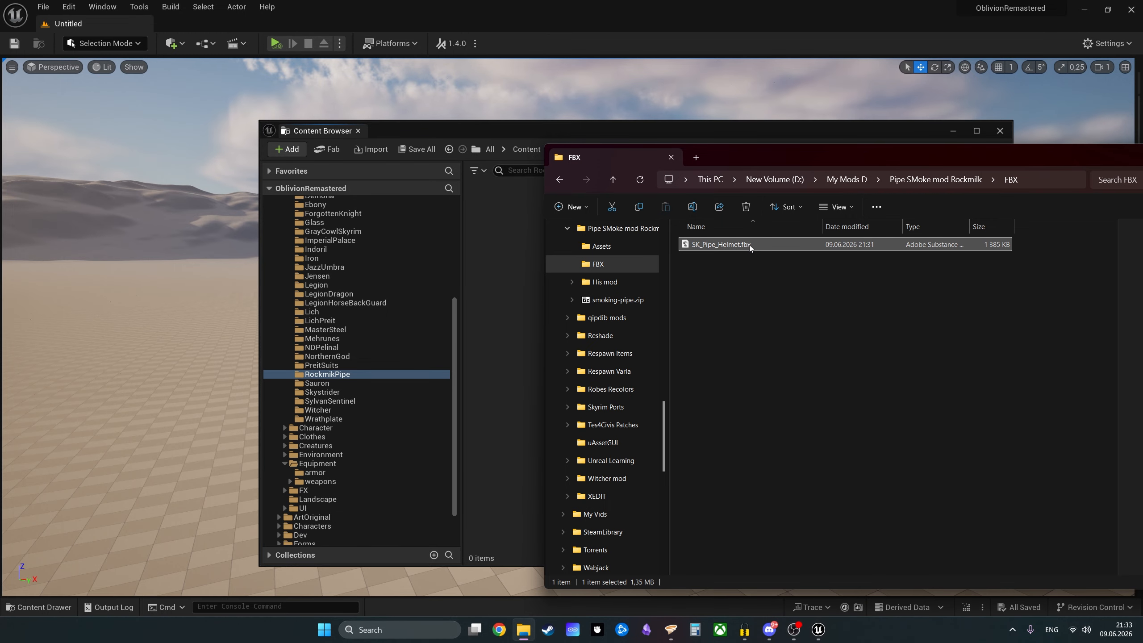
pyautogui.moveTo(512, 276); pyautogui.dragTo(512, 277)
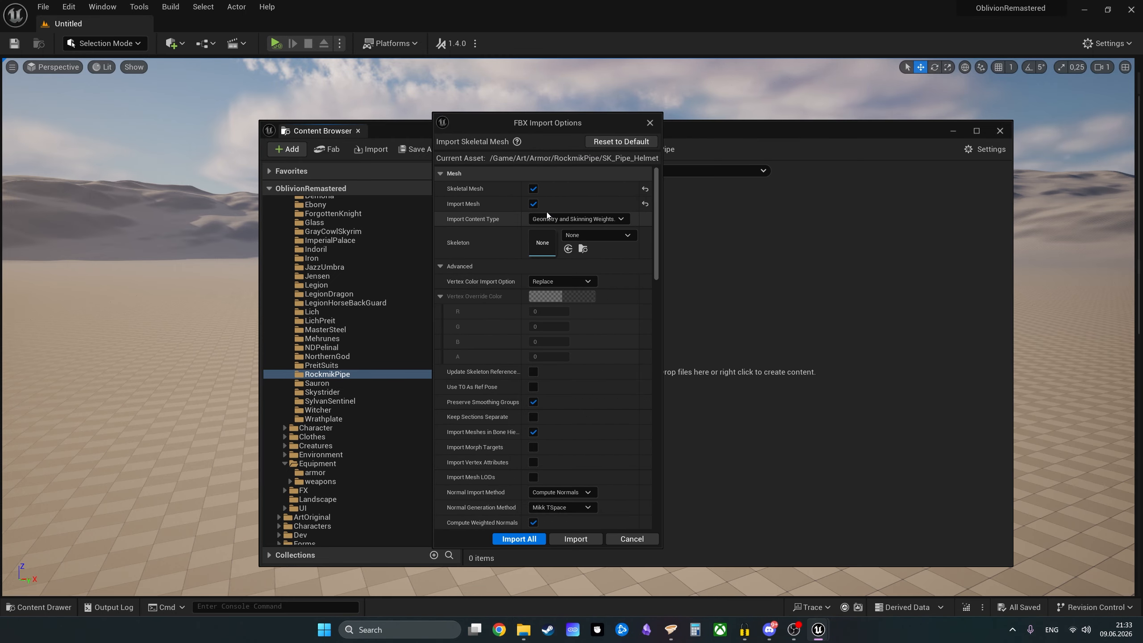
pyautogui.click(599, 234)
pyautogui.write('hum')
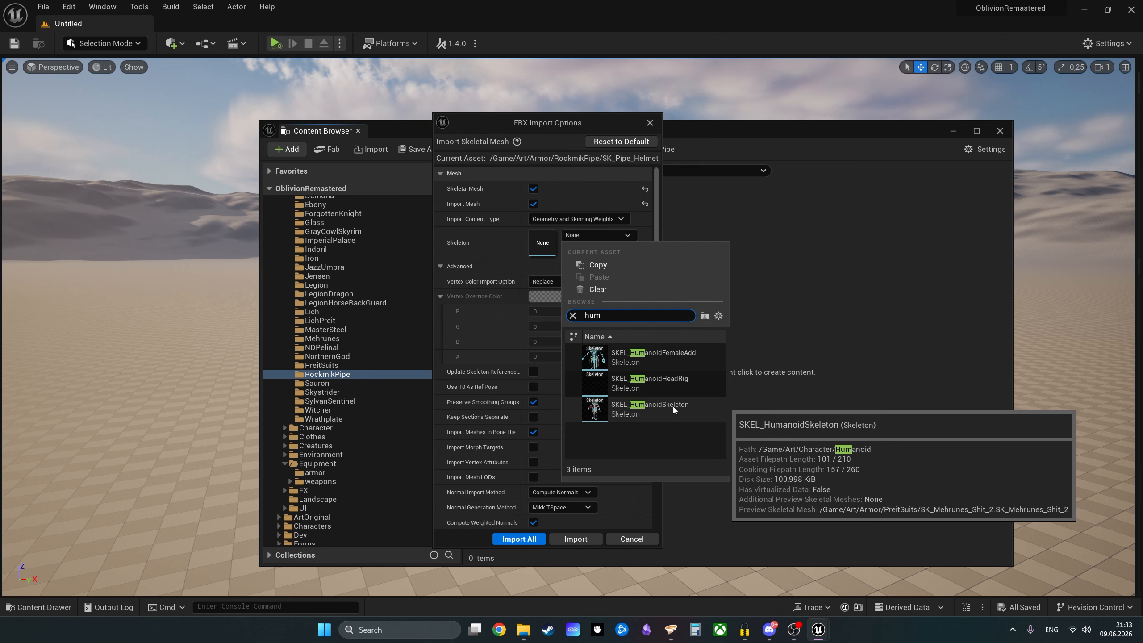
pyautogui.click(639, 381)
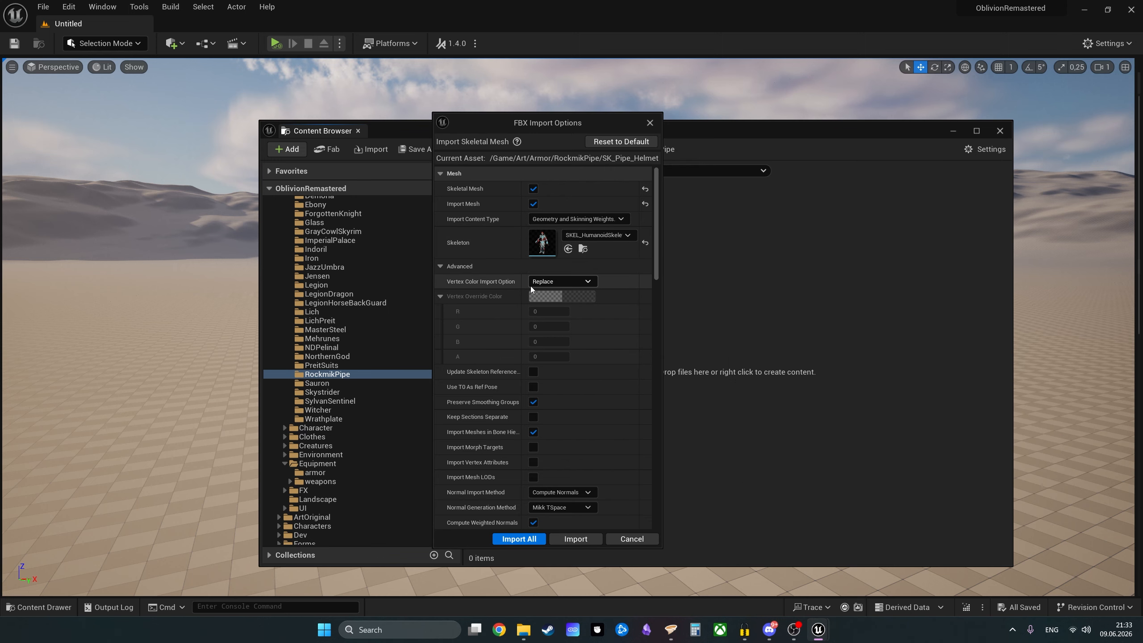
pyautogui.scroll(-5, 647, 344)
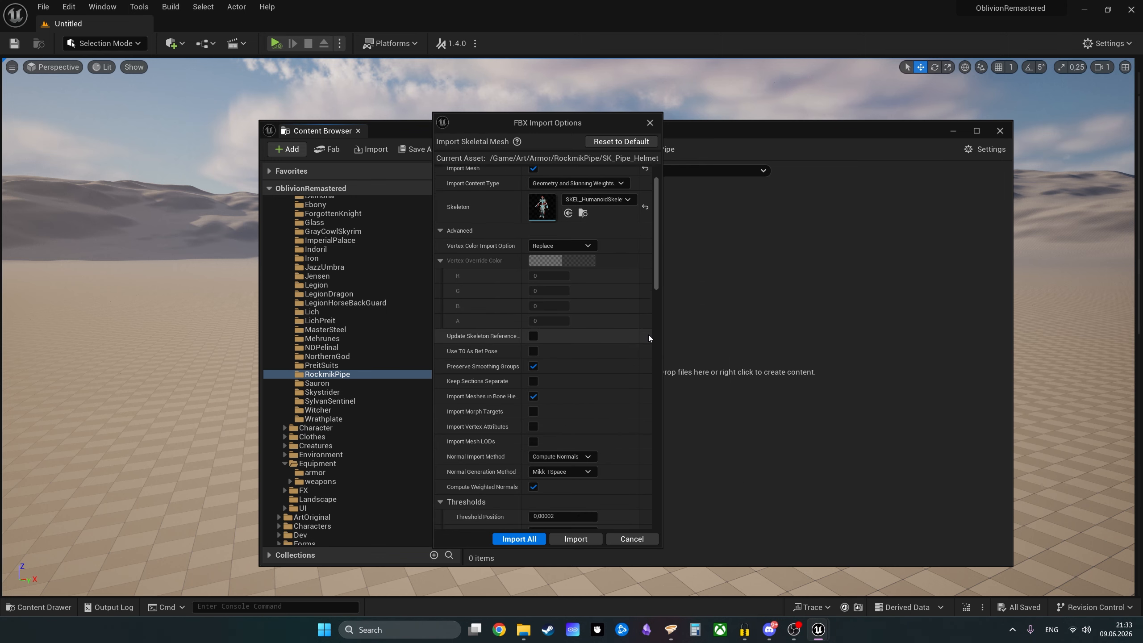
pyautogui.scroll(-6, 646, 295)
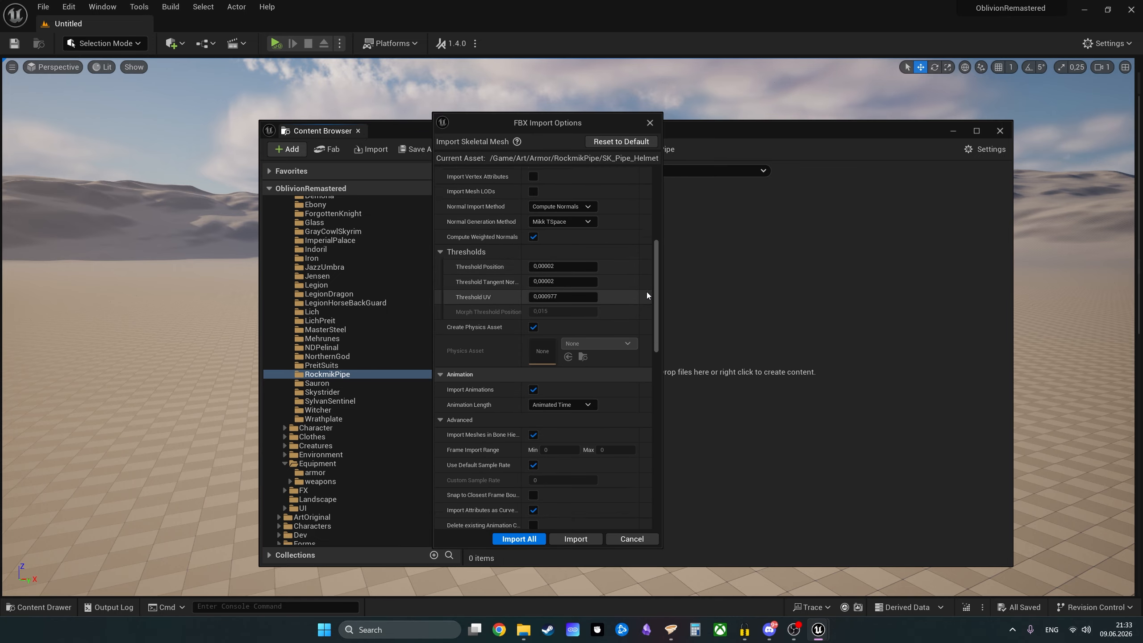
pyautogui.scroll(-10, 643, 342)
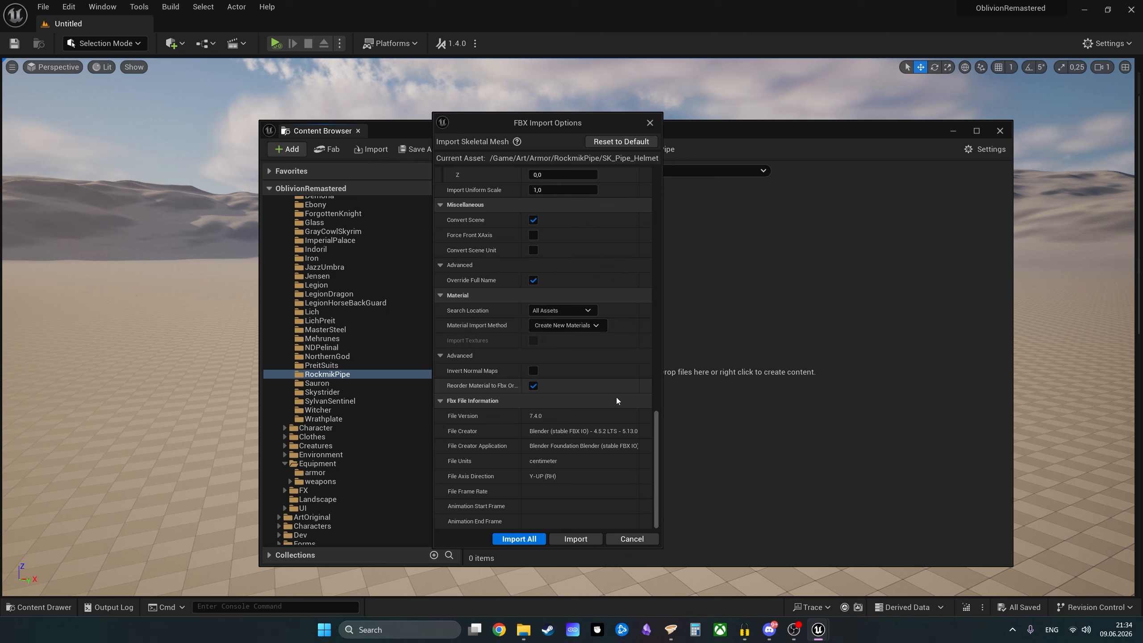
pyautogui.click(576, 540)
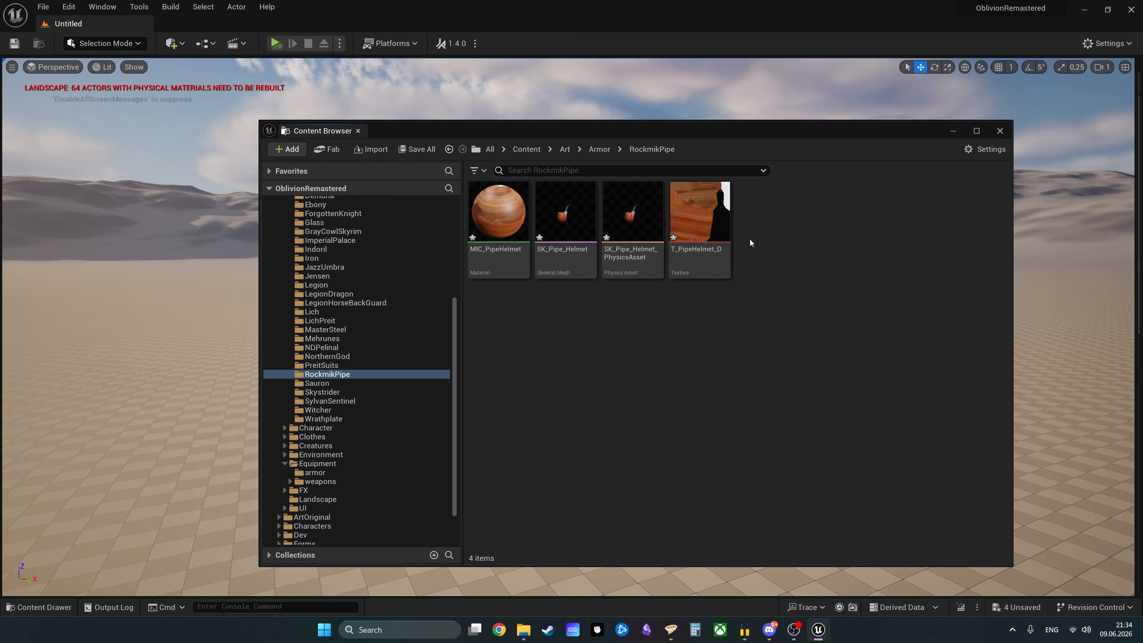
# Step: Force delete the SK_Pipe_Helmet_PhysicsAsset from the RockmikPipe folder
pyautogui.click(632, 254)
pyautogui.press('Delete')
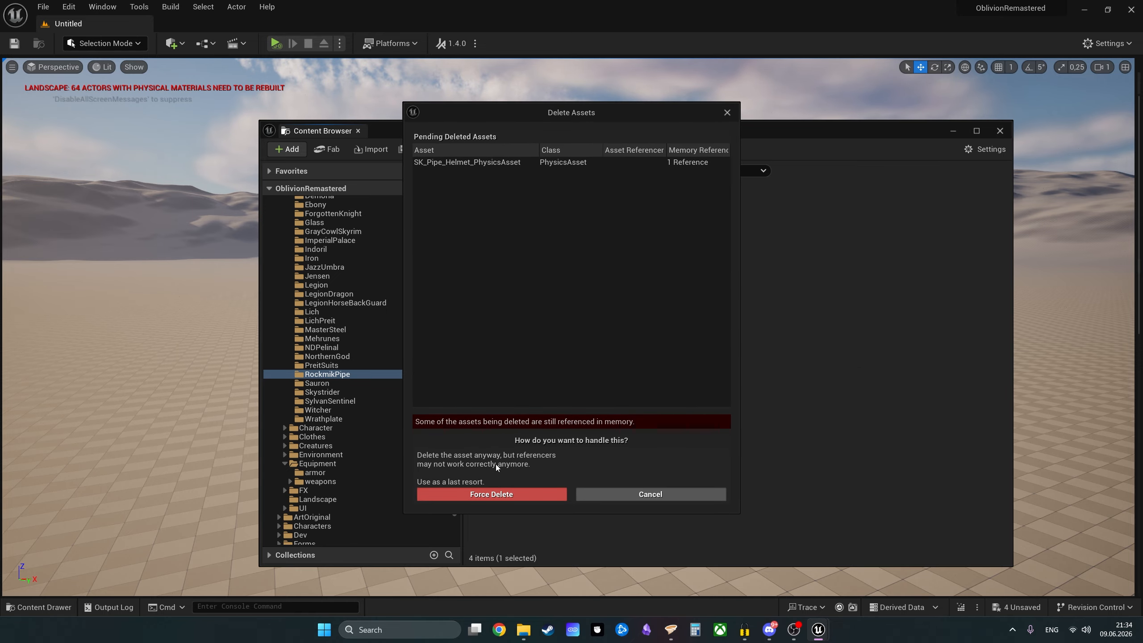
pyautogui.click(496, 487)
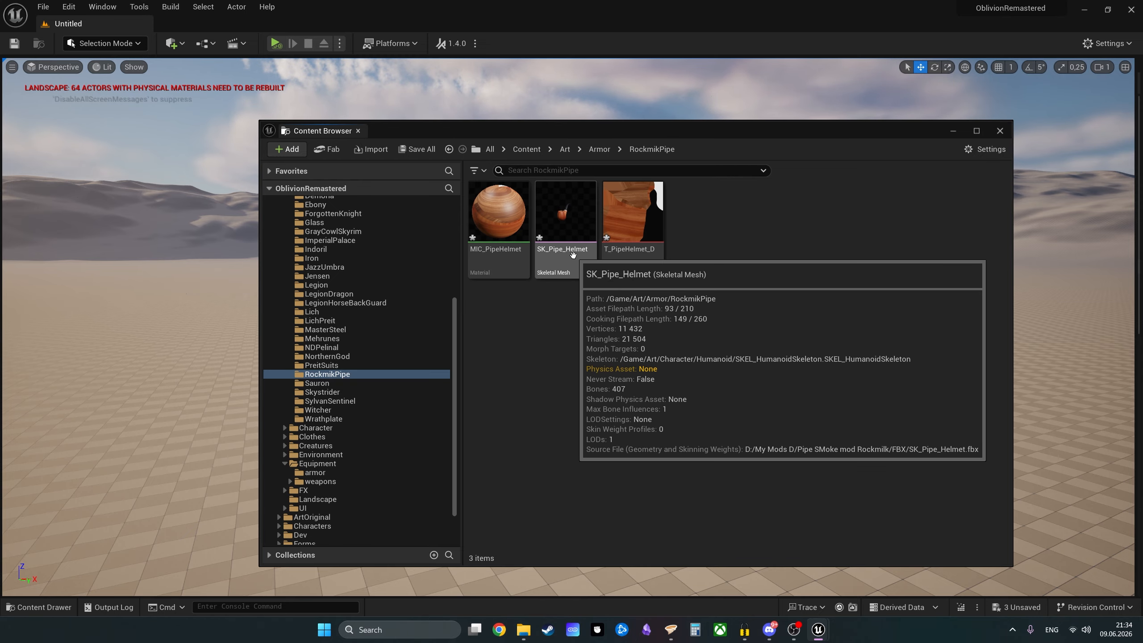
# Step: Check the imported SK_Pipe_Helmet skeletal mesh in its editor and save all modified assets
pyautogui.doubleClick(586, 255)
pyautogui.scroll(-4, 762, 259)
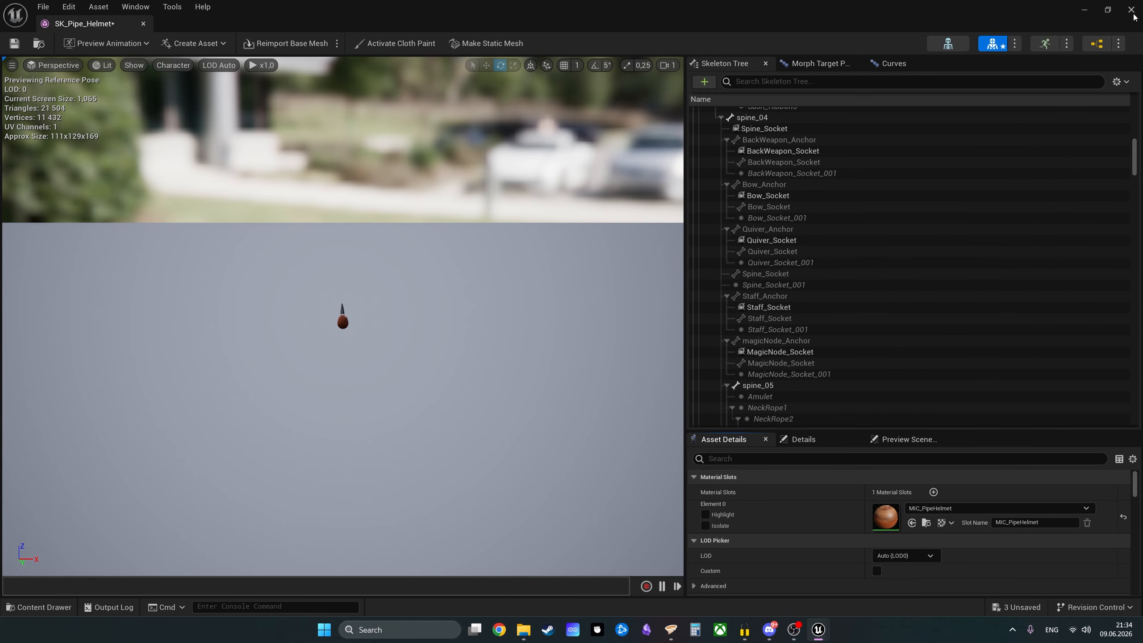
pyautogui.click(1131, 9)
pyautogui.click(496, 251)
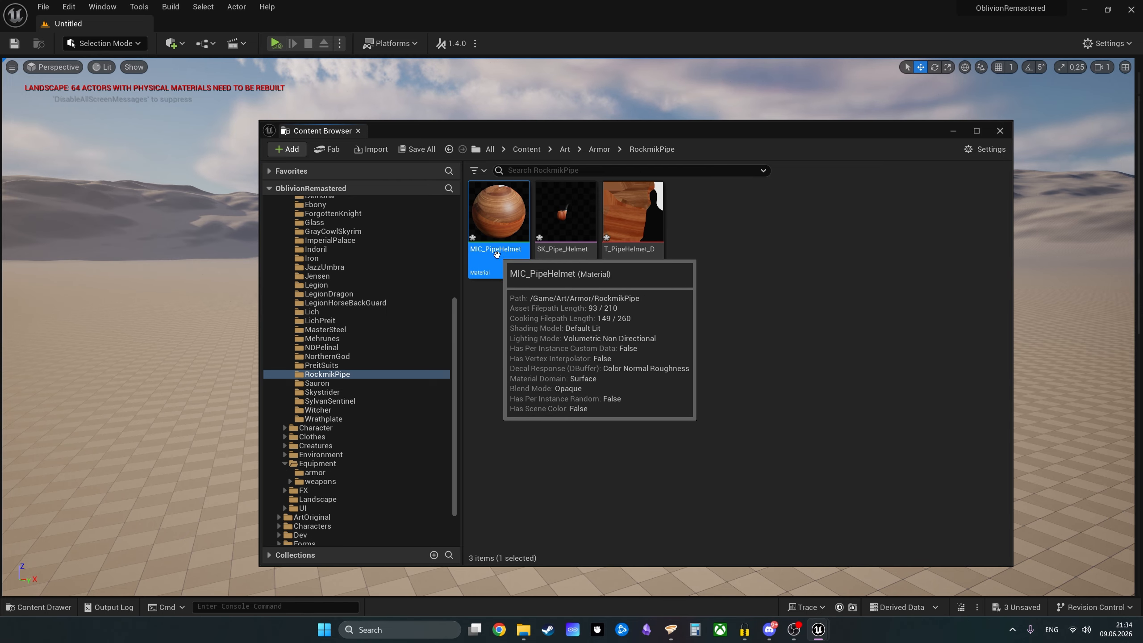
pyautogui.click(417, 149)
pyautogui.click(658, 439)
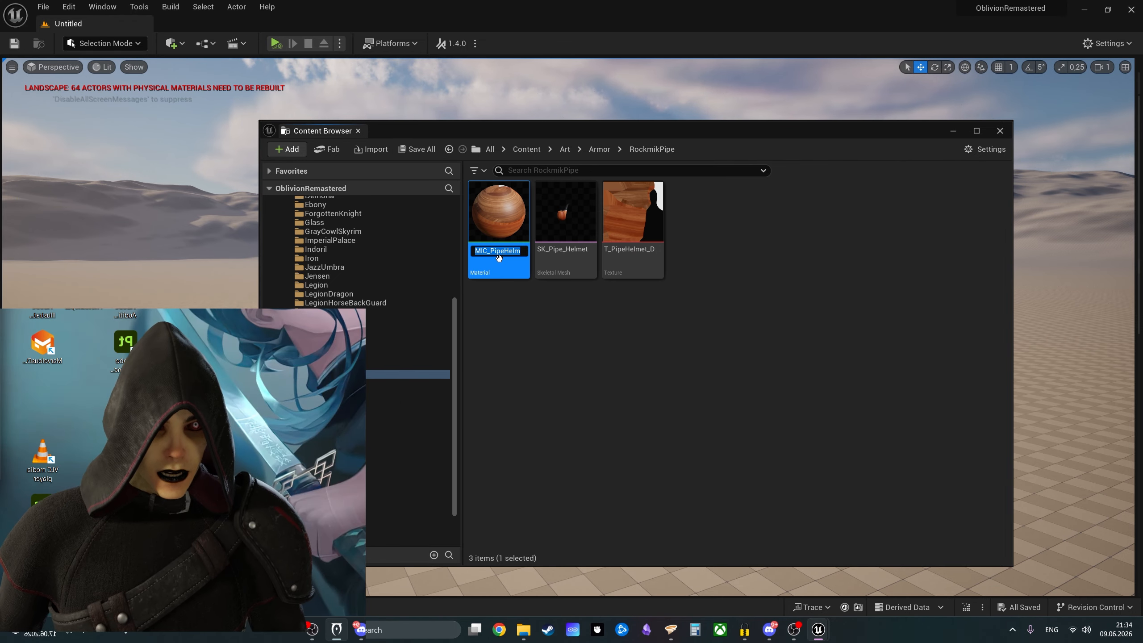
# Step: Rename the imported MIC_PipeHelmet material as MIC_PipeHelmet_old
pyautogui.click(498, 249)
pyautogui.write('_old')
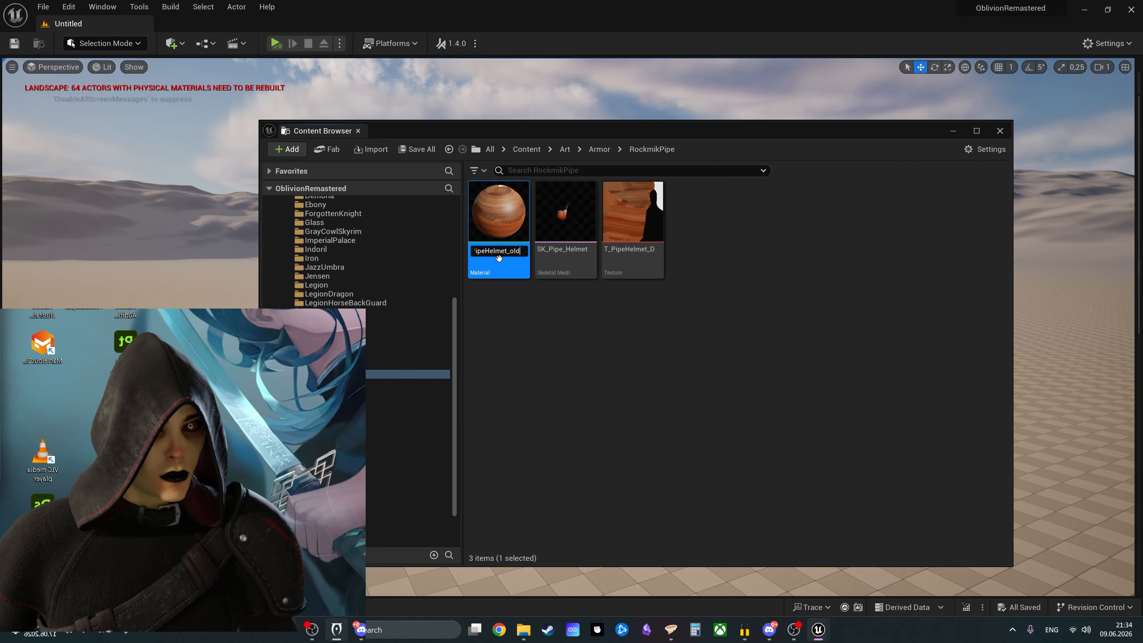
pyautogui.press('Return')
# Step: Create a material instance named MIC_PipeHelmet in the RockmikPipe folder and open it for editing
pyautogui.rightClick(548, 317)
pyautogui.moveTo(641, 409)
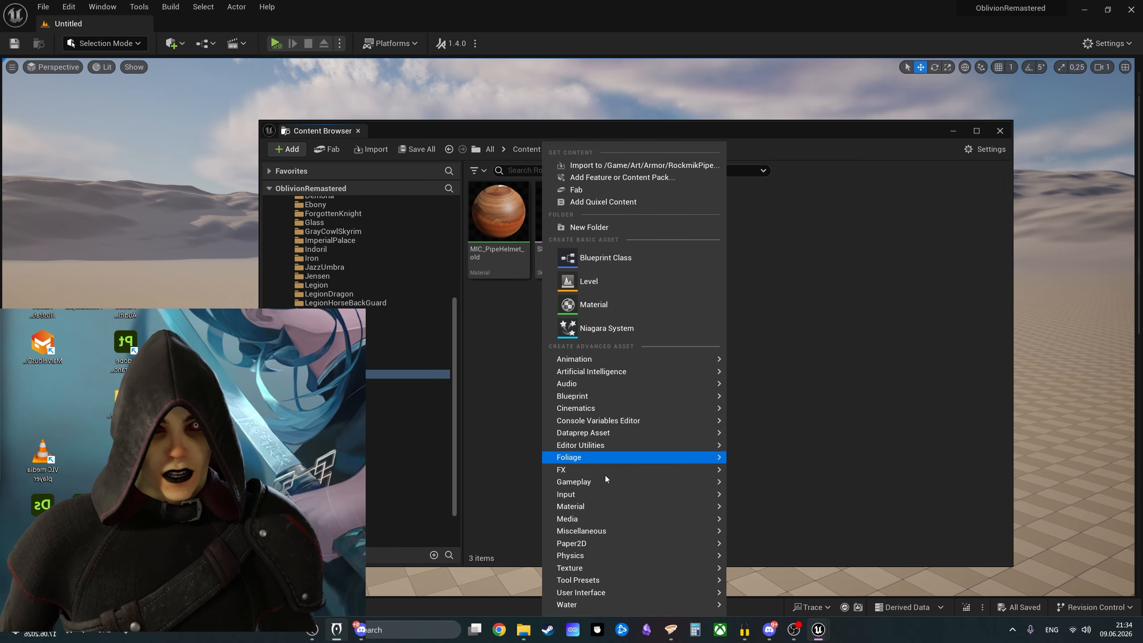
pyautogui.moveTo(630, 506)
pyautogui.click(793, 459)
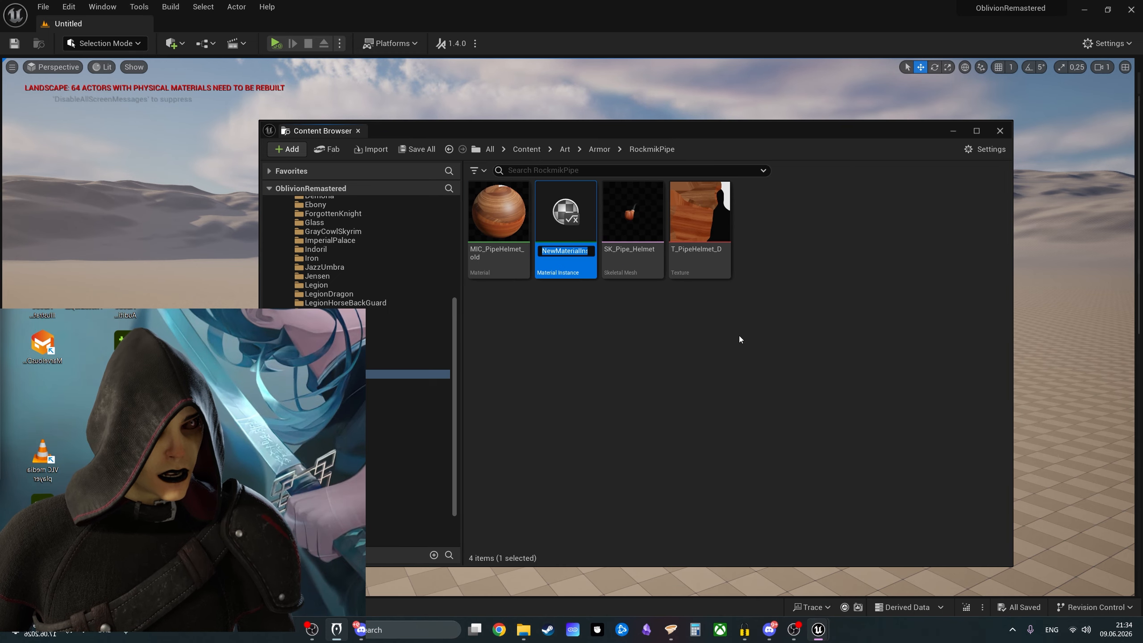
pyautogui.write('MIC_PipeHelmet')
pyautogui.press('Return')
pyautogui.doubleClick(494, 259)
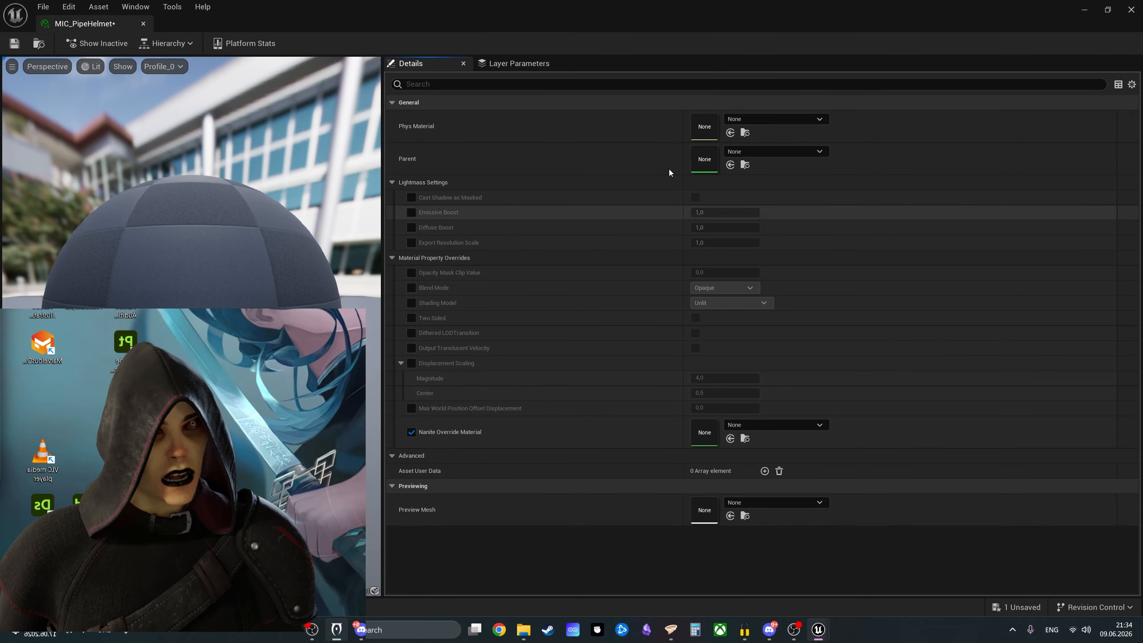
pyautogui.click(763, 120)
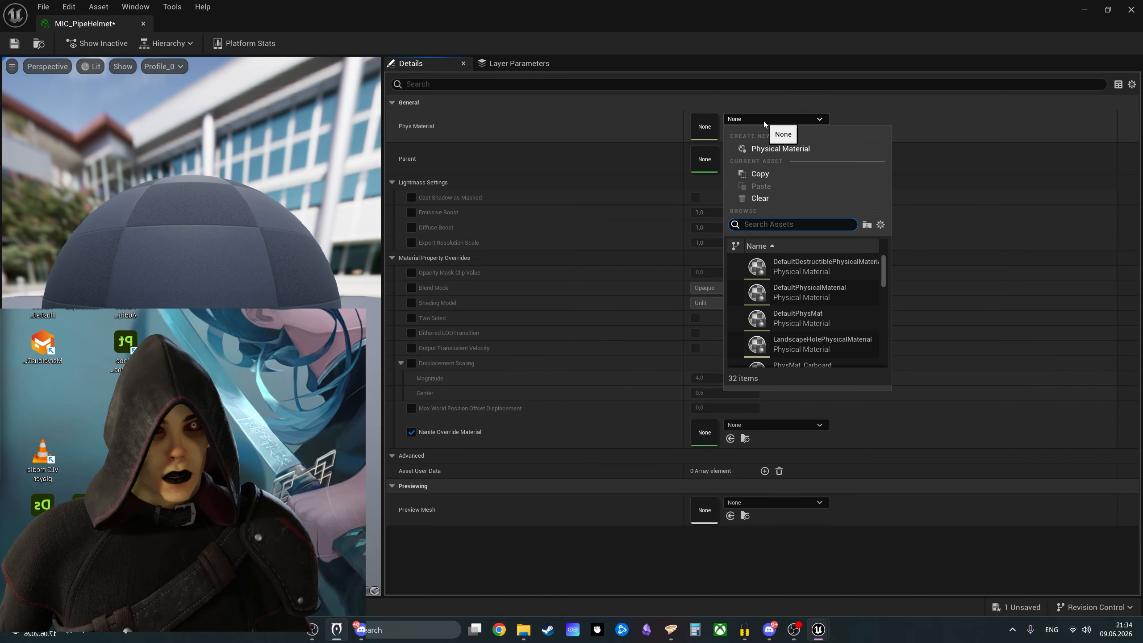
pyautogui.write('fpscl')
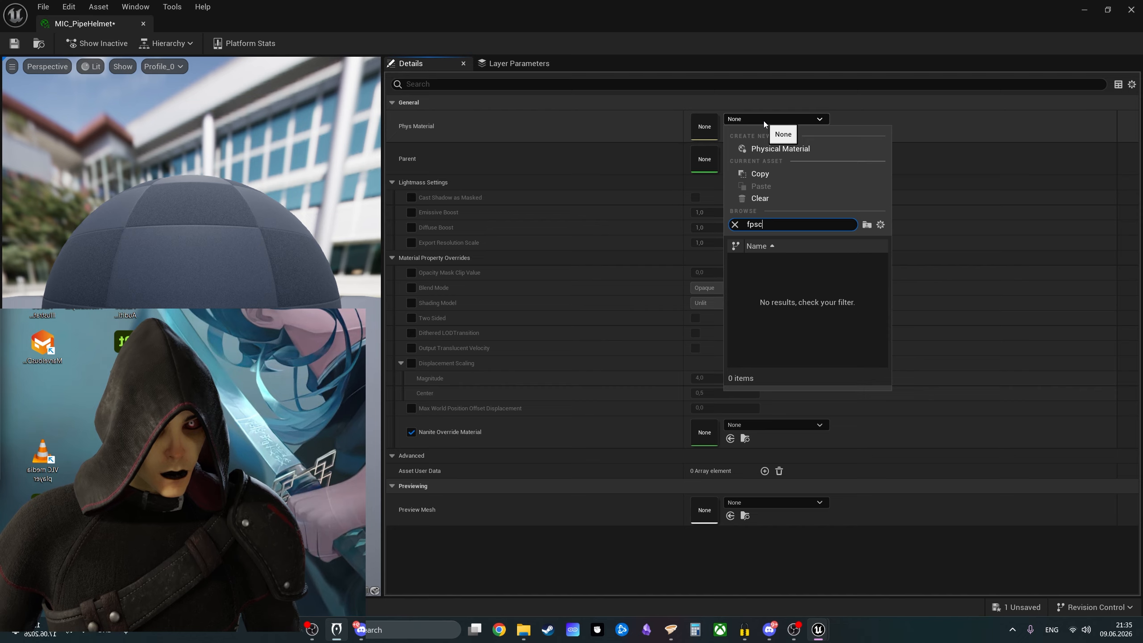
pyautogui.press('BackSpace')
pyautogui.press('BackSpace')
pyautogui.press('BackSpace')
pyautogui.press('BackSpace')
pyautogui.click(674, 162)
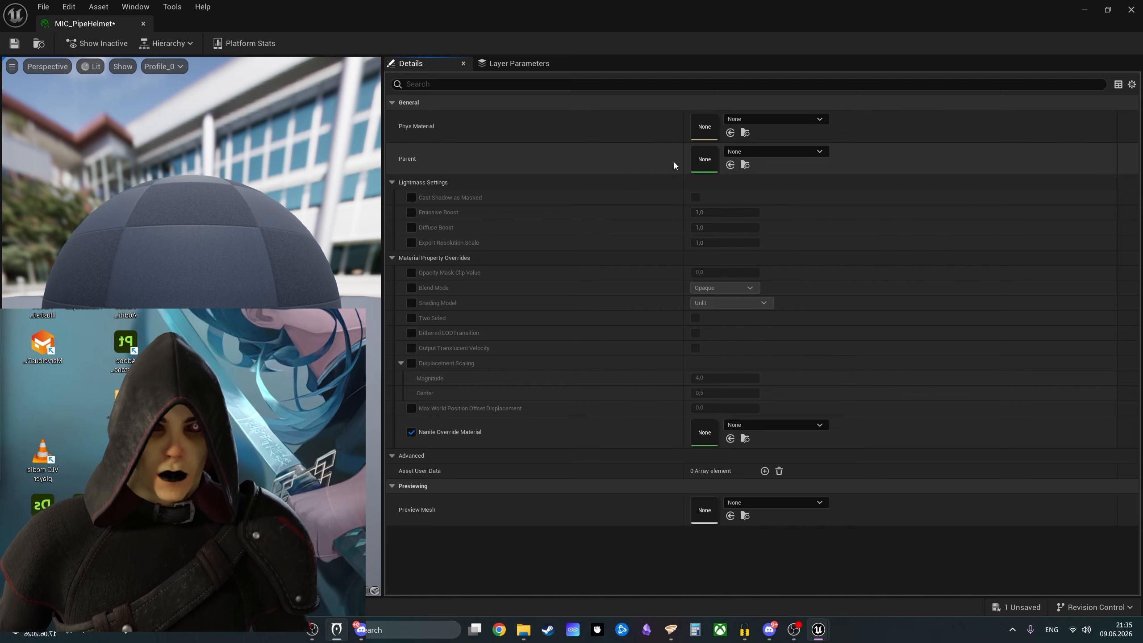
# Step: Set the instance's parent to MIC_T_BaseMaterial_FPSClippingFix_UseNNRM and enable its Basecolor Map and NNRM Map parameters
pyautogui.click(762, 152)
pyautogui.write('fpscli')
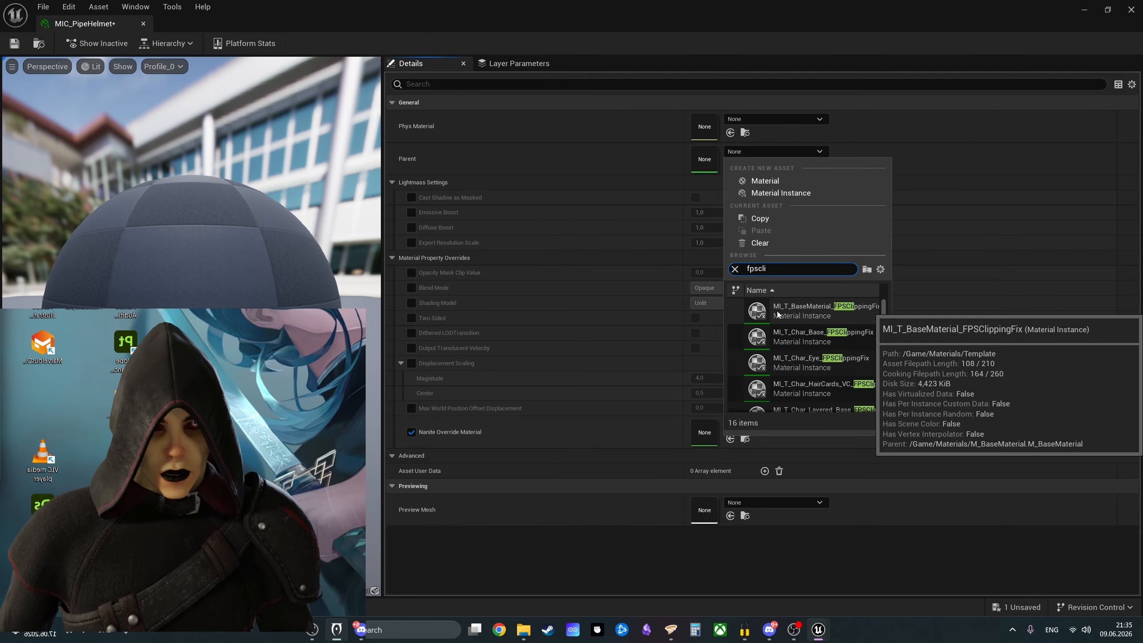
pyautogui.scroll(-5, 807, 334)
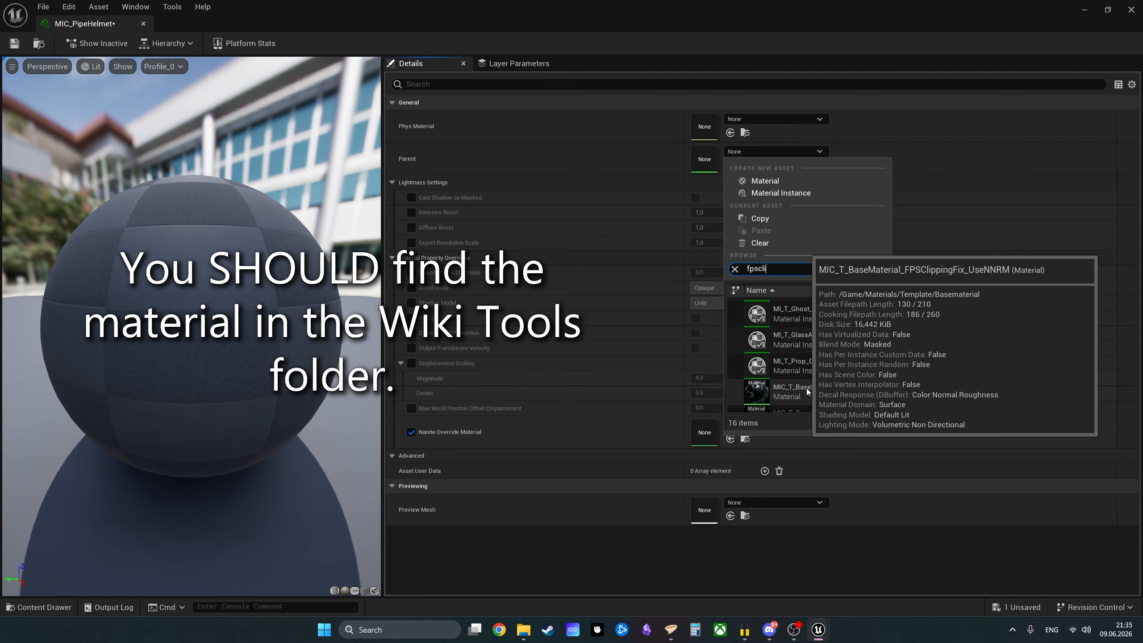
pyautogui.click(806, 388)
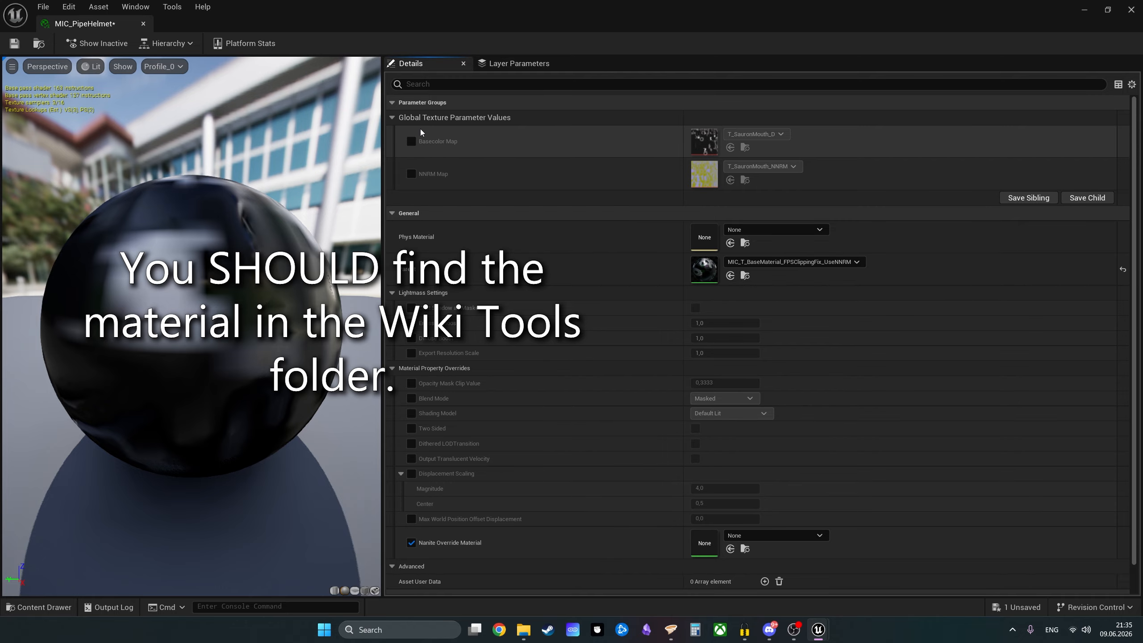
pyautogui.click(411, 142)
pyautogui.click(413, 173)
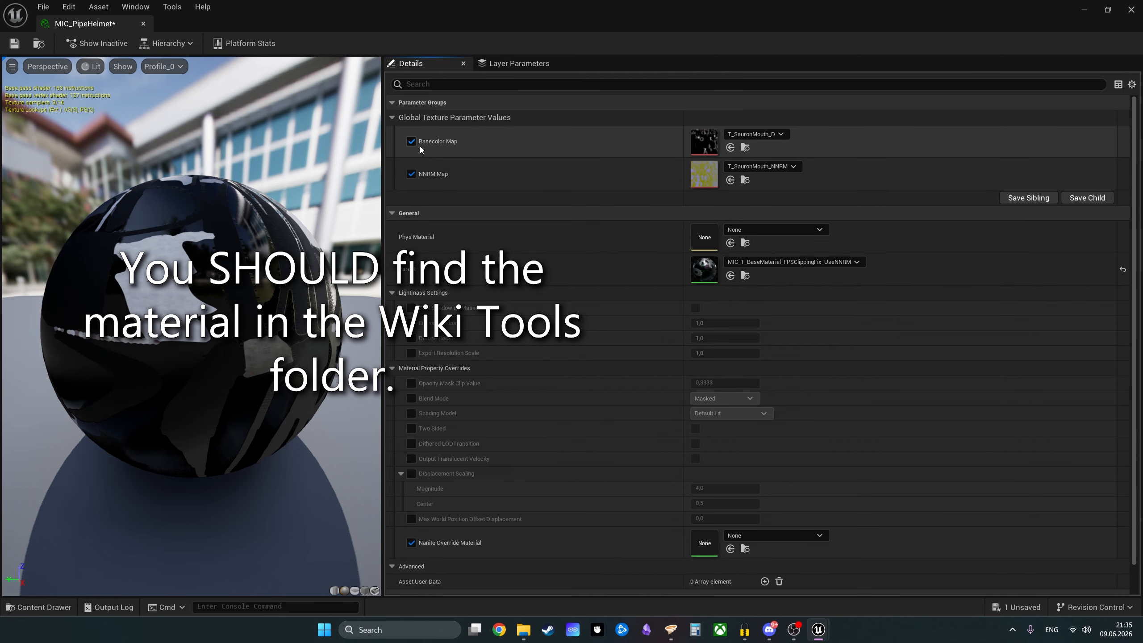
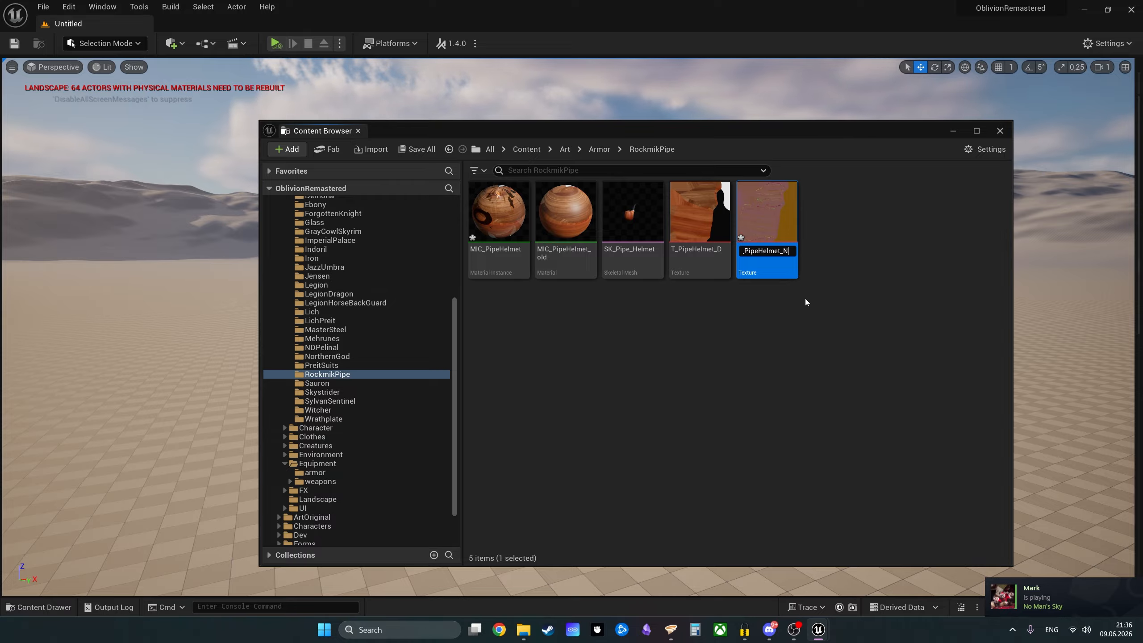
# Step: Rename the normal texture in the RockmikPipe folder as T_PipeHelmet_NNRM and open it for editing
pyautogui.press('Return')
pyautogui.doubleClick(768, 265)
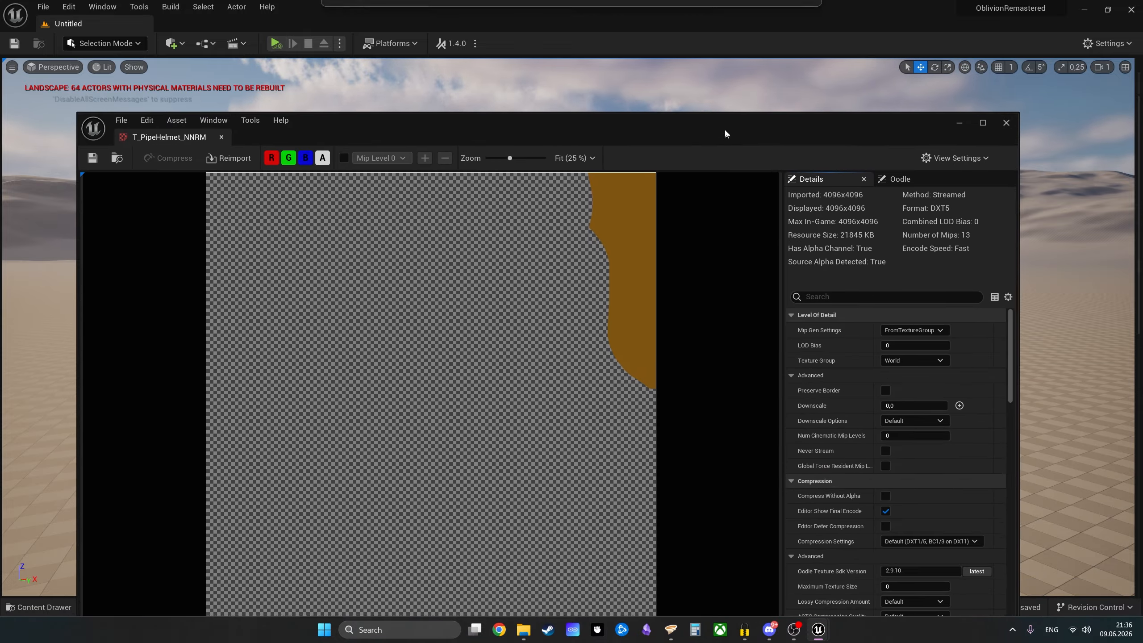
# Step: Examine the red, green, blue and alpha channels of the T_PipeHelmet_NNRM texture by toggling them individually
pyautogui.click(304, 156)
pyautogui.click(275, 157)
pyautogui.click(288, 158)
pyautogui.click(304, 159)
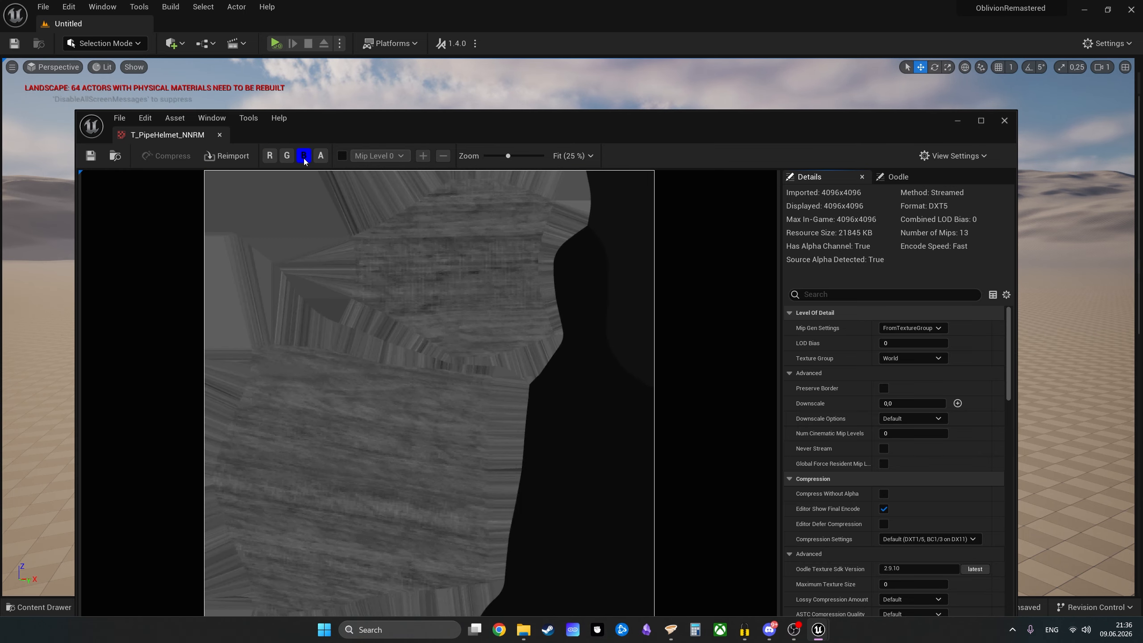
pyautogui.click(304, 158)
pyautogui.click(317, 158)
pyautogui.click(317, 158)
pyautogui.moveTo(479, 141); pyautogui.dragTo(472, 88)
pyautogui.click(297, 102)
pyautogui.click(280, 102)
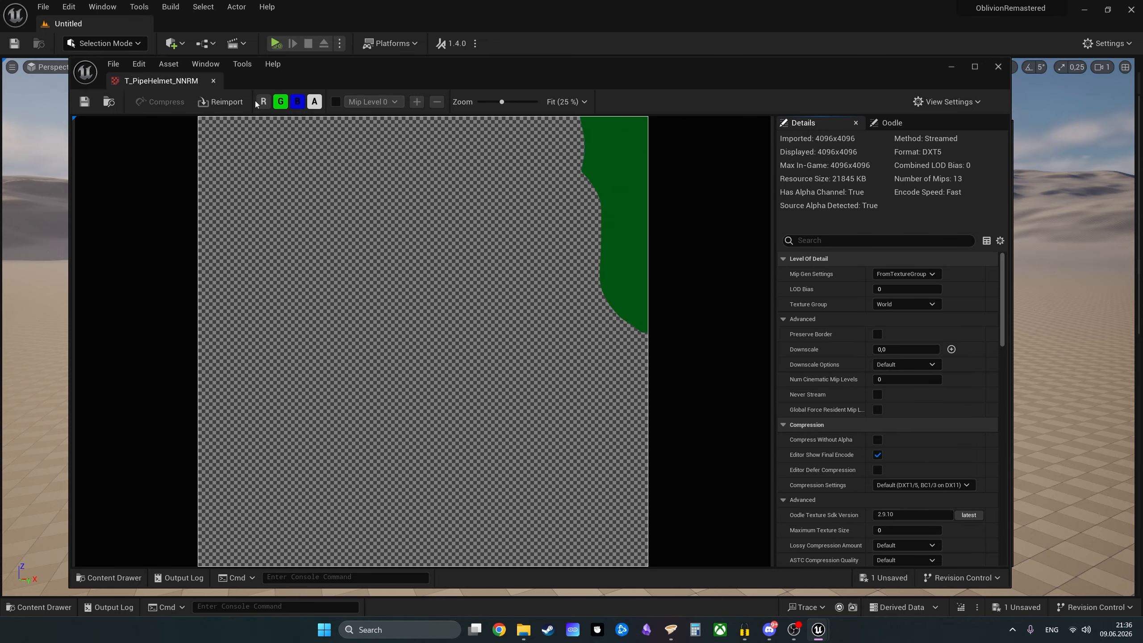
pyautogui.click(264, 102)
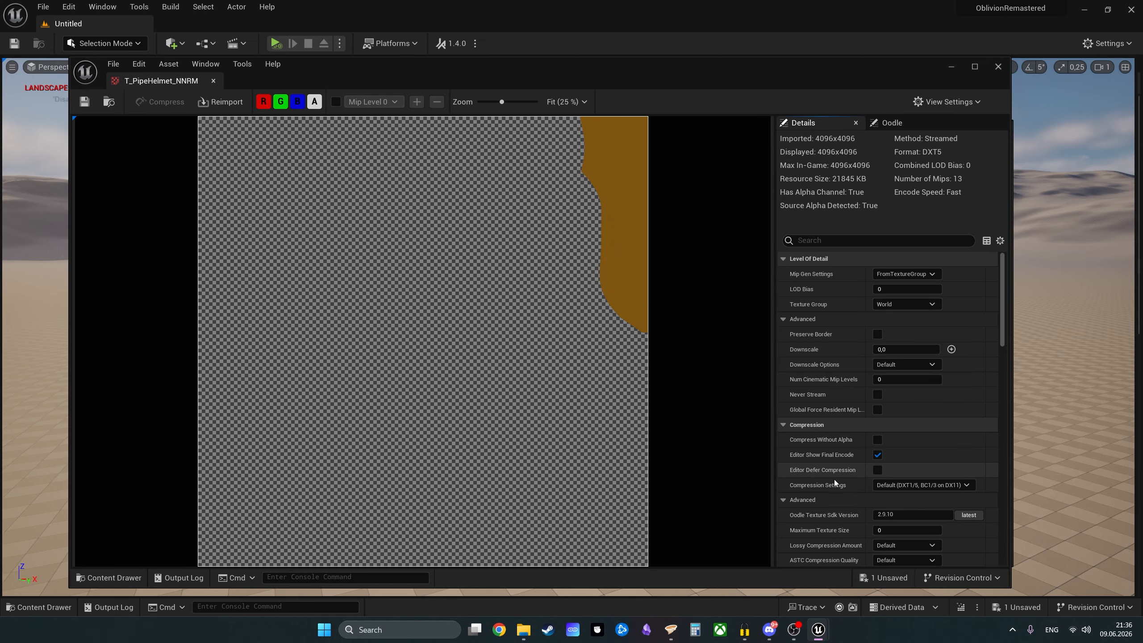
# Step: Set the texture's Compression Settings to Masks (no sRGB) and close the texture editor
pyautogui.click(890, 488)
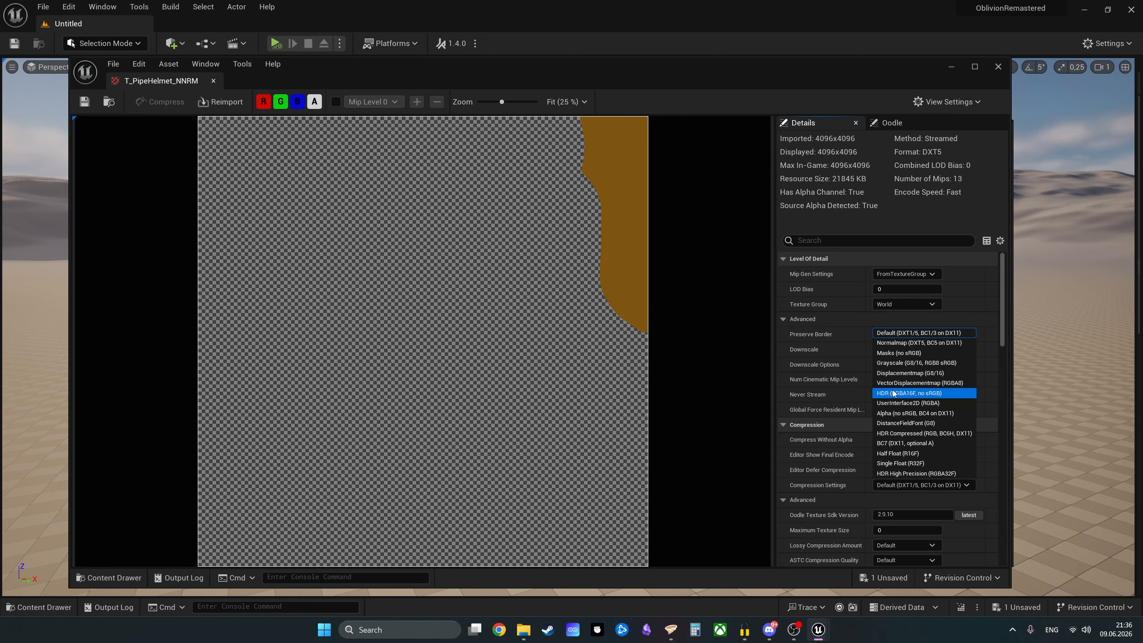
pyautogui.click(898, 353)
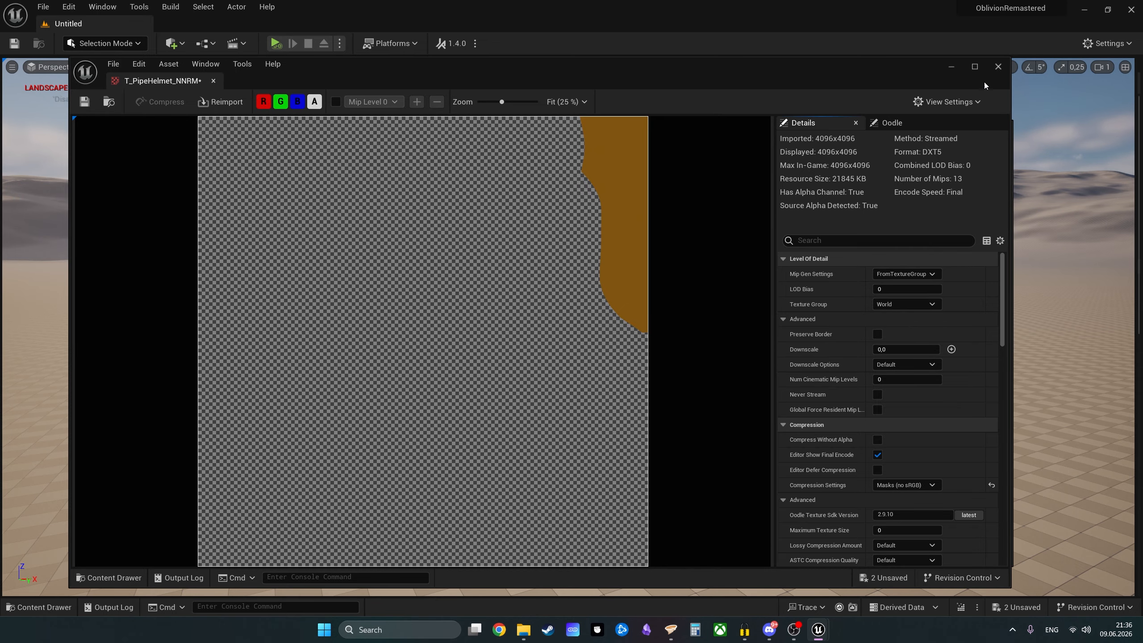
pyautogui.click(999, 67)
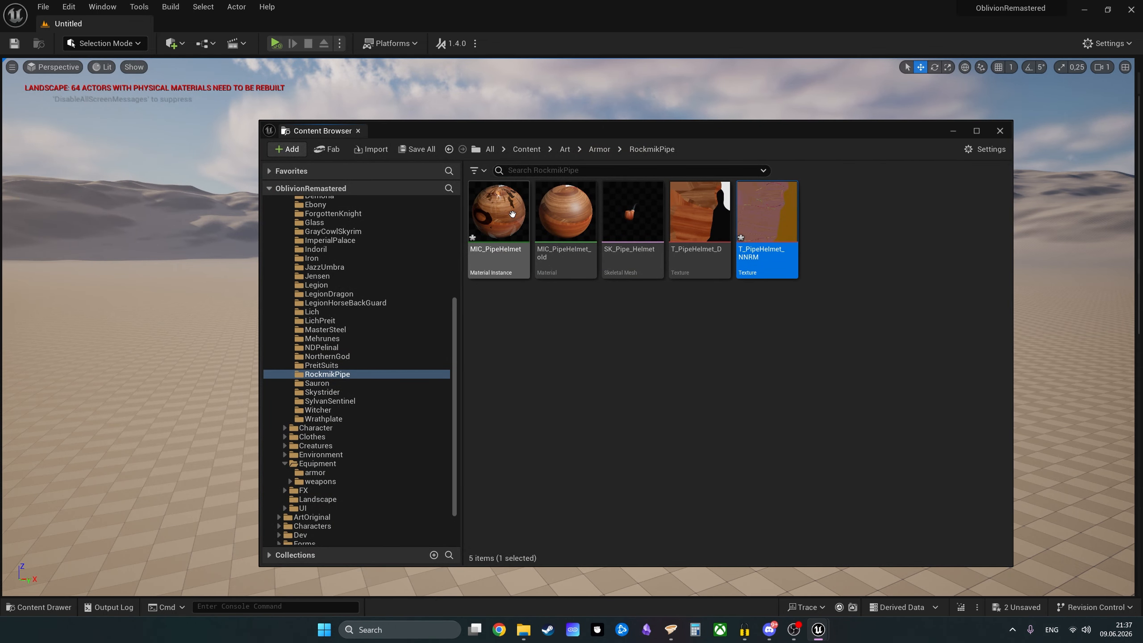
# Step: Try to set MIC_PipeHelmet's NNRM Map to T_PipeHelmet_NNRM and its Phys Material to PM_Wood
pyautogui.hotkey('alt', 'Tab')
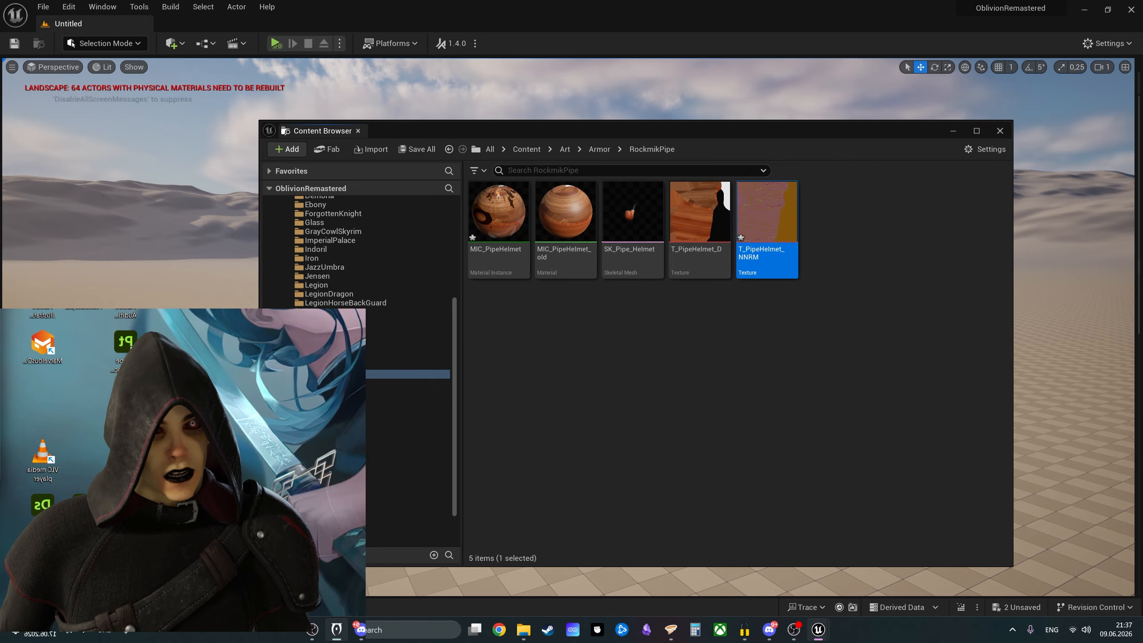
pyautogui.doubleClick(499, 225)
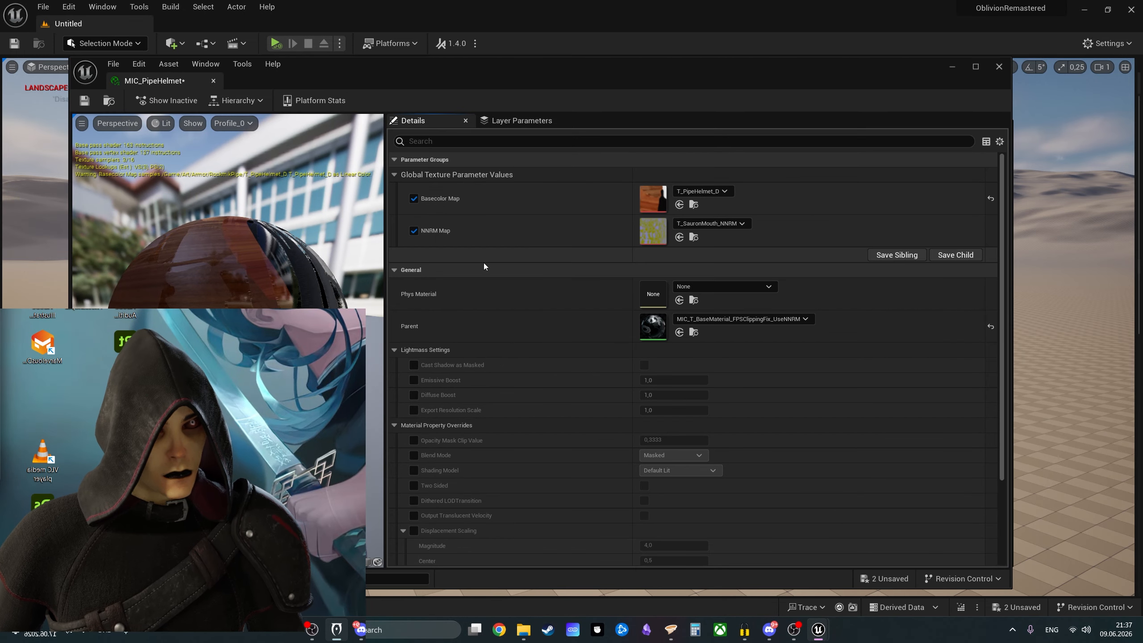
pyautogui.click(716, 224)
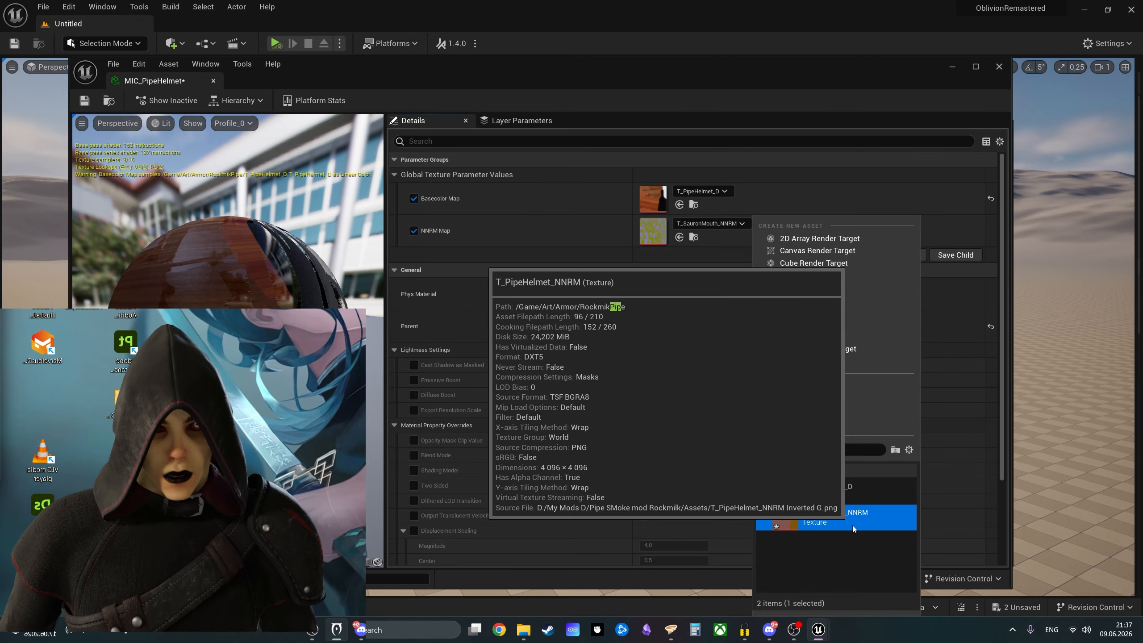
pyautogui.click(853, 526)
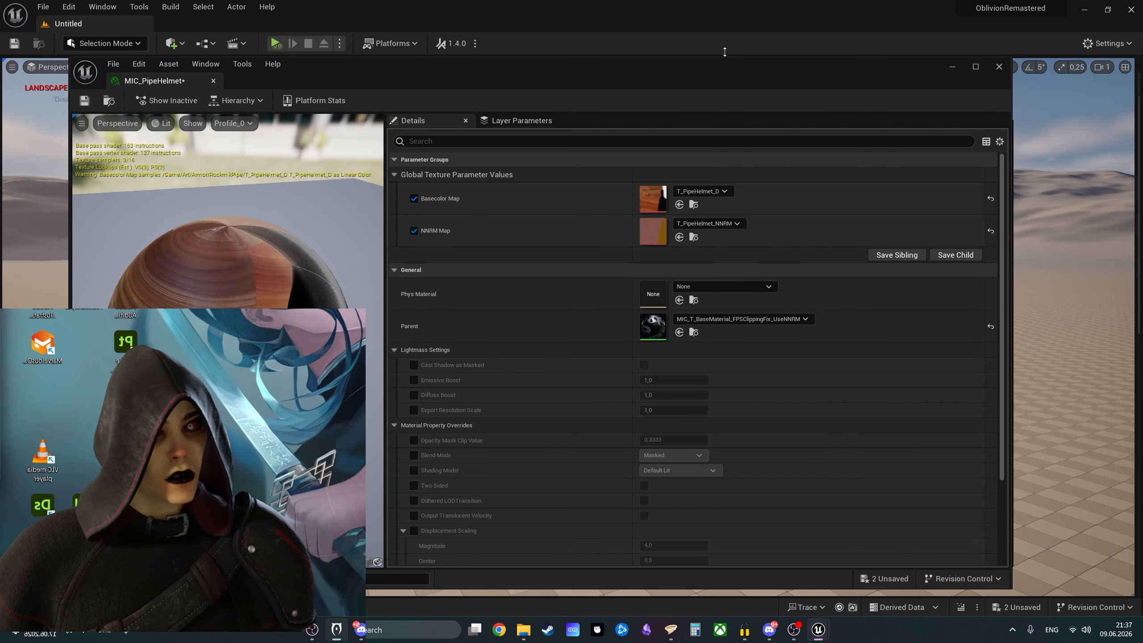
pyautogui.click(700, 286)
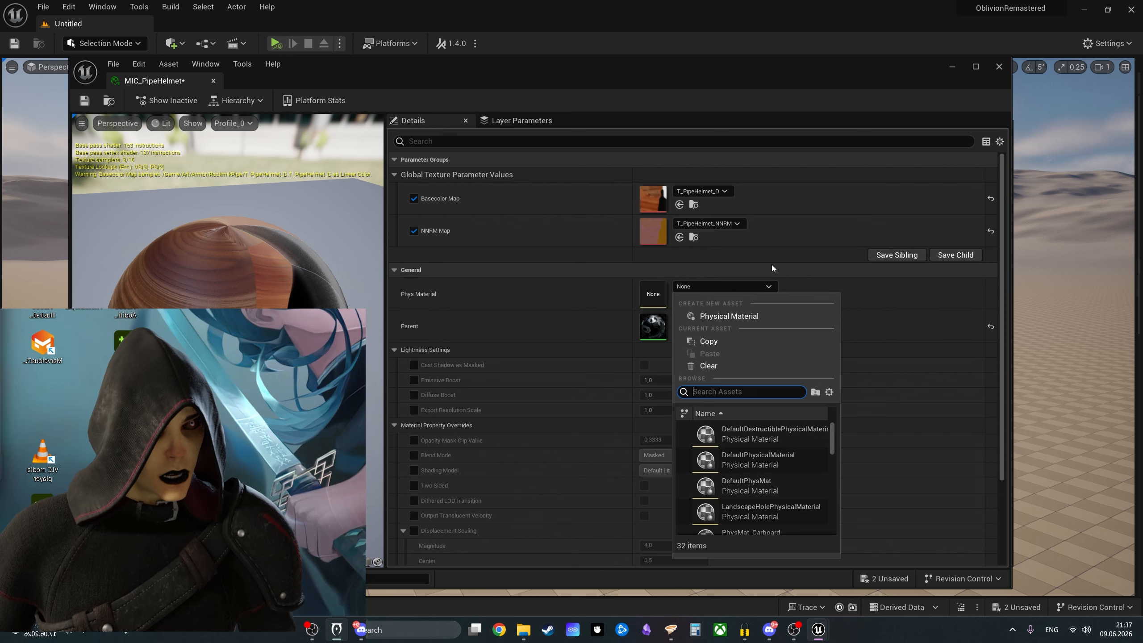
pyautogui.write('wood')
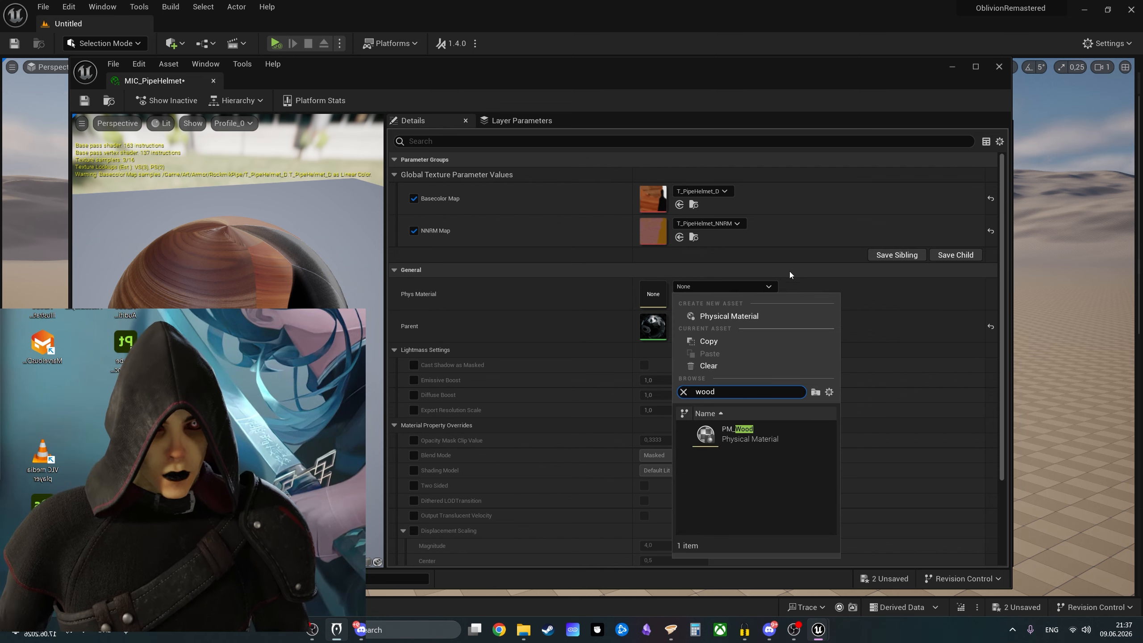
pyautogui.click(771, 429)
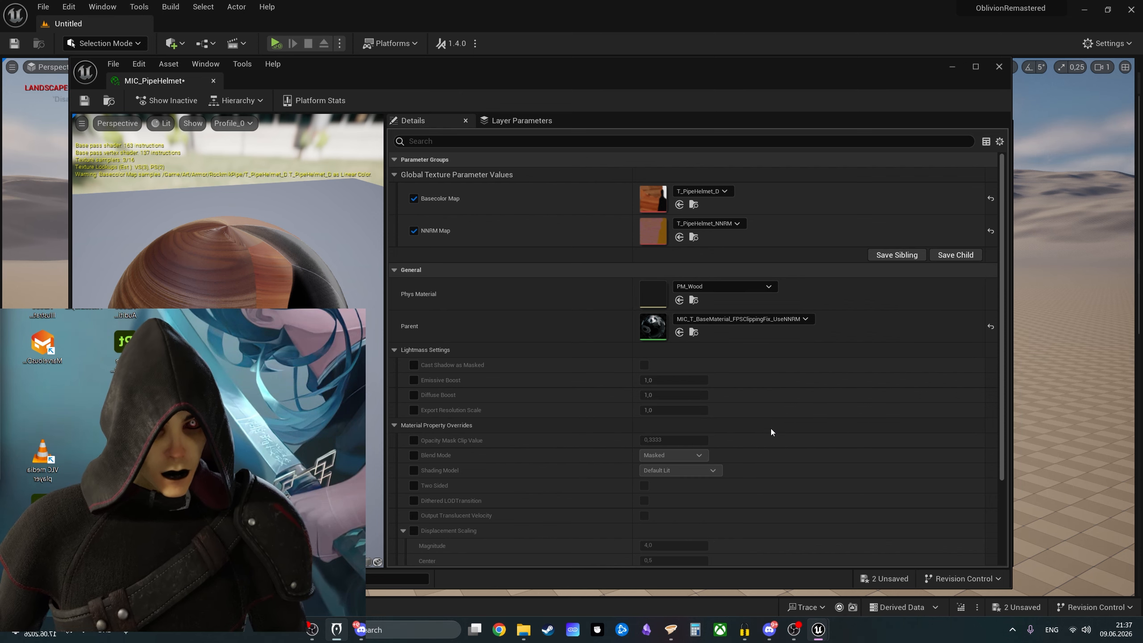
pyautogui.click(84, 100)
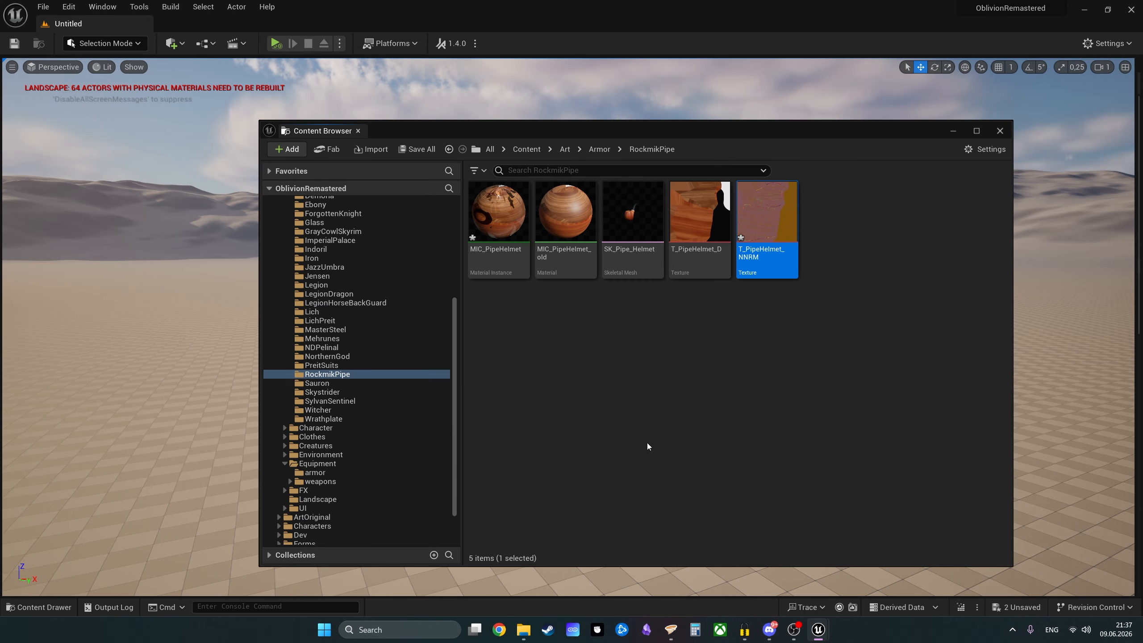
# Step: Return to the MIC_PipeHelmet instance, assign T_PipeHelmet_NNRM to its NNRM Map and check the preview sphere
pyautogui.hotkey('alt', 'Tab')
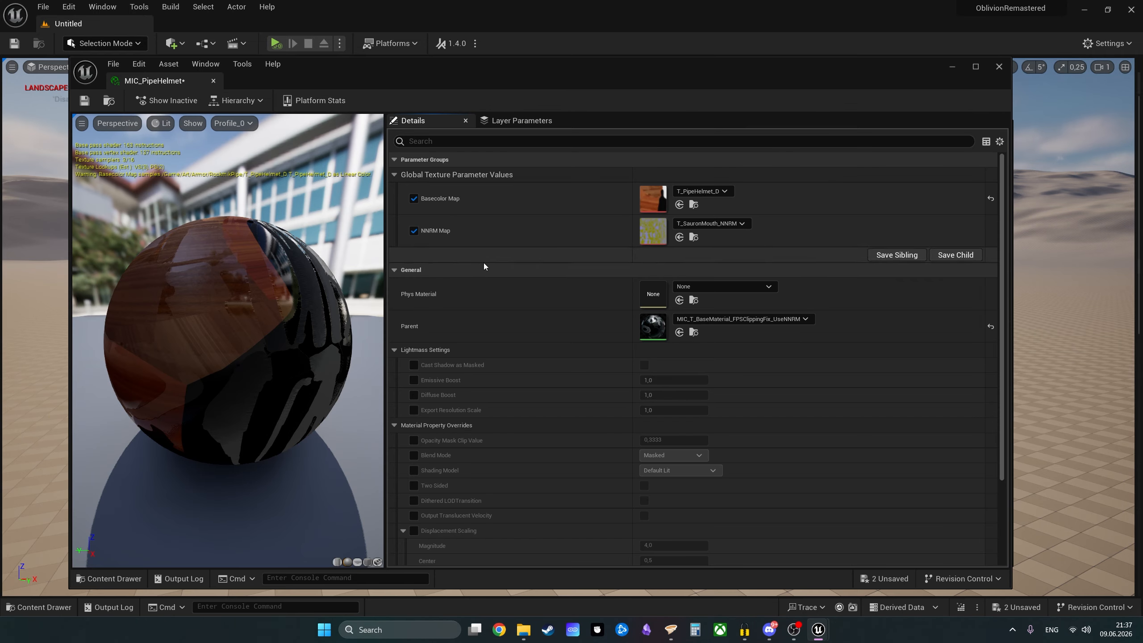
pyautogui.click(720, 224)
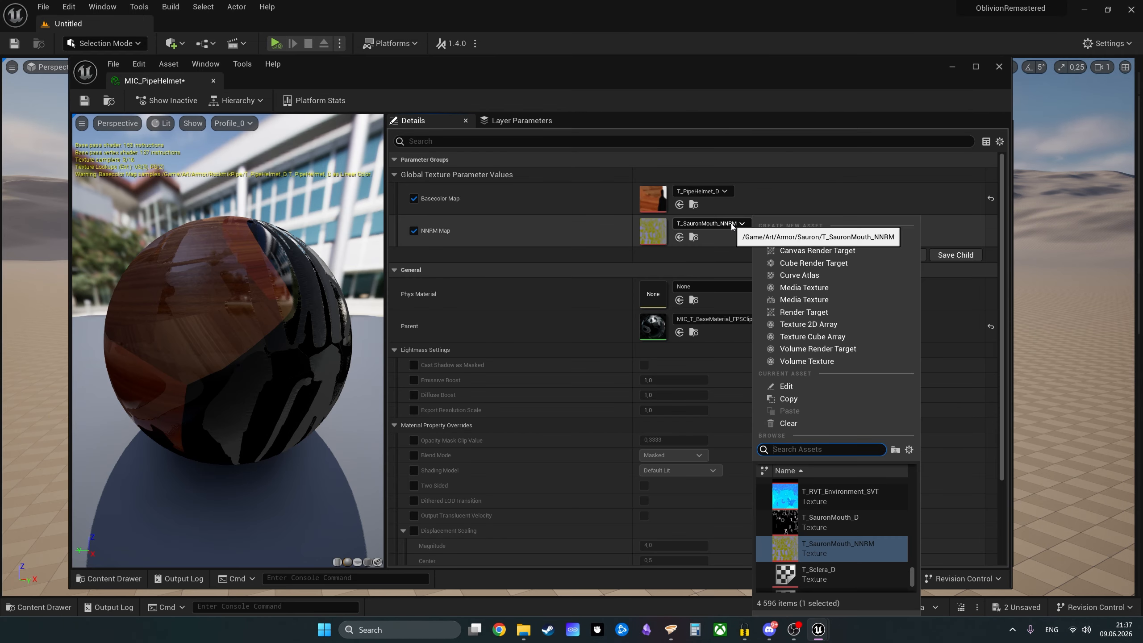
pyautogui.click(872, 531)
pyautogui.moveTo(269, 298); pyautogui.dragTo(350, 227)
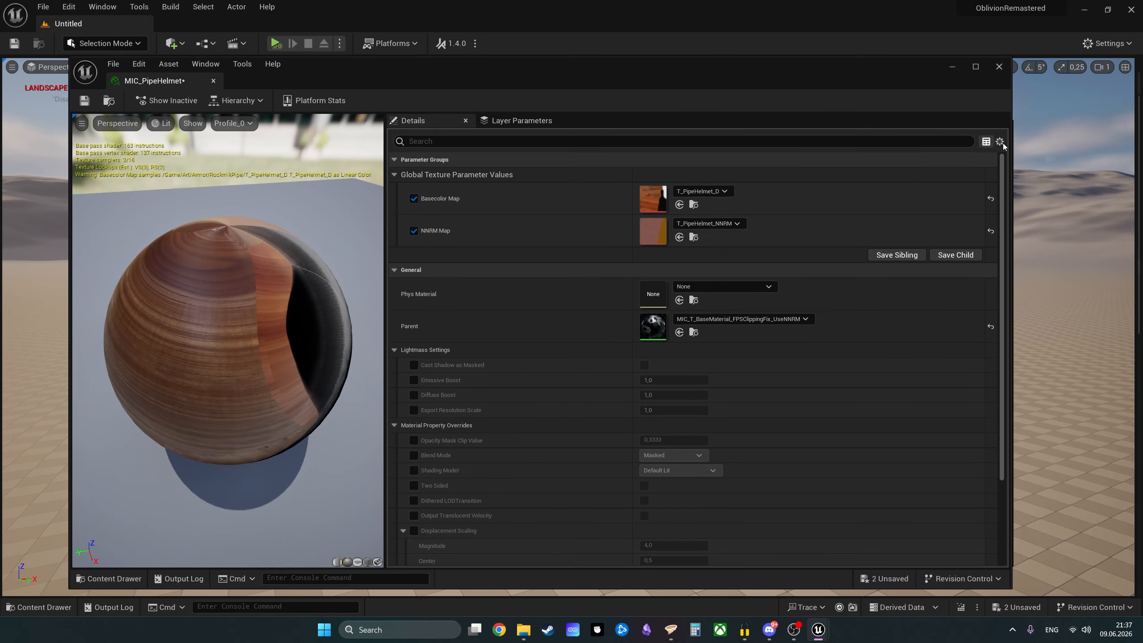
# Step: Set the material instance's Phys Material to PM_Wood, save it and close its editor
pyautogui.click(700, 286)
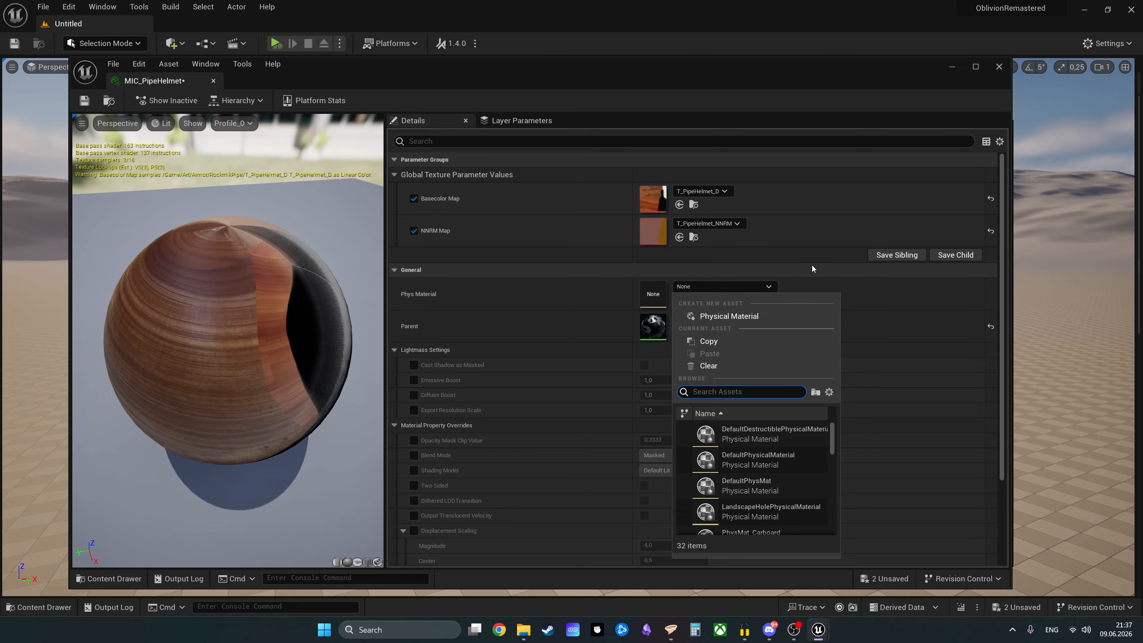
pyautogui.write('wood')
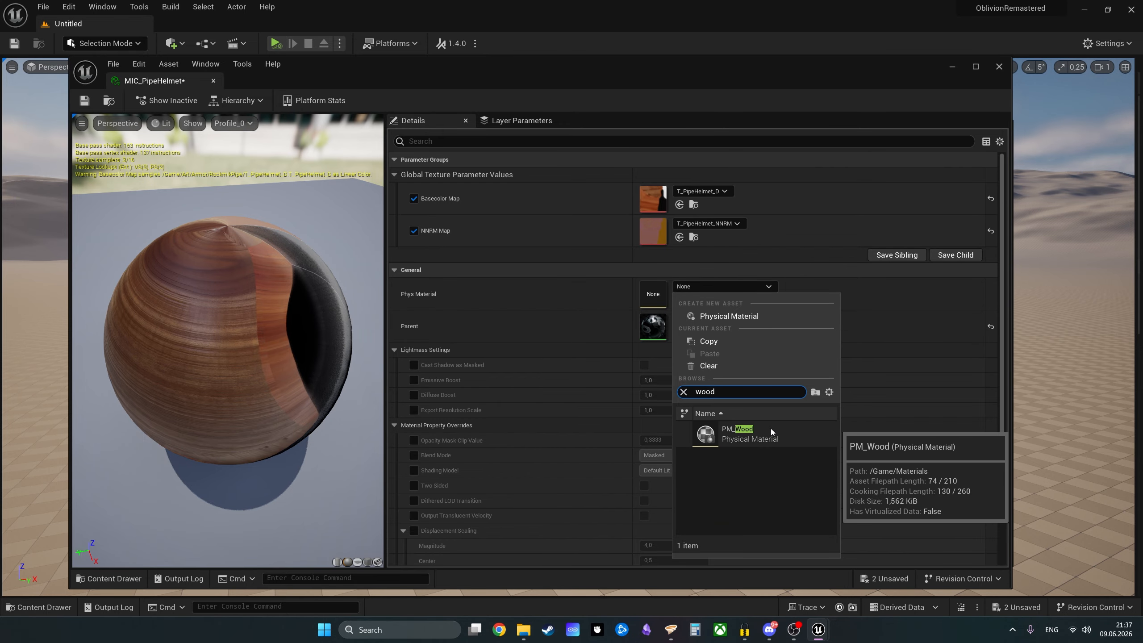
pyautogui.click(747, 433)
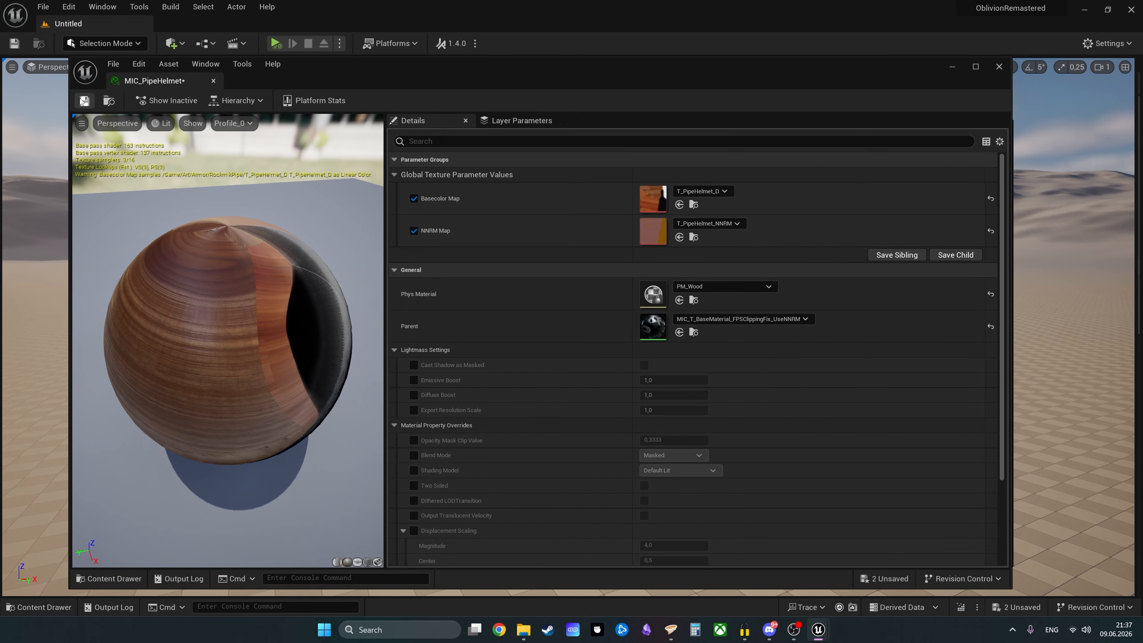
pyautogui.click(1000, 69)
# Step: Force delete the MIC_PipeHelmet_old material without replacing its reference in SK_Pipe_Helmet
pyautogui.click(562, 260)
pyautogui.press('Delete')
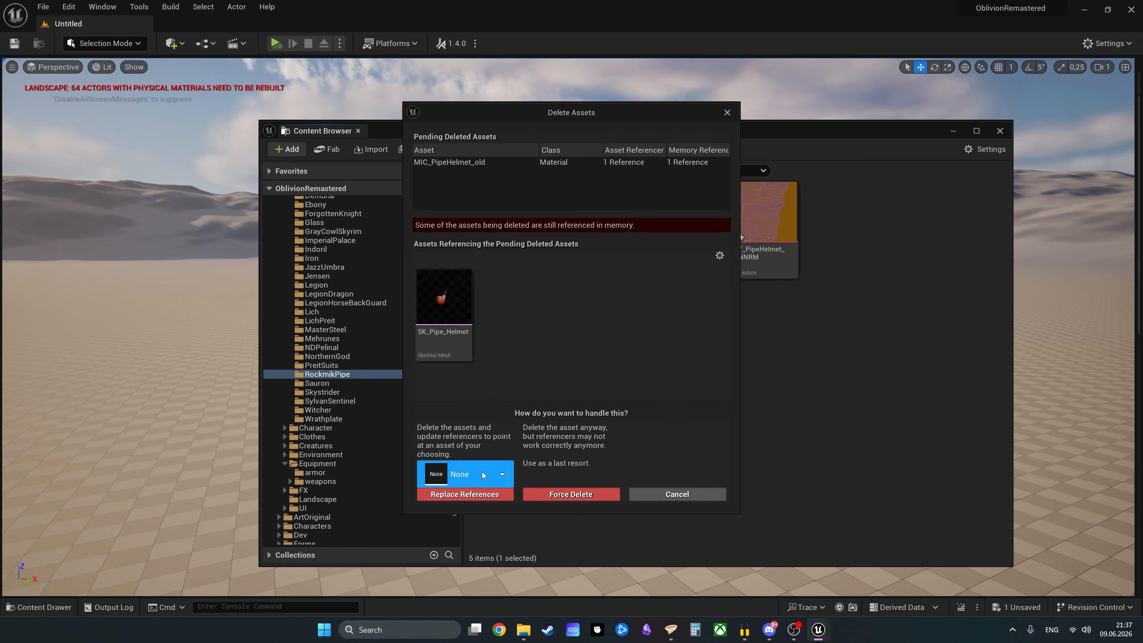
pyautogui.click(484, 474)
pyautogui.write('pipe')
pyautogui.scroll(-3, 516, 378)
pyautogui.click(602, 492)
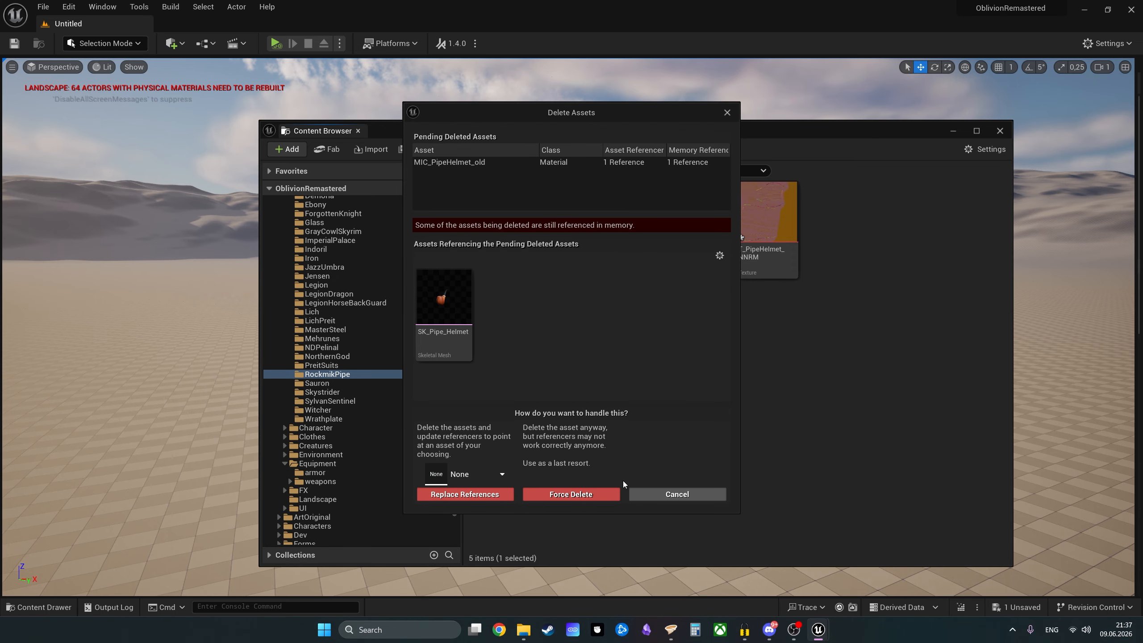
# Step: Open the SK_Pipe_Helmet mesh and assign MIC_PipeHelmet to its Element 0 material slot
pyautogui.doubleClick(564, 225)
pyautogui.click(854, 506)
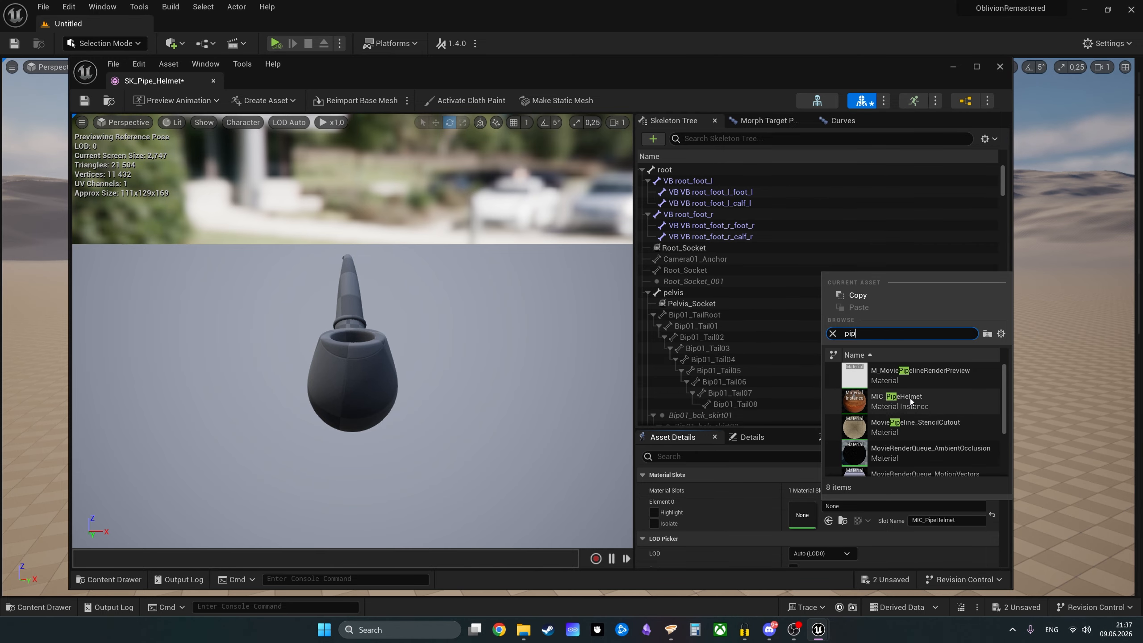
pyautogui.click(910, 399)
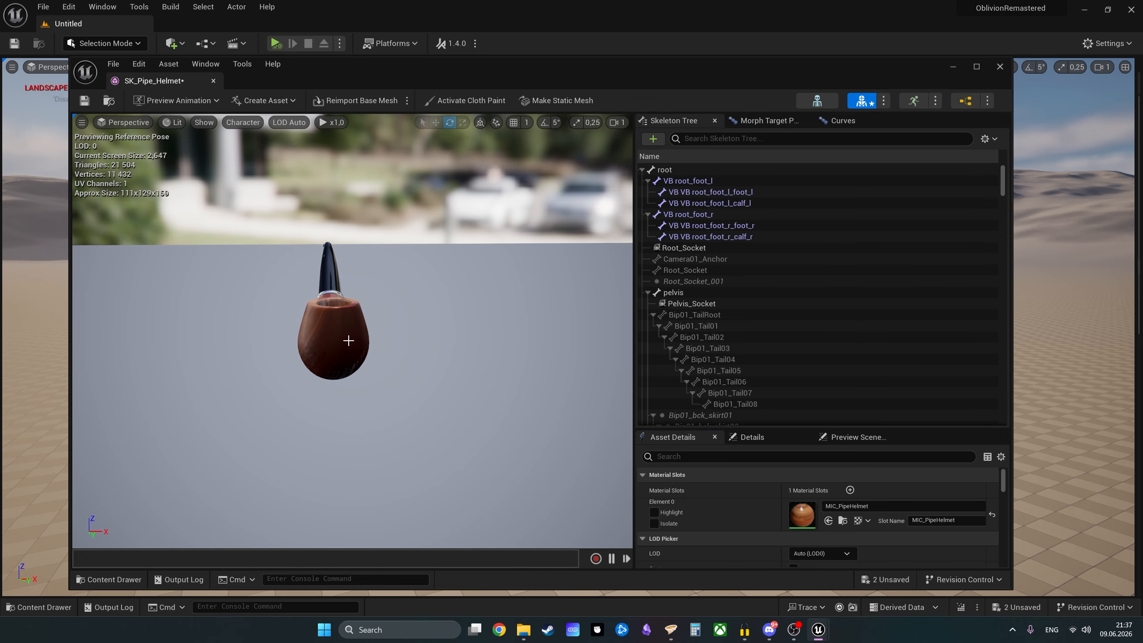
# Step: Inspect the textured pipe mesh from several angles and distances, varying the camera speed
pyautogui.moveTo(349, 340); pyautogui.dragTo(258, 370, button='right')
pyautogui.press('a')
pyautogui.scroll(-5, 349, 340)
pyautogui.press('w')
pyautogui.scroll(-4, 349, 340)
pyautogui.press('s')
pyautogui.press('w')
pyautogui.press('a')
pyautogui.press('s')
pyautogui.press('w')
pyautogui.press('s')
pyautogui.press('d')
pyautogui.press('a')
pyautogui.press('d')
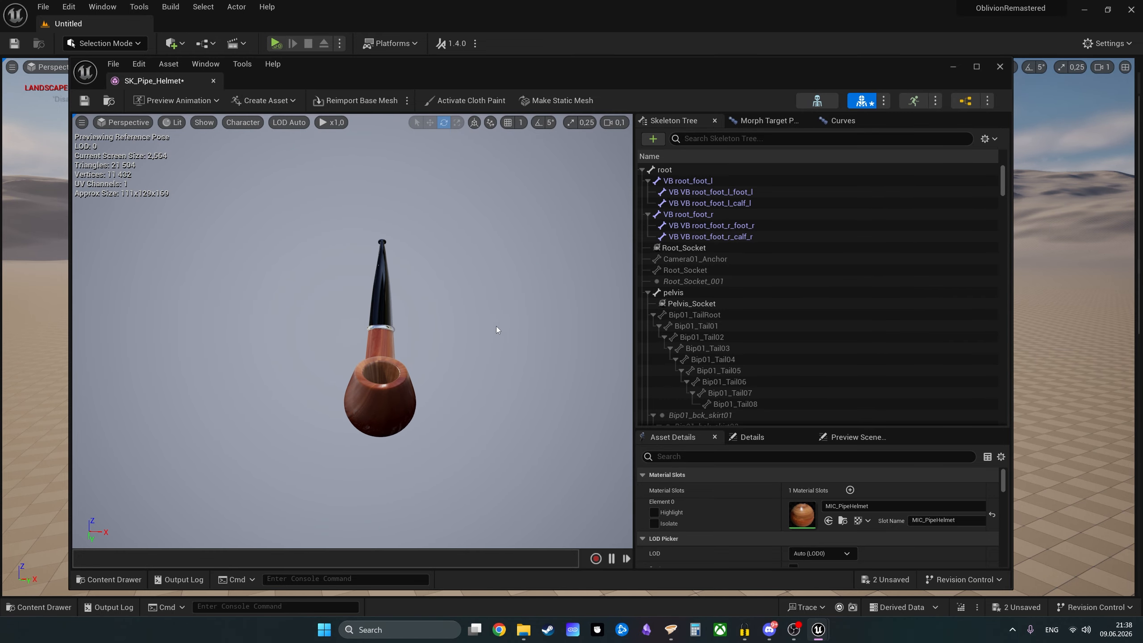
pyautogui.moveTo(497, 330); pyautogui.dragTo(470, 333, button='right')
pyautogui.scroll(5, 456, 238)
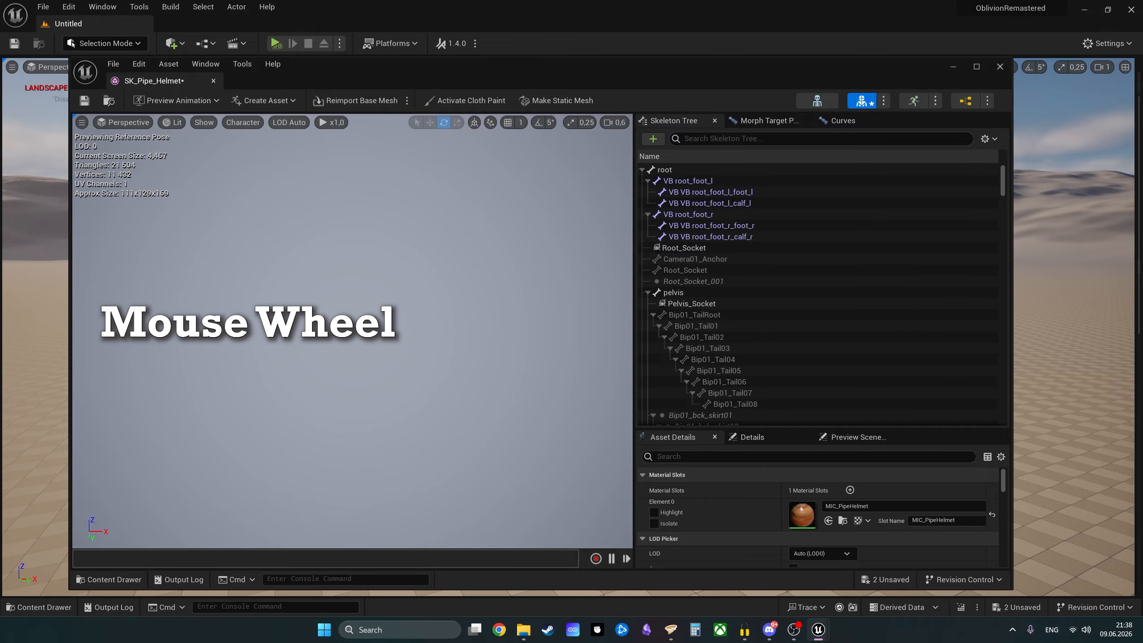
pyautogui.press('w')
pyautogui.moveTo(456, 237); pyautogui.dragTo(621, 212, button='right')
pyautogui.press('w')
pyautogui.press('a')
pyautogui.press('w')
pyautogui.press('a')
pyautogui.moveTo(315, 336); pyautogui.dragTo(414, 351, button='right')
pyautogui.press('s')
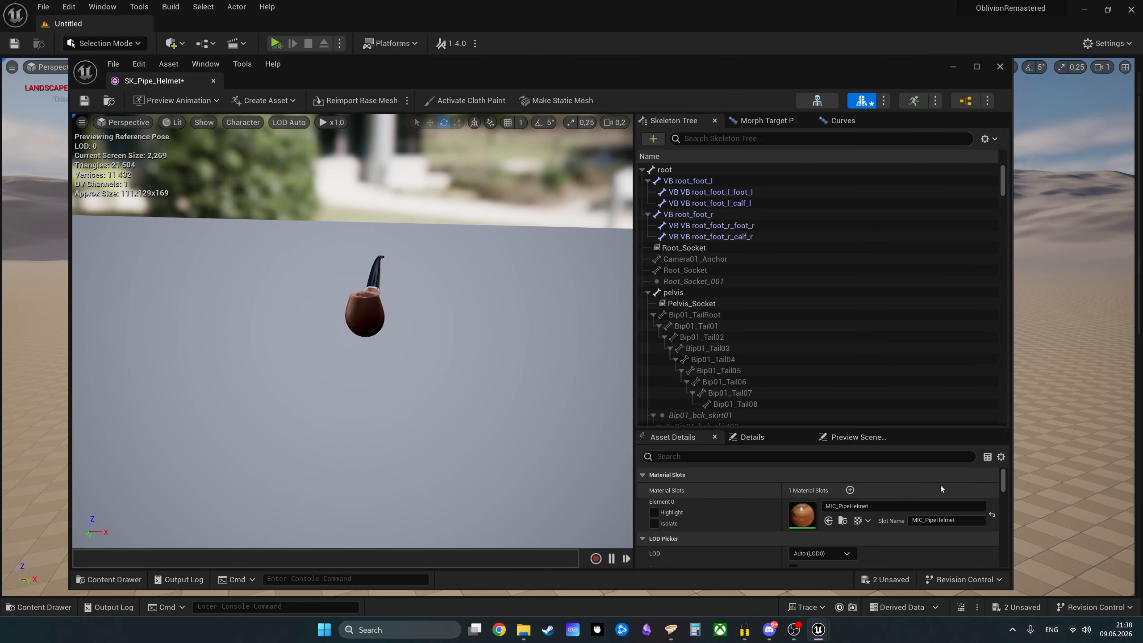
# Step: Review the mesh's asset details, from material slots and LOD sections to physics, ray tracing and rendering settings
pyautogui.click(654, 512)
pyautogui.scroll(-2, 684, 505)
pyautogui.moveTo(761, 429); pyautogui.dragTo(760, 143)
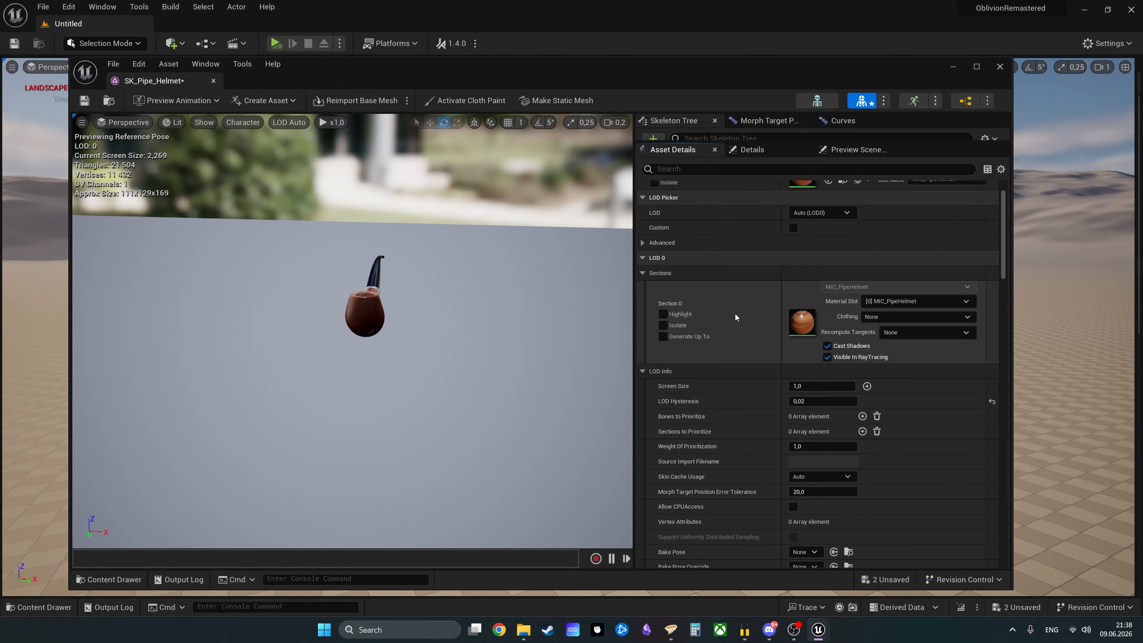
pyautogui.scroll(-5, 735, 314)
pyautogui.scroll(-10, 711, 359)
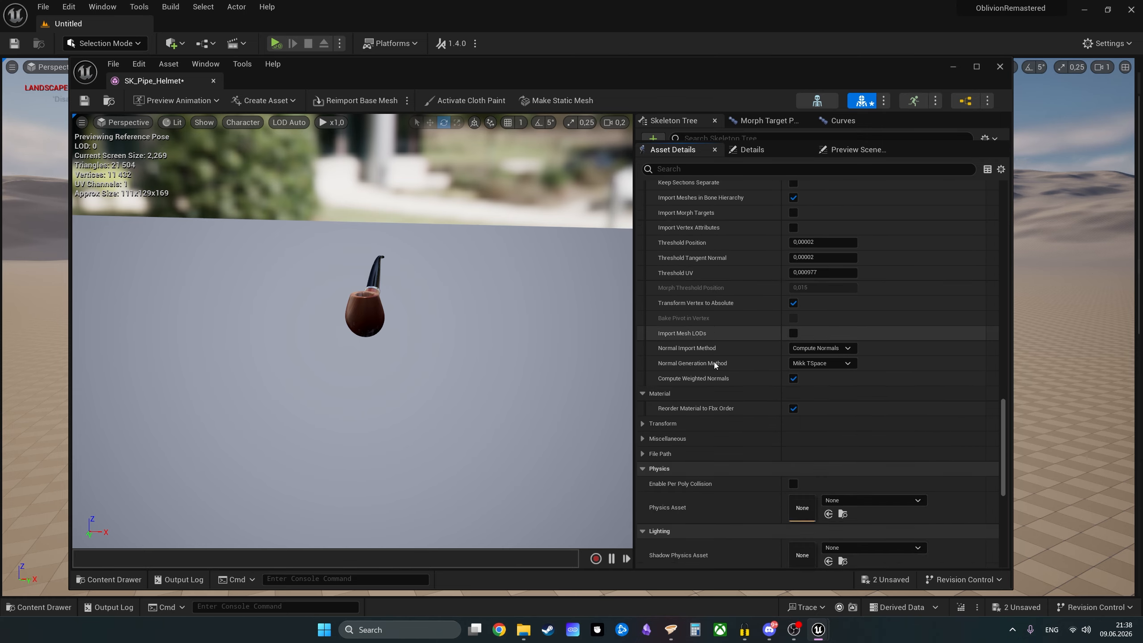
pyautogui.scroll(2, 723, 380)
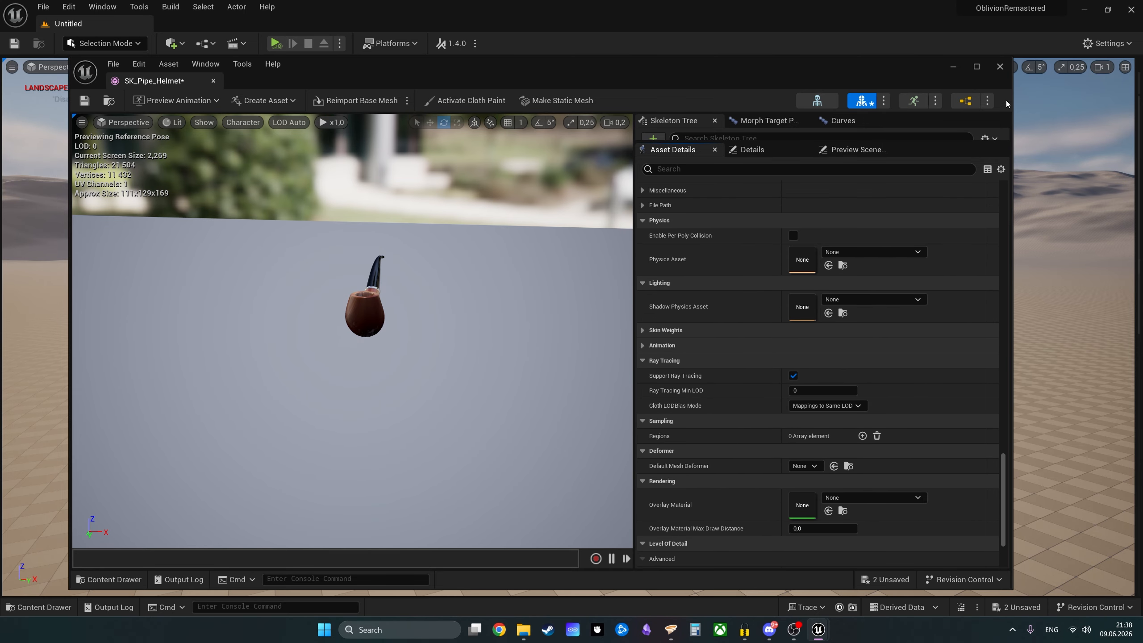
# Step: Close the mesh editor, save SK_Pipe_Helmet and T_PipeHelmet_NNRM, and check the folder's material instance and mesh information
pyautogui.click(1000, 67)
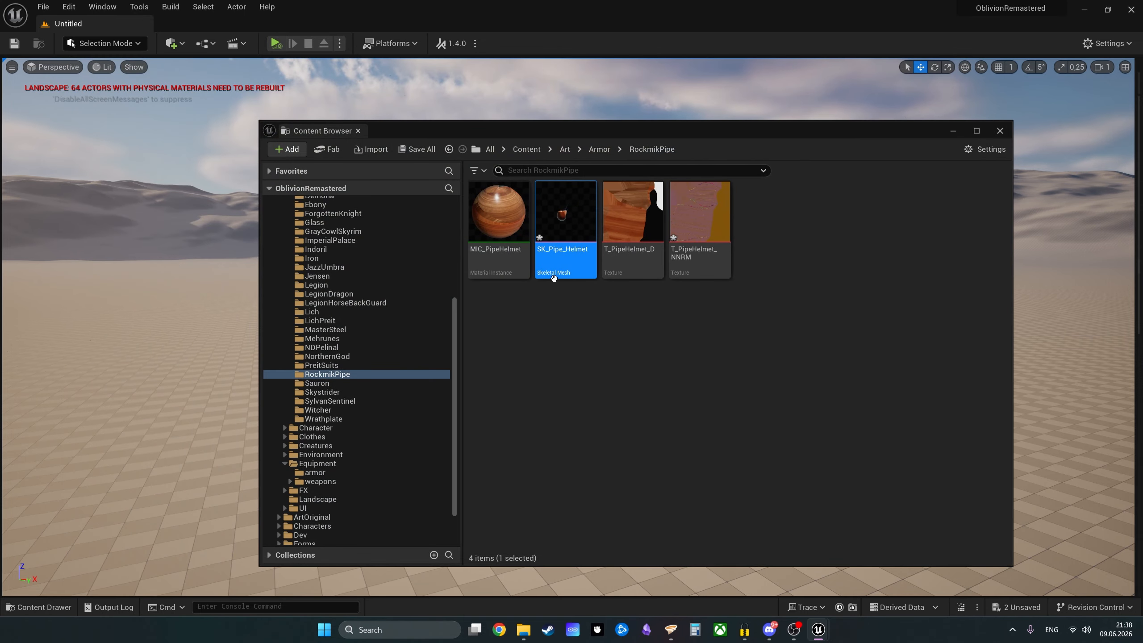
pyautogui.click(411, 150)
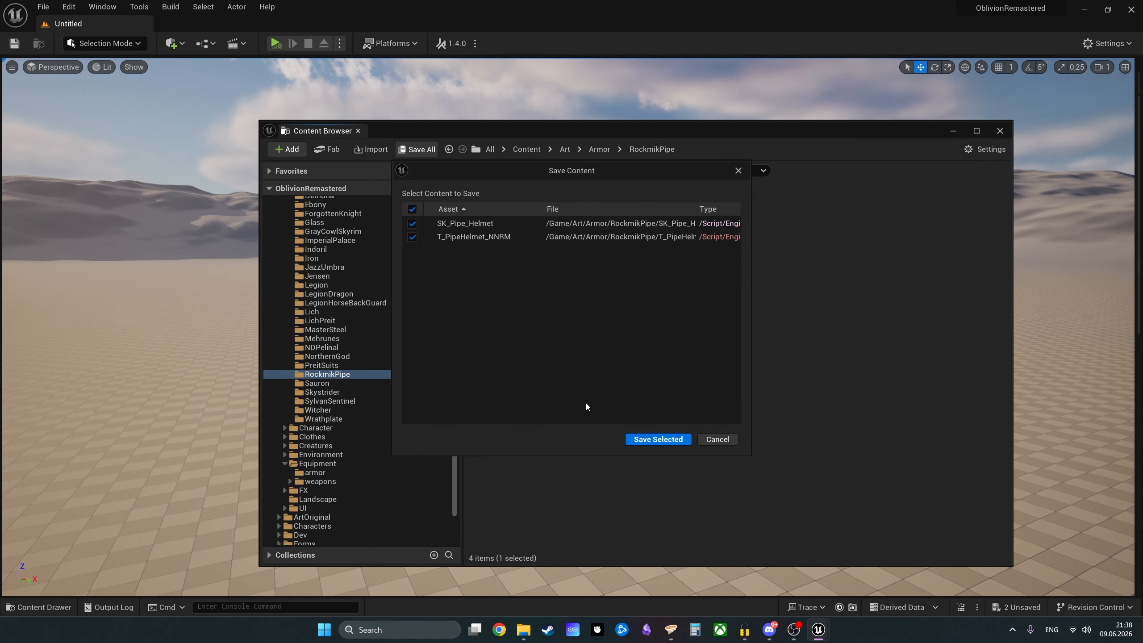
pyautogui.click(643, 440)
pyautogui.click(676, 300)
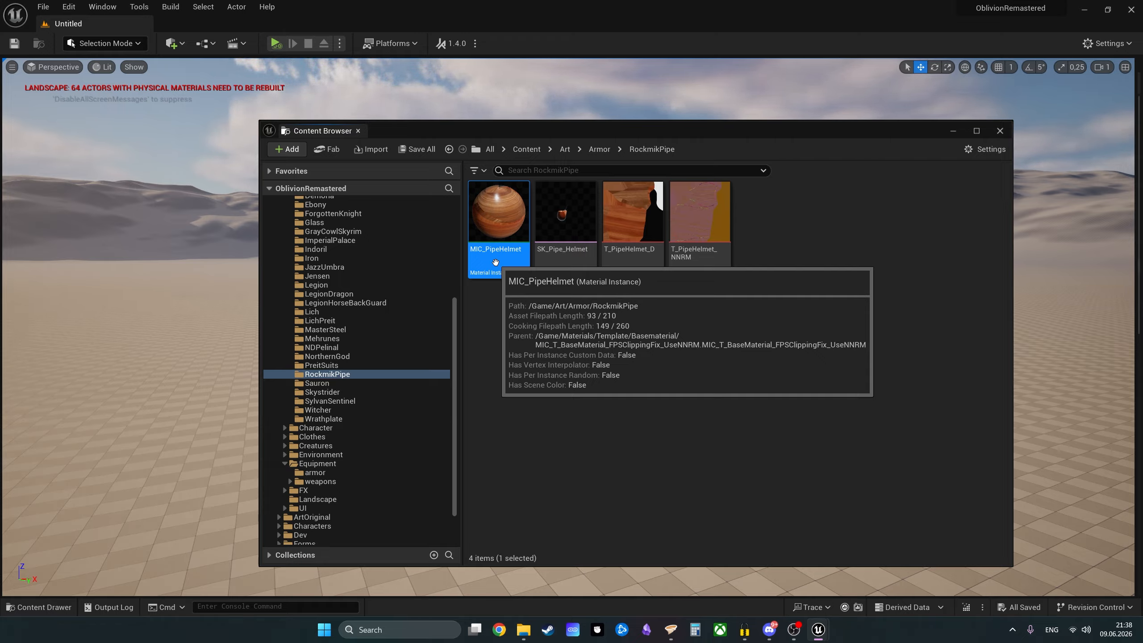
pyautogui.moveTo(554, 254)
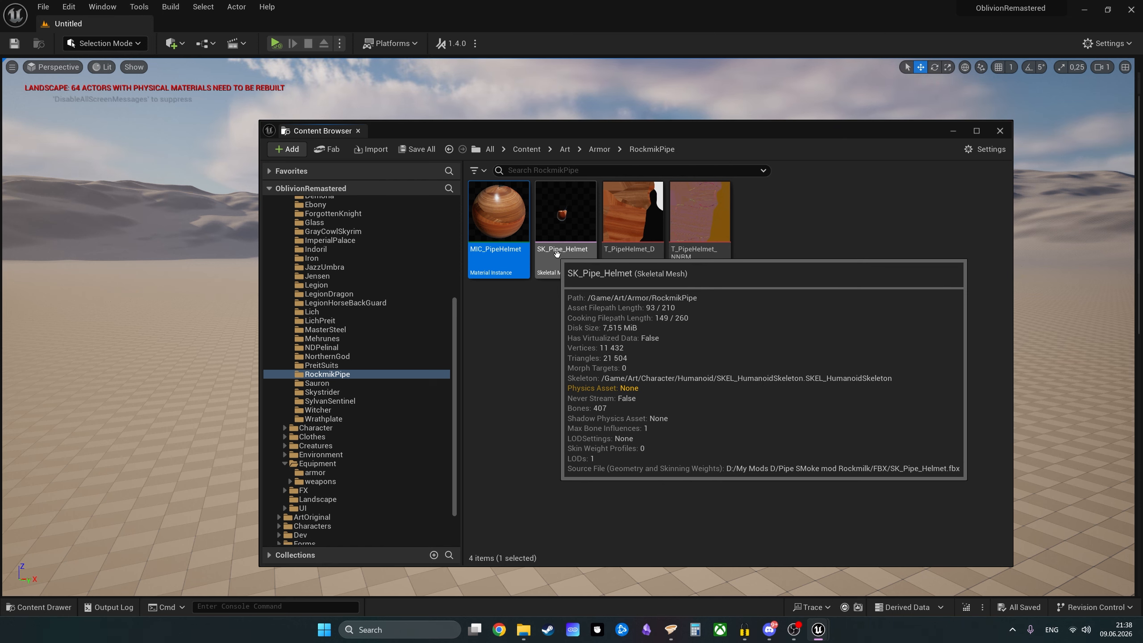
# Step: Create a folder named RockmikPipe inside the Forms/Items/armor content folder
pyautogui.moveTo(697, 262)
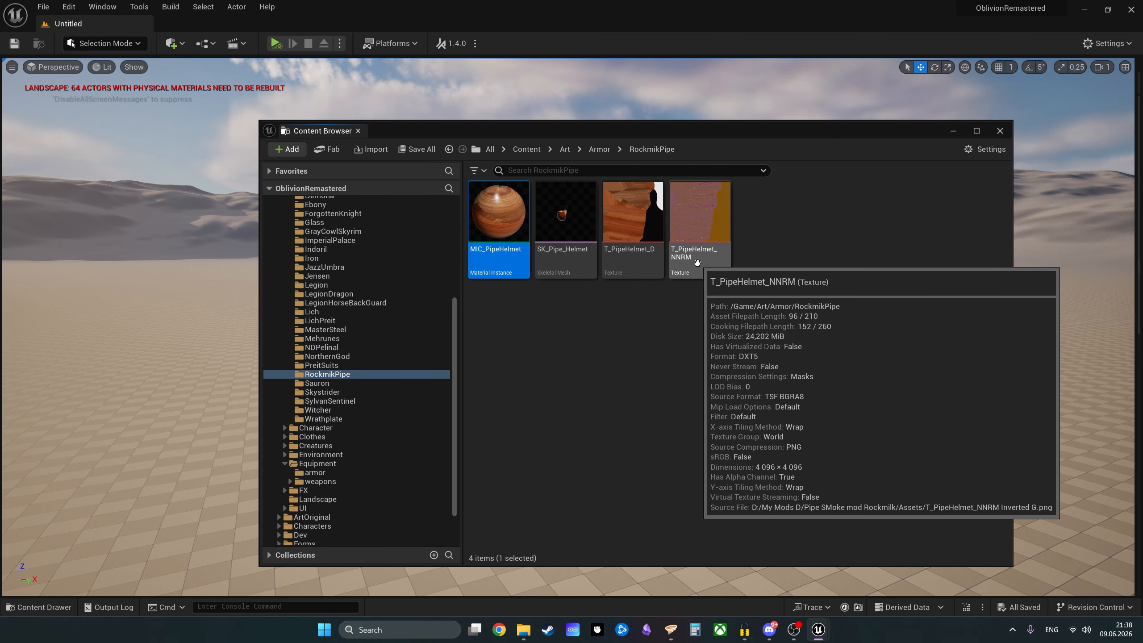
pyautogui.click(596, 289)
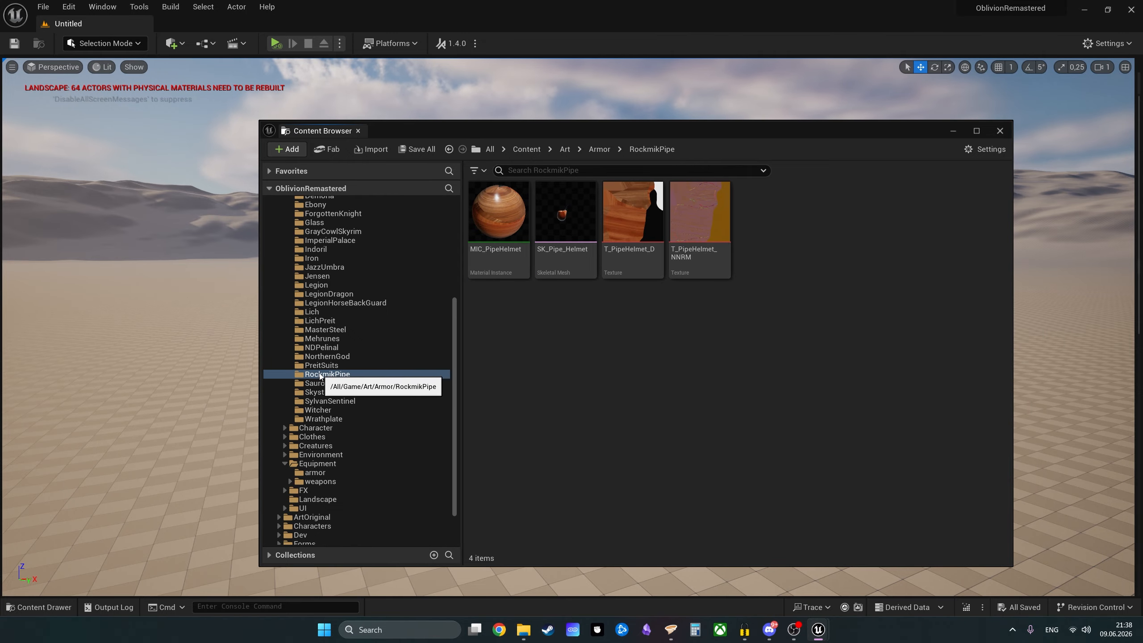
pyautogui.scroll(-3, 354, 377)
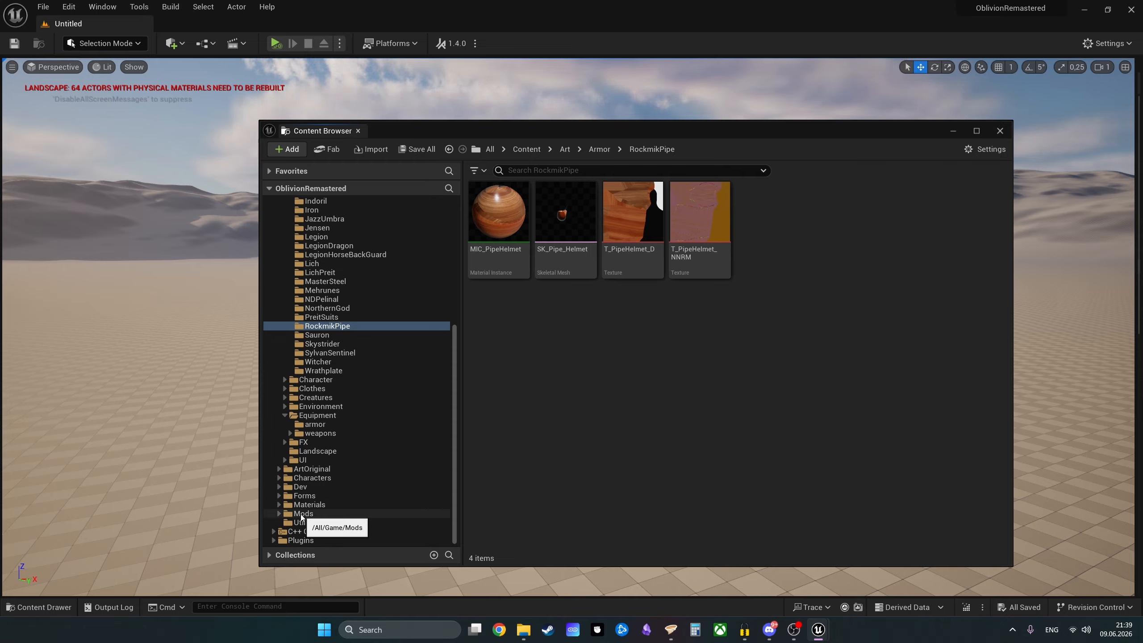
pyautogui.click(280, 496)
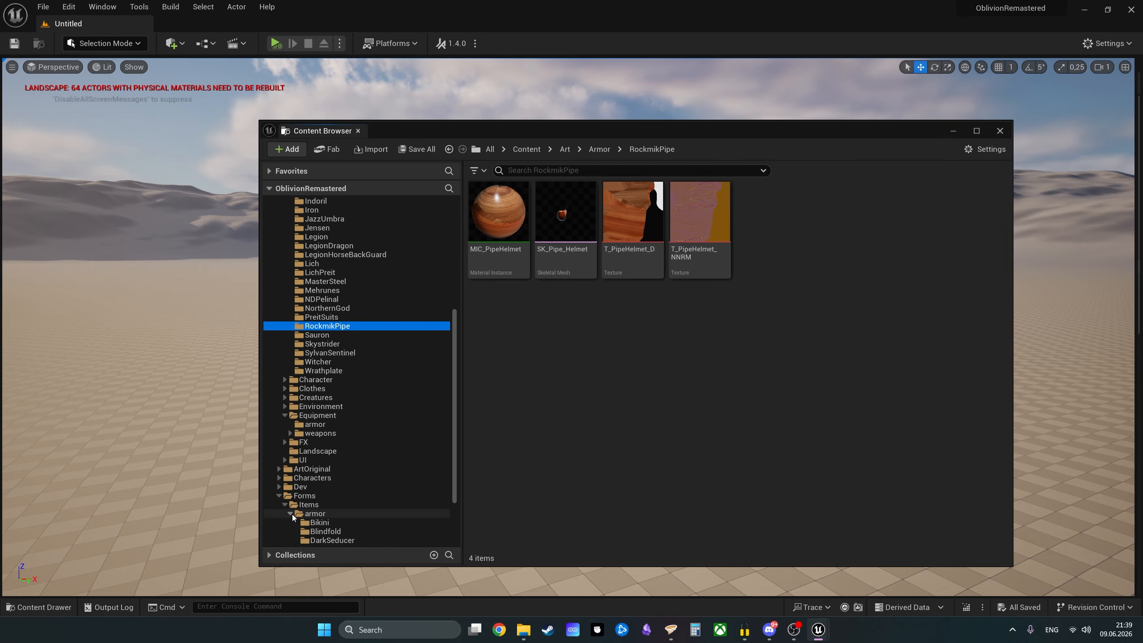
pyautogui.scroll(-3, 321, 480)
pyautogui.rightClick(332, 443)
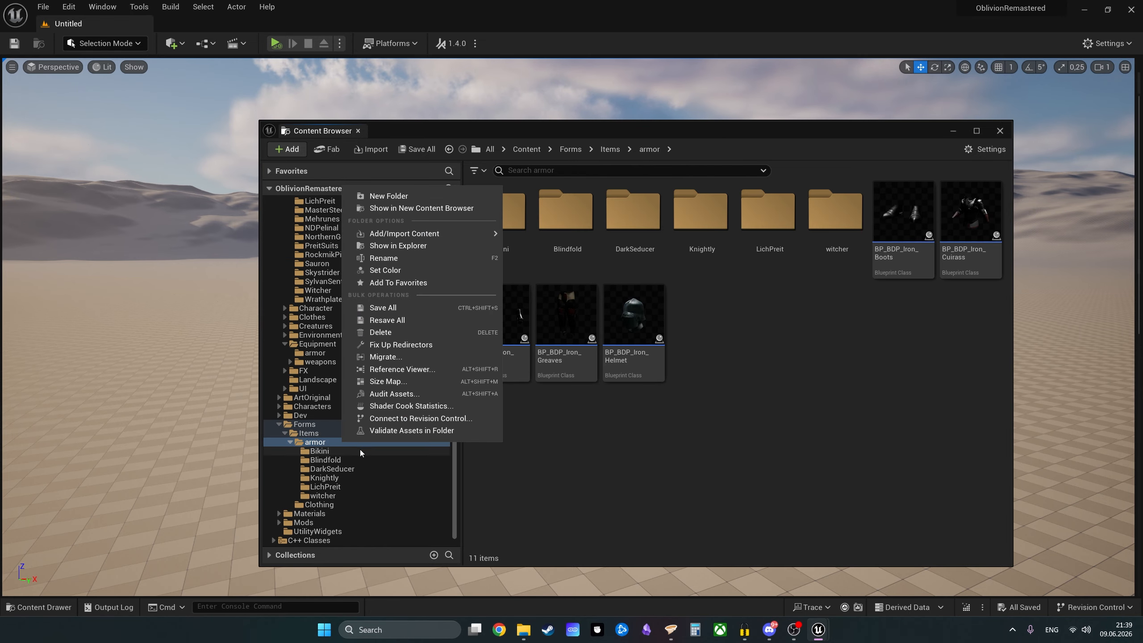
pyautogui.click(419, 195)
pyautogui.write('Ro')
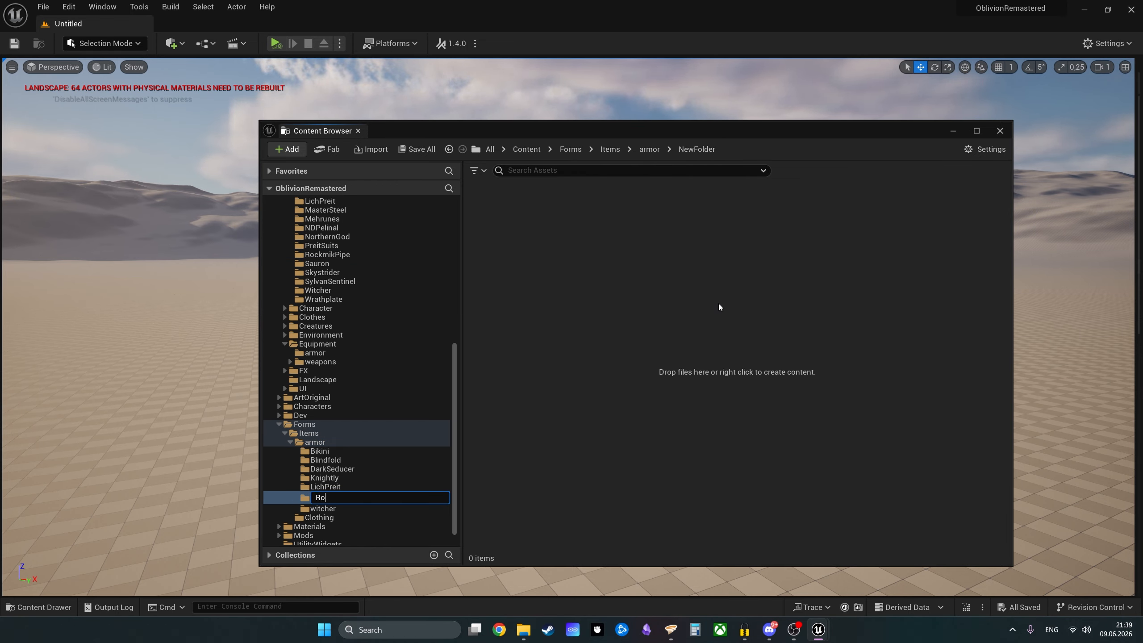
pyautogui.write('ckmikPipe')
pyautogui.press('Return')
# Step: Open the Blindfold armor folder and select the BP_BDP_Blindfold_Black blueprint
pyautogui.click(326, 461)
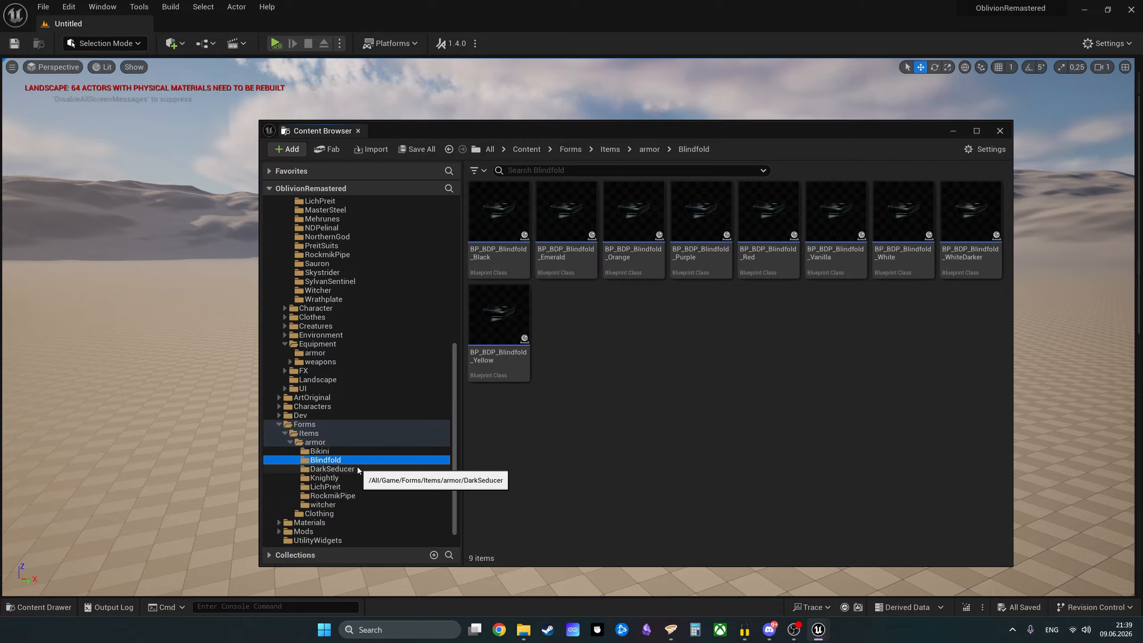
pyautogui.click(498, 253)
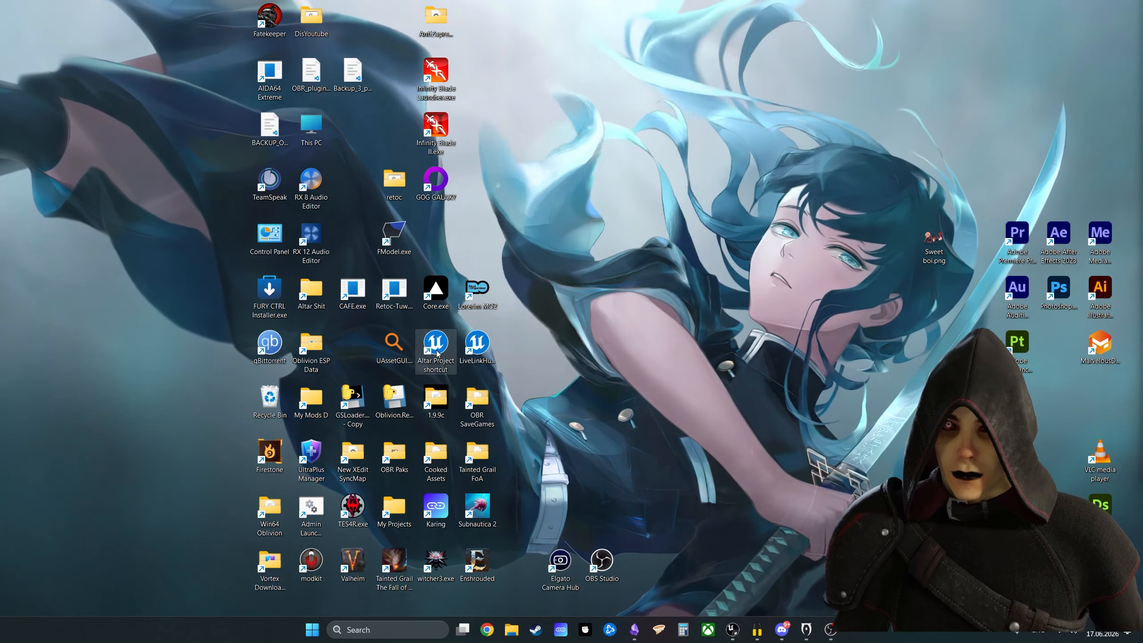
# Step: Switch to File Explorer at the Altar project shortcut's file location and open the project's Content folder
pyautogui.rightClick(438, 352)
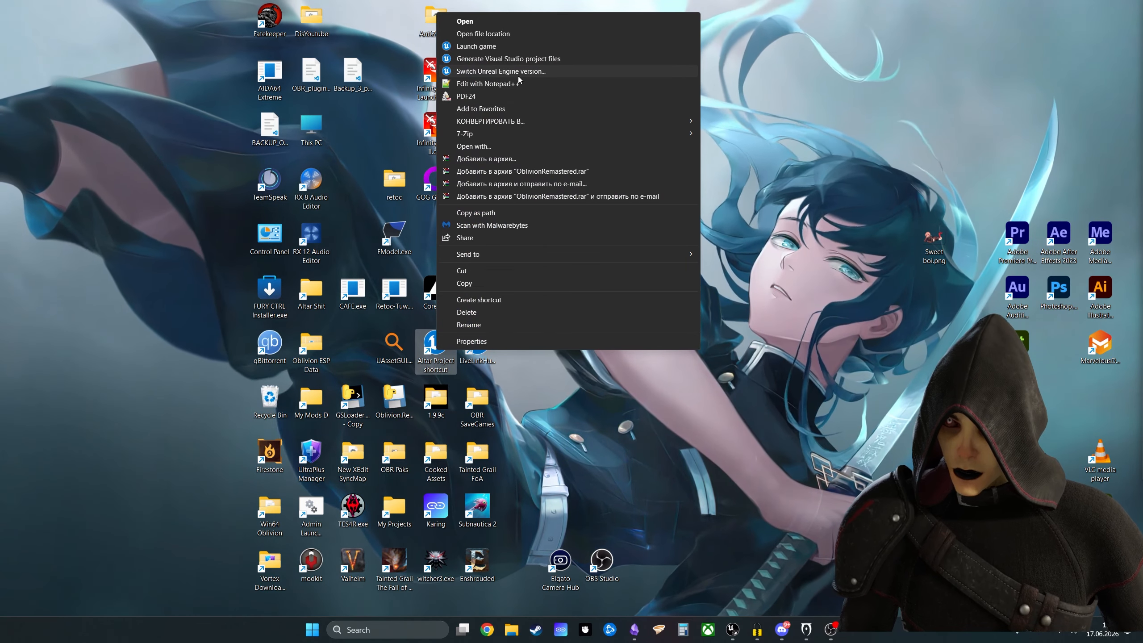
pyautogui.click(496, 34)
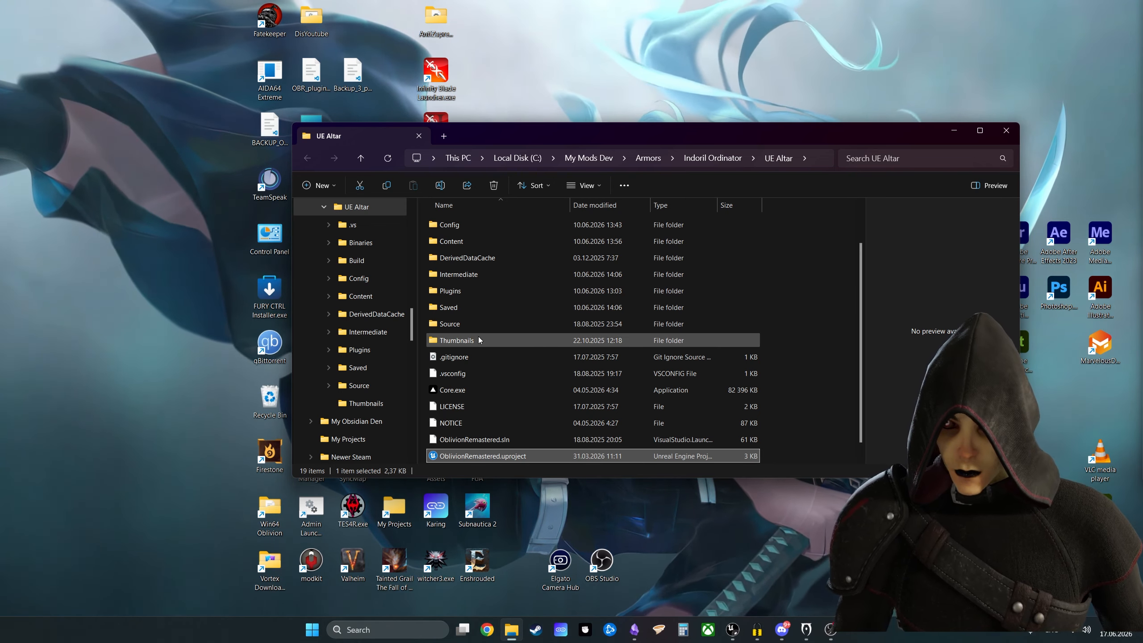
pyautogui.scroll(1, 477, 322)
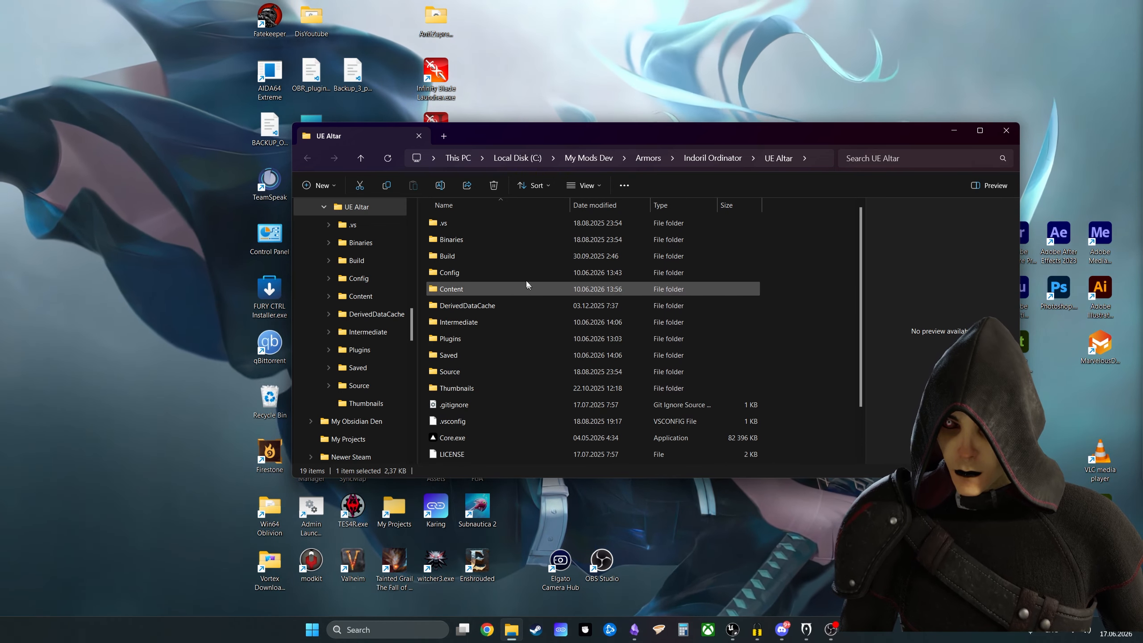
pyautogui.doubleClick(495, 290)
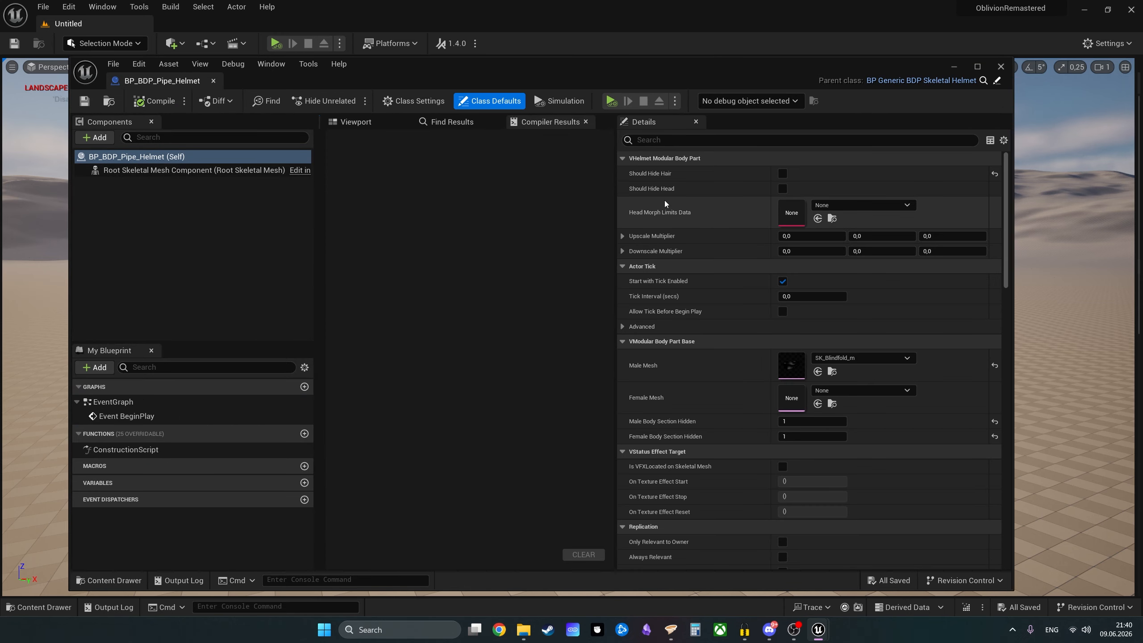
# Step: Show the preview of BP_BDP_Pipe_Helmet and set the blueprint's Male Mesh to SK_Pipe_Helmet
pyautogui.click(388, 122)
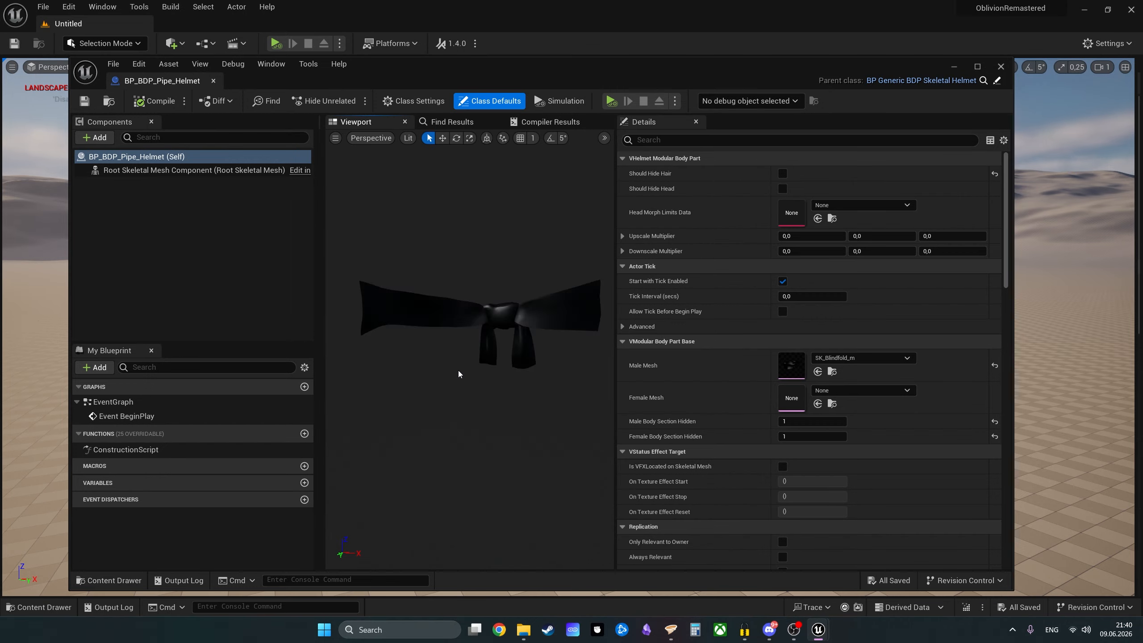
pyautogui.click(469, 347)
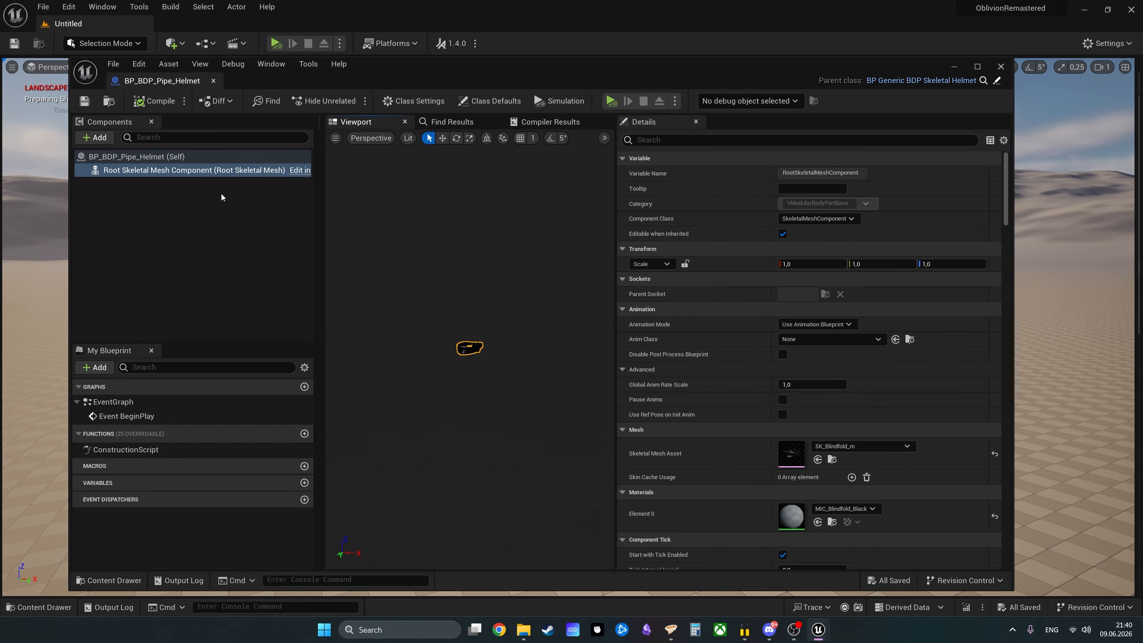
pyautogui.click(180, 157)
pyautogui.click(843, 358)
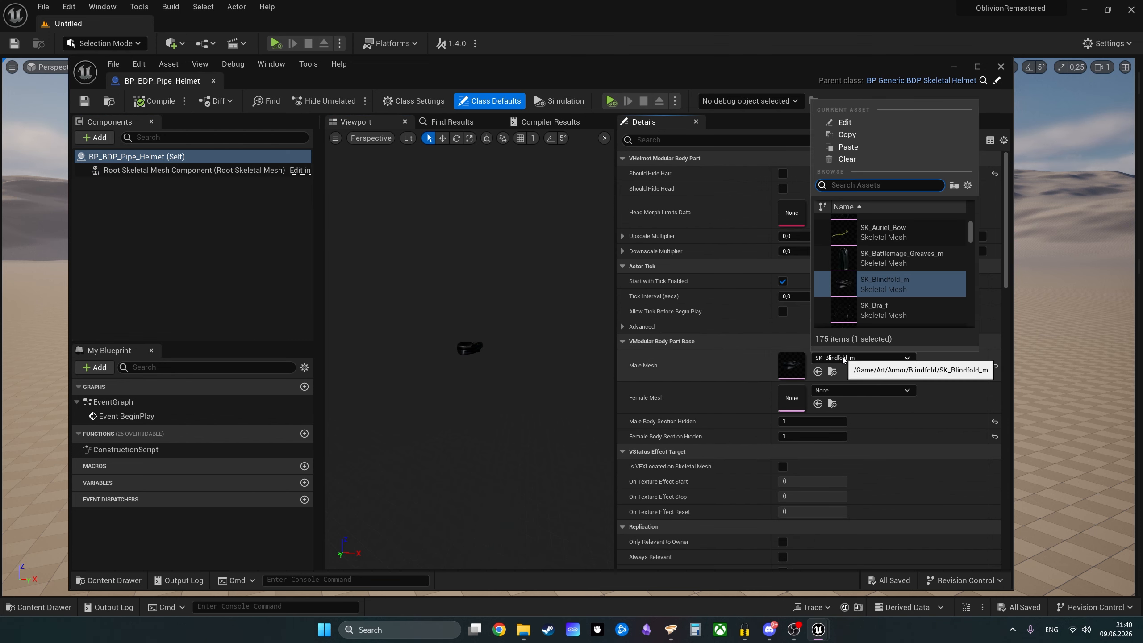
pyautogui.write('pipe')
pyautogui.press('Return')
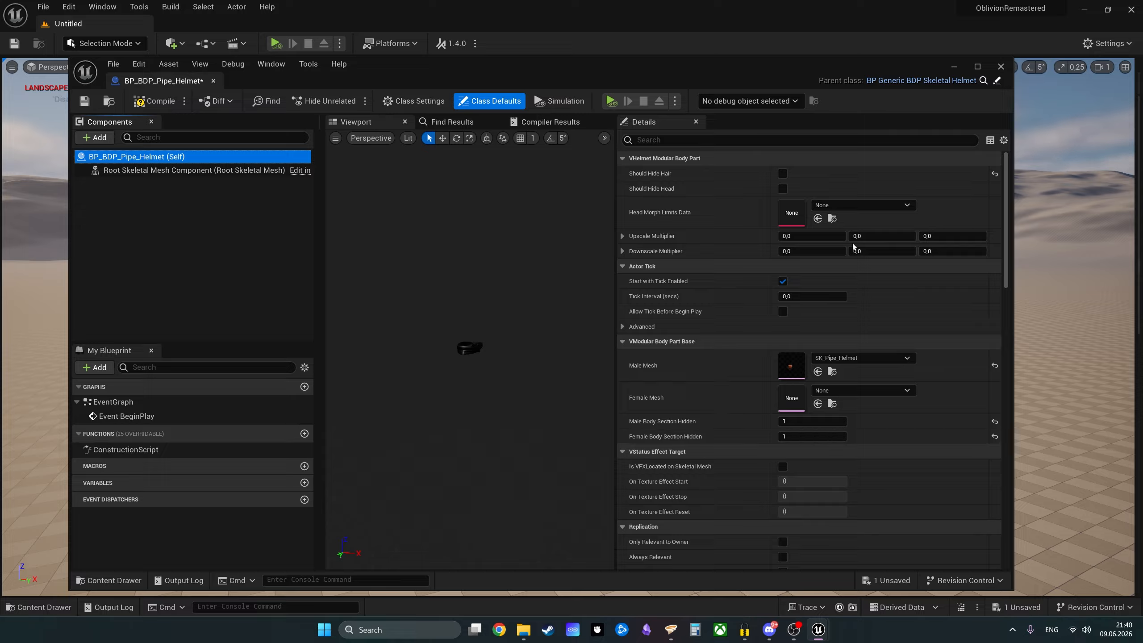
# Step: Set the Root Skeletal Mesh Component's Skeletal Mesh Asset to SK_Pipe_Helmet
pyautogui.click(160, 169)
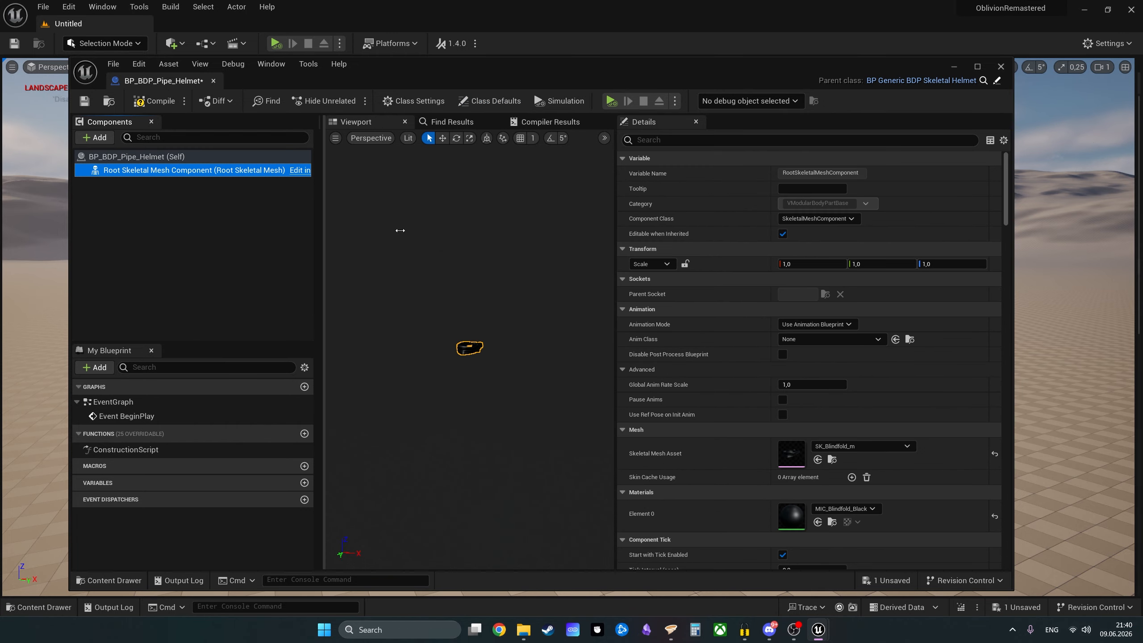
pyautogui.click(832, 449)
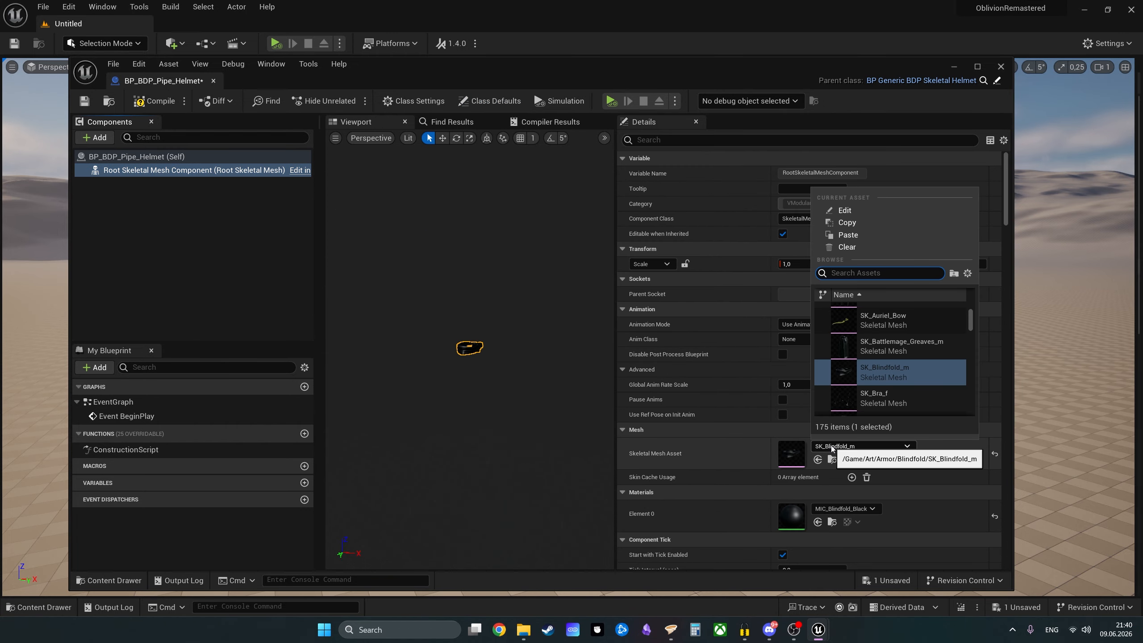
pyautogui.write('pipe')
pyautogui.click(893, 311)
# Step: Assign MIC_PipeHelmet to the component's Element 0 material, check the pipe in the preview, and compile the blueprint
pyautogui.click(850, 508)
pyautogui.write('pipe')
pyautogui.scroll(4, 884, 355)
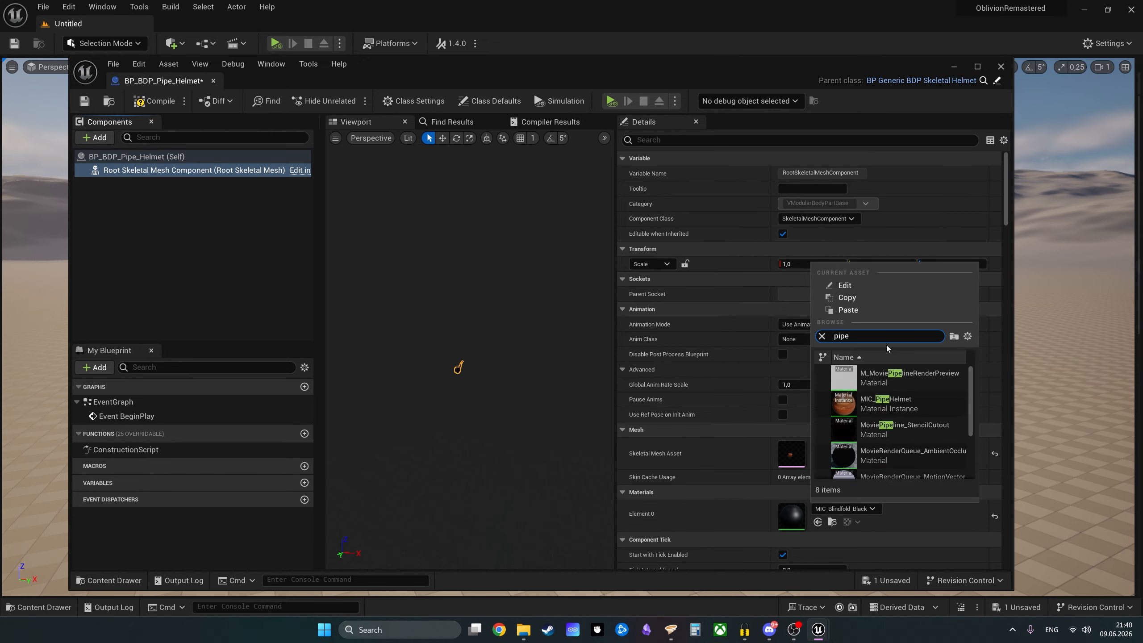
pyautogui.click(886, 403)
pyautogui.moveTo(479, 406); pyautogui.dragTo(506, 227)
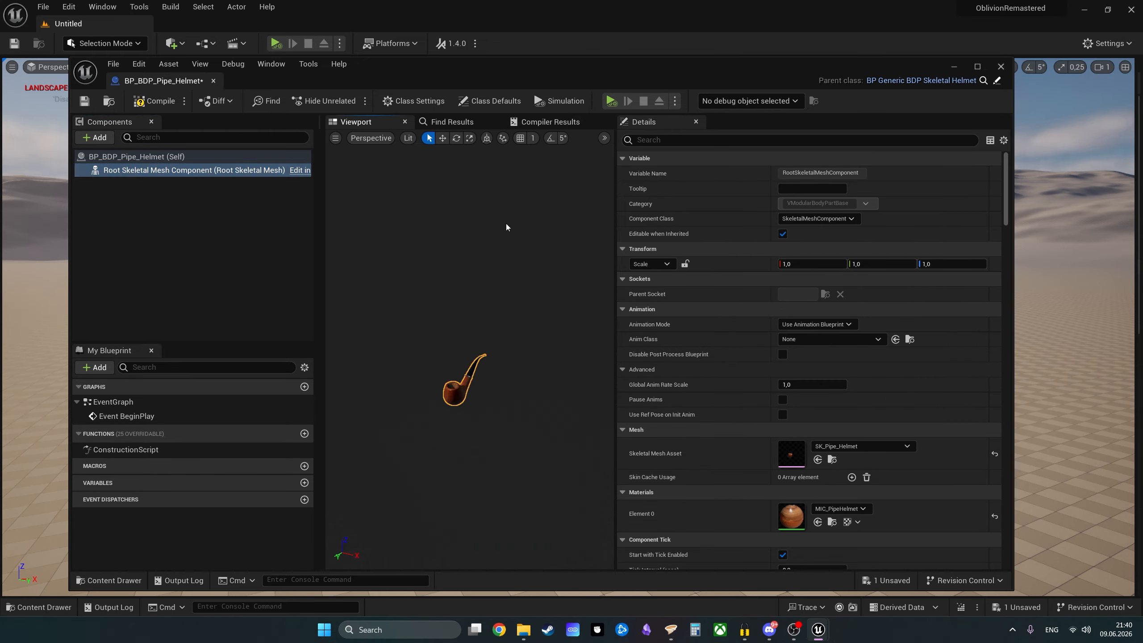
pyautogui.click(154, 102)
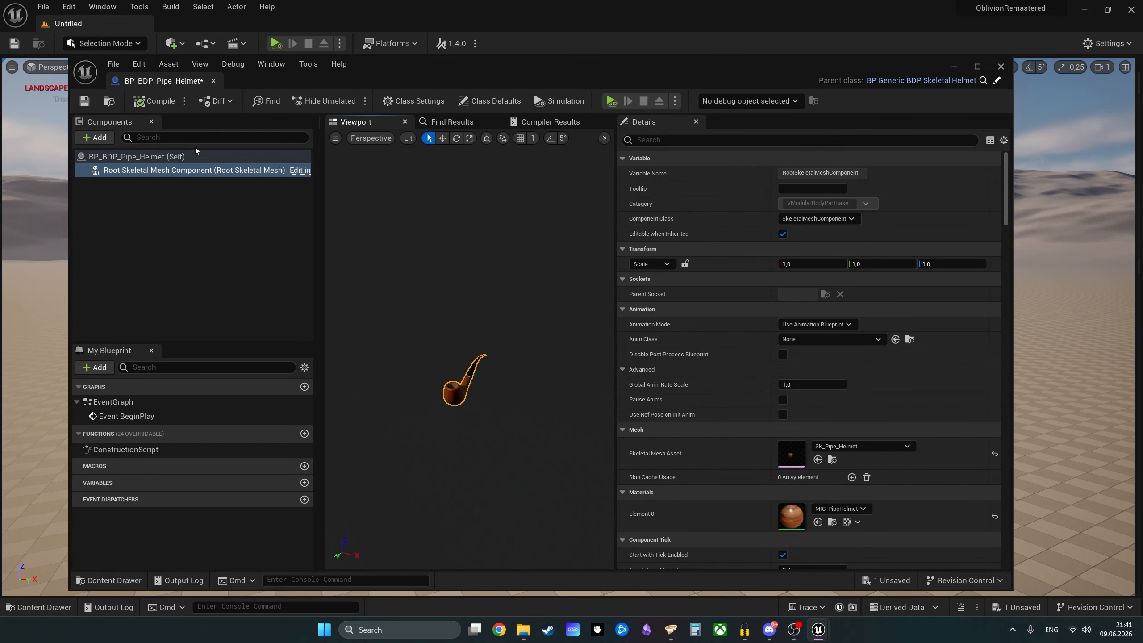
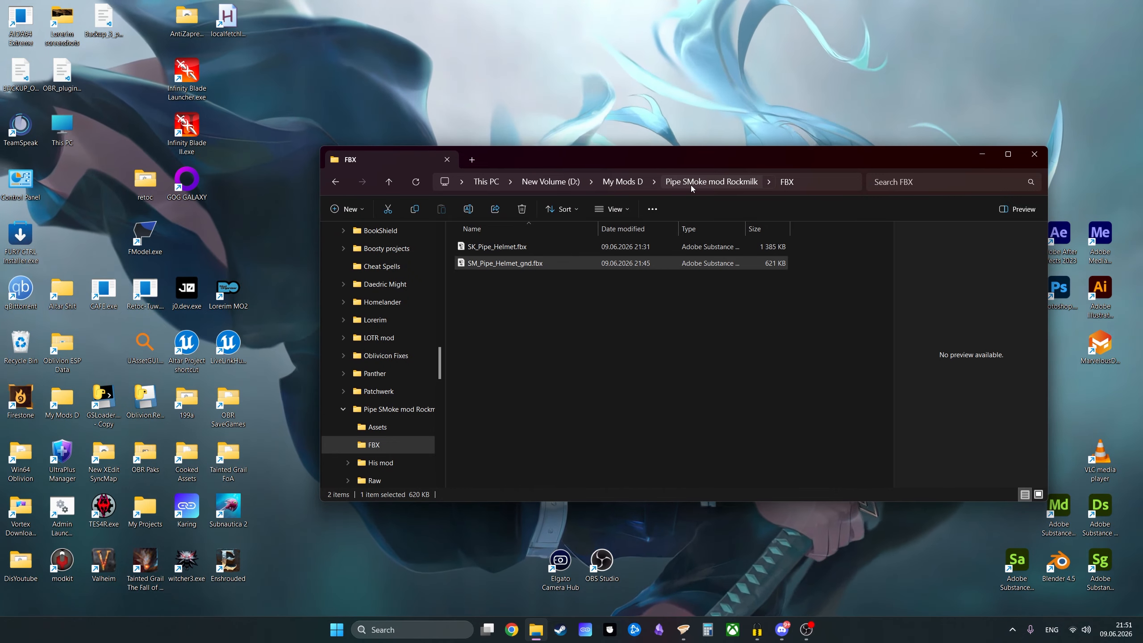
# Step: In the pipe mod's Raw folder, open OblivionRemastered/Content/Forms/items/armor and delete all the DAUmbra .uexp files
pyautogui.click(692, 185)
pyautogui.doubleClick(487, 297)
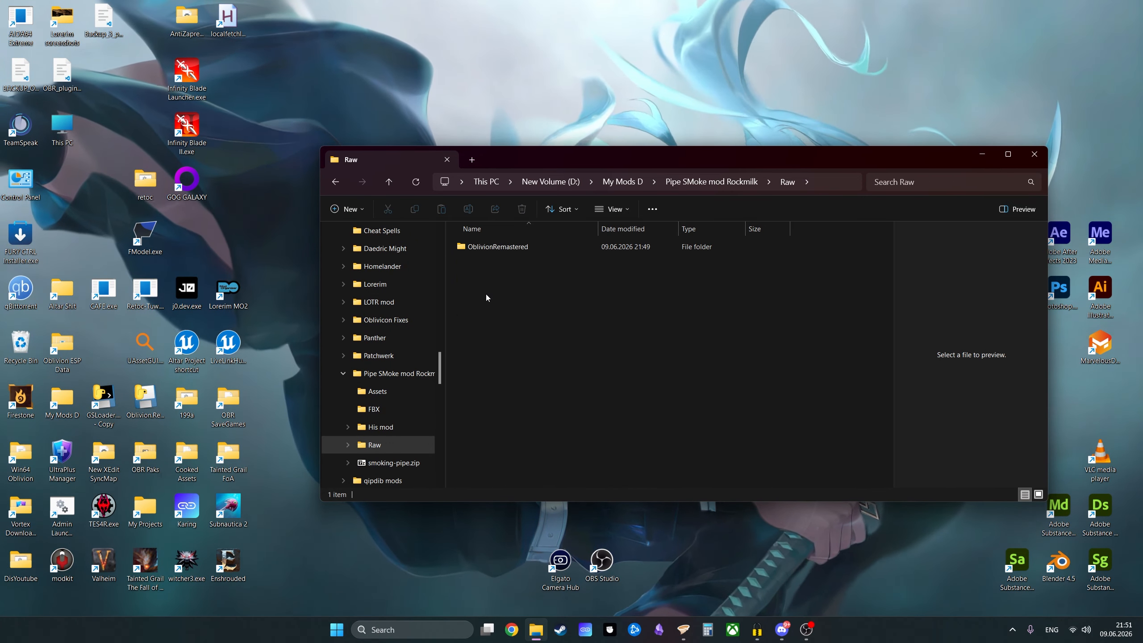
pyautogui.doubleClick(505, 247)
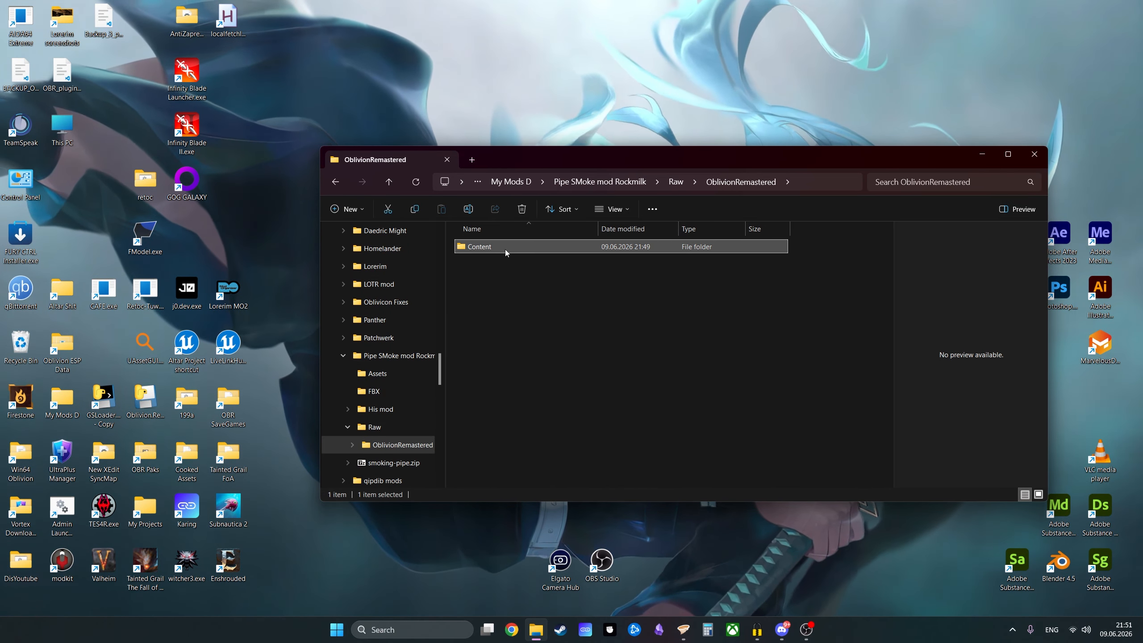
pyautogui.doubleClick(506, 248)
pyautogui.doubleClick(506, 248)
pyautogui.doubleClick(506, 248)
pyautogui.doubleClick(505, 248)
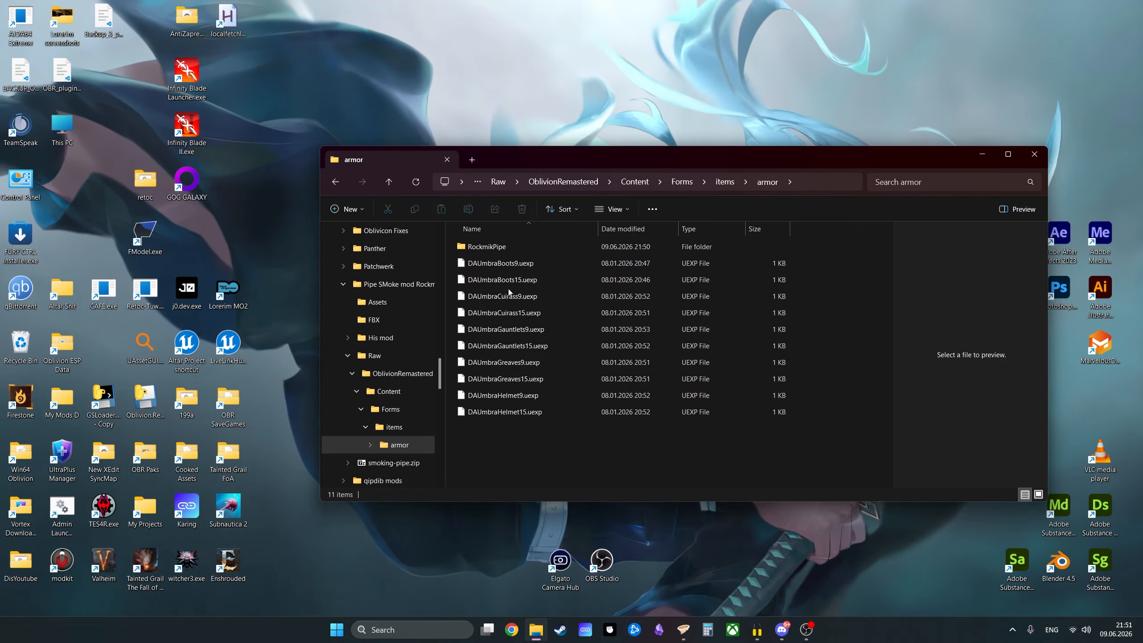
pyautogui.moveTo(513, 448); pyautogui.dragTo(518, 260)
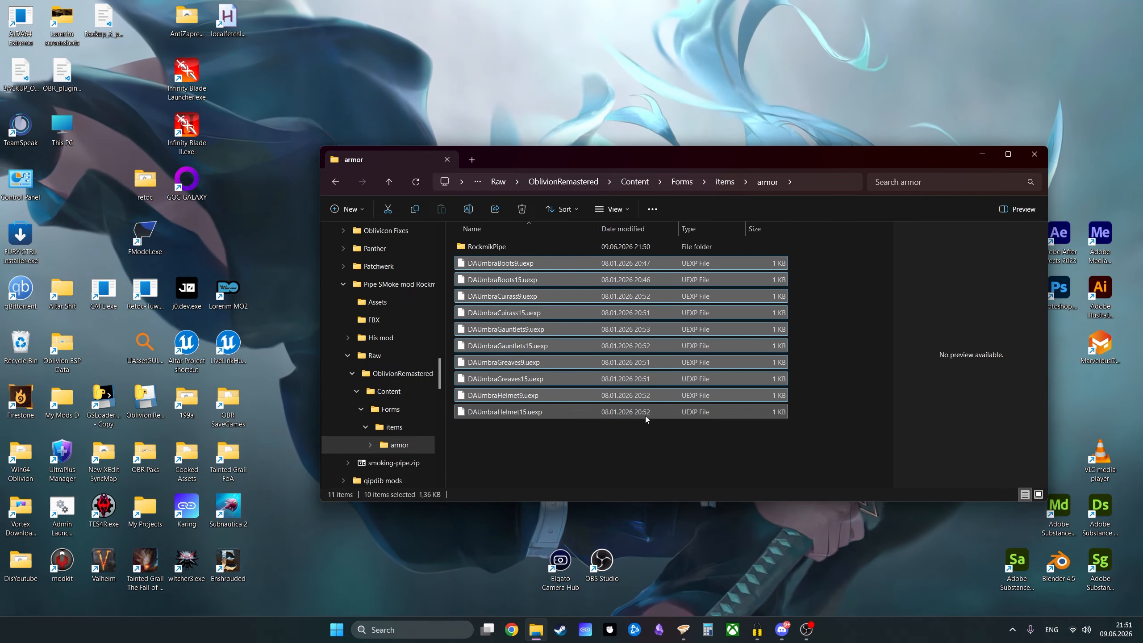
pyautogui.press('Delete')
# Step: Open PipeHelmet0.uasset from the RockmikPipe folder in UAssetGUI, check its general information and package name, and close it
pyautogui.doubleClick(509, 251)
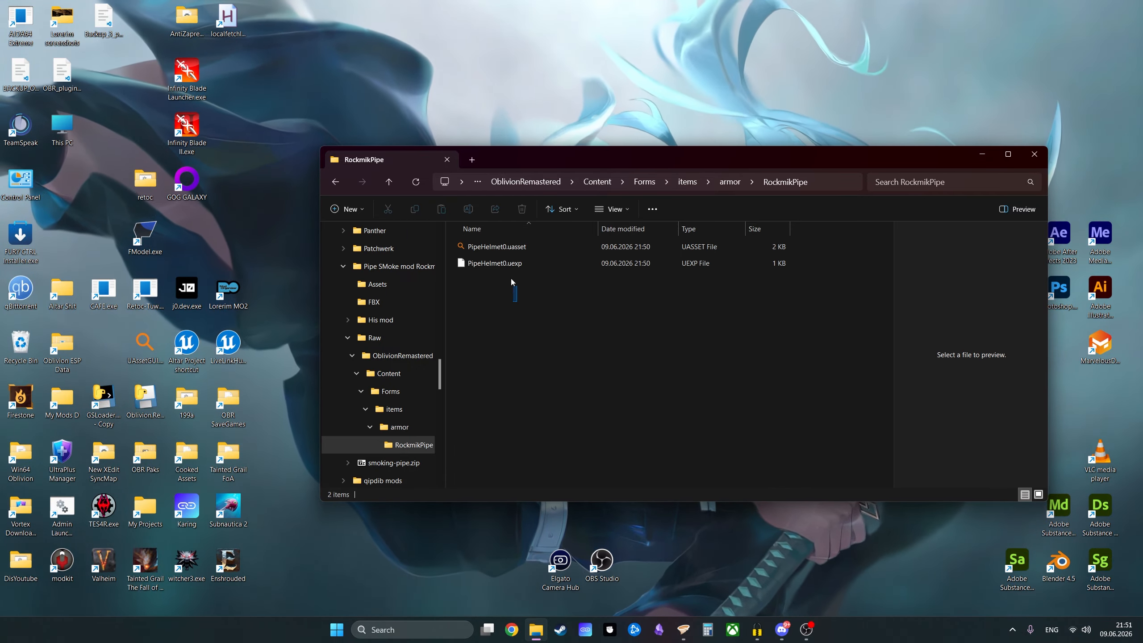
pyautogui.click(529, 246)
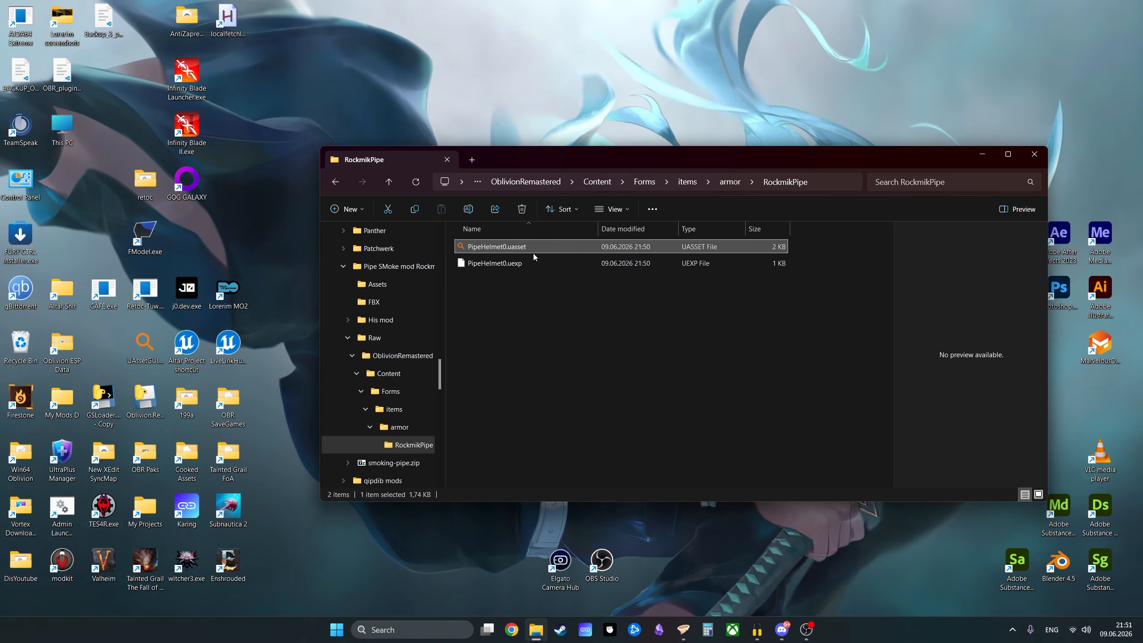
pyautogui.doubleClick(536, 252)
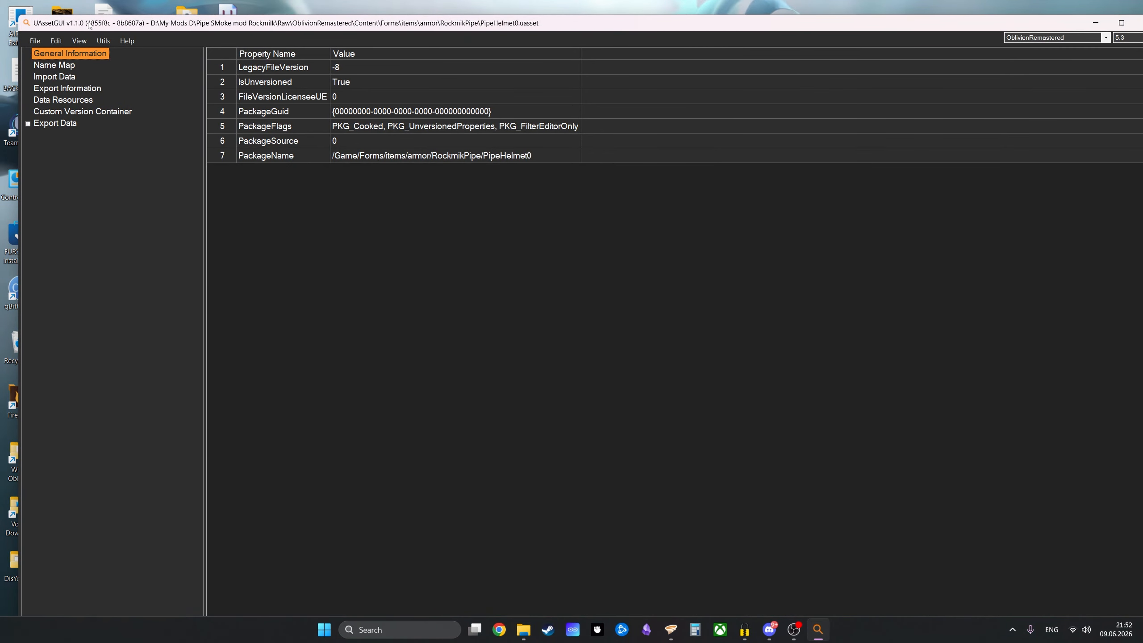
pyautogui.moveTo(89, 25); pyautogui.dragTo(99, 91)
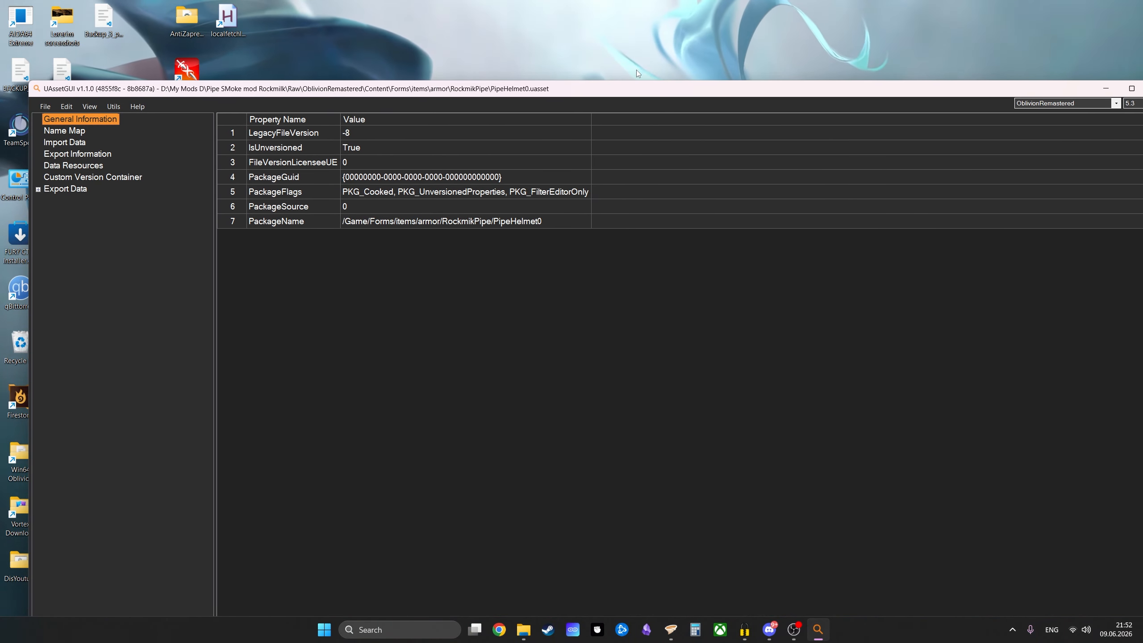
pyautogui.moveTo(653, 90); pyautogui.dragTo(481, 108)
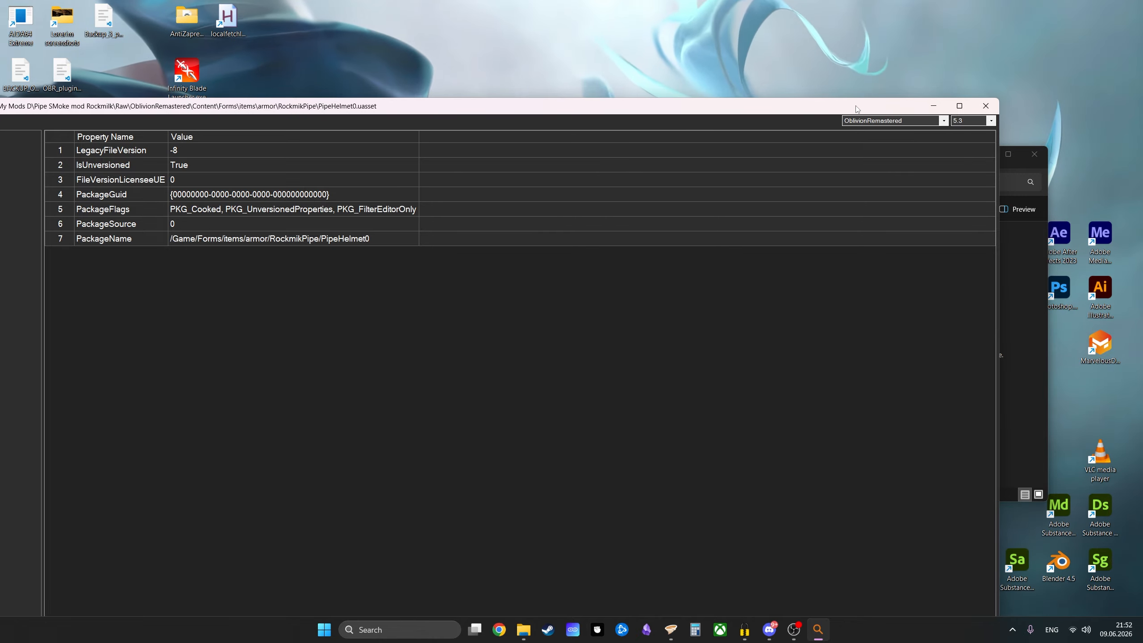
pyautogui.moveTo(539, 110); pyautogui.dragTo(822, 79)
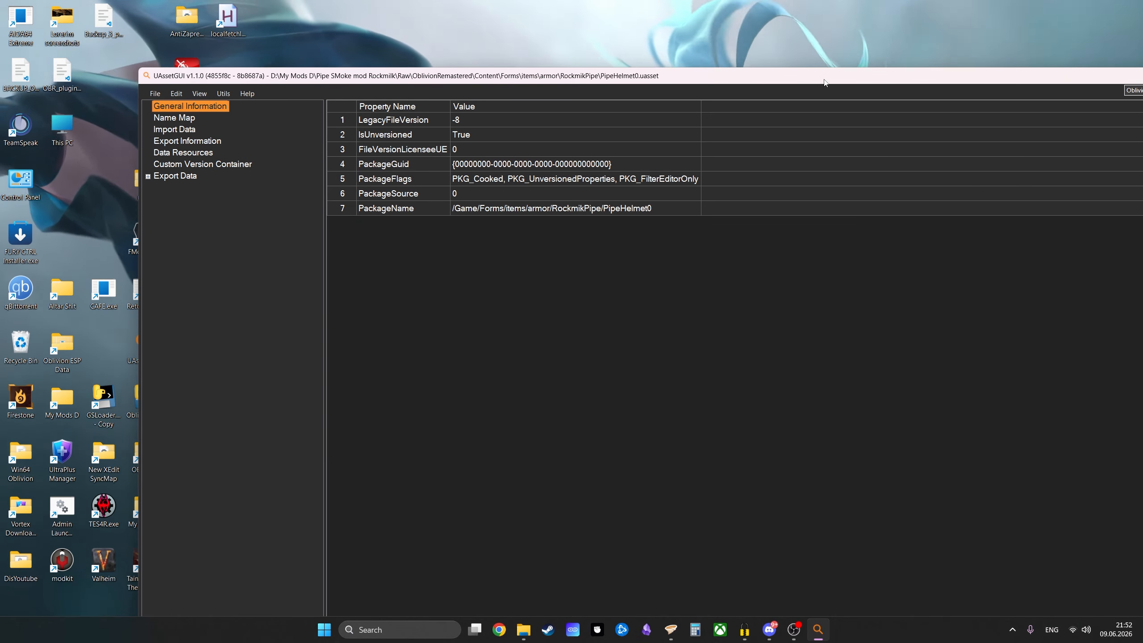
pyautogui.click(585, 213)
pyautogui.hotkey('alt', 'F4')
pyautogui.click(657, 288)
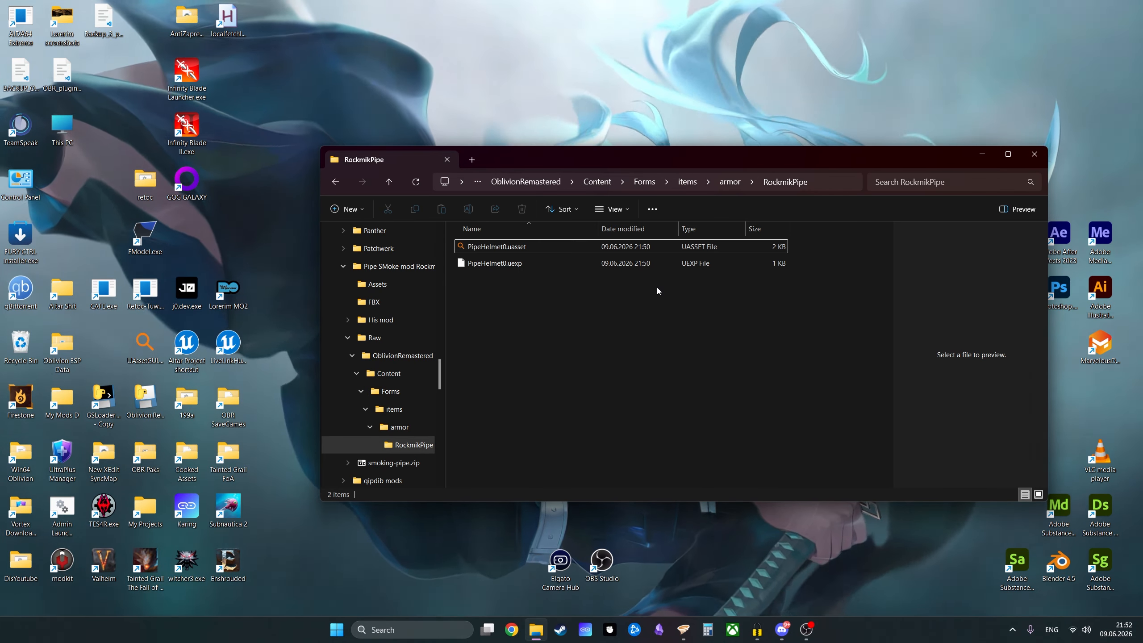
# Step: Copy BP_BDP_Pipe_Helmet.uasset and .uexp from the cooked Content/Forms/Items/armor/RockmikPipe folder into the mod's Raw RockmikPipe folder
pyautogui.doubleClick(187, 459)
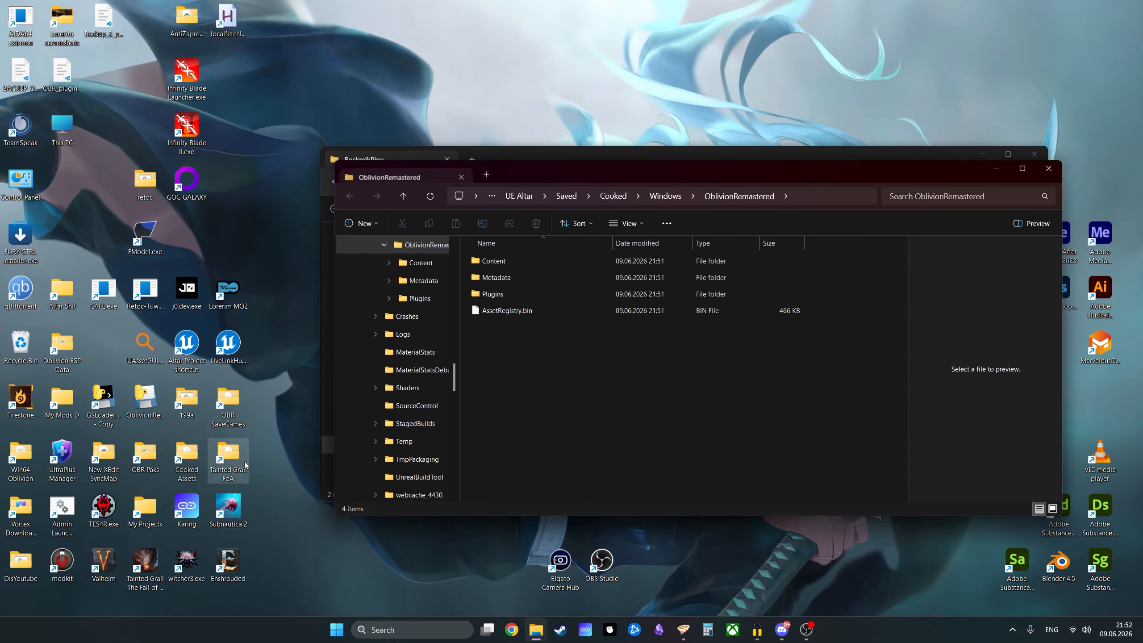
pyautogui.doubleClick(520, 264)
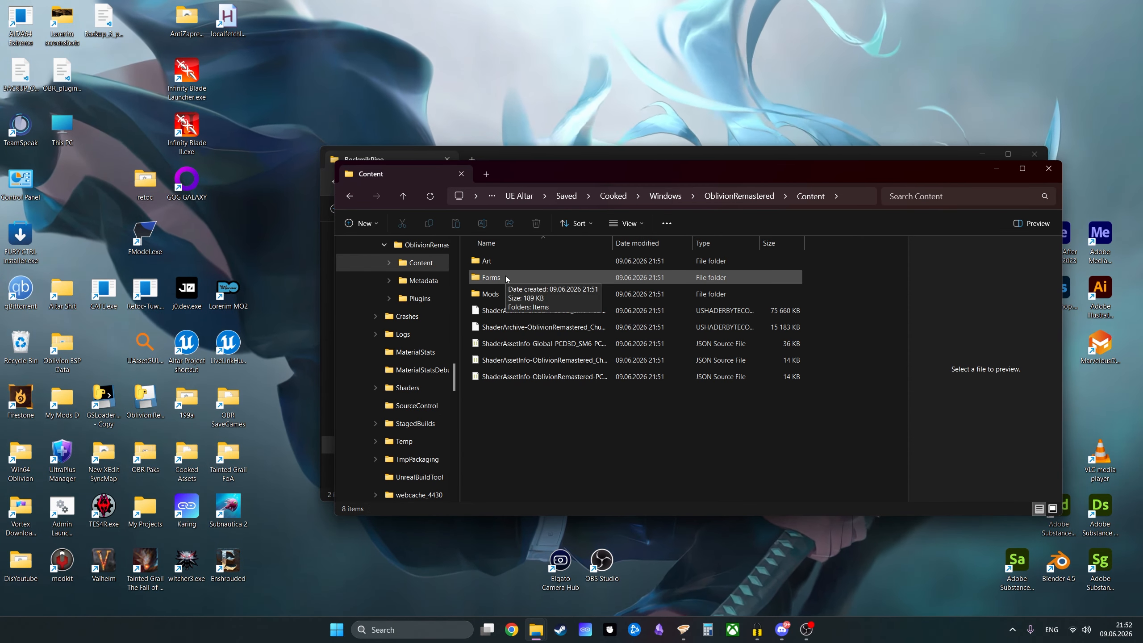
pyautogui.click(505, 275)
pyautogui.doubleClick(506, 277)
pyautogui.doubleClick(506, 265)
pyautogui.doubleClick(505, 264)
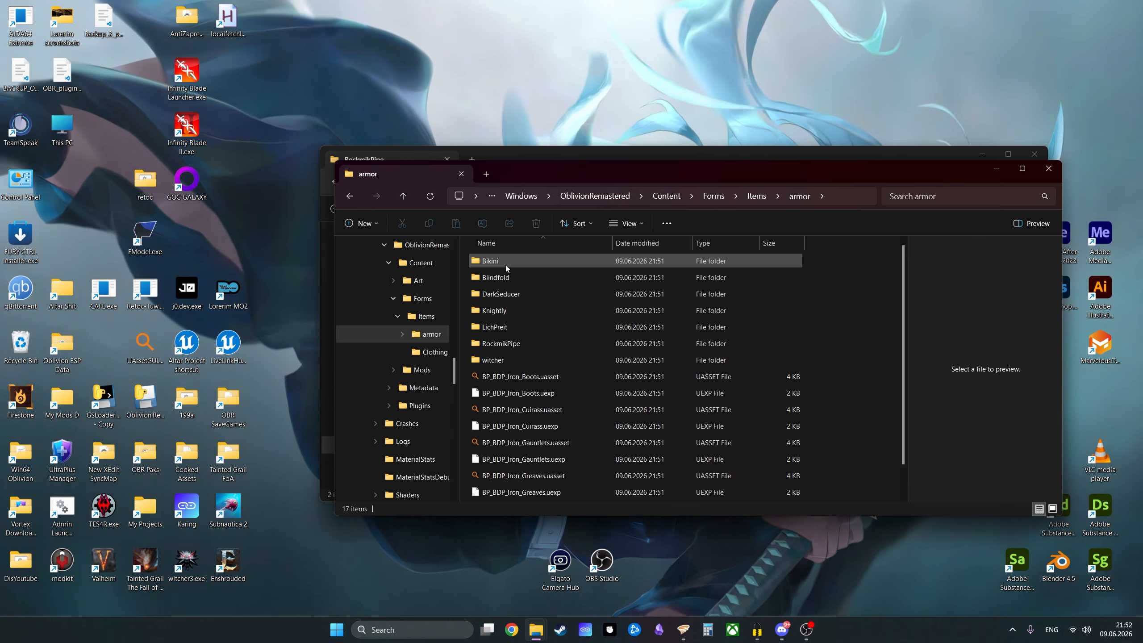
pyautogui.doubleClick(517, 345)
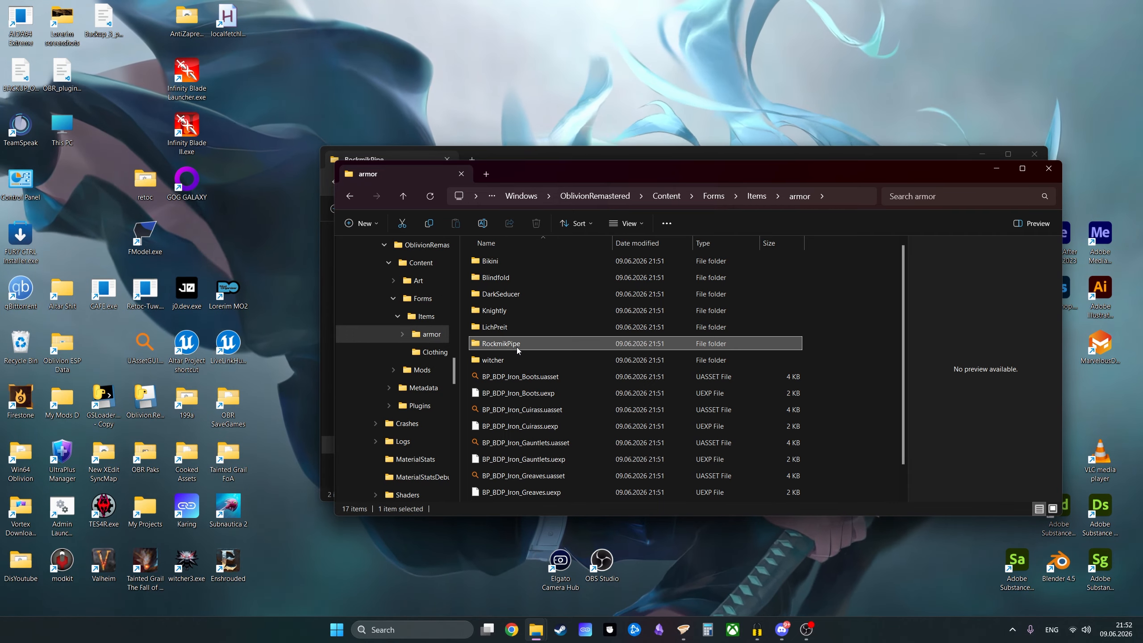
pyautogui.moveTo(517, 352); pyautogui.dragTo(518, 259)
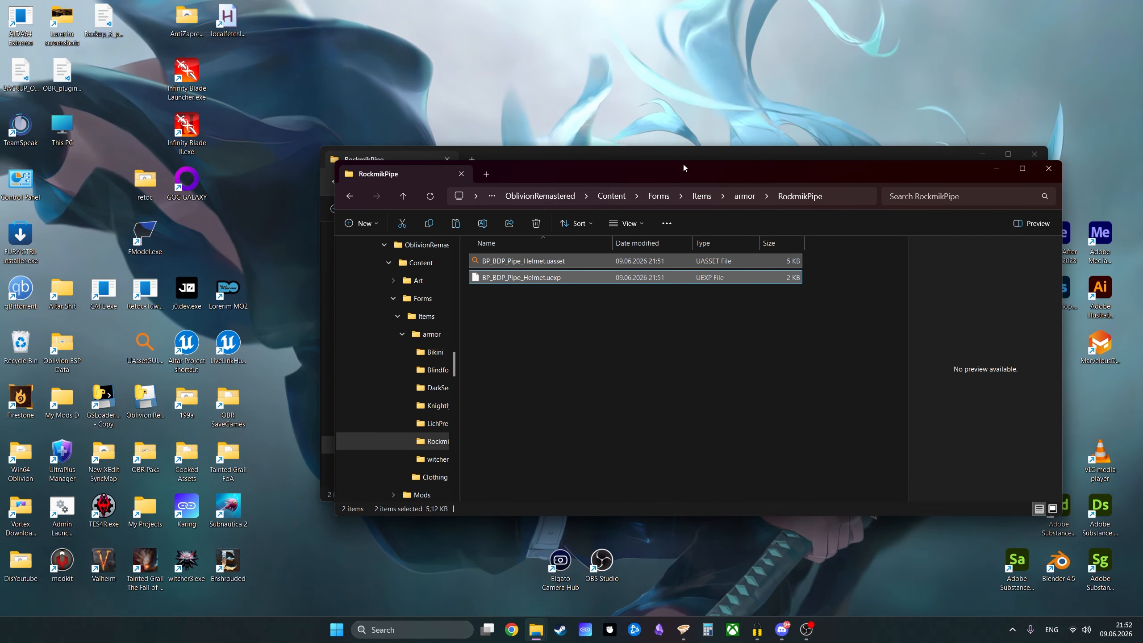
pyautogui.moveTo(649, 171); pyautogui.dragTo(526, 410)
pyautogui.click(537, 318)
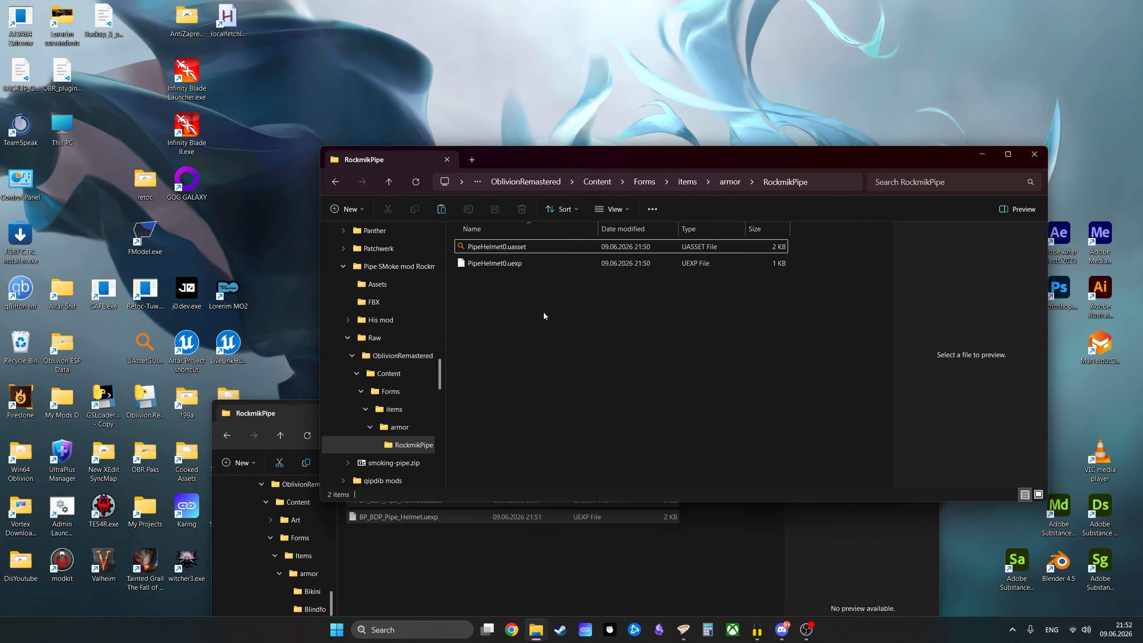
pyautogui.hotkey('ctrl', 'v')
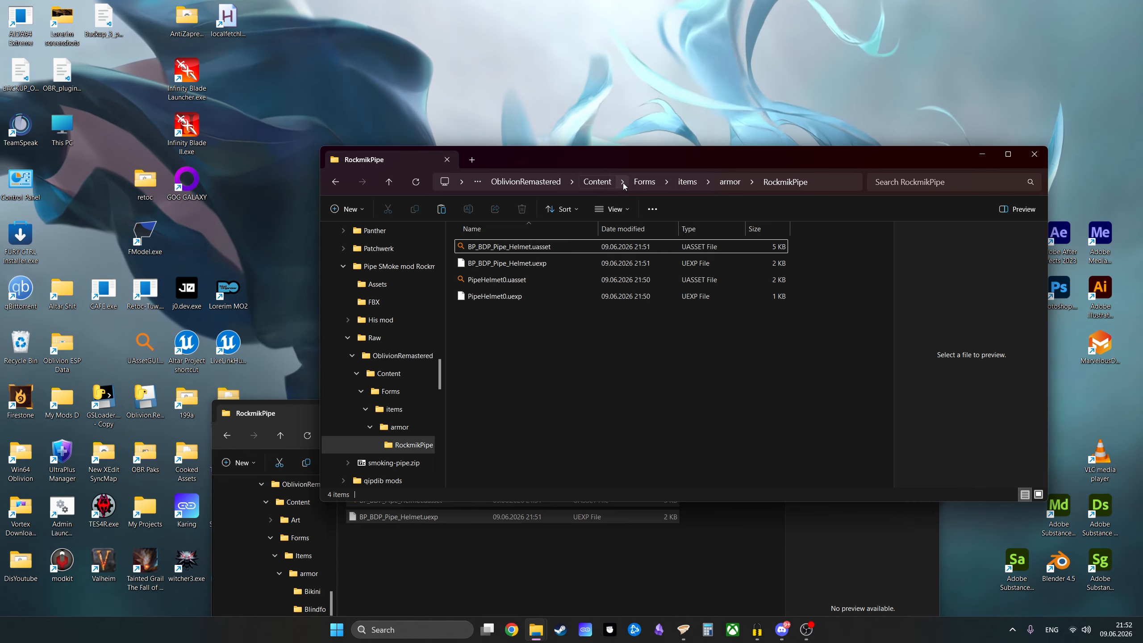
# Step: Copy the cooked Art folder into the mod's Raw/OblivionRemastered/Content folder and close the cooked assets window
pyautogui.click(598, 181)
pyautogui.click(458, 514)
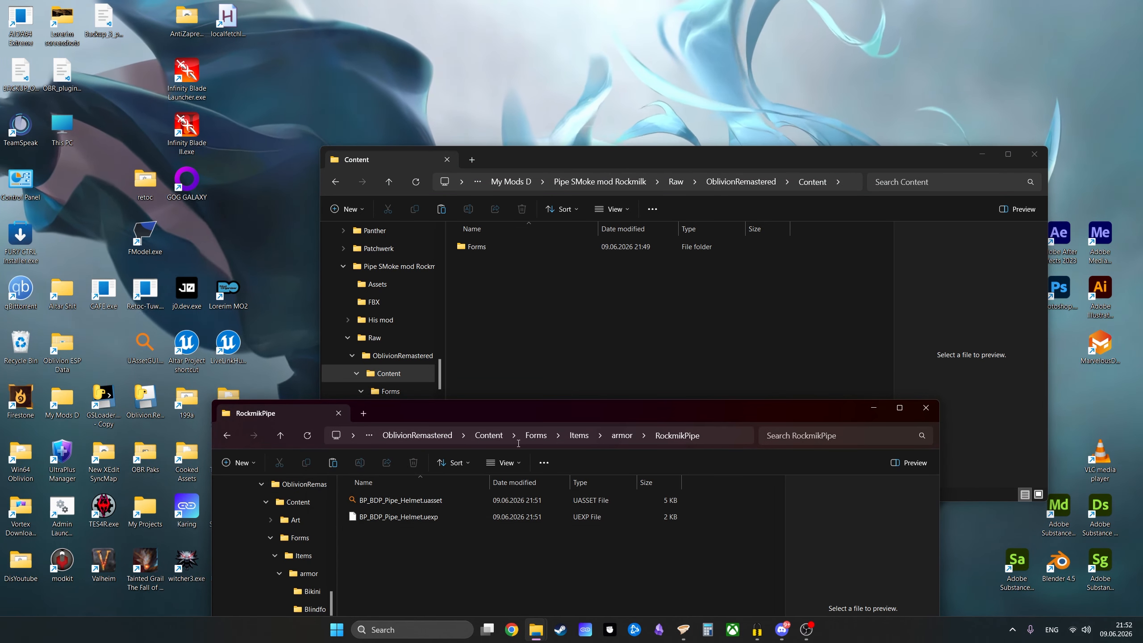
pyautogui.click(490, 436)
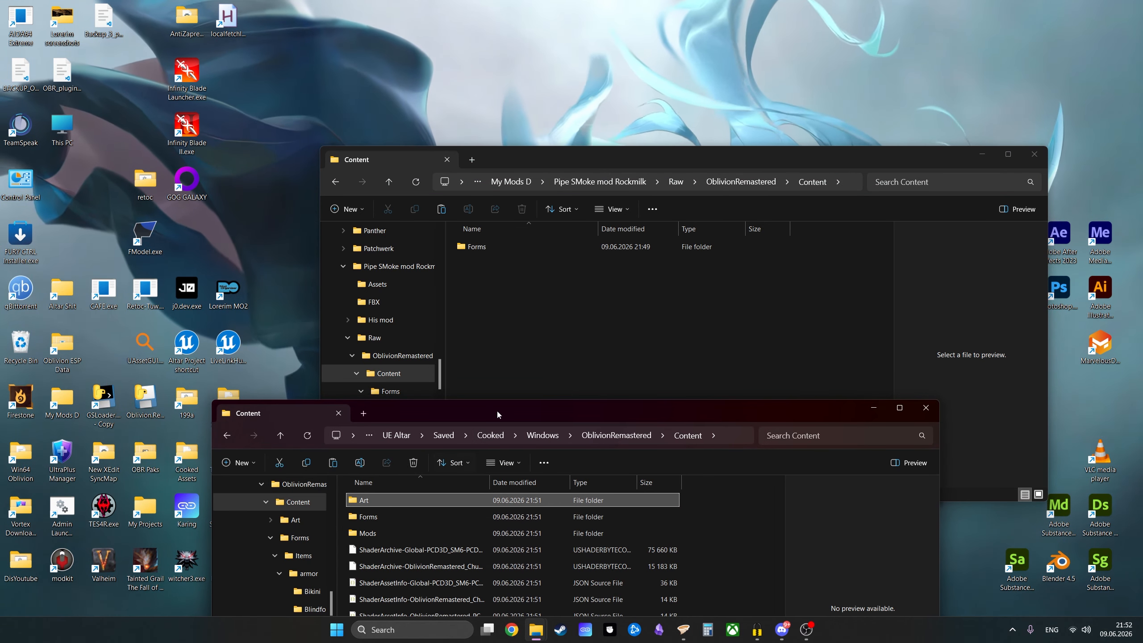
pyautogui.click(536, 320)
pyautogui.hotkey('ctrl', 'v')
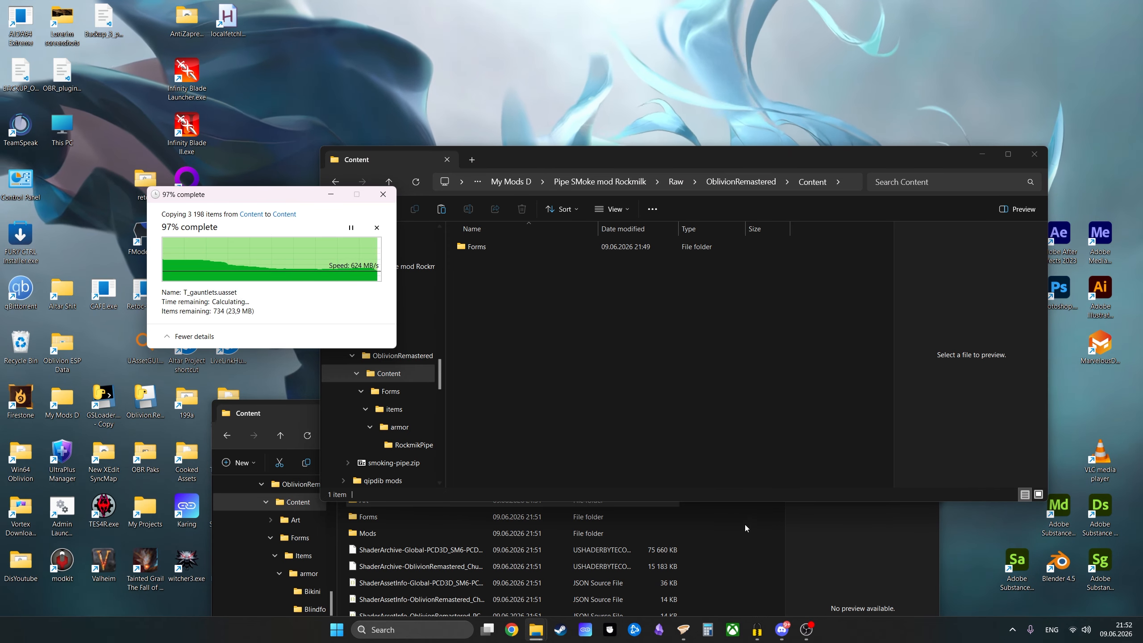
pyautogui.click(777, 543)
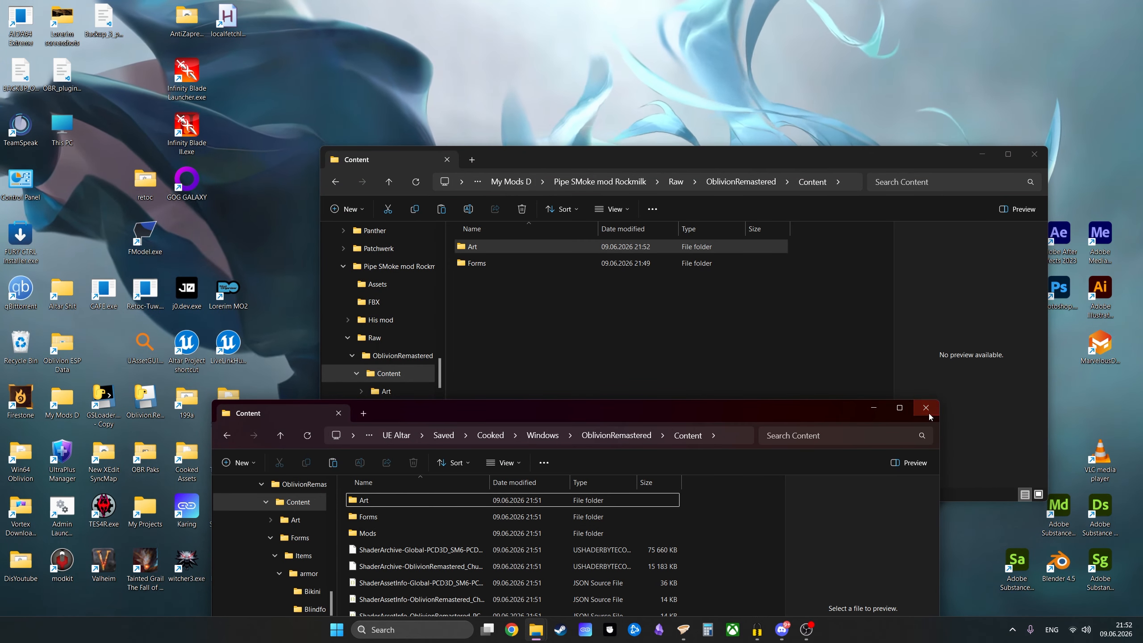
pyautogui.click(927, 408)
# Step: Open the copied Art folder in the mod's Raw content and select its Equipment and UI folders
pyautogui.doubleClick(473, 246)
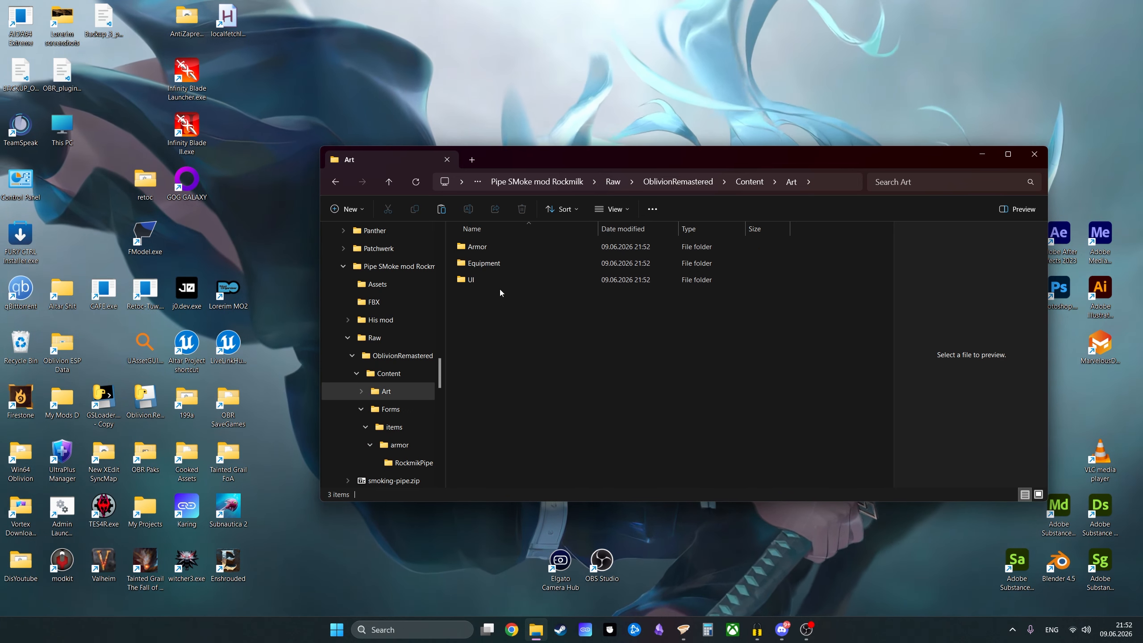
pyautogui.moveTo(494, 305); pyautogui.dragTo(490, 267)
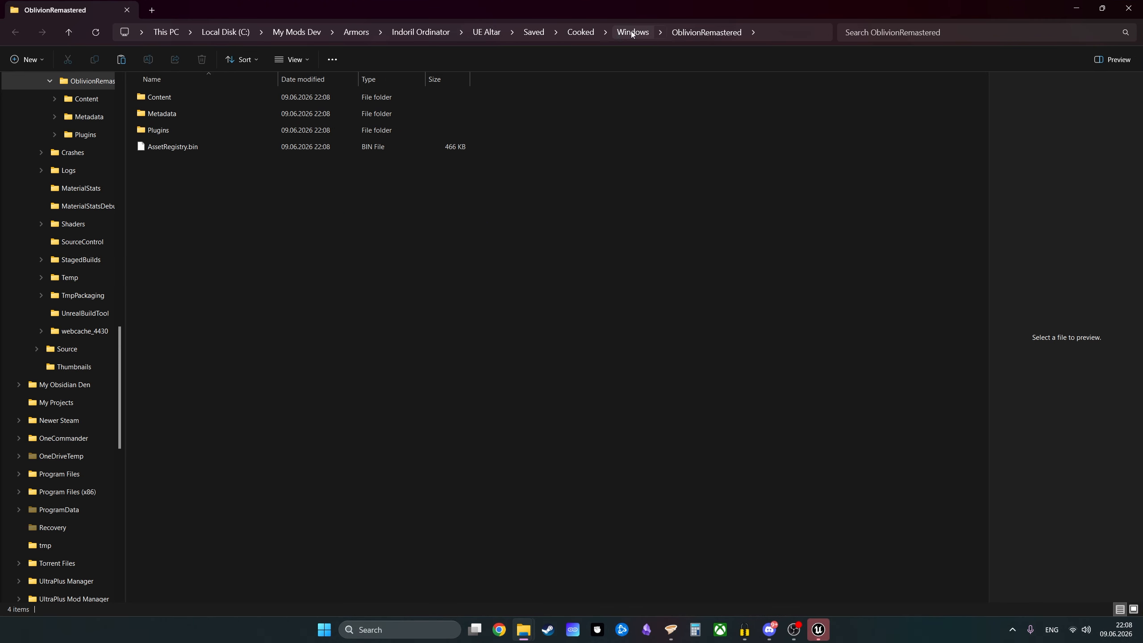
# Step: Copy the UI folder from the cooked OblivionRemastered/Content/Art folder of the UE Altar project into the mod's Raw Art folder
pyautogui.click(425, 32)
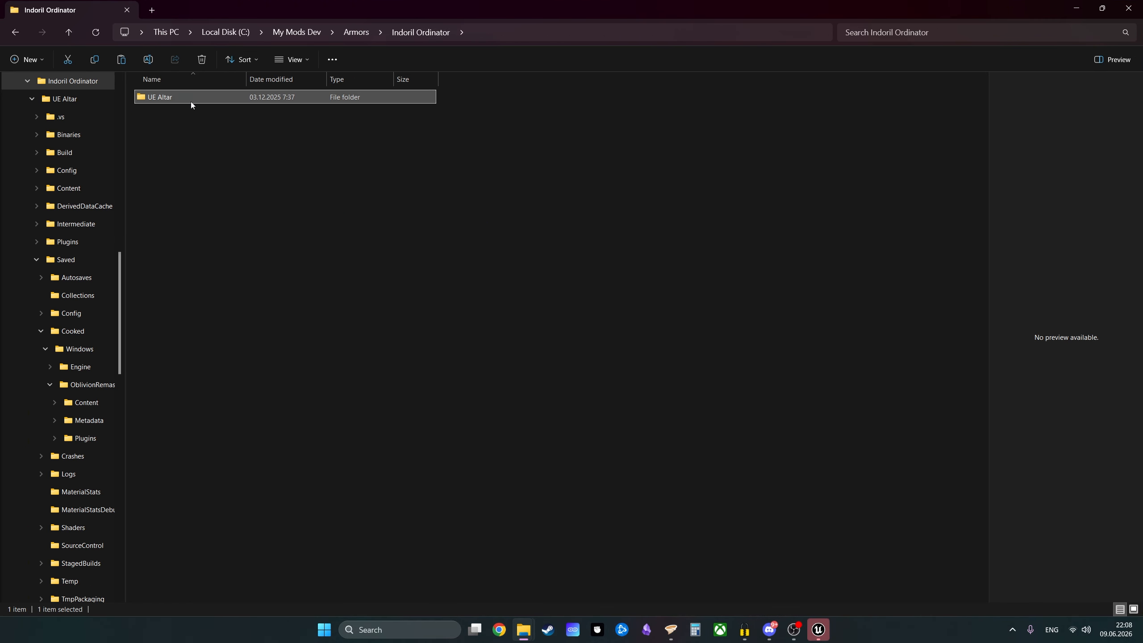
pyautogui.doubleClick(192, 103)
pyautogui.doubleClick(186, 225)
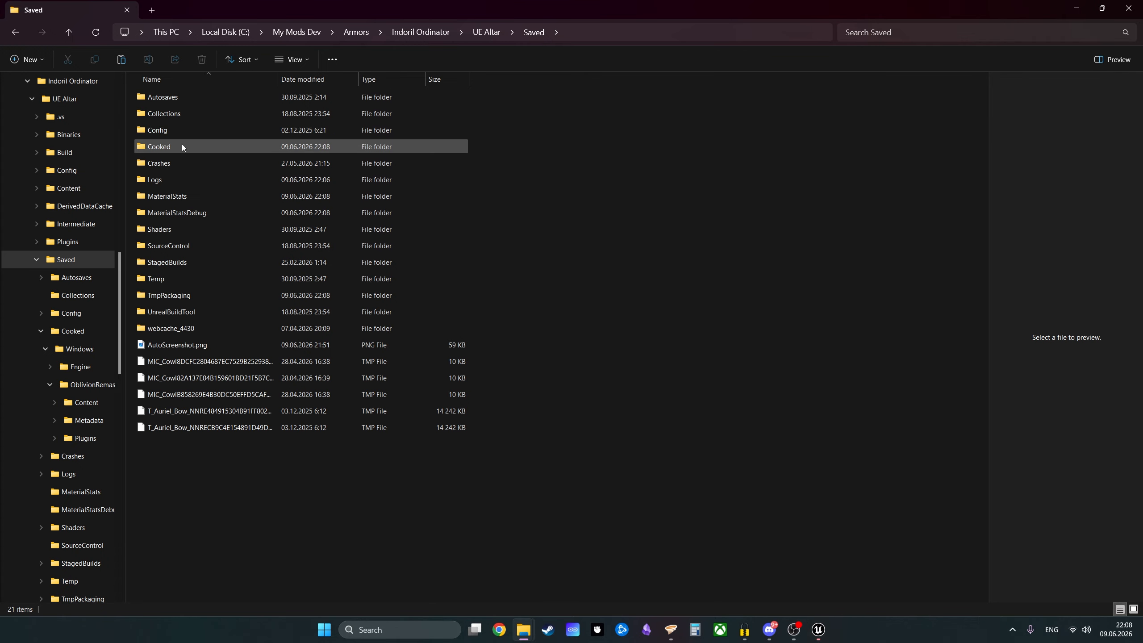
pyautogui.doubleClick(182, 147)
pyautogui.doubleClick(200, 97)
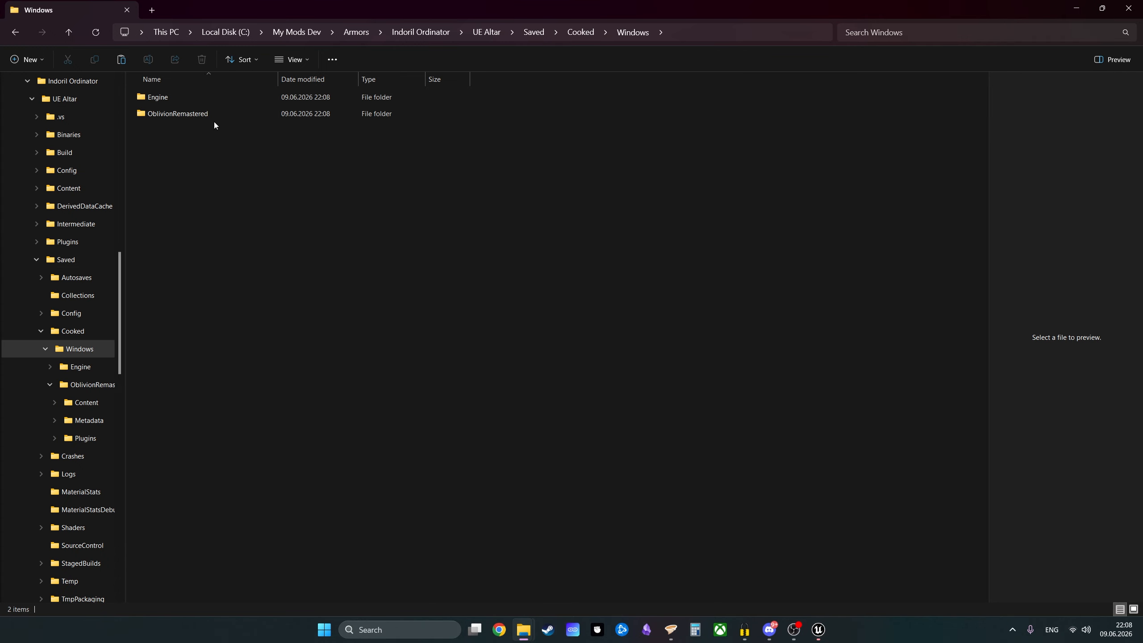
pyautogui.doubleClick(186, 118)
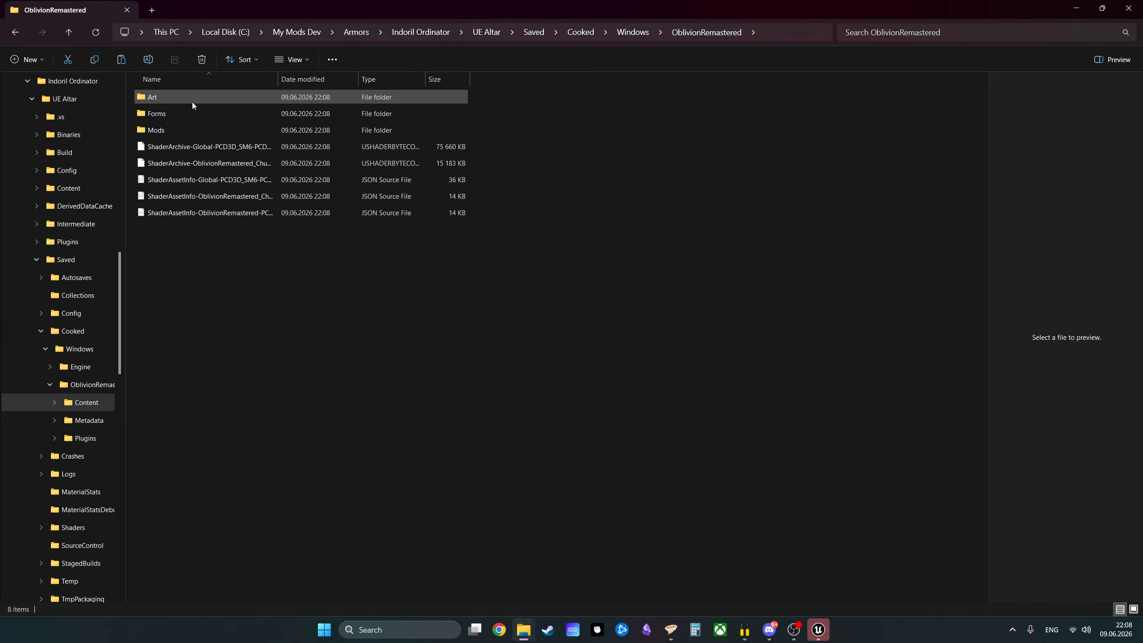
pyautogui.doubleClick(191, 98)
pyautogui.click(189, 131)
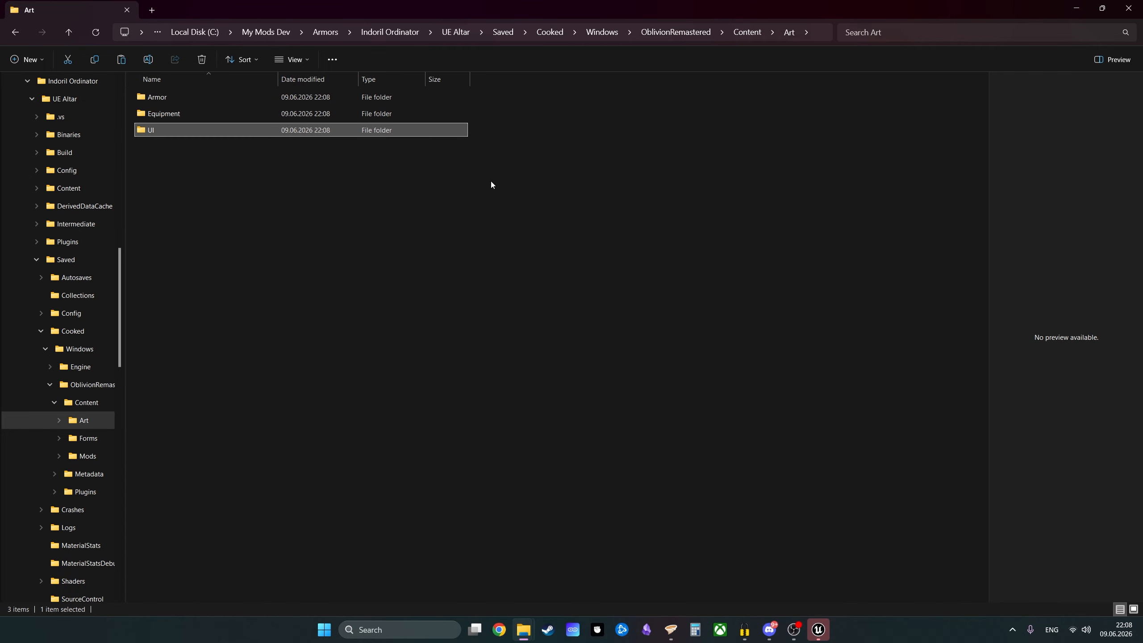
pyautogui.hotkey('alt', 'Tab')
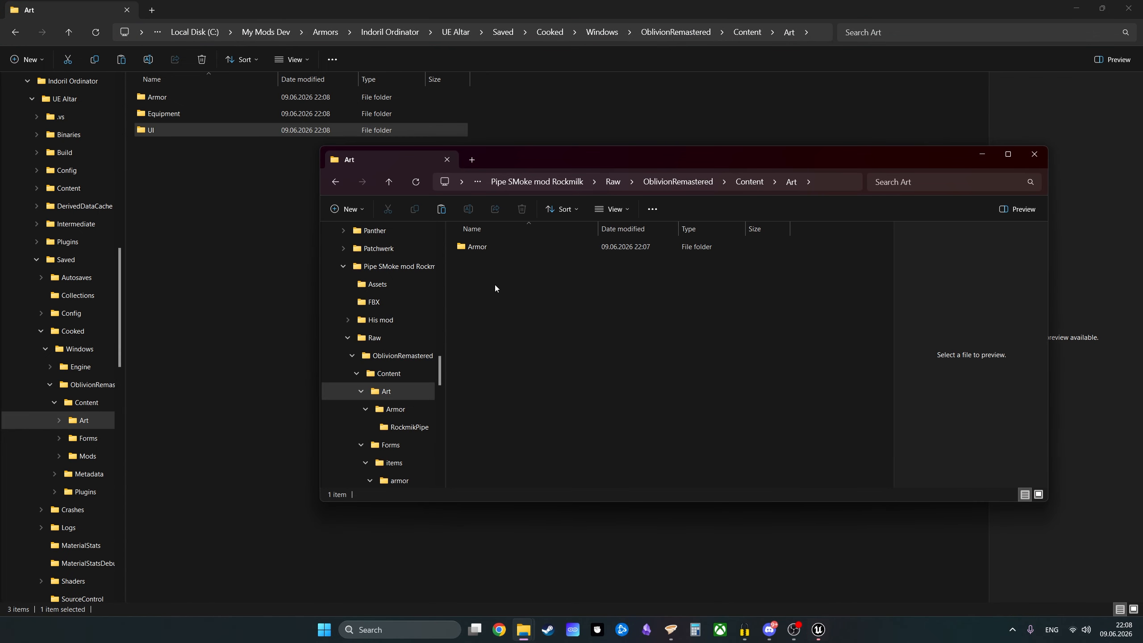
pyautogui.hotkey('ctrl', 'v')
# Step: In the copied UI folder, open Icons/Dynamic_Icons/menus/Icons and remove the clothes folder
pyautogui.doubleClick(492, 261)
pyautogui.doubleClick(497, 248)
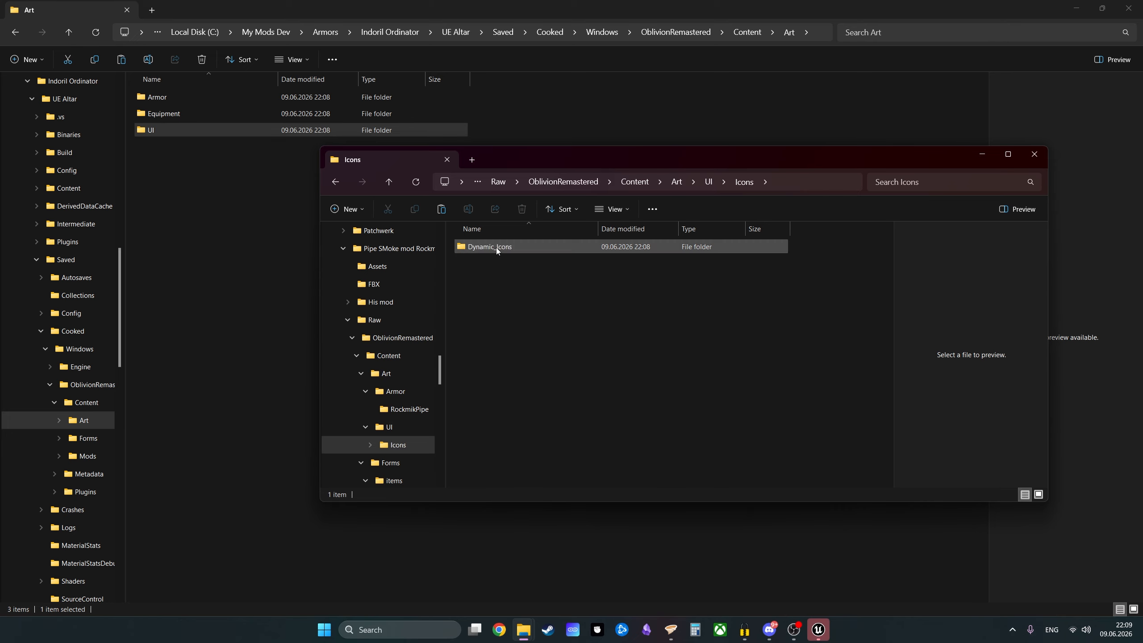
pyautogui.doubleClick(496, 247)
pyautogui.doubleClick(497, 248)
pyautogui.doubleClick(497, 248)
pyautogui.click(492, 264)
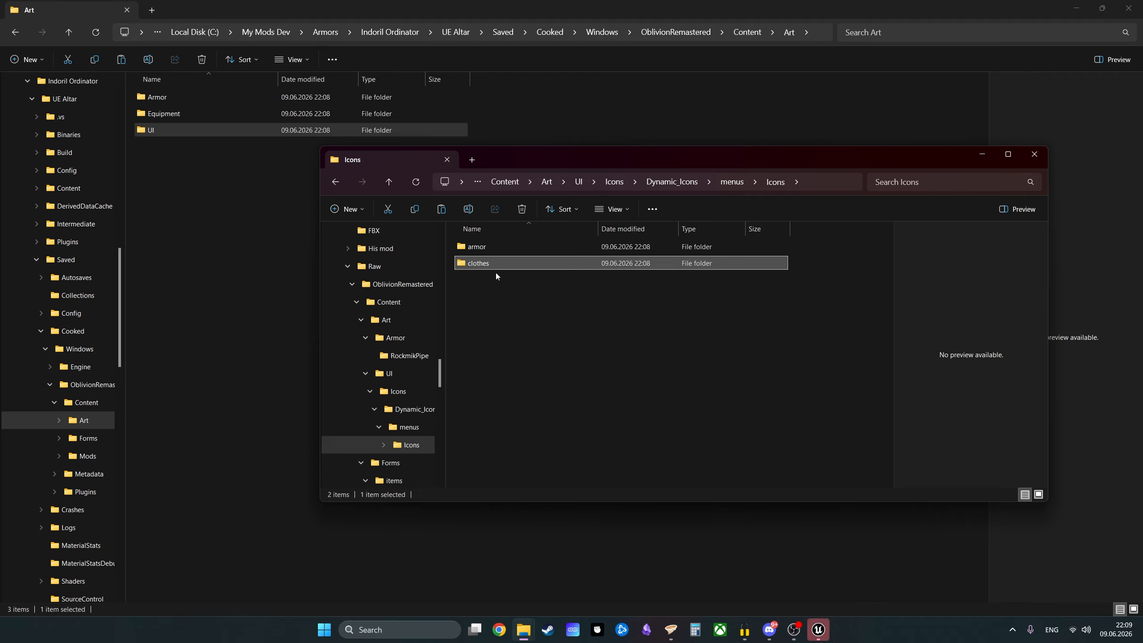
# Step: In the armor icons folder, delete everything listed after RockmikPipe, from the SaviorsHide folder through the T_thadonscrown files
pyautogui.doubleClick(493, 248)
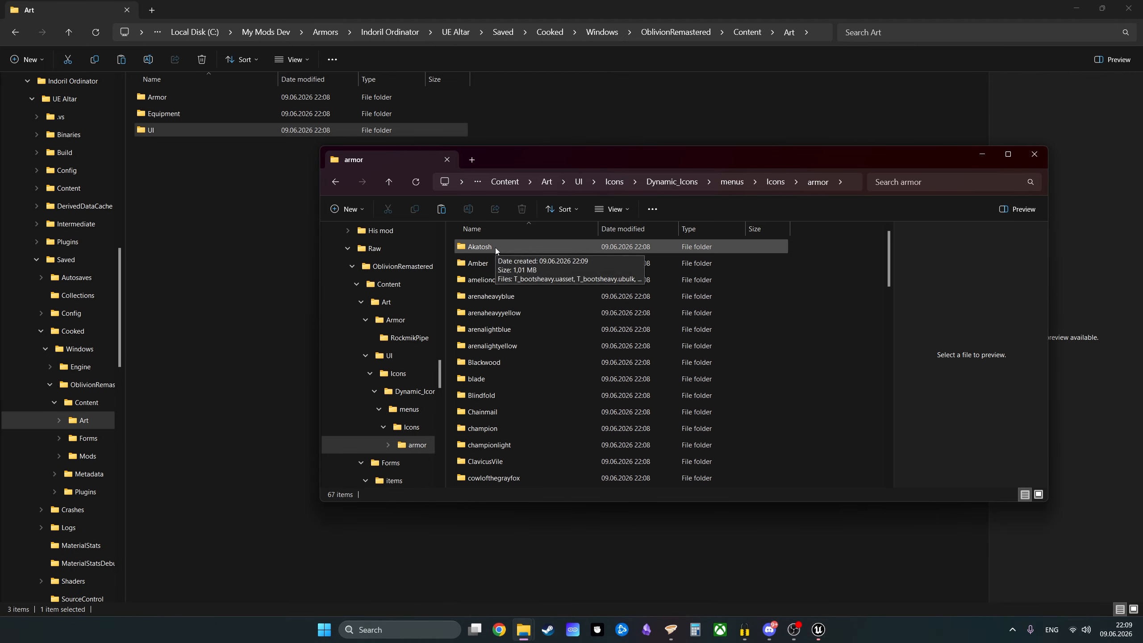
pyautogui.scroll(-15, 497, 360)
pyautogui.click(496, 382)
pyautogui.keyDown('shift'); pyautogui.click(511, 478); pyautogui.keyUp('shift')
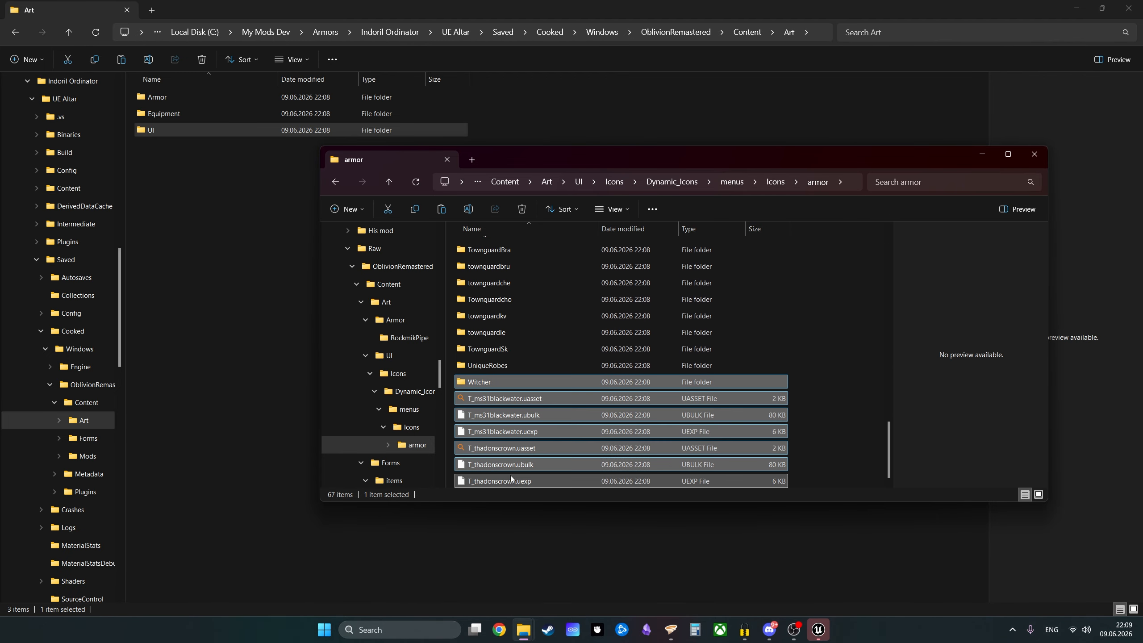
pyautogui.press('Delete')
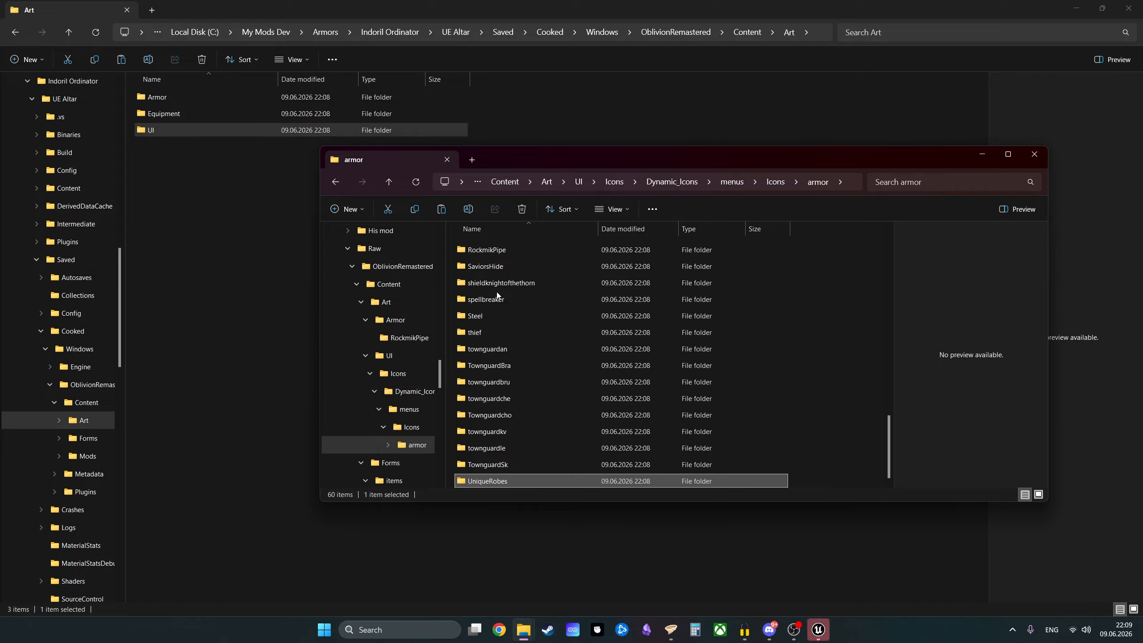
pyautogui.keyDown('shift'); pyautogui.click(497, 299); pyautogui.keyUp('shift')
pyautogui.press('Delete')
pyautogui.click(499, 466)
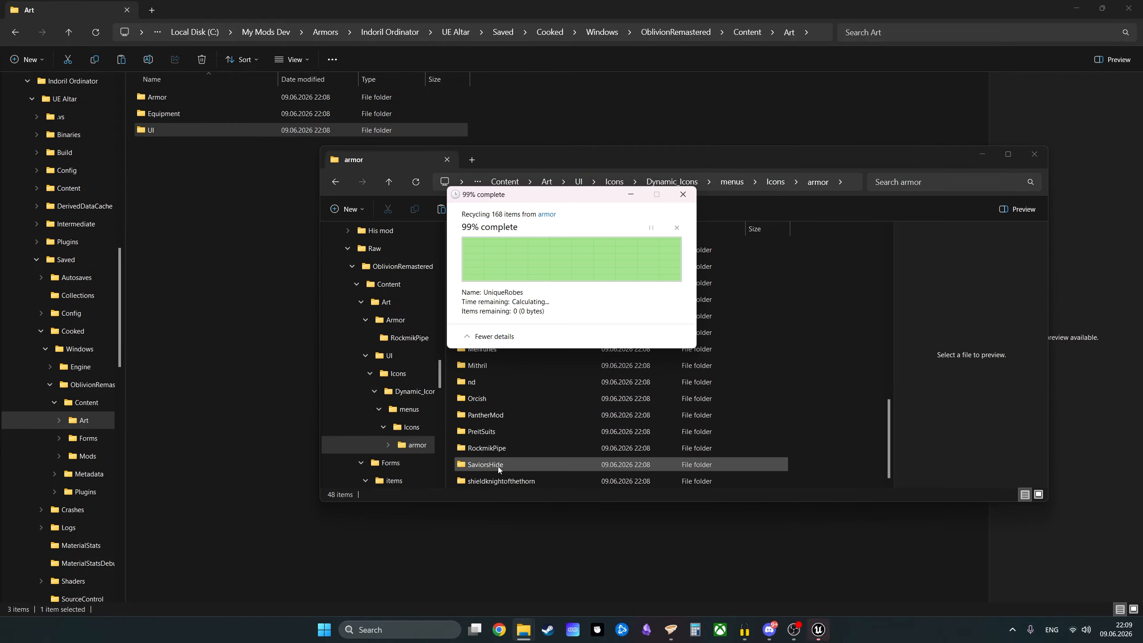
pyautogui.keyDown('shift'); pyautogui.click(538, 481); pyautogui.keyUp('shift')
pyautogui.press('Delete')
# Step: Delete all armor icon folders listed before RockmikPipe, from Akatosh through PreitSuits
pyautogui.click(480, 464)
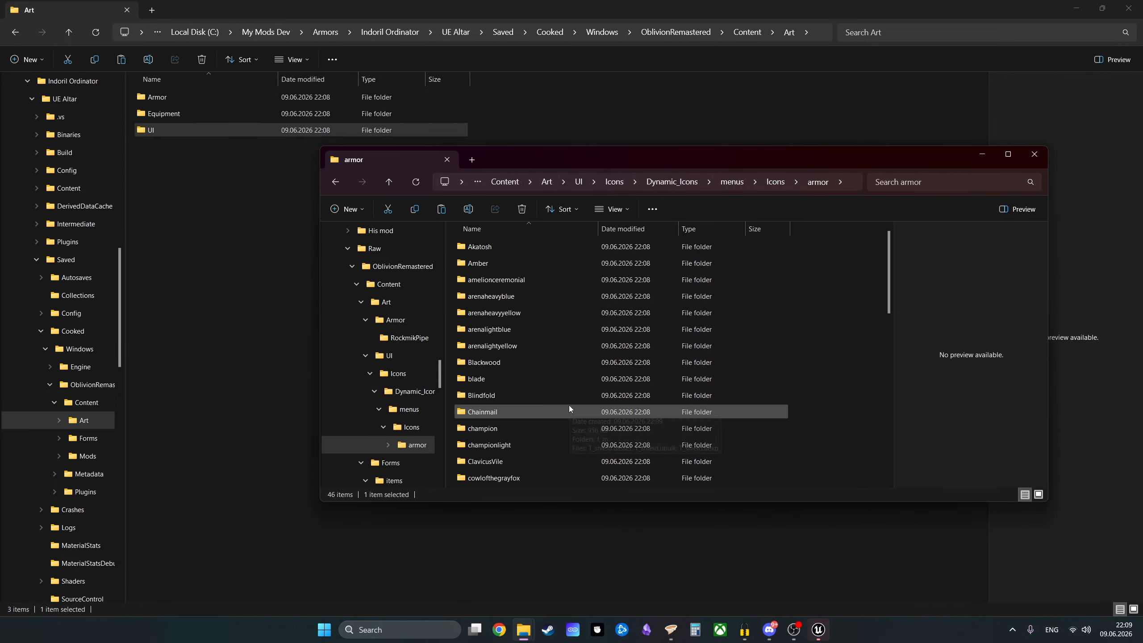
pyautogui.scroll(10, 535, 324)
pyautogui.keyDown('shift'); pyautogui.click(500, 248); pyautogui.keyUp('shift')
pyautogui.press('Delete')
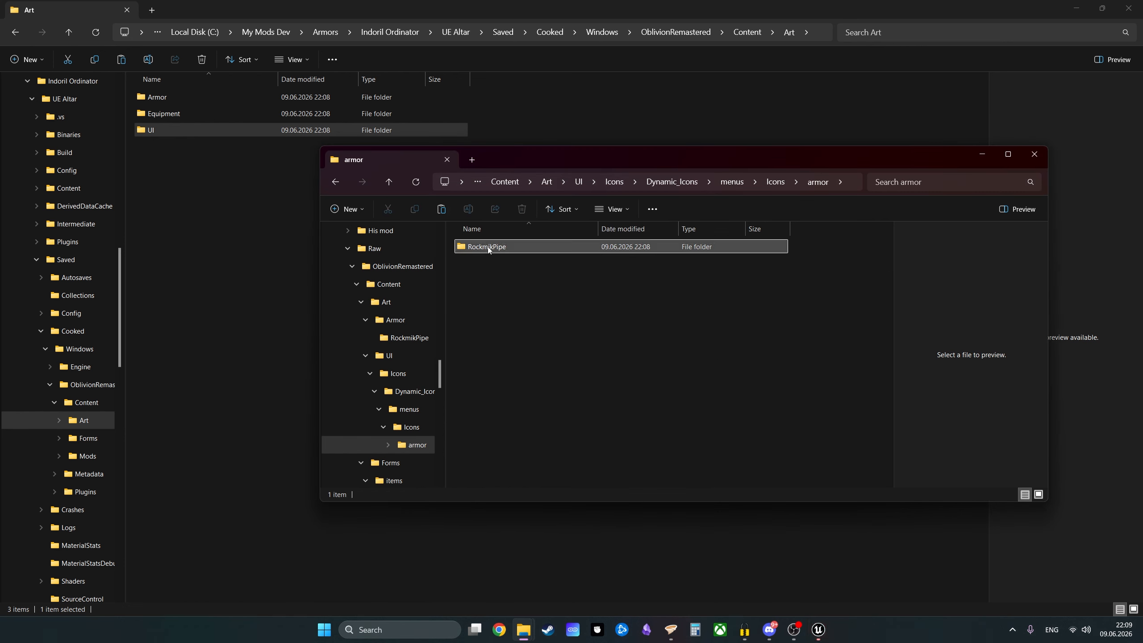
# Step: Check the T_PipeHelmet0 files in the RockmikPipe icon folder and minimize the cooked assets window
pyautogui.doubleClick(488, 247)
pyautogui.moveTo(542, 360); pyautogui.dragTo(482, 228)
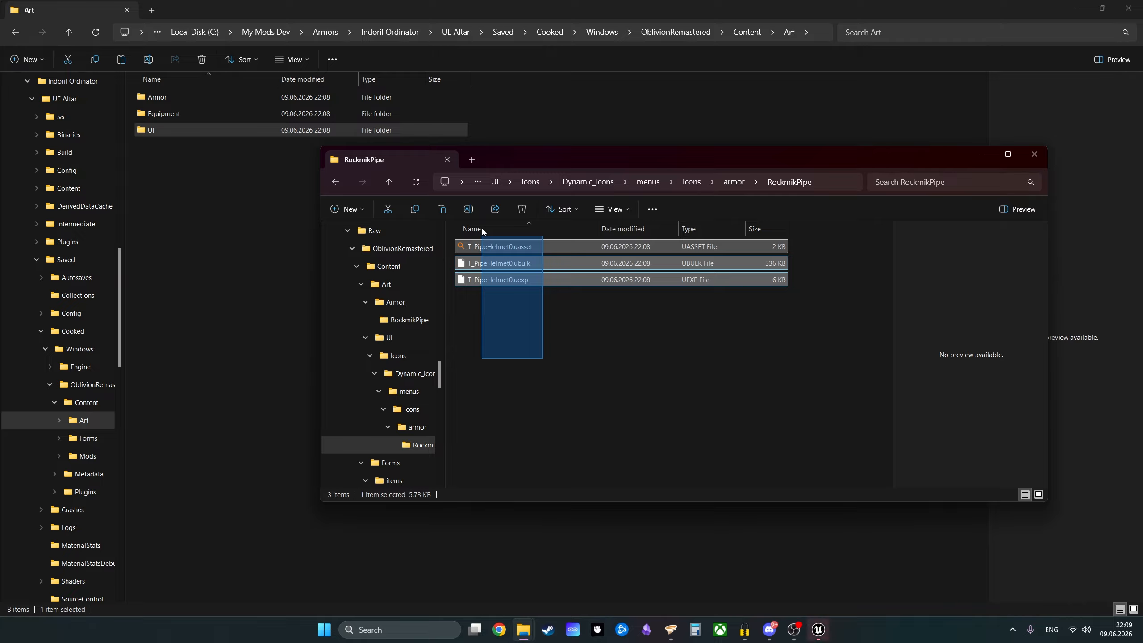
pyautogui.click(615, 332)
pyautogui.click(723, 109)
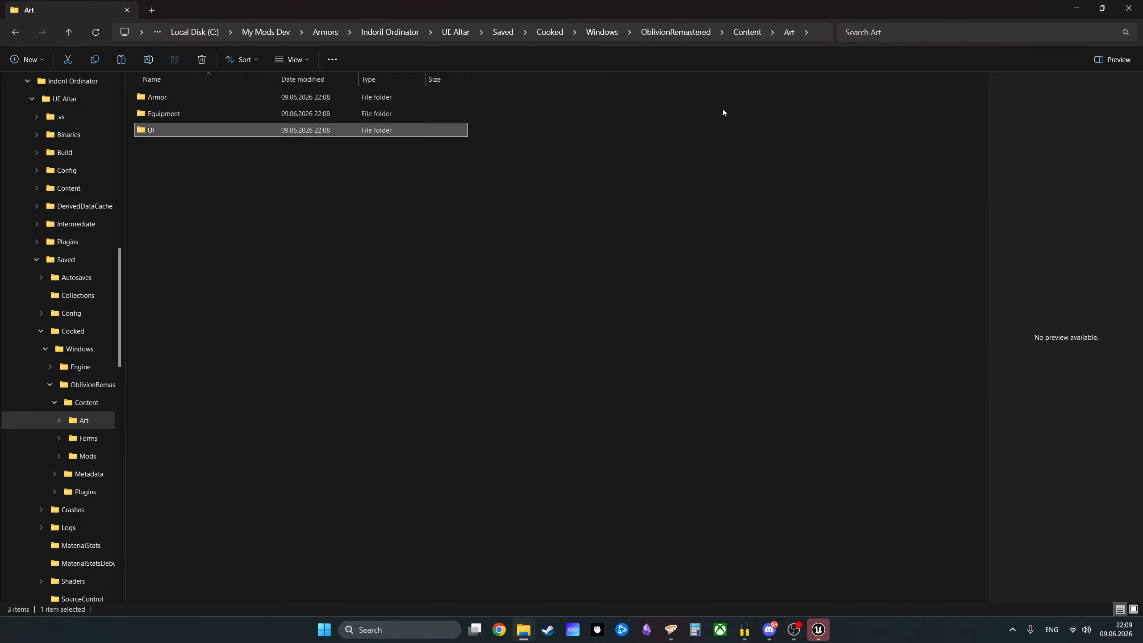
pyautogui.click(1076, 8)
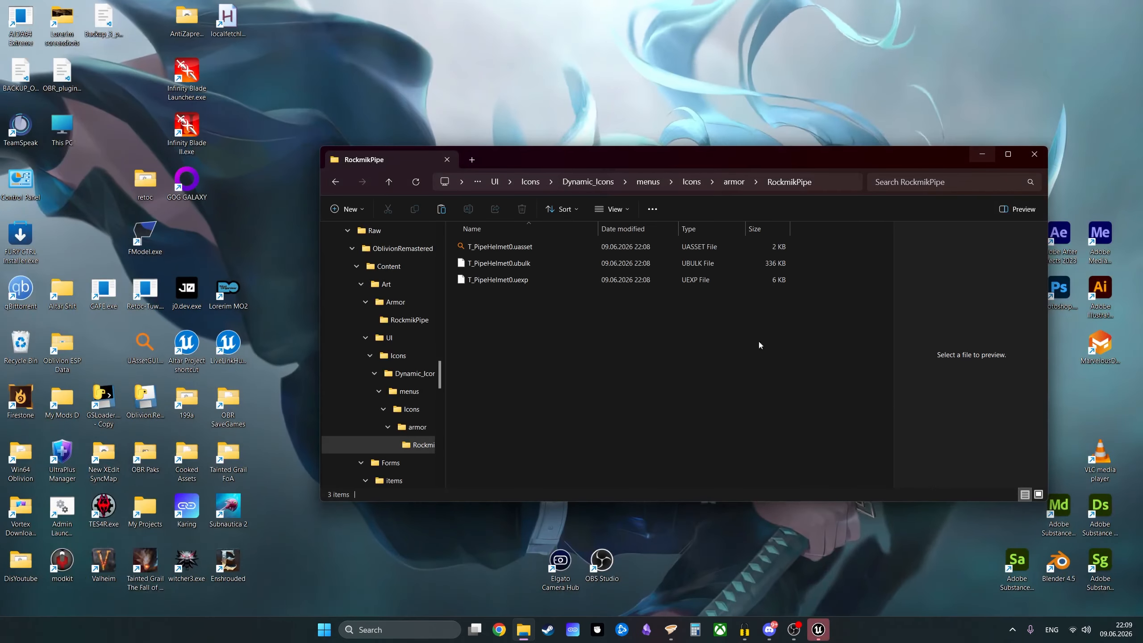
# Step: Go back up through Raw to the Pipe SMoke mod Rockmilk folder and create a new folder named PAK
pyautogui.click(734, 181)
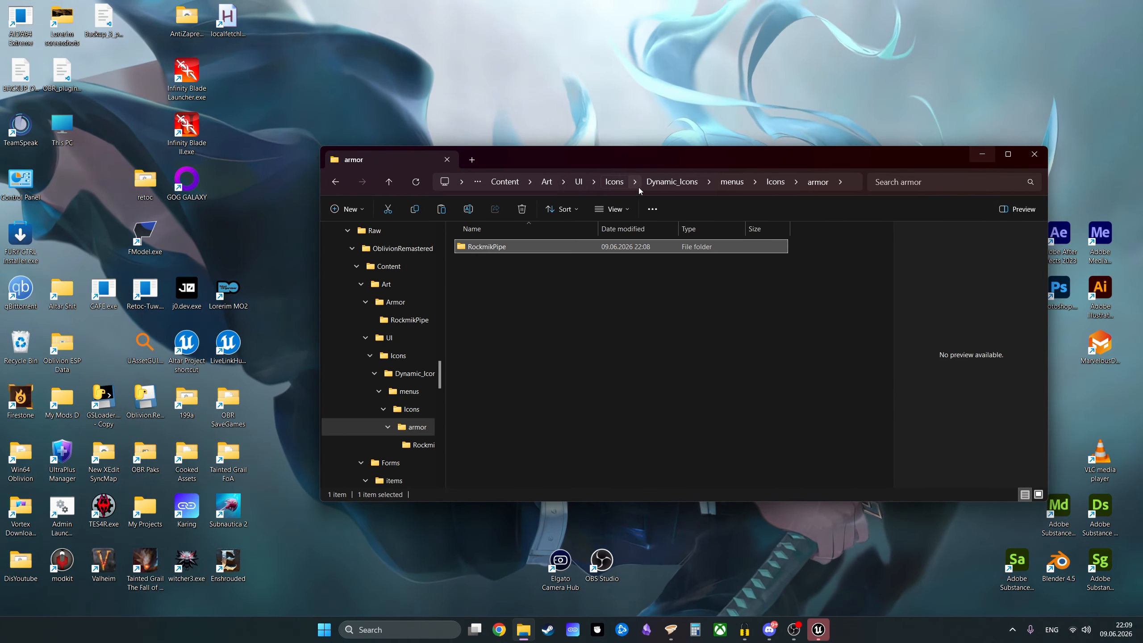
pyautogui.click(579, 181)
pyautogui.click(613, 181)
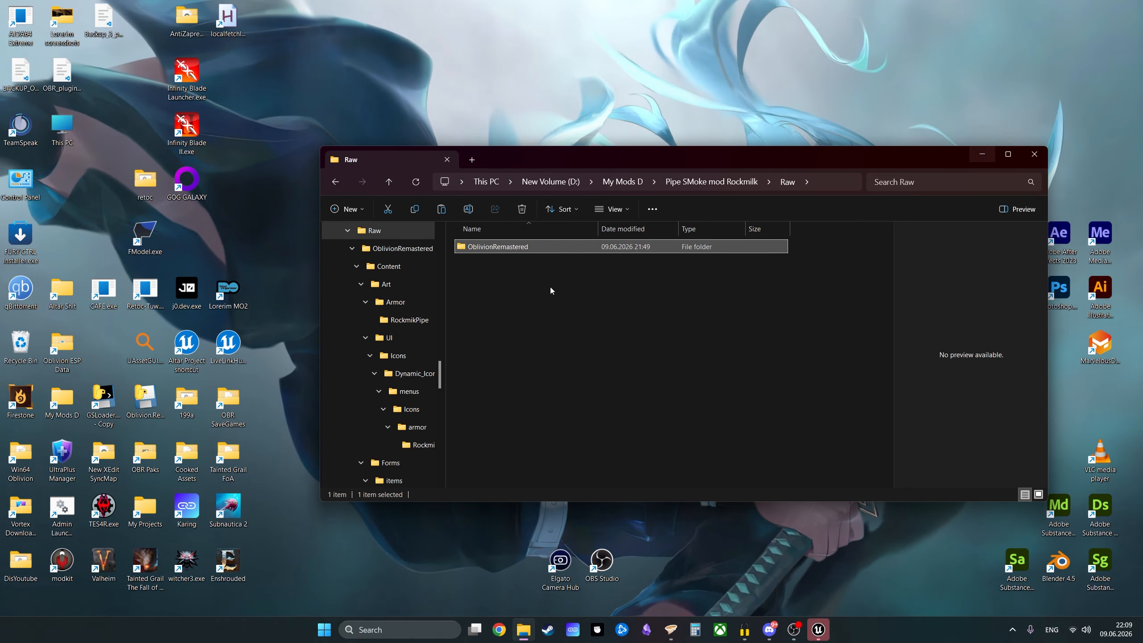
pyautogui.click(832, 181)
pyautogui.click(607, 431)
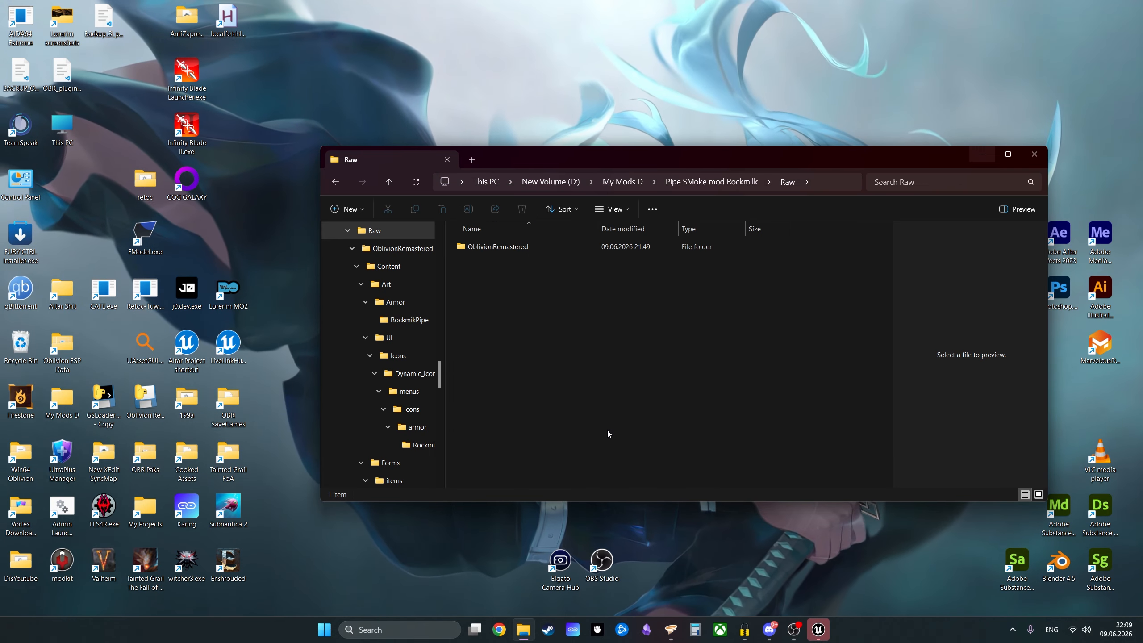
pyautogui.click(720, 184)
pyautogui.rightClick(515, 340)
pyautogui.moveTo(578, 529)
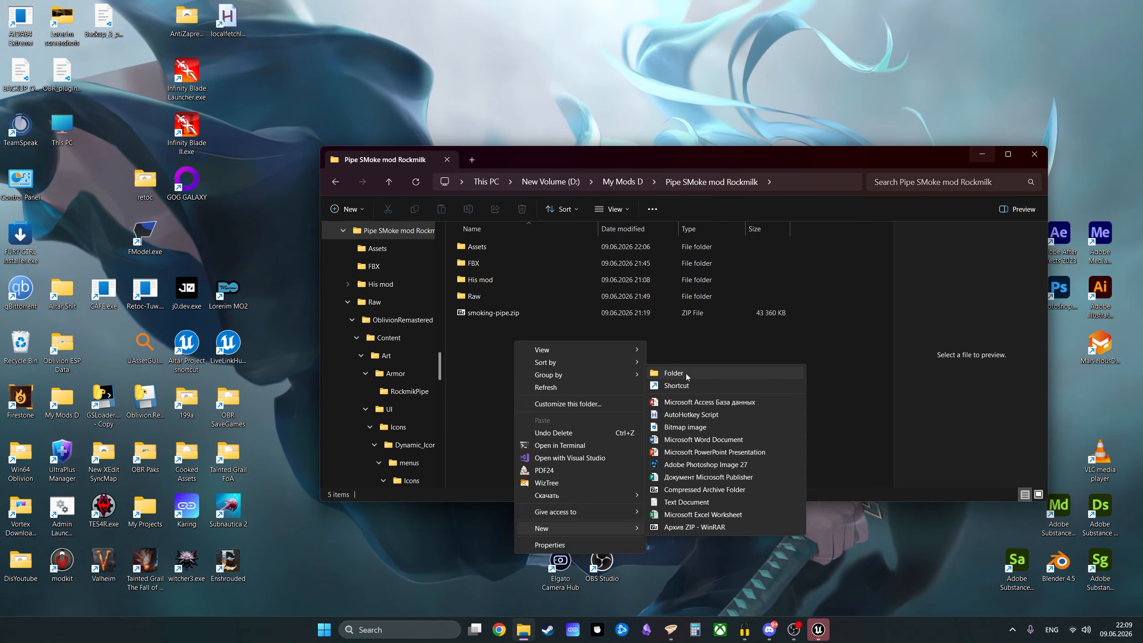
pyautogui.click(686, 373)
pyautogui.write('PAK')
pyautogui.press('Return')
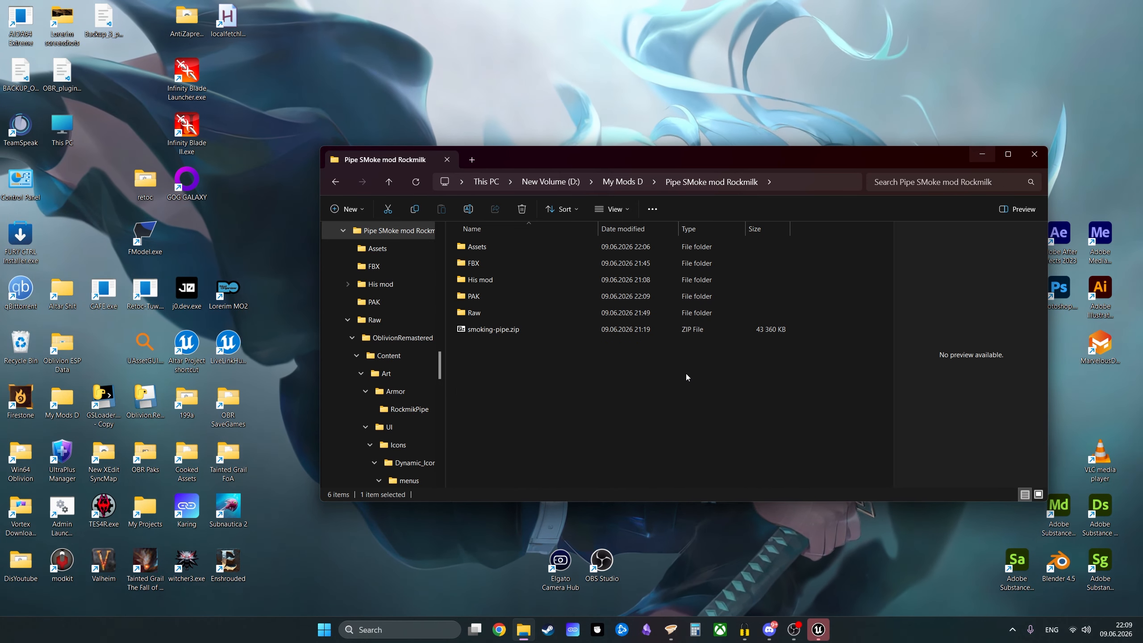
# Step: Open the PAK folder and launch Retoc-Tuw in its IOStore retoc Repack mode
pyautogui.click(519, 317)
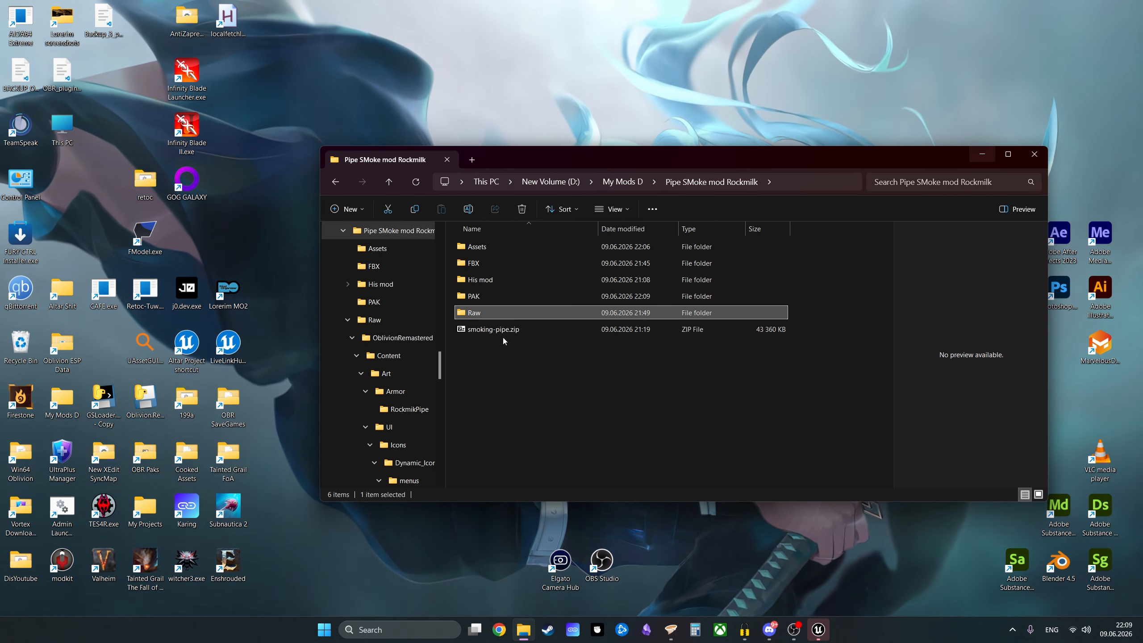
pyautogui.doubleClick(489, 298)
pyautogui.doubleClick(152, 292)
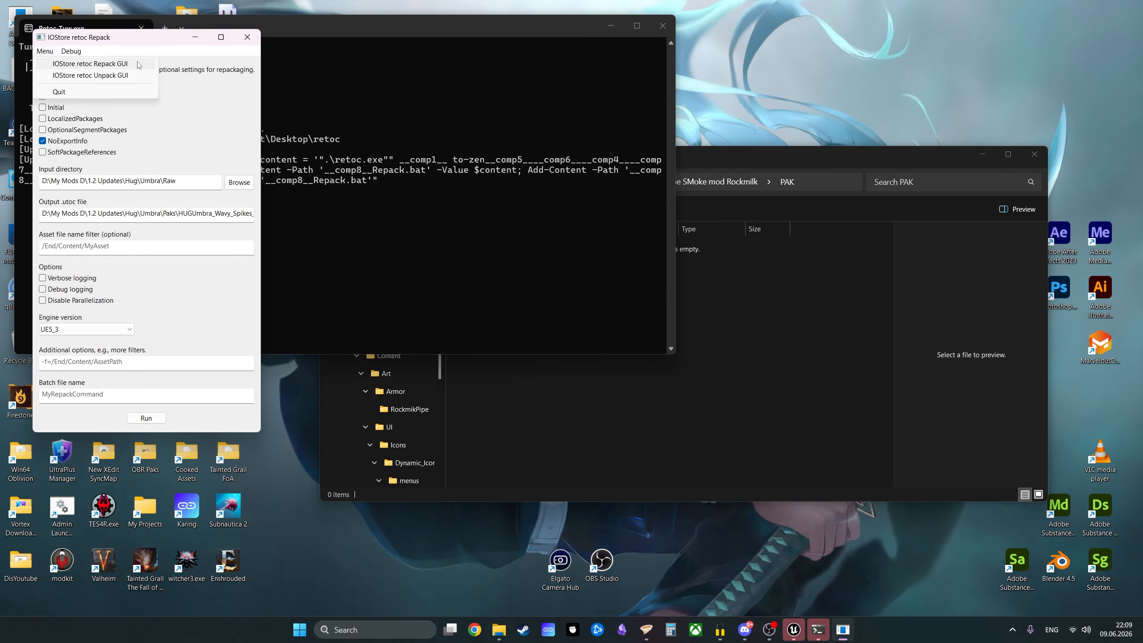
pyautogui.click(113, 65)
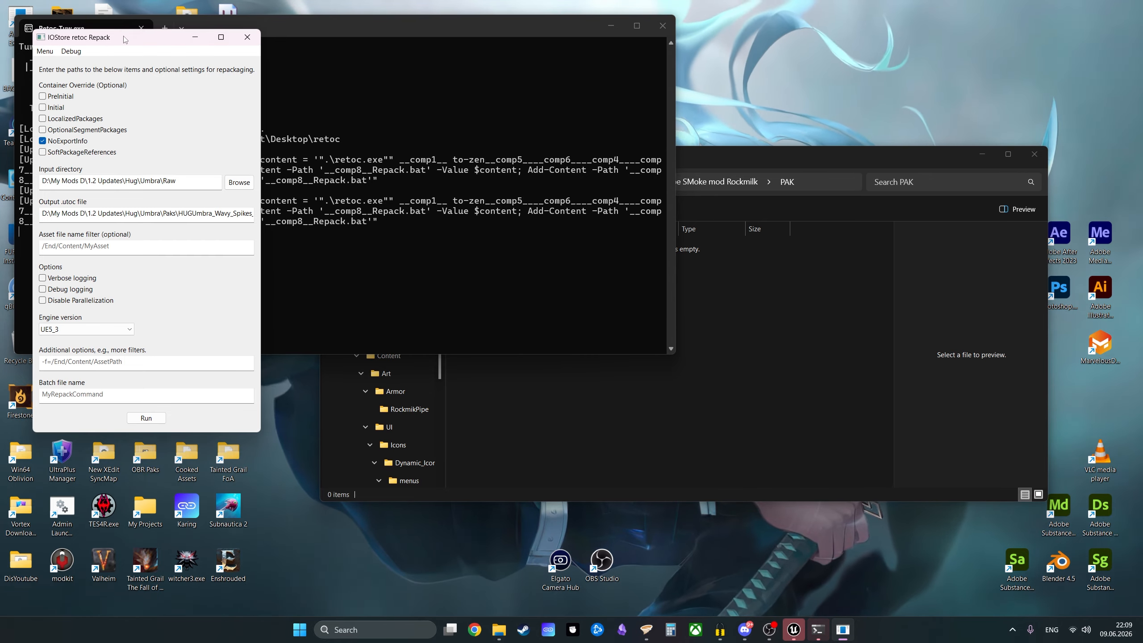
pyautogui.moveTo(125, 39); pyautogui.dragTo(305, 91)
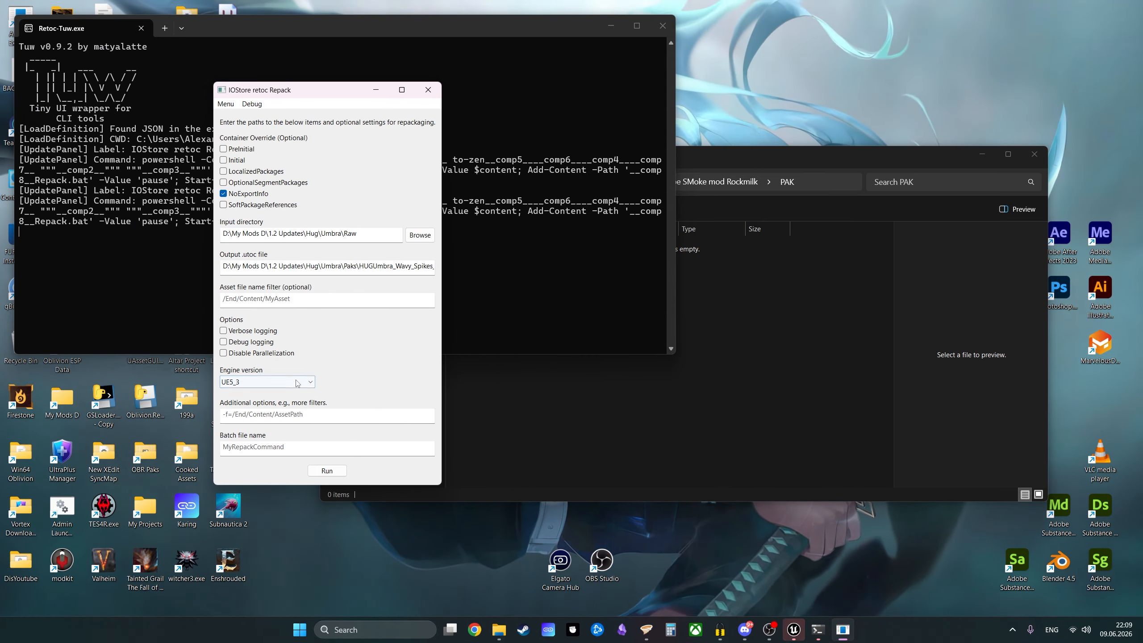
# Step: Set the repack input directory to D:\My Mods D\Pipe SMoke mod Rockmilk\Raw
pyautogui.click(414, 236)
pyautogui.scroll(-6, 387, 324)
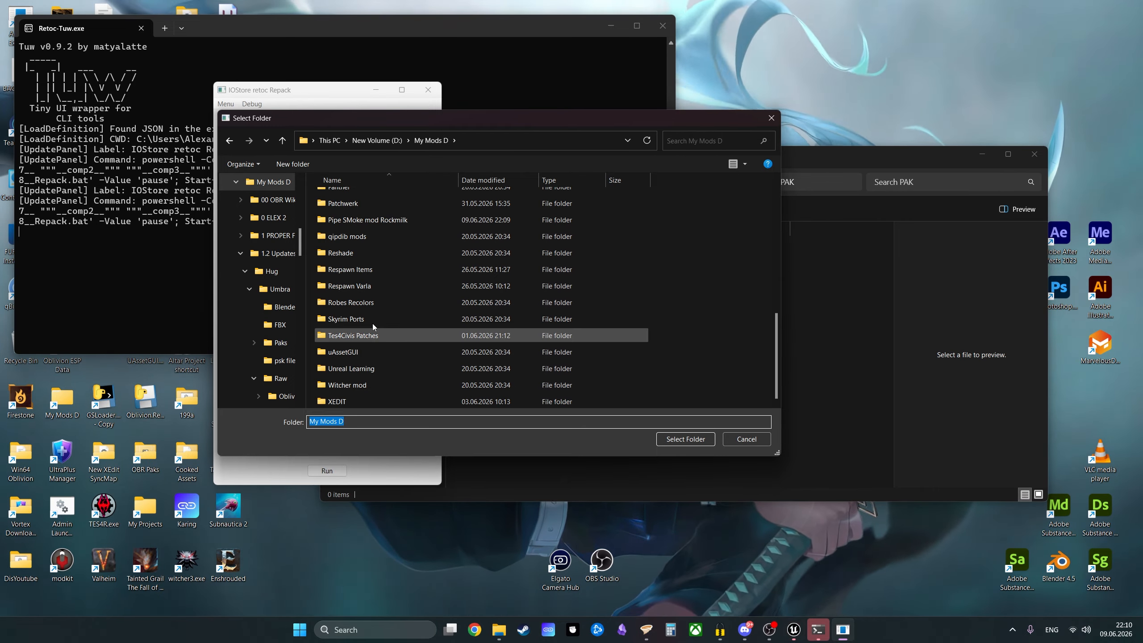
pyautogui.doubleClick(367, 220)
pyautogui.doubleClick(339, 227)
pyautogui.click(685, 439)
# Step: Set the output .utoc file to D:\My Mods D\Pipe SMoke mod Rockmilk\PAK\RockmikPipe_0.0.1_P.utoc
pyautogui.click(387, 273)
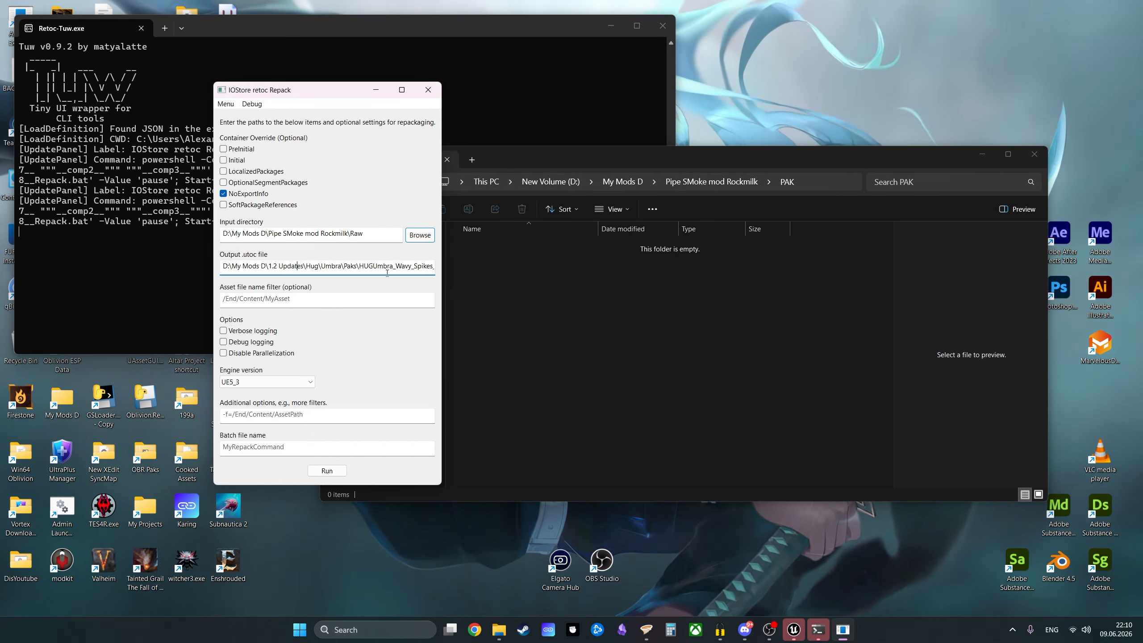
pyautogui.moveTo(358, 266); pyautogui.dragTo(269, 266)
pyautogui.write('Pipe SMoke mod Rockmilk\\PAK')
pyautogui.moveTo(369, 273); pyautogui.dragTo(435, 267)
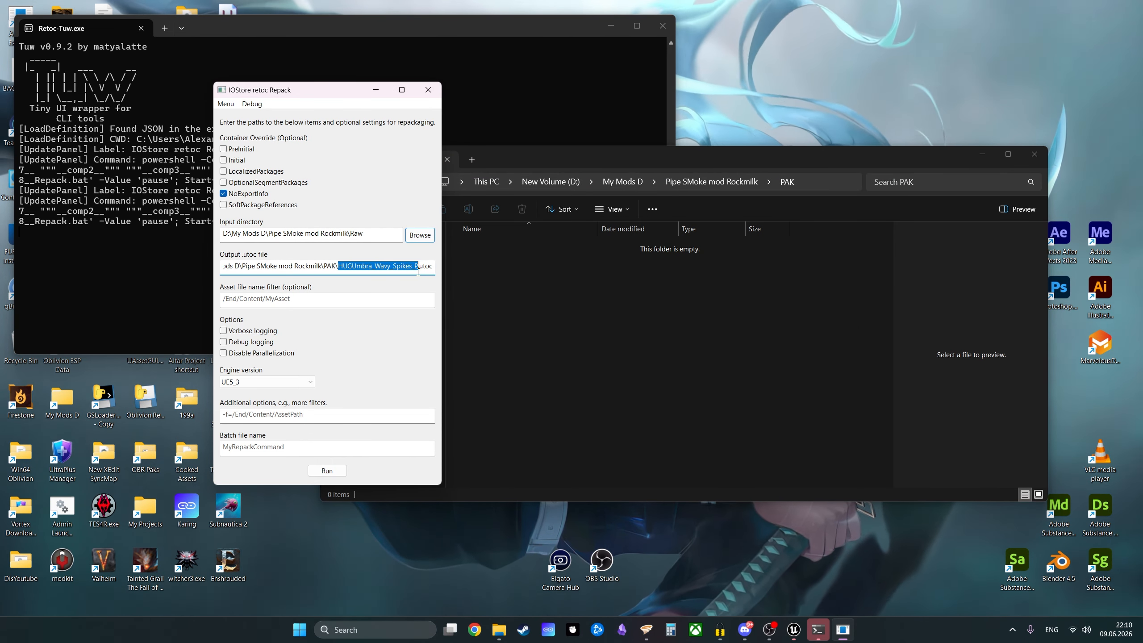
pyautogui.write('RockmikPipe_0.0.1')
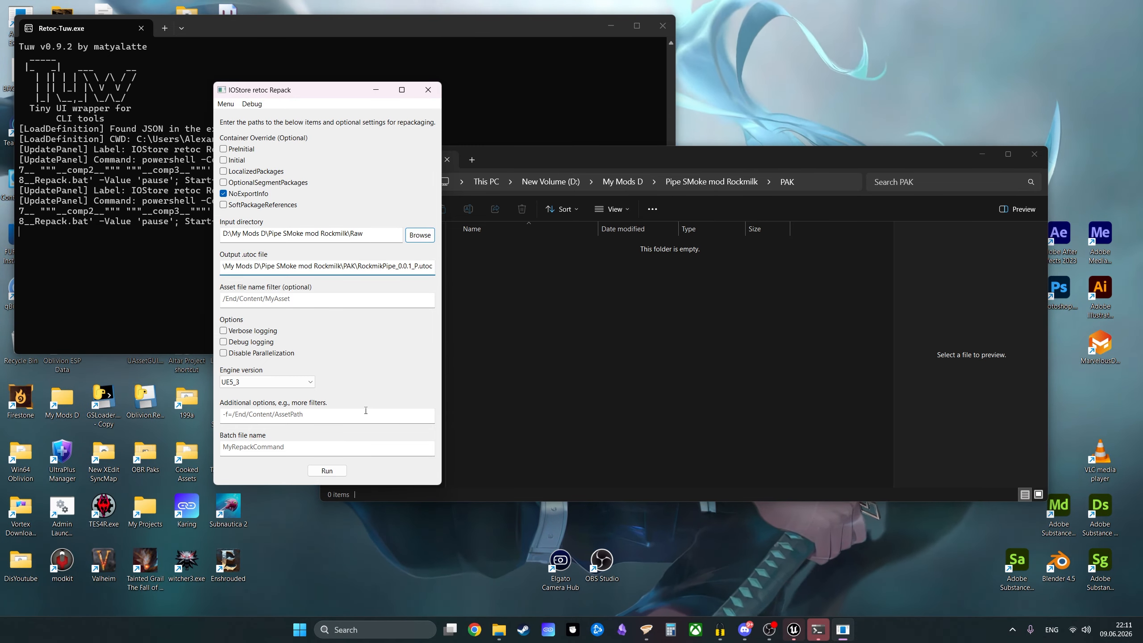
# Step: Run the repack and close the Retoc windows to return to the PAK folder
pyautogui.click(327, 470)
pyautogui.hotkey('alt', 'F4')
pyautogui.hotkey('alt', 'F4')
pyautogui.press('F4')
pyautogui.press('Escape')
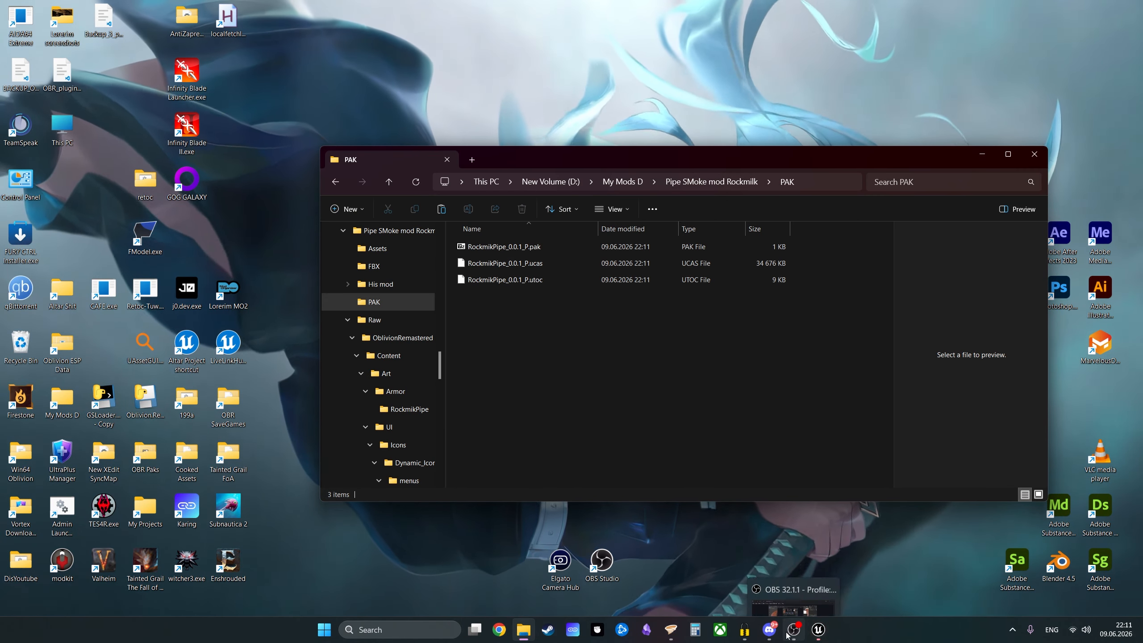
# Step: Switch to Vortex and open the RockMilkPipe 0.0.1 mod's staging folder in the file manager
pyautogui.click(818, 630)
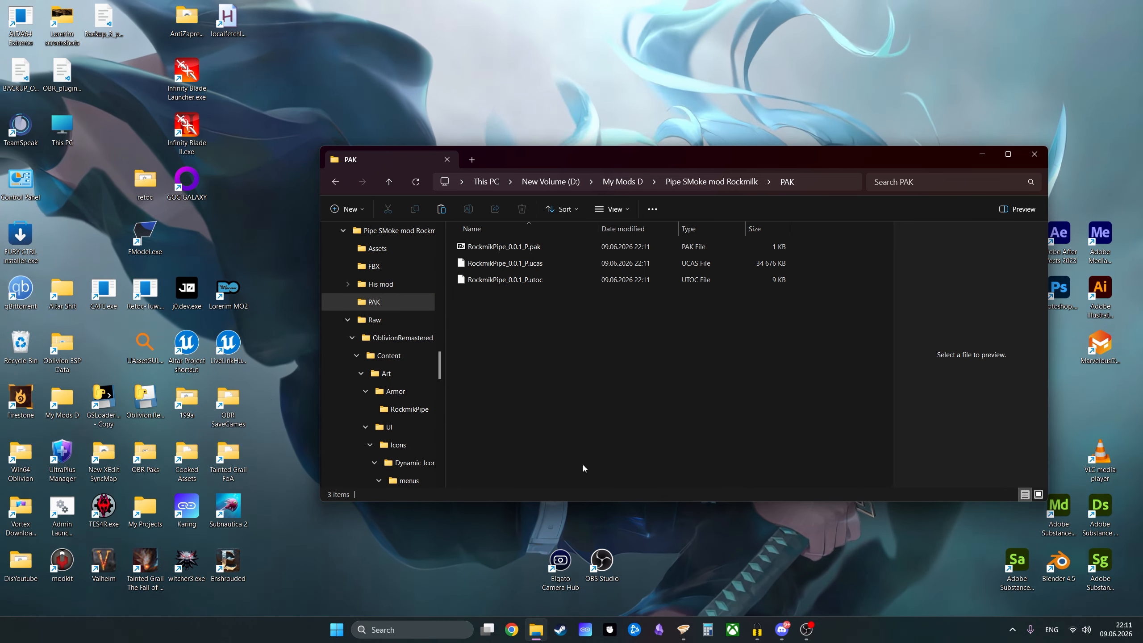
pyautogui.click(684, 630)
pyautogui.rightClick(572, 279)
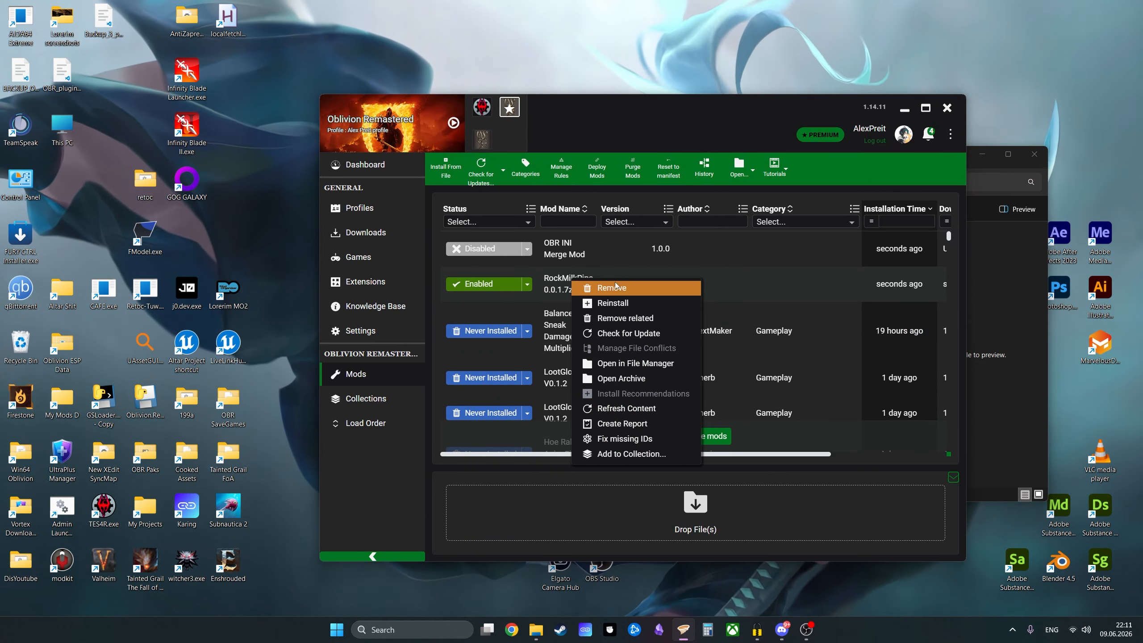
pyautogui.click(638, 369)
pyautogui.doubleClick(377, 358)
pyautogui.doubleClick(377, 358)
pyautogui.doubleClick(377, 358)
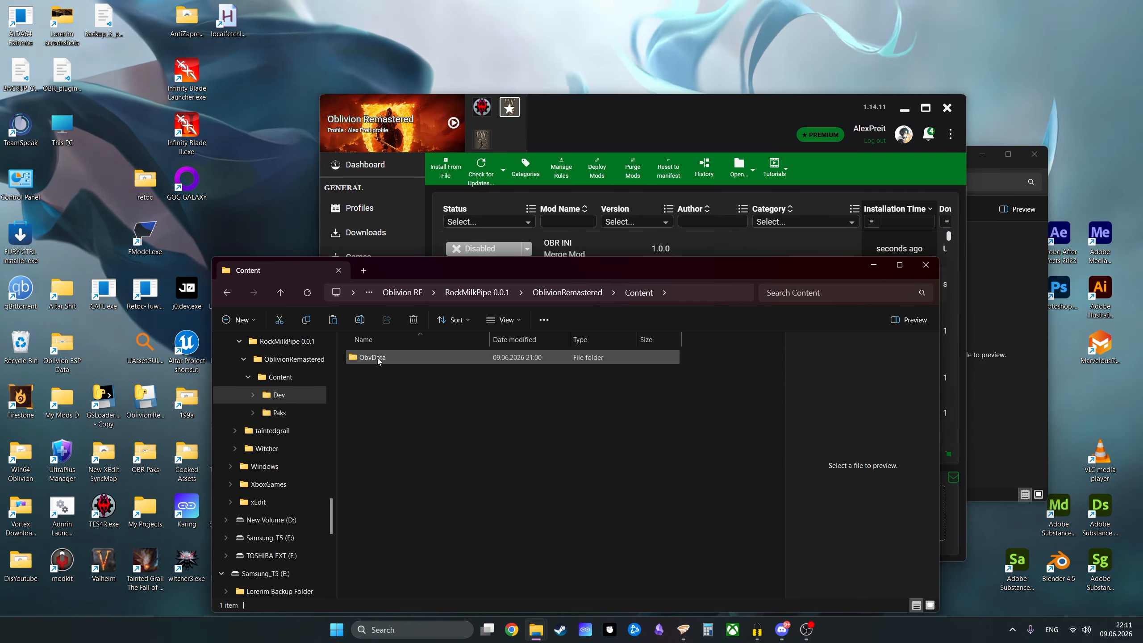
# Step: In the mod's Content\Paks\~mods folder, delete all PipeHelmet_Forms_P and SK_Pipe6_Helmet_m pak, ucas and utoc files
pyautogui.click(640, 293)
pyautogui.doubleClick(386, 374)
pyautogui.doubleClick(386, 357)
pyautogui.moveTo(490, 473); pyautogui.dragTo(401, 358)
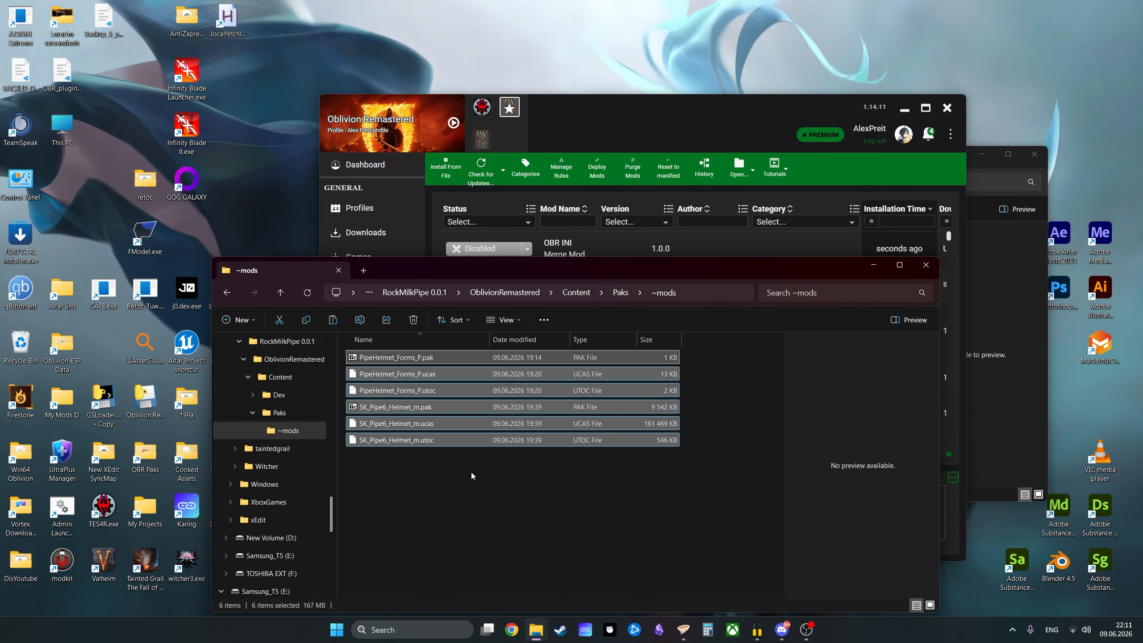
pyautogui.press('Delete')
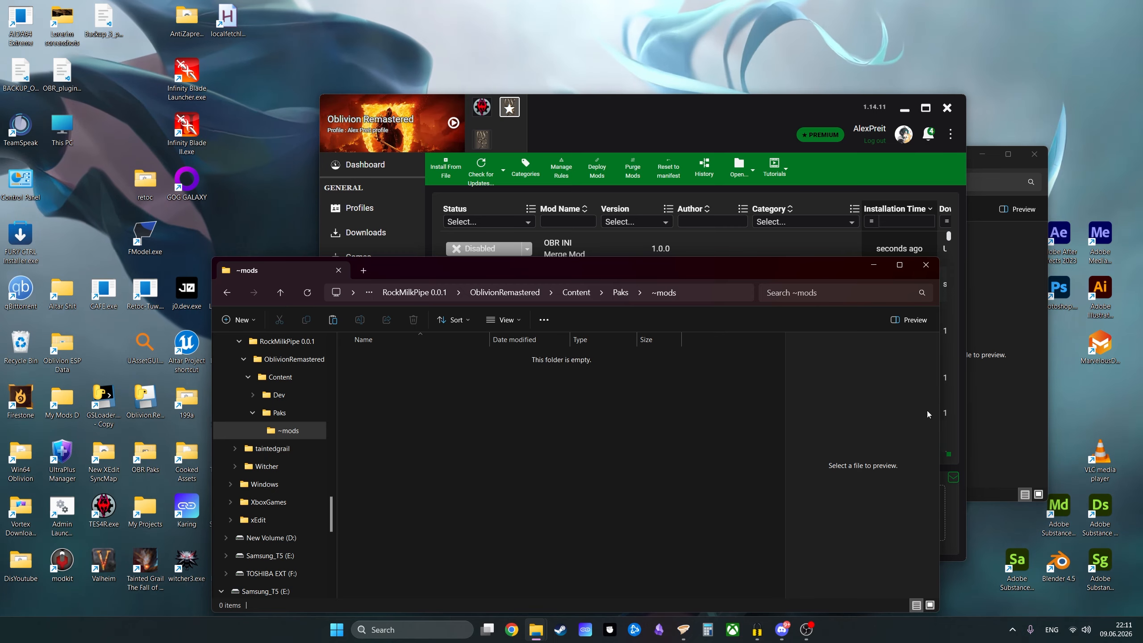
# Step: Copy the three RockmikPipe_0.0.1_P files from the PAK folder into the mod's ~mods folder
pyautogui.click(998, 355)
pyautogui.moveTo(587, 310); pyautogui.dragTo(520, 263)
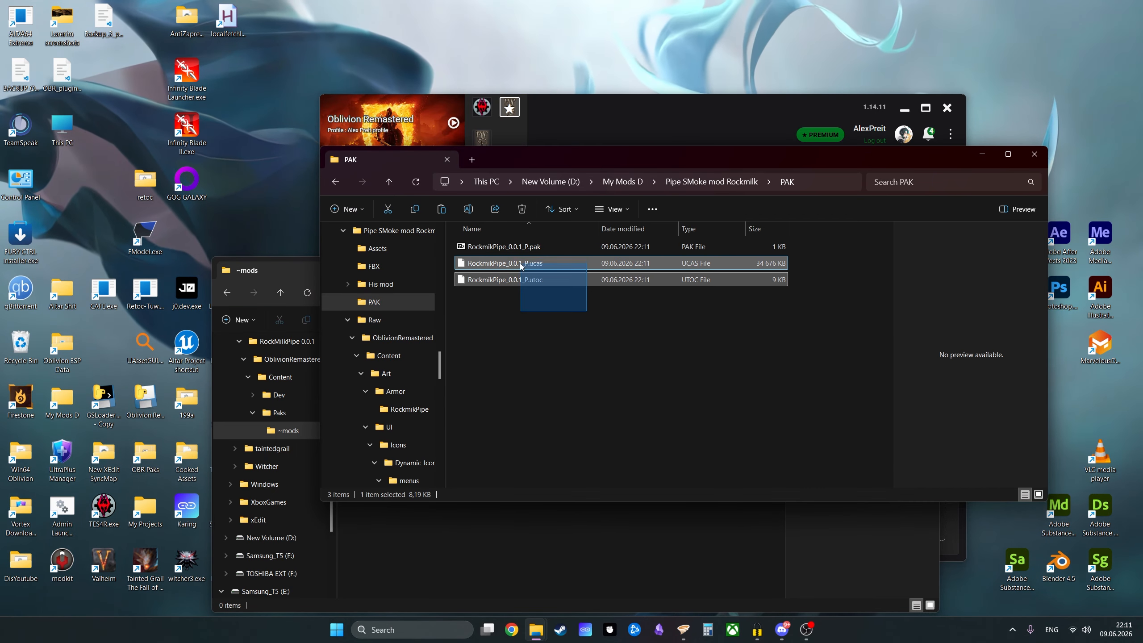
pyautogui.click(537, 547)
pyautogui.hotkey('ctrl', 'v')
pyautogui.click(756, 365)
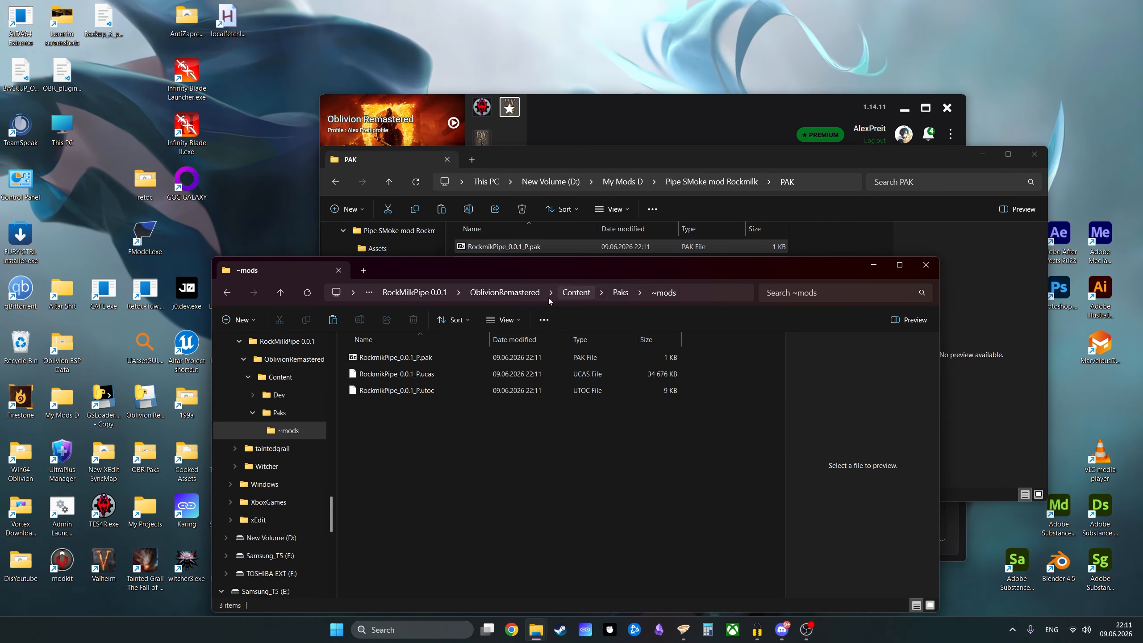
# Step: Open SmokingPipe.json from the mod's Content\Dev\ObvData\Data\SyncMap folder in Visual Studio Code
pyautogui.click(515, 294)
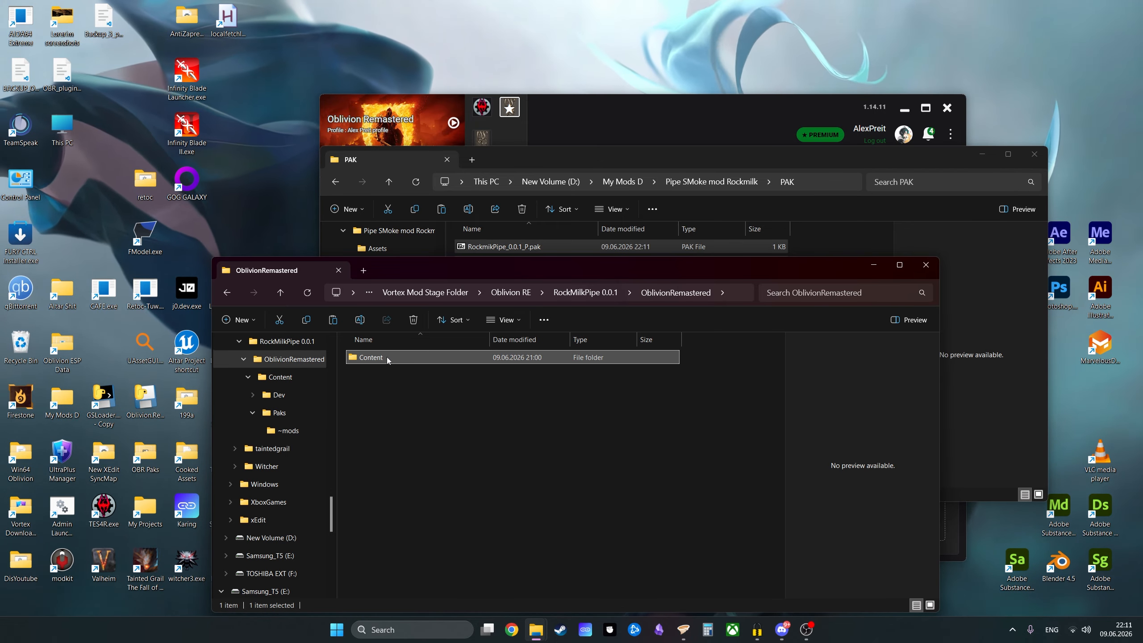
pyautogui.click(600, 290)
pyautogui.doubleClick(414, 358)
pyautogui.doubleClick(415, 357)
pyautogui.doubleClick(415, 357)
pyautogui.doubleClick(414, 358)
pyautogui.doubleClick(415, 358)
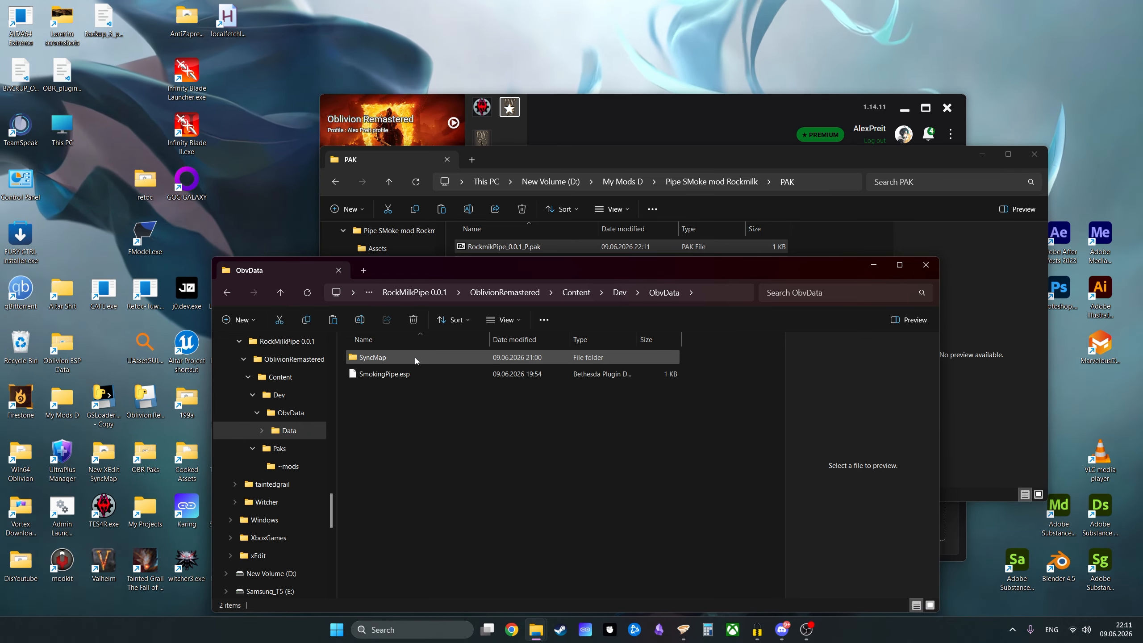
pyautogui.doubleClick(415, 357)
pyautogui.doubleClick(379, 358)
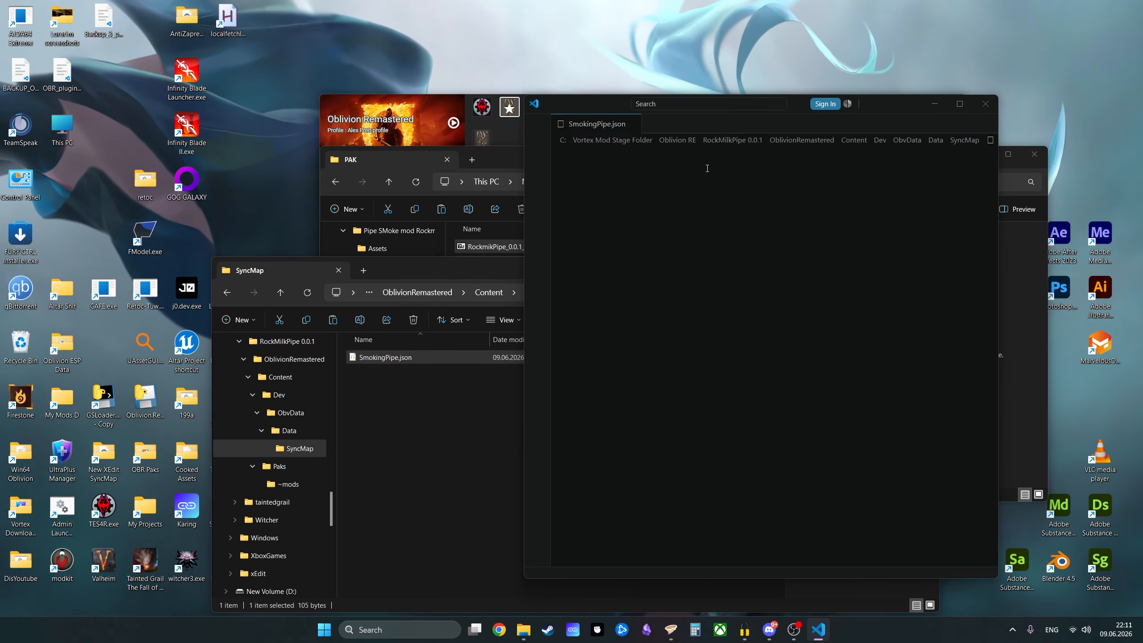
# Step: Save a copy of SmokingPipe.json as SmokingPipe.ini in the same SyncMap folder
pyautogui.hotkey('ctrl', 'shift', 's')
pyautogui.click(703, 348)
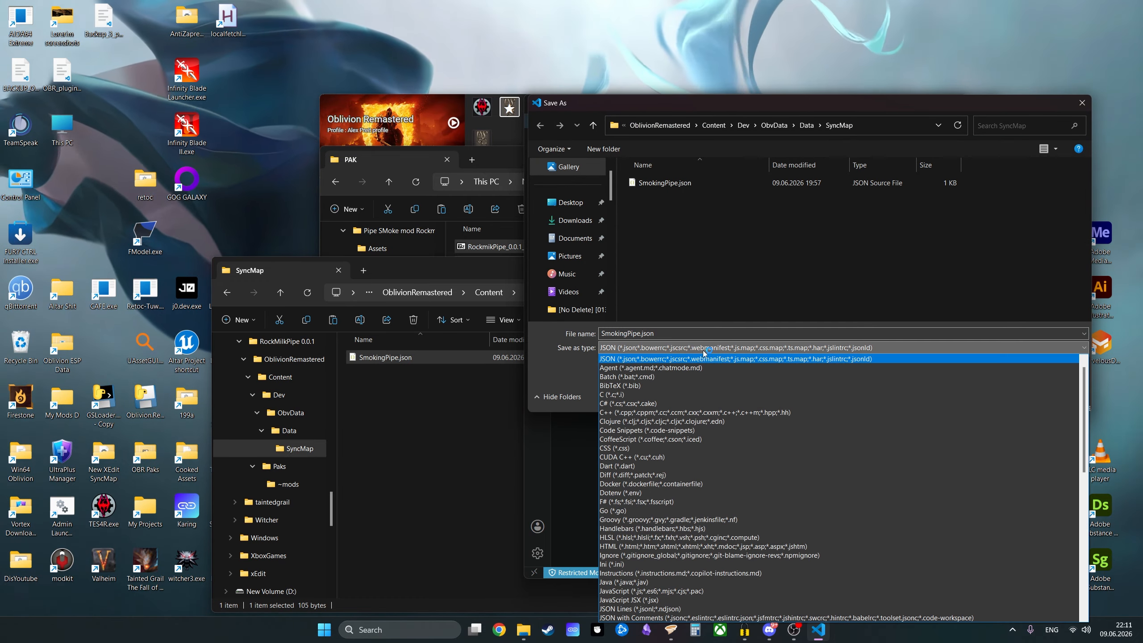
pyautogui.click(643, 564)
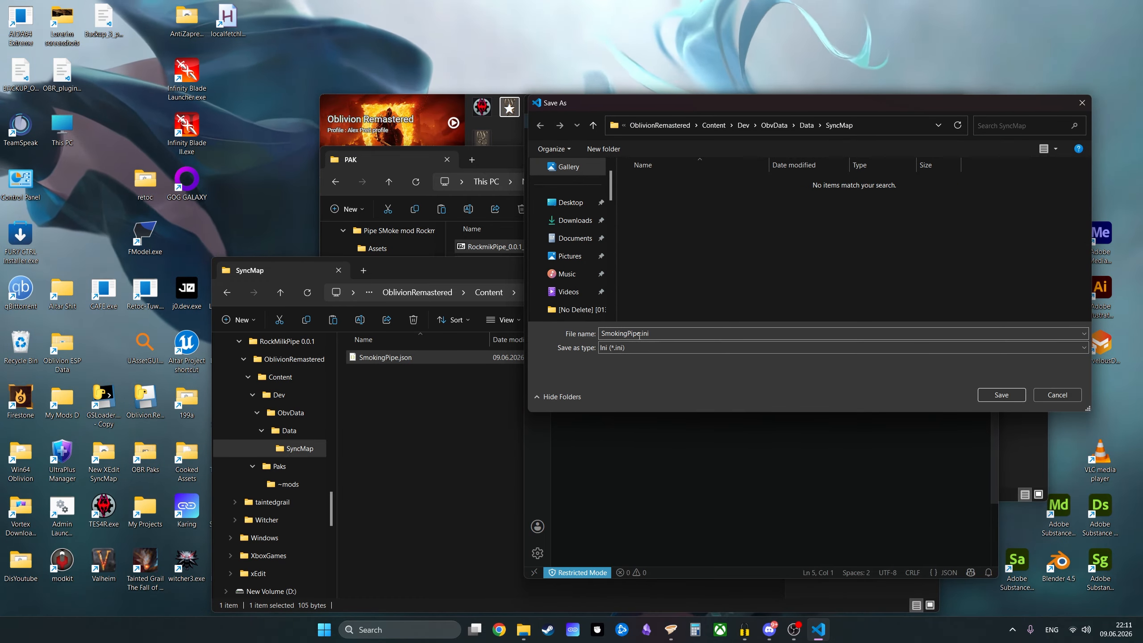
pyautogui.click(979, 389)
# Step: Delete the closing brace of the Meshes block and the outer opening brace in SmokingPipe.ini
pyautogui.click(615, 219)
pyautogui.press('BackSpace')
pyautogui.click(656, 177)
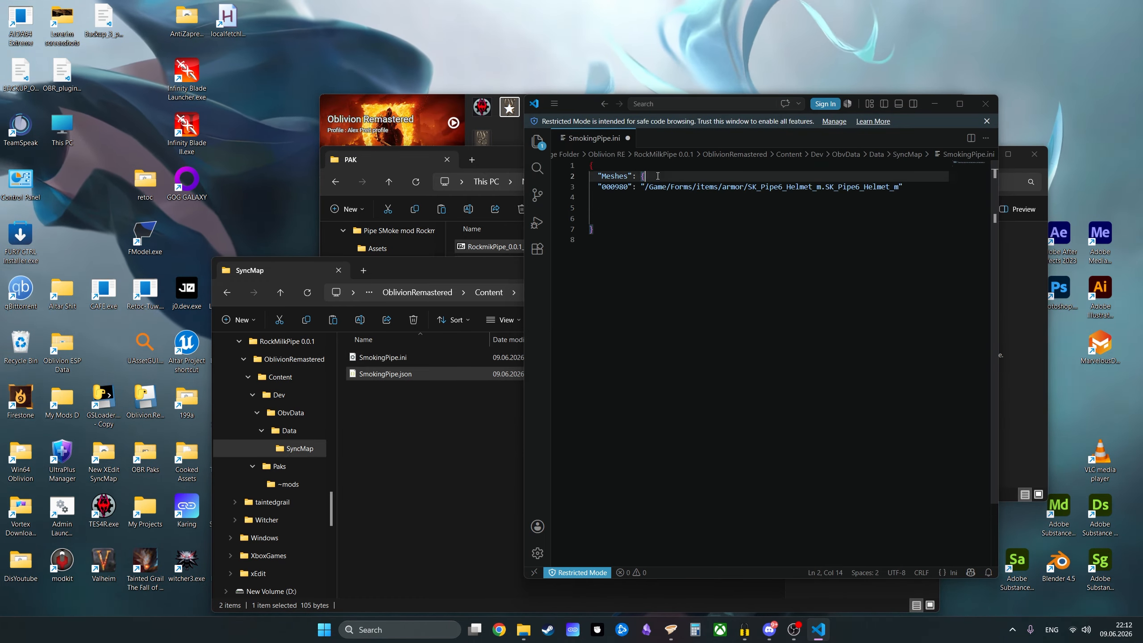
pyautogui.press('BackSpace')
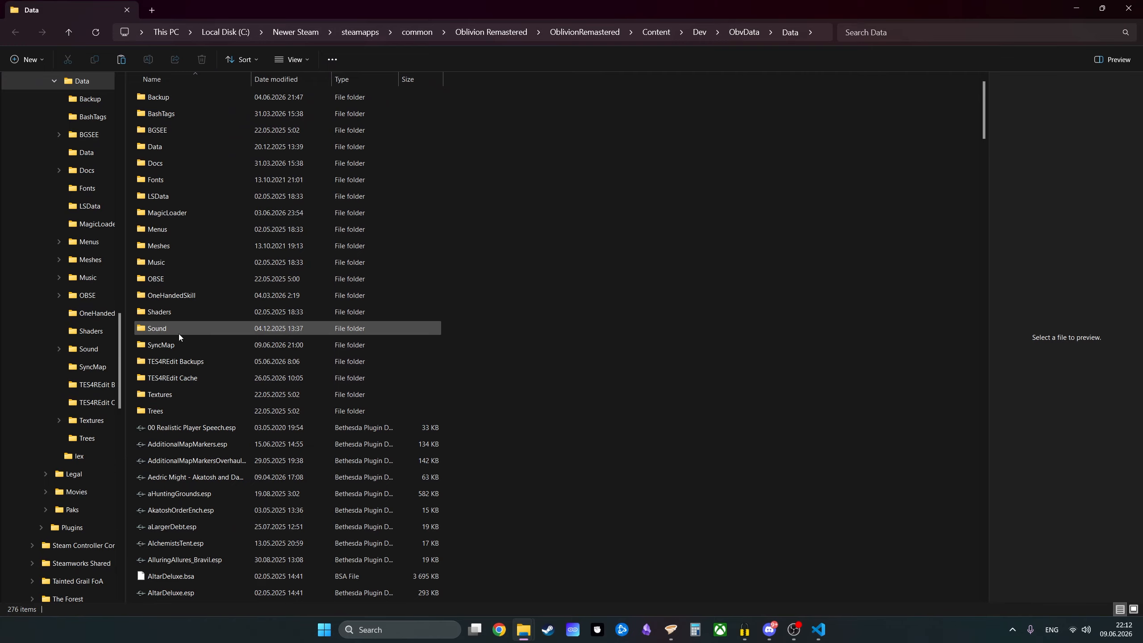
# Step: Open aHuntingGrounds.ini from the game's Data\SyncMap folder as a format reference and copy its contents
pyautogui.doubleClick(180, 343)
pyautogui.doubleClick(306, 113)
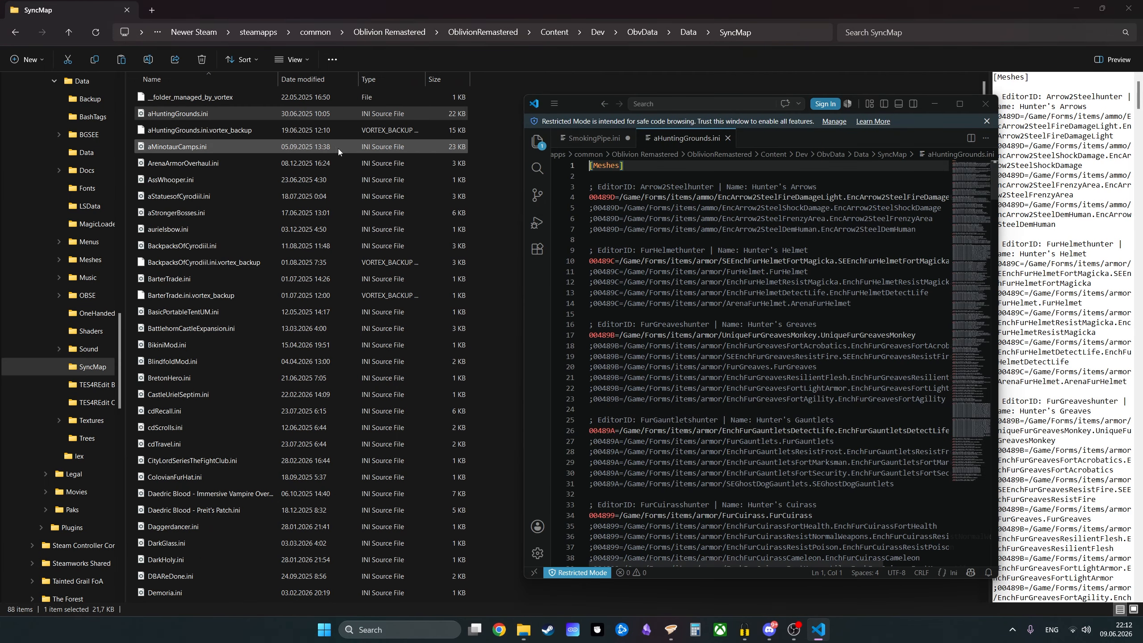
pyautogui.hotkey('ctrl', 'a')
pyautogui.hotkey('ctrl', 'c')
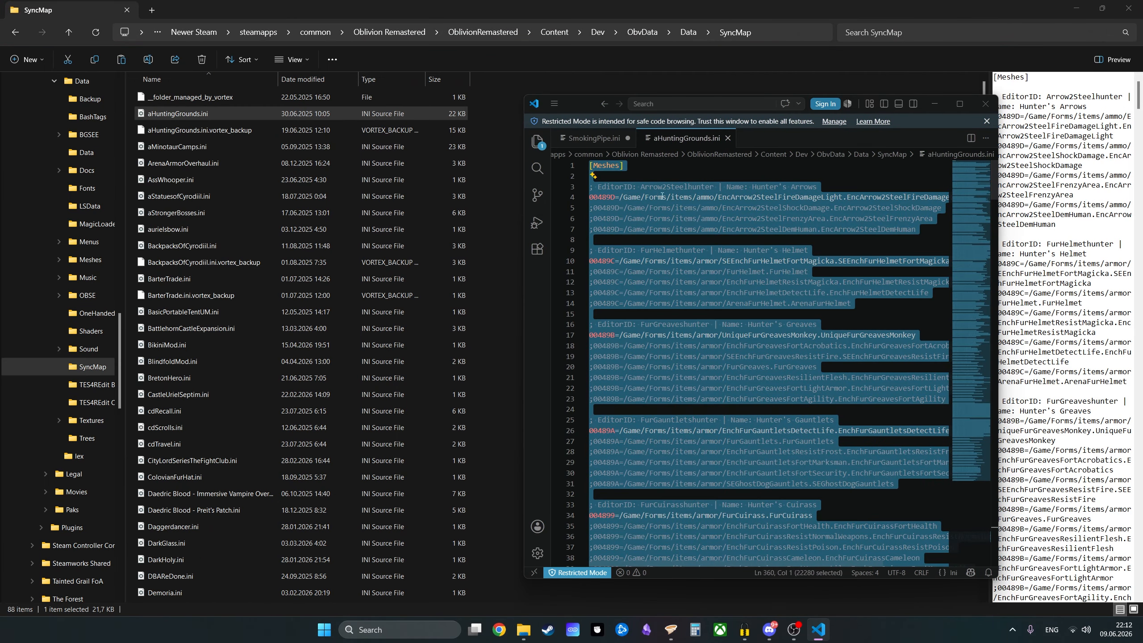
# Step: Rewrite the header in SmokingPipe.ini as [Meshes], following the reference file, and add a blank line beneath it
pyautogui.hotkey('ctrl', 'Tab')
pyautogui.click(647, 178)
pyautogui.press('BackSpace')
pyautogui.press('BackSpace')
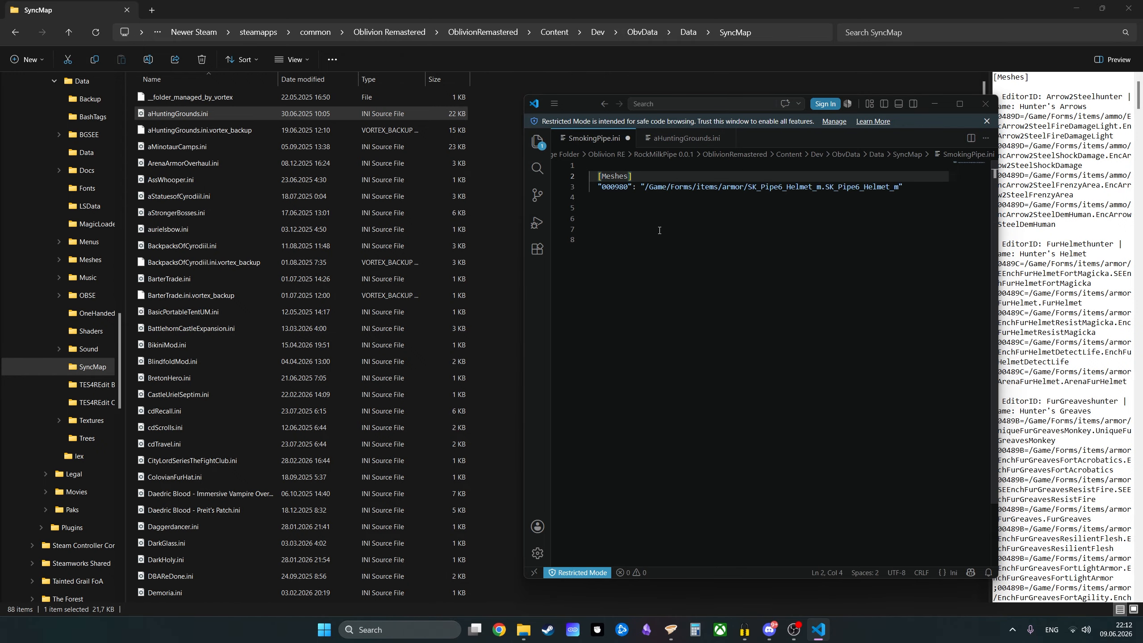
pyautogui.click(667, 140)
pyautogui.click(619, 185)
pyautogui.click(603, 140)
pyautogui.click(647, 177)
pyautogui.press('Return')
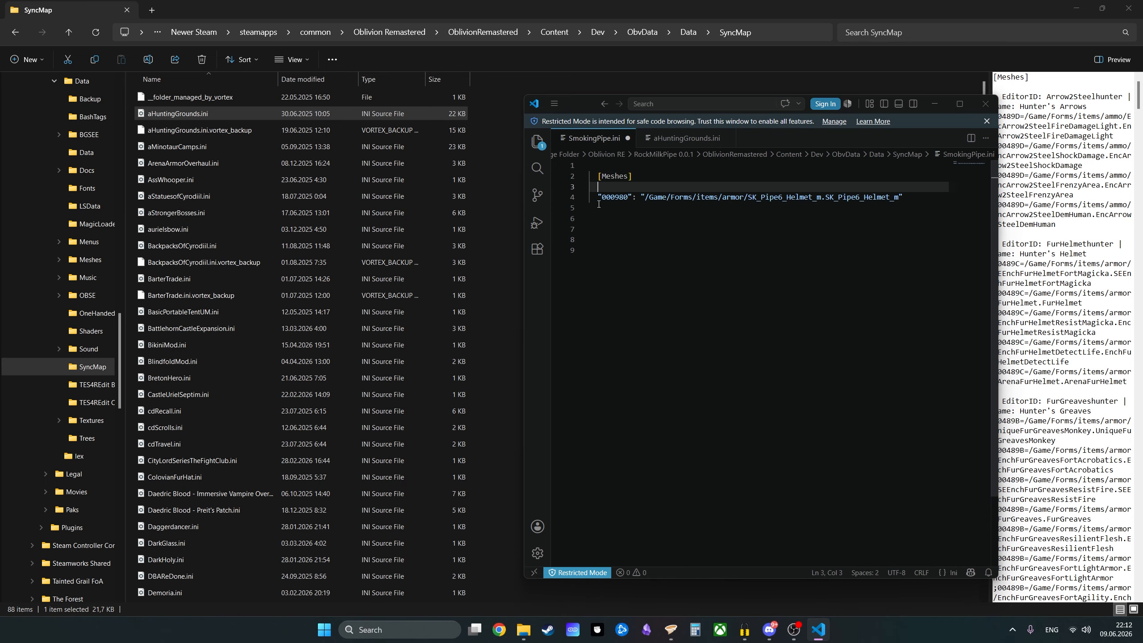
# Step: Replace the colon after 000980 with an equals sign and remove the quotes around the ID and before the mesh path
pyautogui.click(666, 140)
pyautogui.click(604, 139)
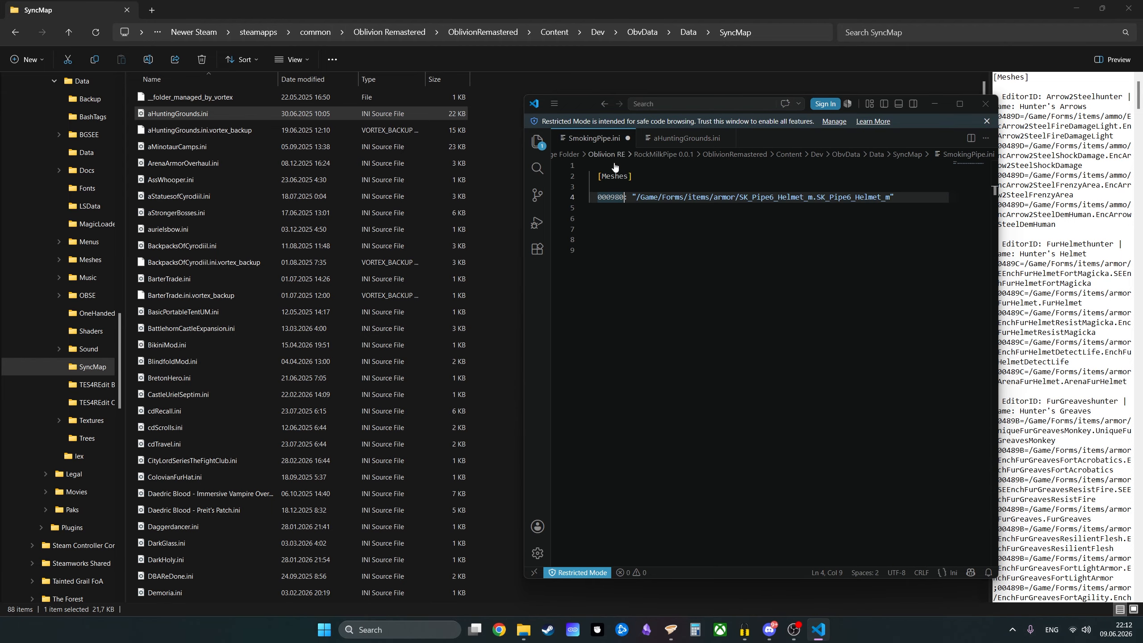
pyautogui.click(673, 139)
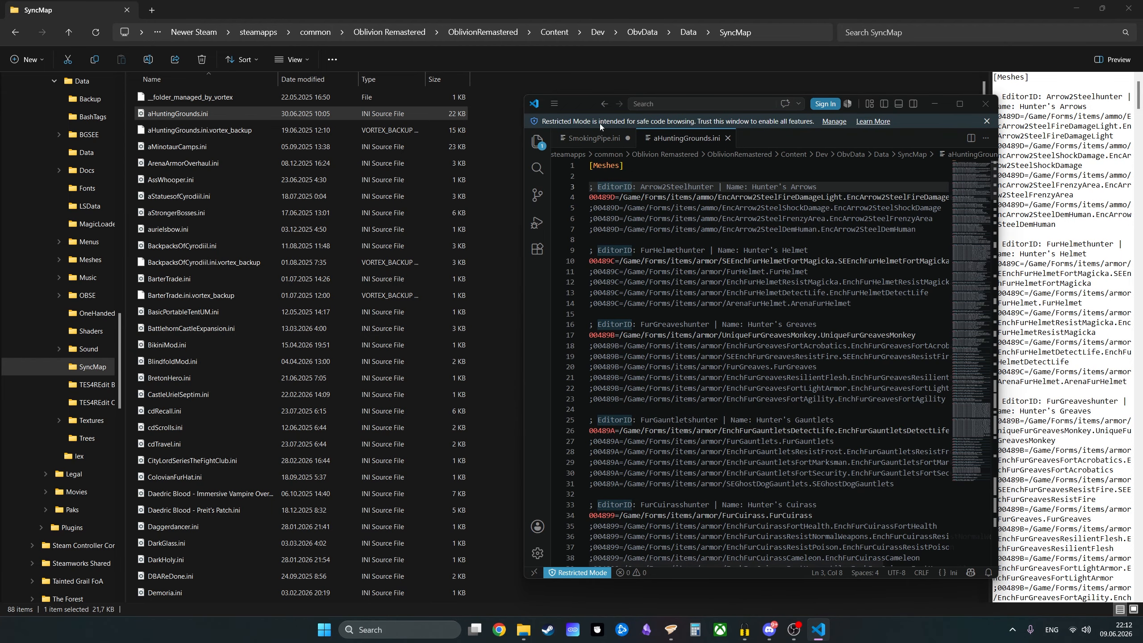
pyautogui.hotkey('ctrl', 'a')
pyautogui.click(593, 138)
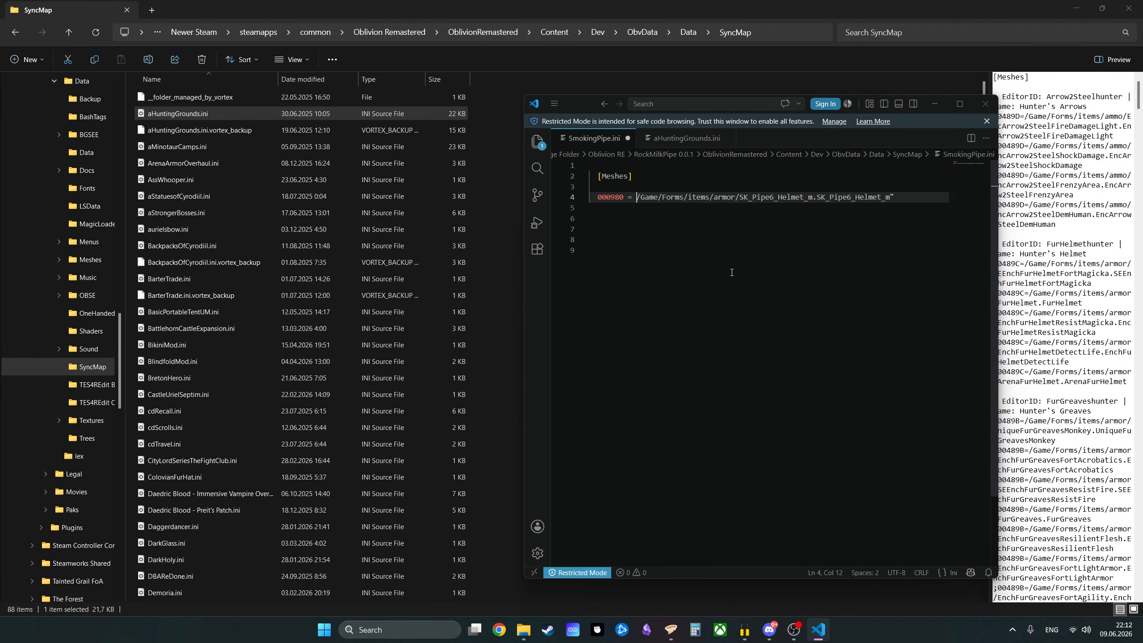
# Step: Paste the aHuntingGrounds.ini contents below the 000980 entry and trim them to the first Arrow2Steelhunter lines
pyautogui.click(721, 229)
pyautogui.hotkey('ctrl', 'v')
pyautogui.moveTo(601, 520); pyautogui.dragTo(587, 446)
pyautogui.scroll(16, 595, 444)
pyautogui.scroll(20, 594, 443)
pyautogui.scroll(20, 596, 456)
pyautogui.moveTo(597, 456); pyautogui.dragTo(589, 293)
pyautogui.press('BackSpace')
# Step: Delete the duplicate [Meshes] header and the extra blank lines above the pasted arrow sample
pyautogui.click(647, 209)
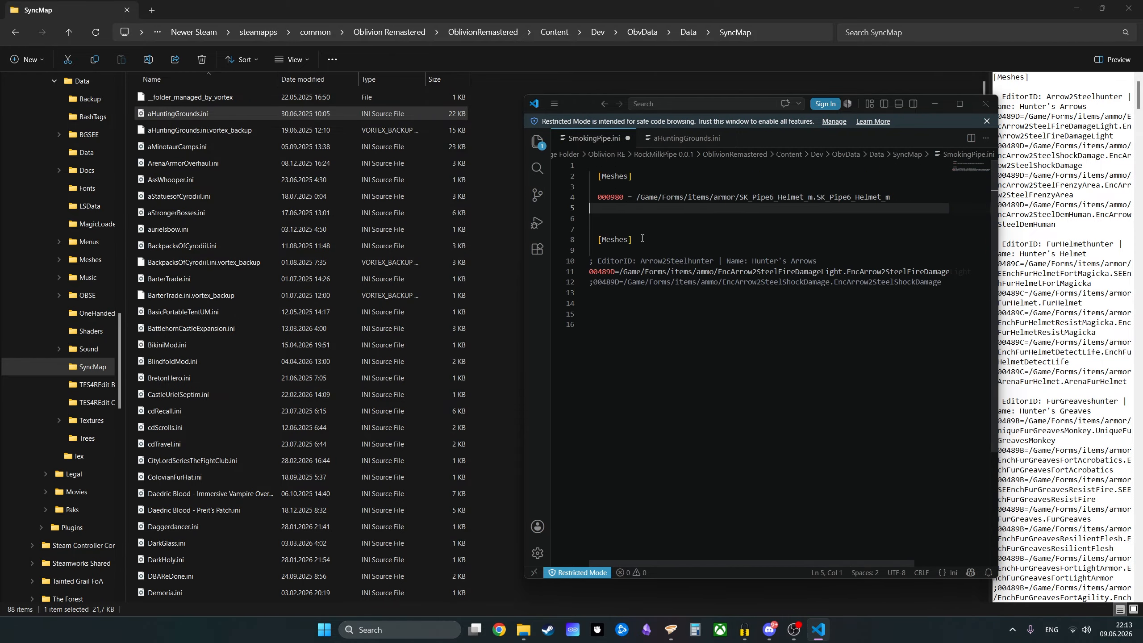
pyautogui.moveTo(634, 240); pyautogui.dragTo(591, 237)
pyautogui.press('BackSpace')
pyautogui.press('BackSpace')
pyautogui.press('BackSpace')
pyautogui.press('BackSpace')
# Step: Remove the indentation of the 000980 entry and the spaces around its equals sign, matching the sample lines
pyautogui.click(597, 199)
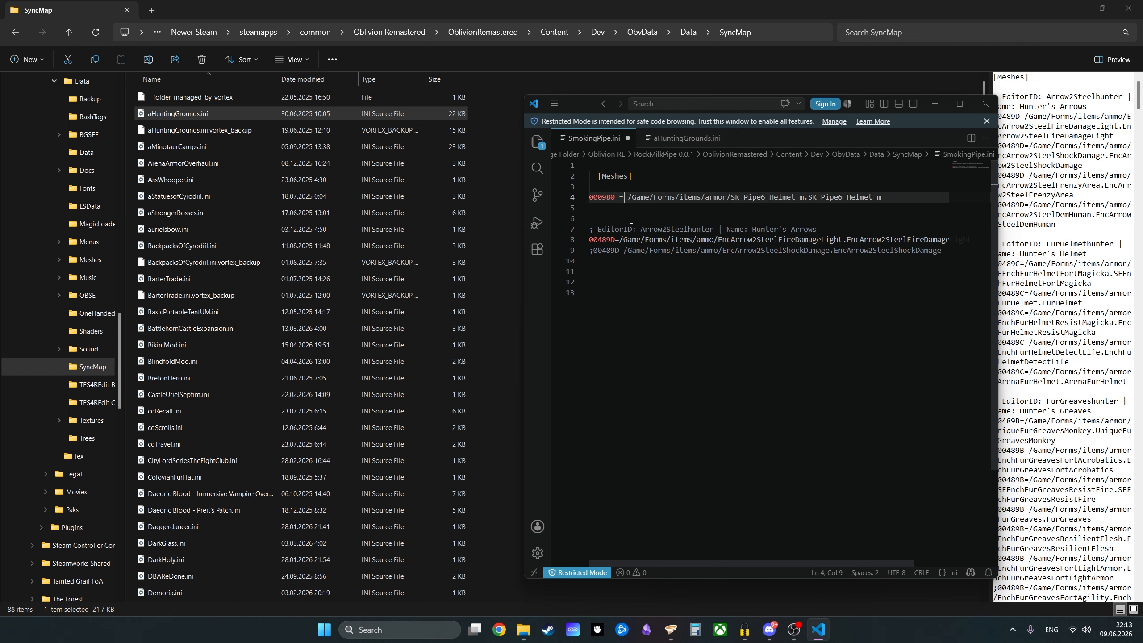
pyautogui.click(739, 239)
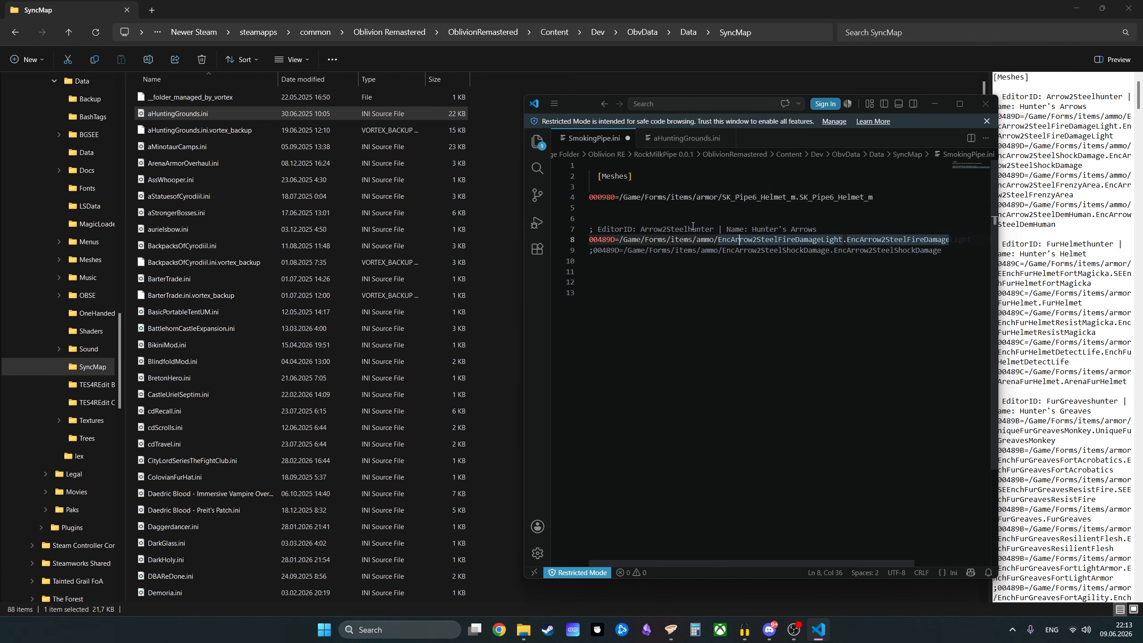
pyautogui.click(930, 261)
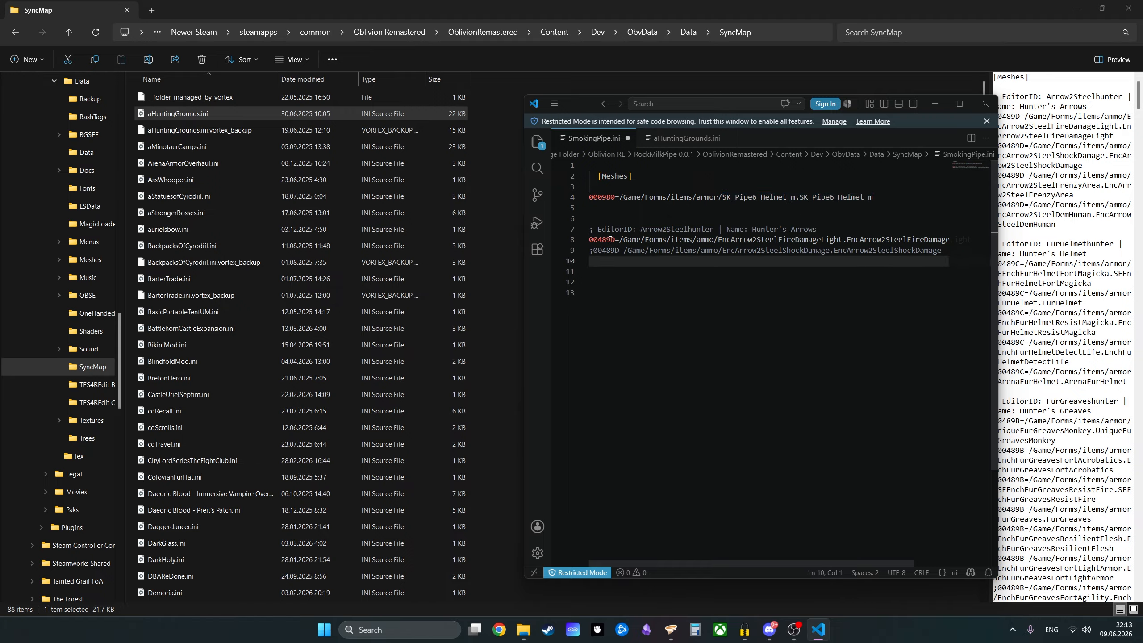
# Step: Delete the pasted Arrow2Steelhunter sample lines and the surplus blank lines from SmokingPipe.ini
pyautogui.moveTo(605, 272); pyautogui.dragTo(582, 227)
pyautogui.press('BackSpace')
pyautogui.press('BackSpace')
pyautogui.press('BackSpace')
pyautogui.press('BackSpace')
# Step: Remove the indentation before the [Meshes] header and save SmokingPipe.ini
pyautogui.click(597, 176)
pyautogui.press('BackSpace')
pyautogui.click(623, 222)
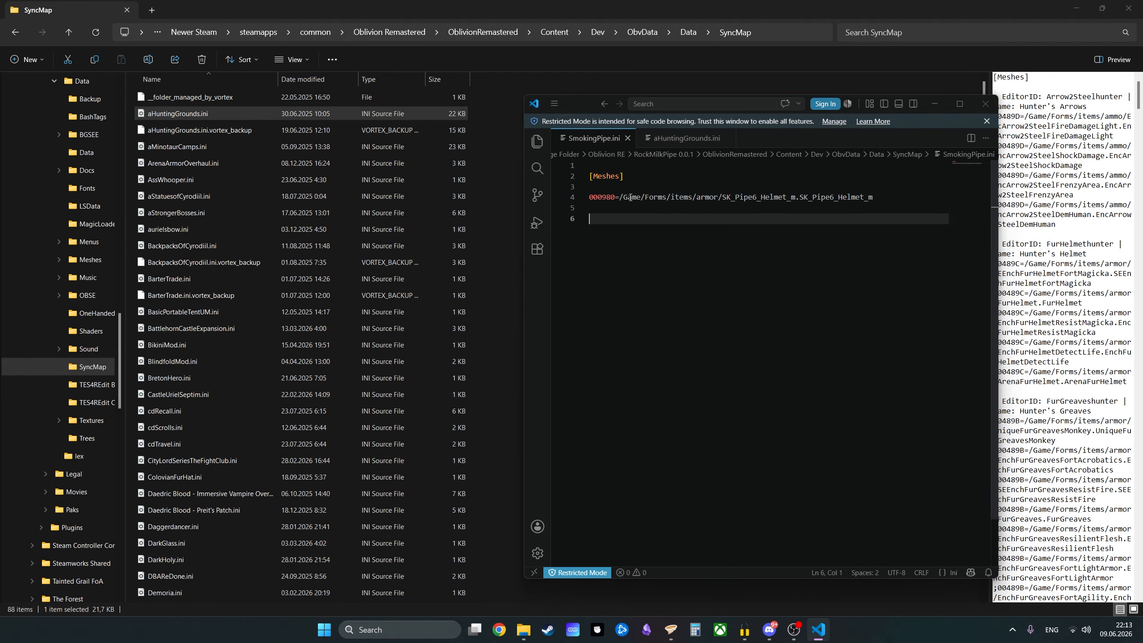
# Step: Browse the mod's Raw files to OblivionRemastered > Content > Forms > items > armor to find the helmet form's folder
pyautogui.click(1079, 7)
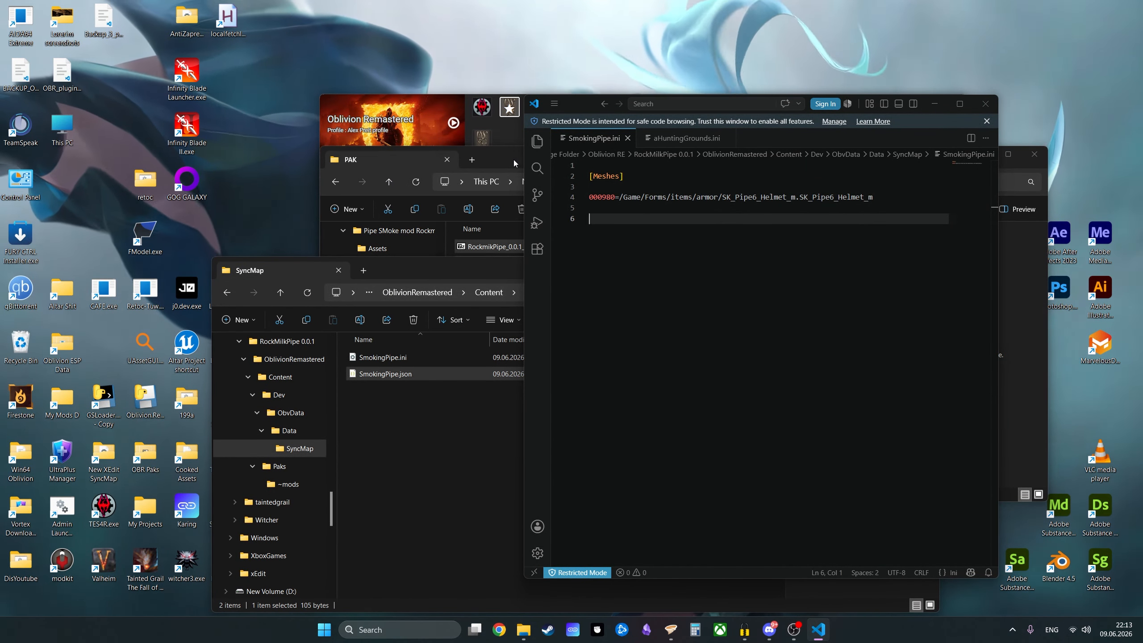
pyautogui.moveTo(515, 164); pyautogui.dragTo(307, 168)
pyautogui.click(505, 188)
pyautogui.doubleClick(267, 319)
pyautogui.doubleClick(272, 254)
pyautogui.doubleClick(274, 253)
pyautogui.doubleClick(282, 267)
pyautogui.doubleClick(280, 253)
pyautogui.doubleClick(280, 253)
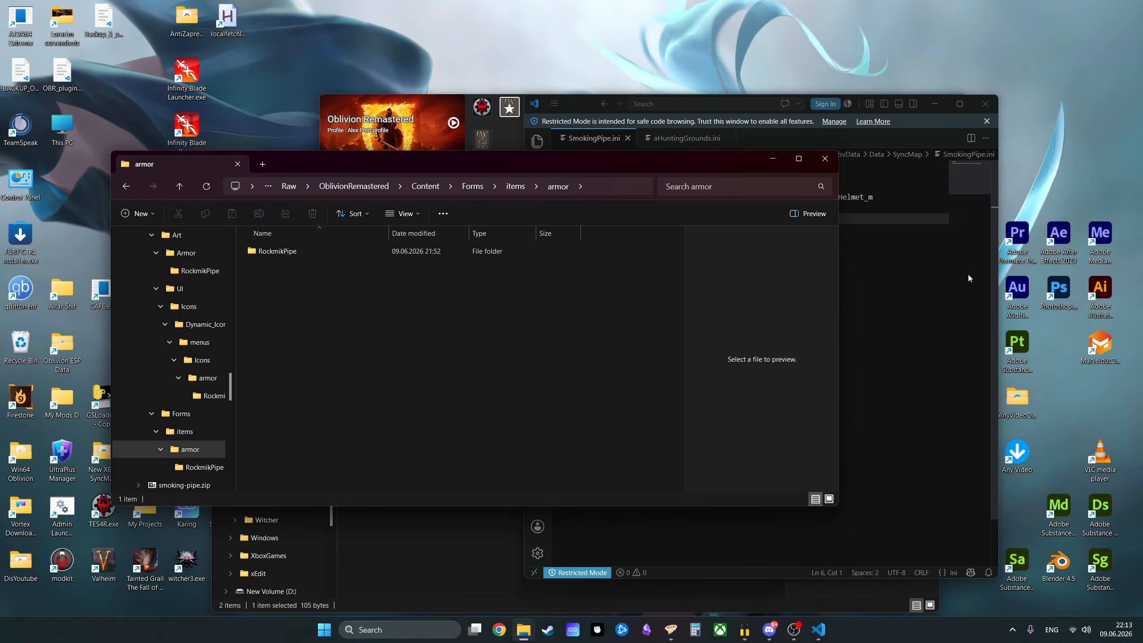
# Step: Insert the subfolder RockmikPipe/ after armor/ in the 000980 mesh path of SmokingPipe.ini
pyautogui.click(971, 279)
pyautogui.click(288, 252)
pyautogui.click(723, 197)
pyautogui.write('RockmikPipe')
pyautogui.write('/')
# Step: Copy the asset name PipeHelmet0 from the RockmikPipe folder, replace both mesh names in the 000980 path with it, and save
pyautogui.doubleClick(270, 254)
pyautogui.click(286, 284)
pyautogui.press('F2')
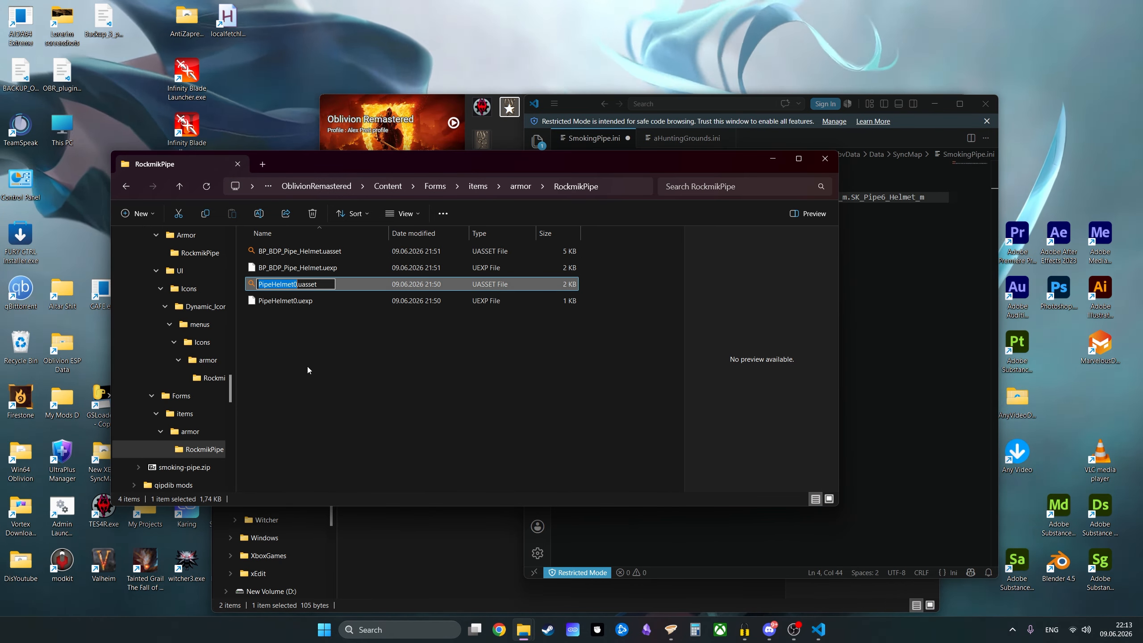
pyautogui.hotkey('ctrl', 'c')
pyautogui.doubleClick(824, 197)
pyautogui.hotkey('ctrl', 'v')
pyautogui.doubleClick(856, 198)
pyautogui.hotkey('ctrl', 'v')
pyautogui.click(796, 219)
pyautogui.hotkey('ctrl', 's')
pyautogui.click(632, 197)
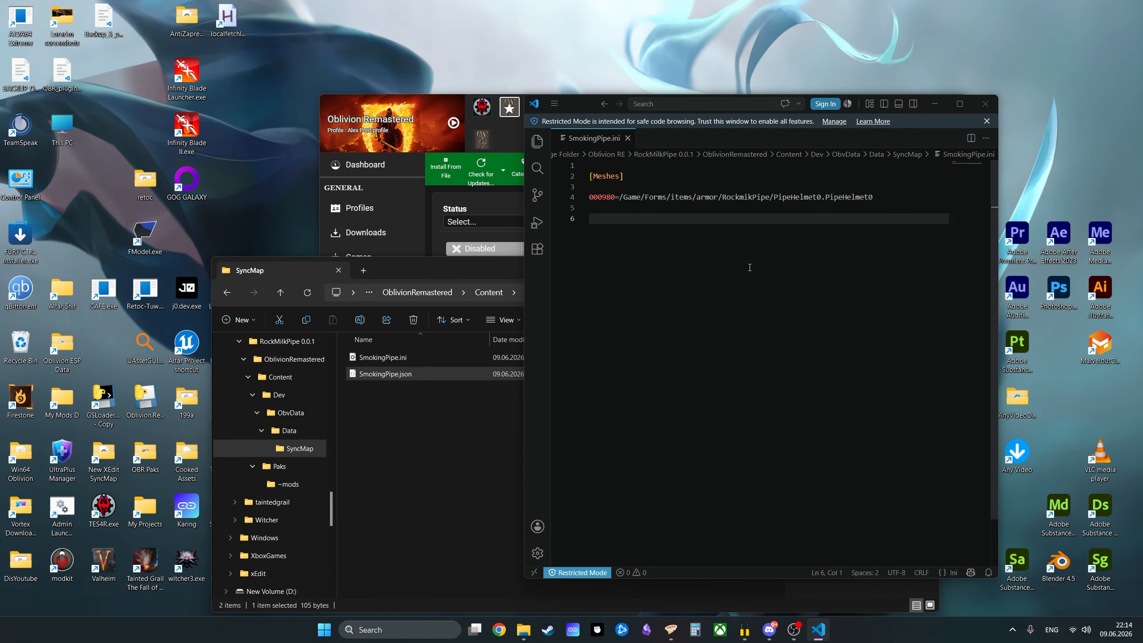
# Step: Delete SmokingPipe.json from the mod's SyncMap folder
pyautogui.click(424, 377)
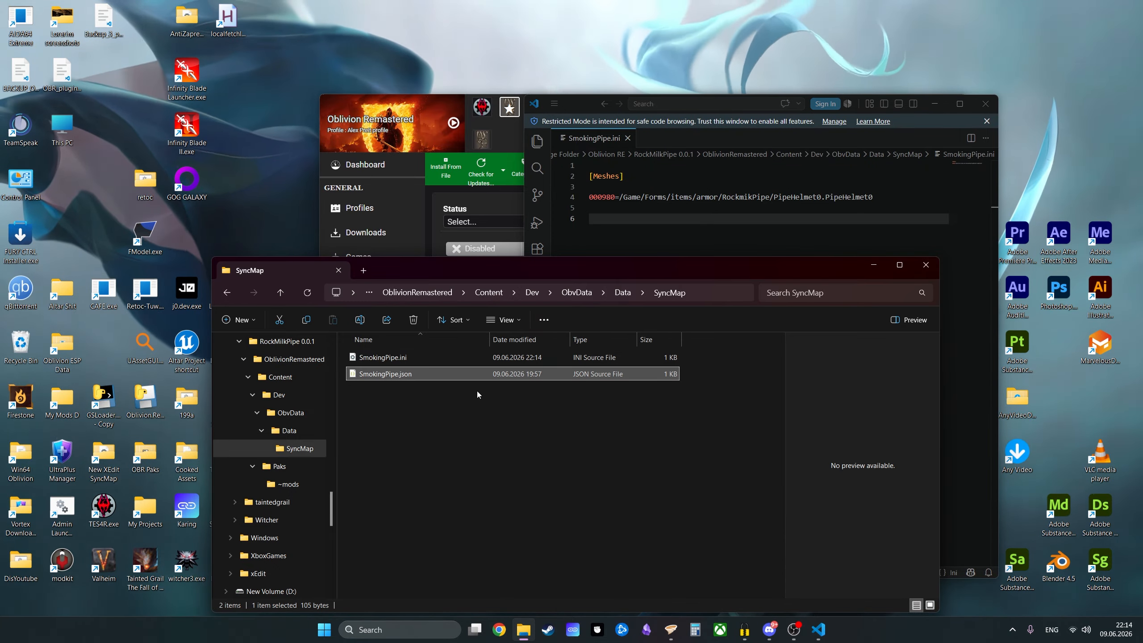
pyautogui.press('Delete')
# Step: Review the 000980 entry in SmokingPipe.ini and remove blank lines below it
pyautogui.click(695, 222)
pyautogui.doubleClick(794, 197)
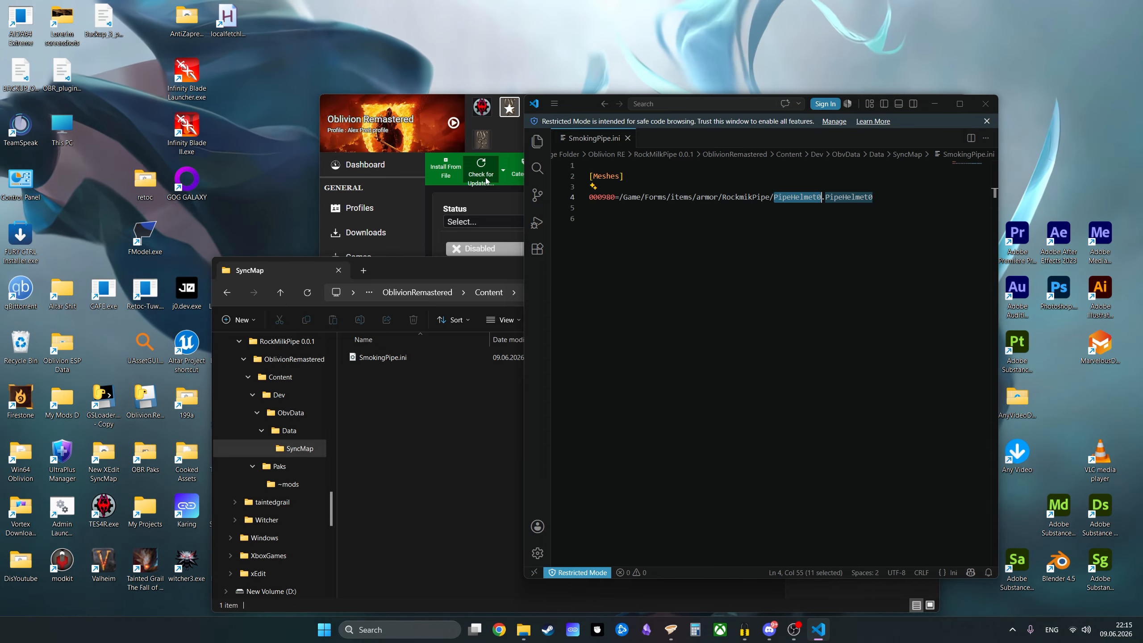
pyautogui.click(625, 245)
pyautogui.click(612, 198)
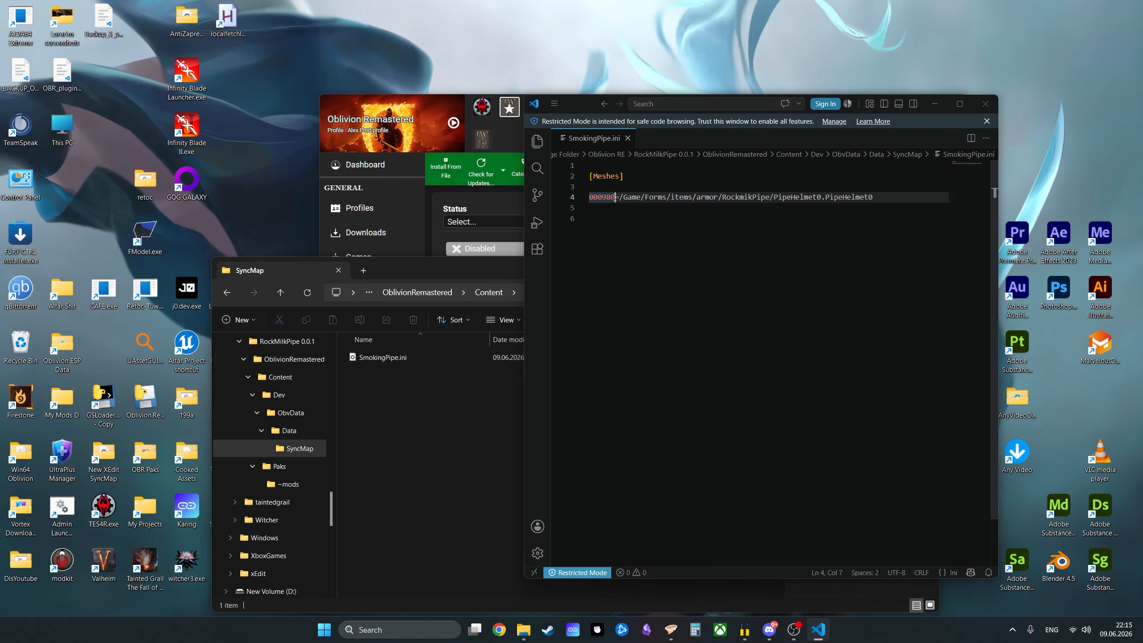
pyautogui.click(613, 219)
pyautogui.press('BackSpace')
pyautogui.press('BackSpace')
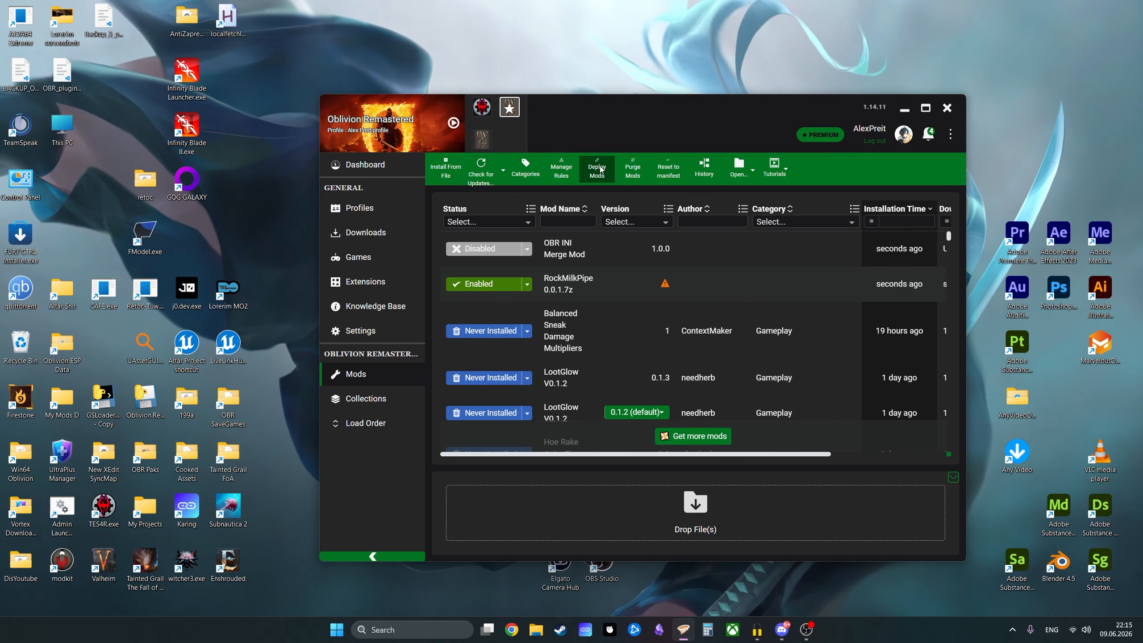
# Step: Deploy the mods in Vortex, list the individual file changes and accept the deletions for RockMilkPipe 0.0.1
pyautogui.click(601, 166)
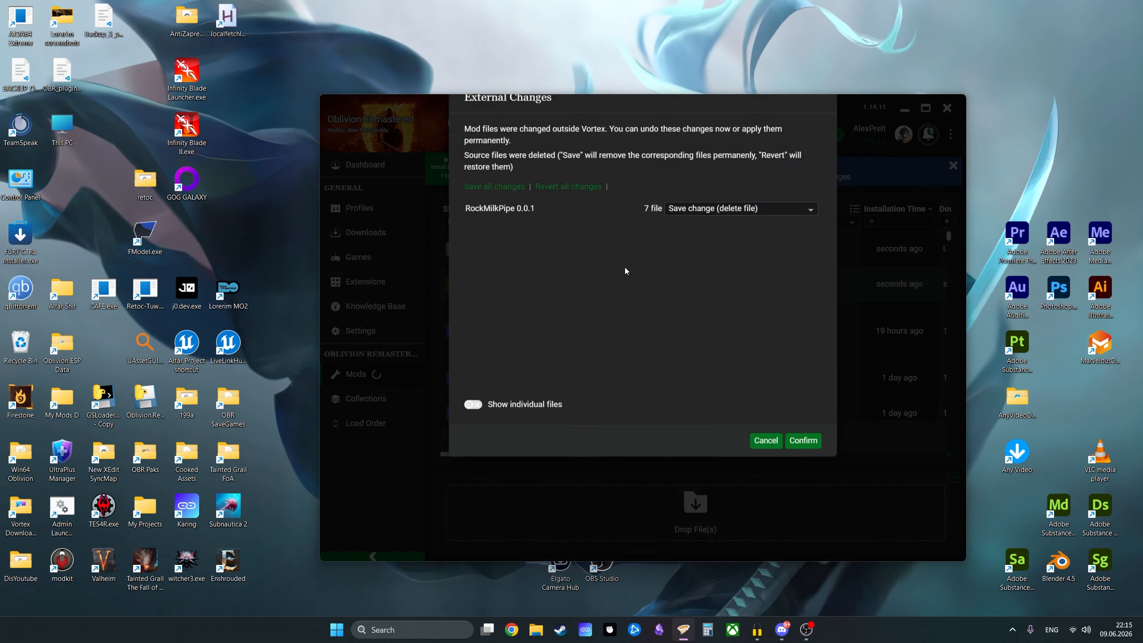
pyautogui.click(472, 431)
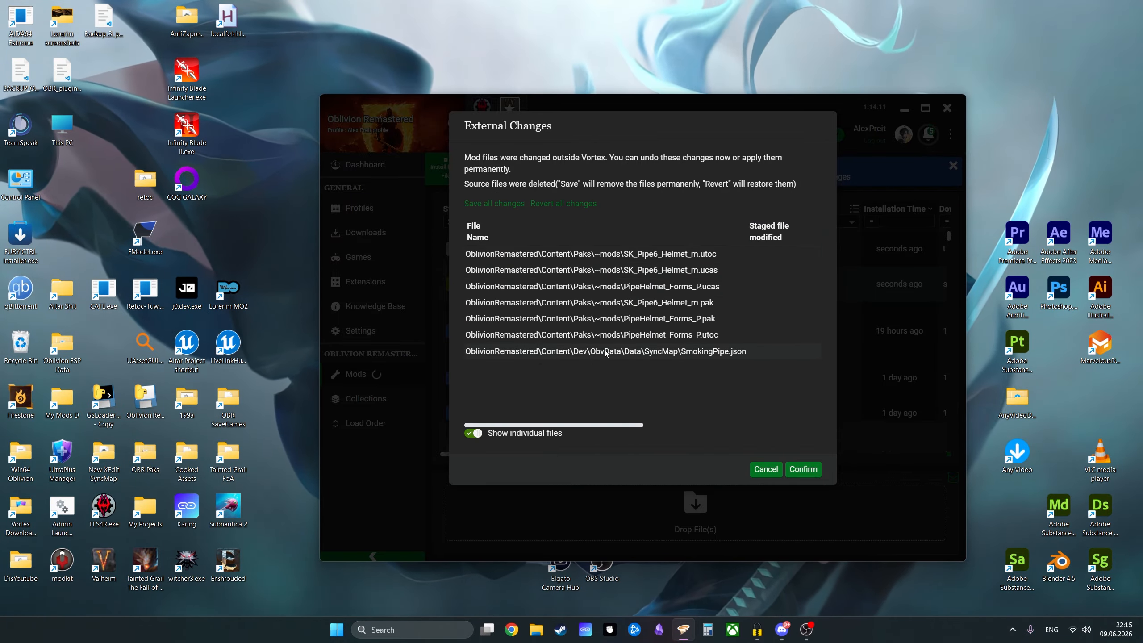
pyautogui.click(803, 469)
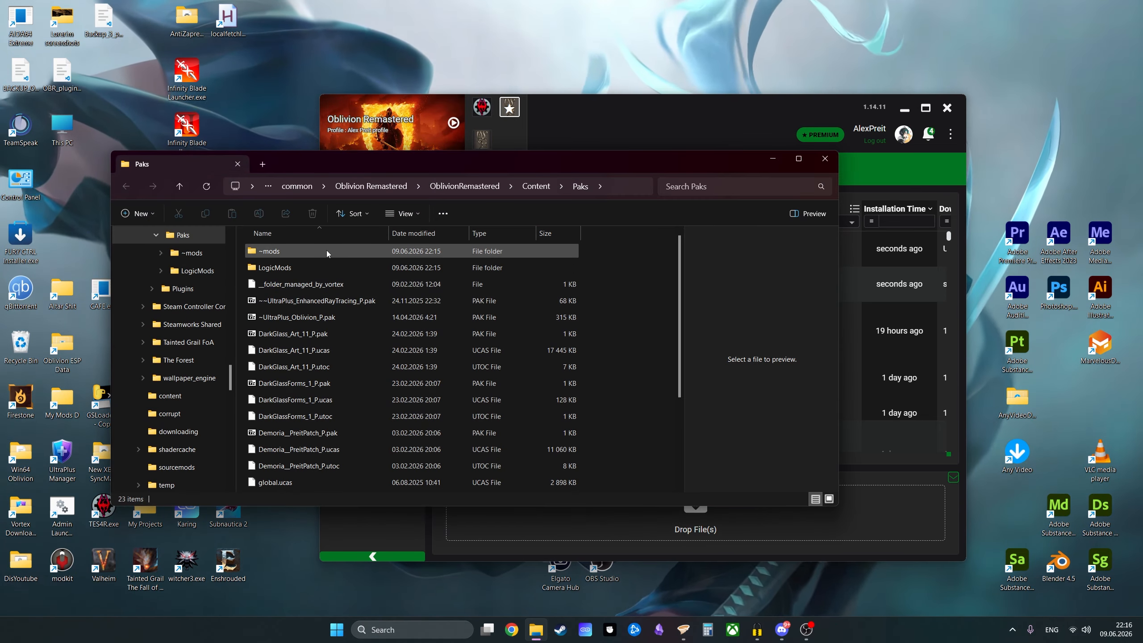
# Step: Look through the game's Paks\~mods folder for the deployed pipe files
pyautogui.doubleClick(326, 250)
pyautogui.scroll(-20, 365, 337)
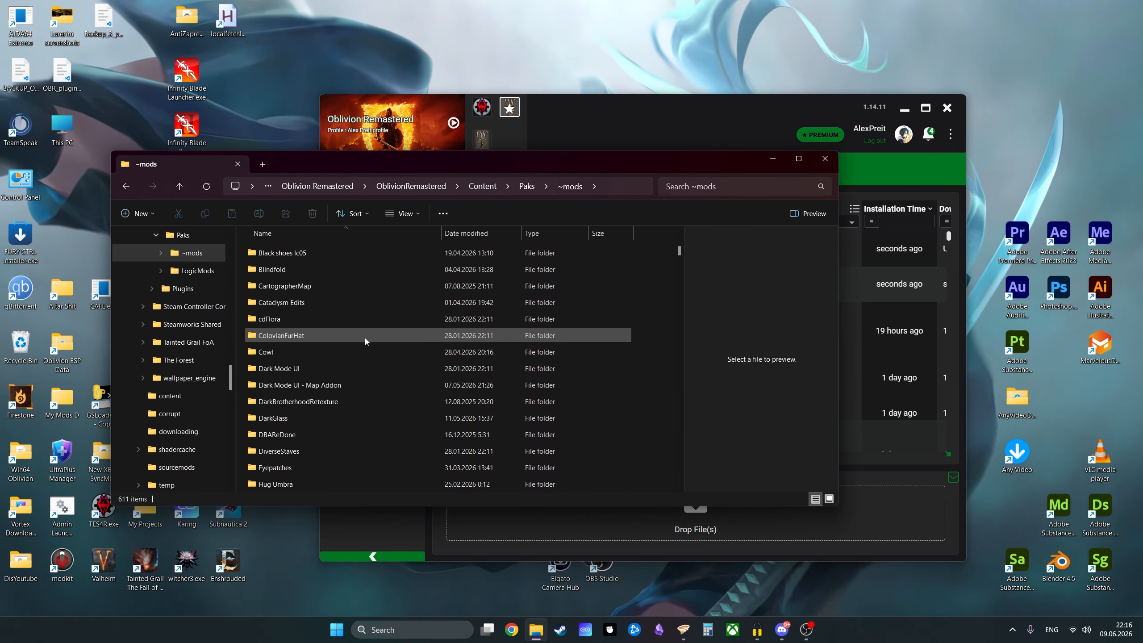
pyautogui.scroll(10, 339, 381)
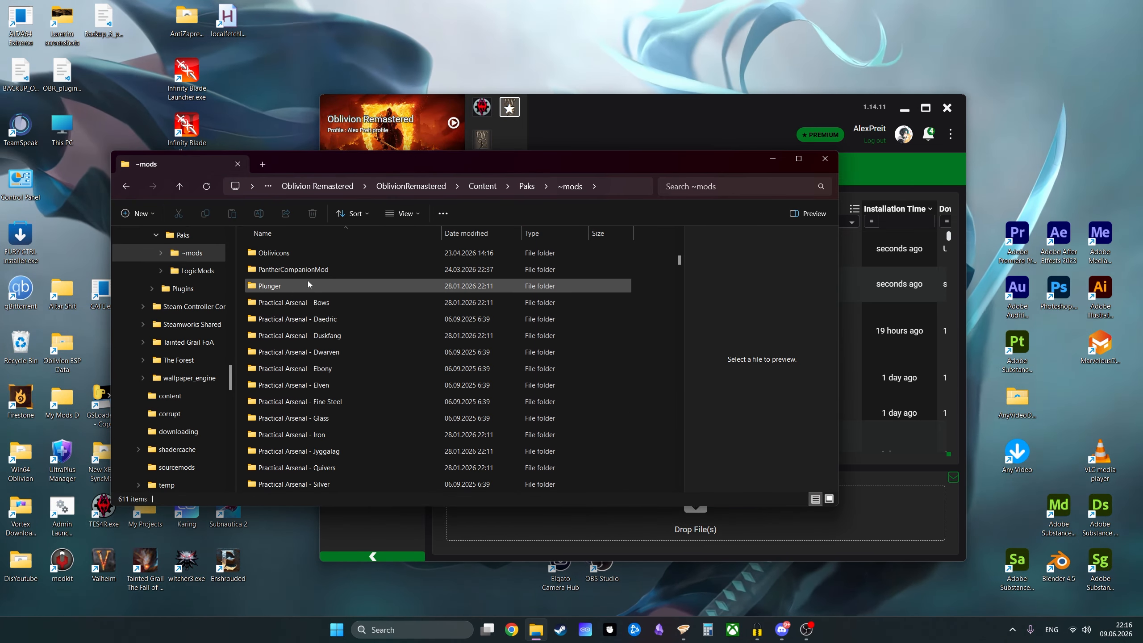
# Step: Open the RockMilkPipe 0.0.1 staging folder from Vortex and go to its Content\Paks\~mods folder
pyautogui.moveTo(452, 164); pyautogui.dragTo(375, 380)
pyautogui.rightClick(606, 286)
pyautogui.click(664, 370)
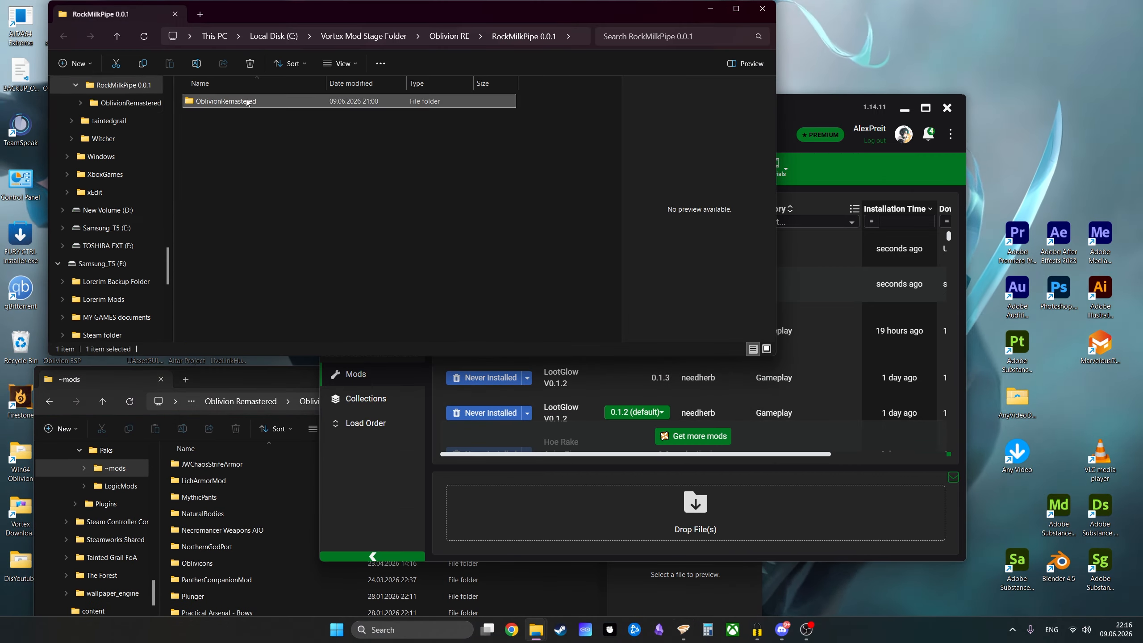
pyautogui.doubleClick(245, 102)
pyautogui.doubleClick(245, 102)
pyautogui.doubleClick(245, 101)
pyautogui.doubleClick(245, 122)
pyautogui.doubleClick(245, 103)
pyautogui.click(229, 518)
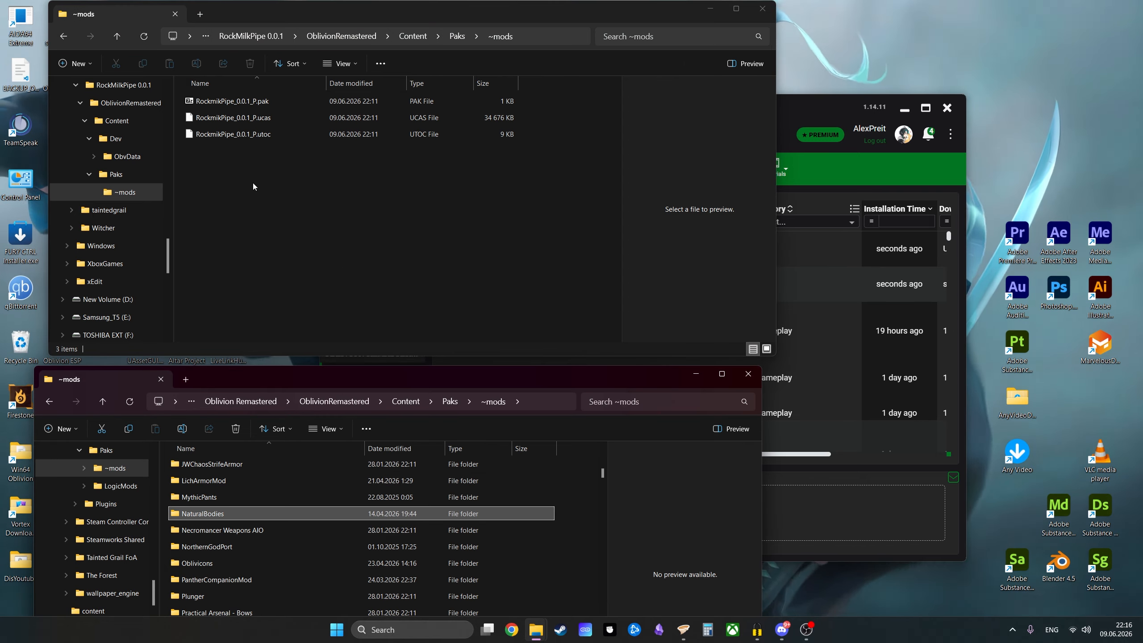
# Step: Create a folder named "0 RockmikPipe" in the staging ~mods folder and move the three RockmikPipe_0.0.1_P files into it
pyautogui.rightClick(260, 154)
pyautogui.click(414, 335)
pyautogui.write('0')
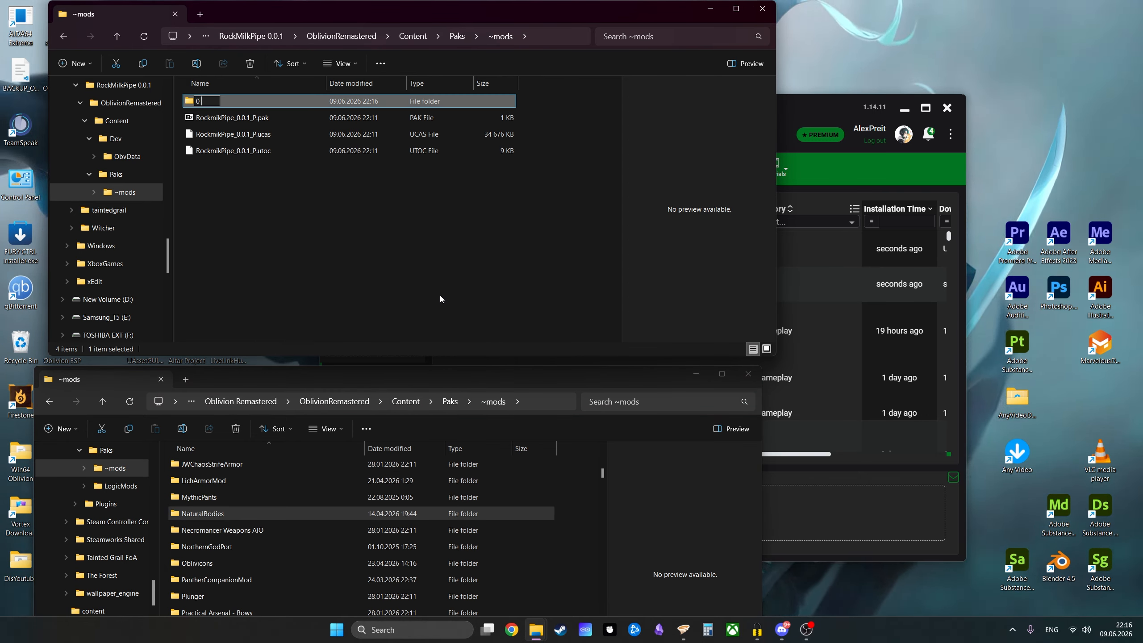
pyautogui.write(' RockmikPipe')
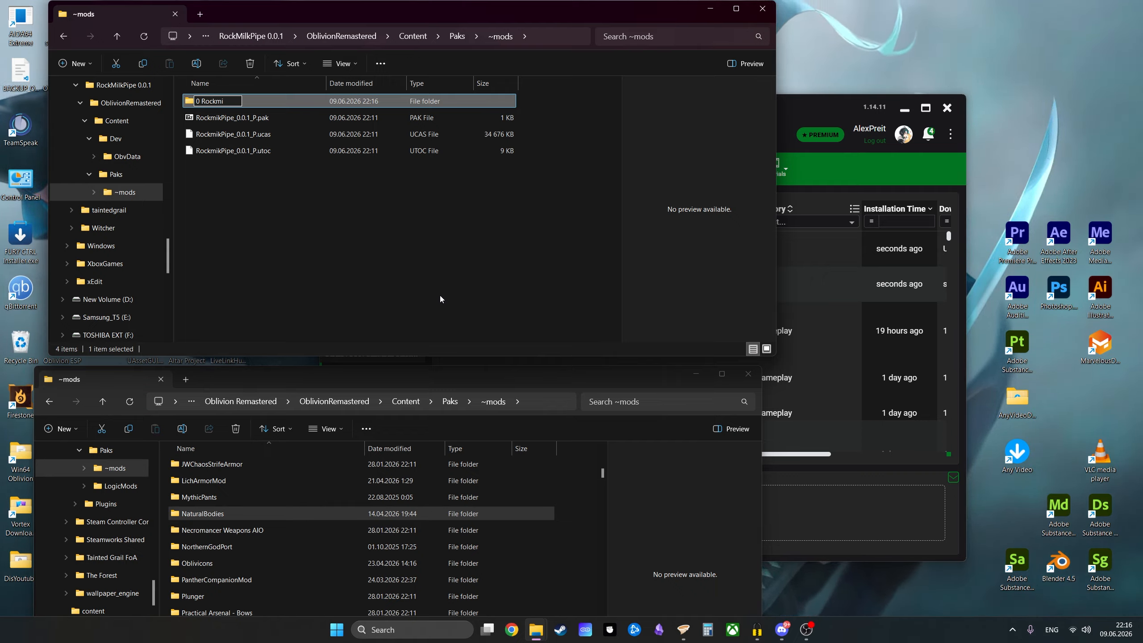
pyautogui.press('Return')
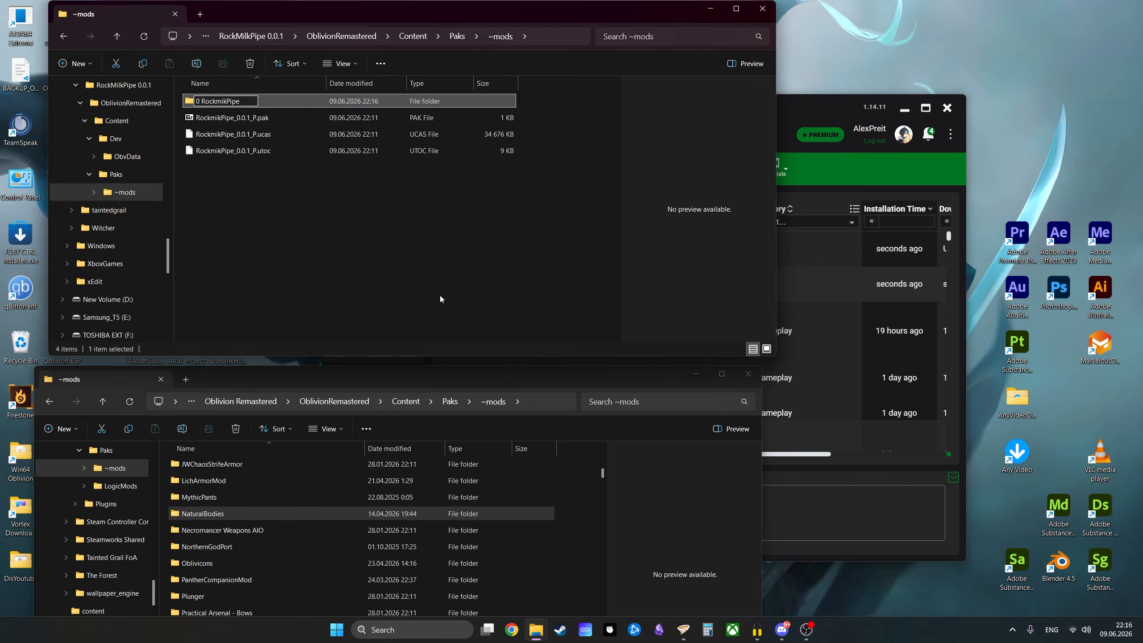
pyautogui.moveTo(327, 178); pyautogui.dragTo(241, 103)
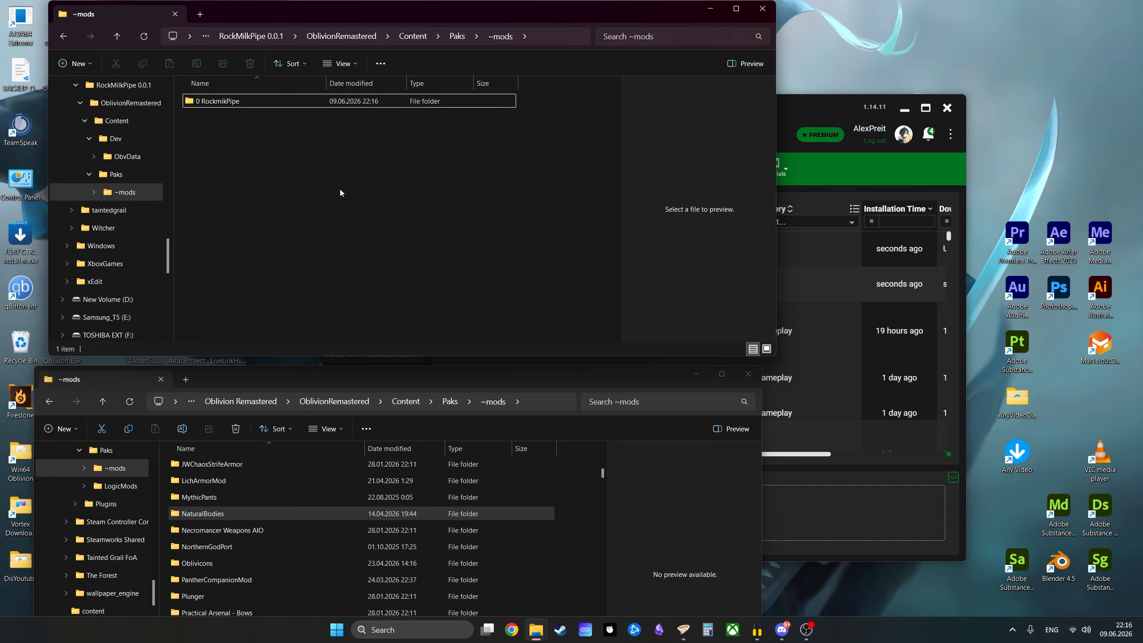
# Step: Close the staging folder, redeploy the mods in Vortex and accept the external changes
pyautogui.click(763, 9)
pyautogui.click(597, 170)
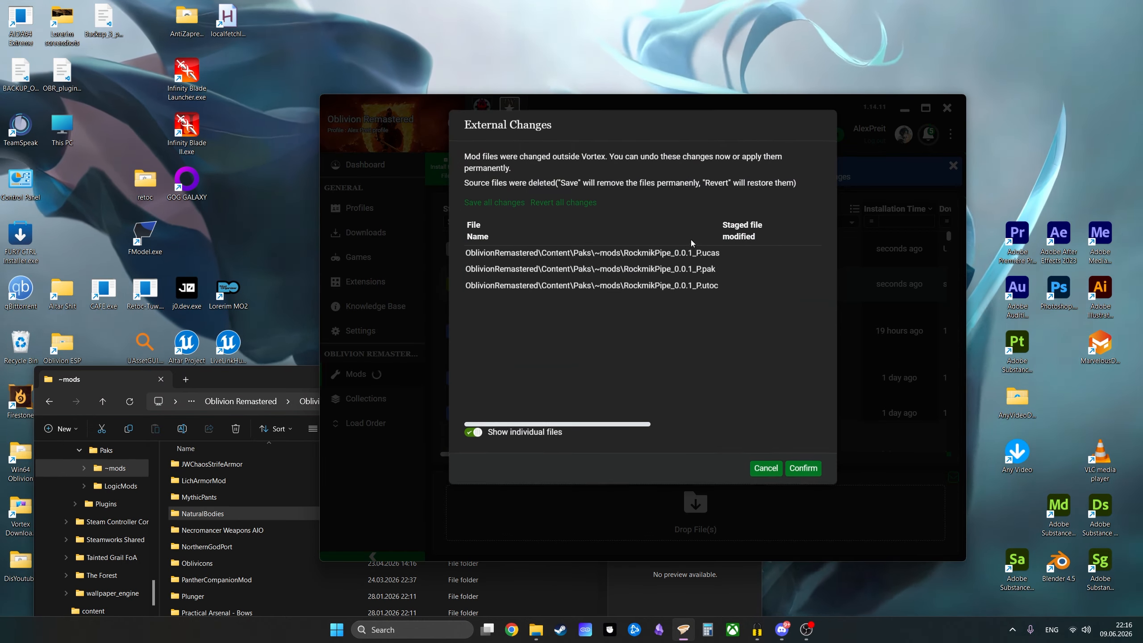
pyautogui.click(804, 468)
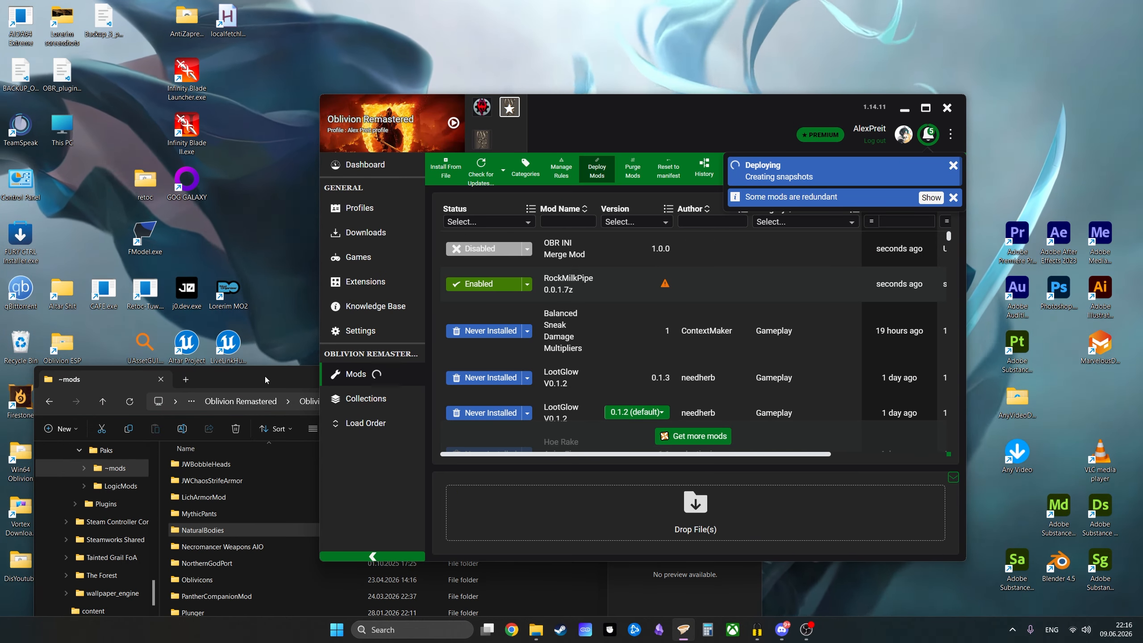
# Step: Check the deployed files in the game's 0 RockmikPipe folder and return to ~mods
pyautogui.moveTo(258, 384); pyautogui.dragTo(261, 320)
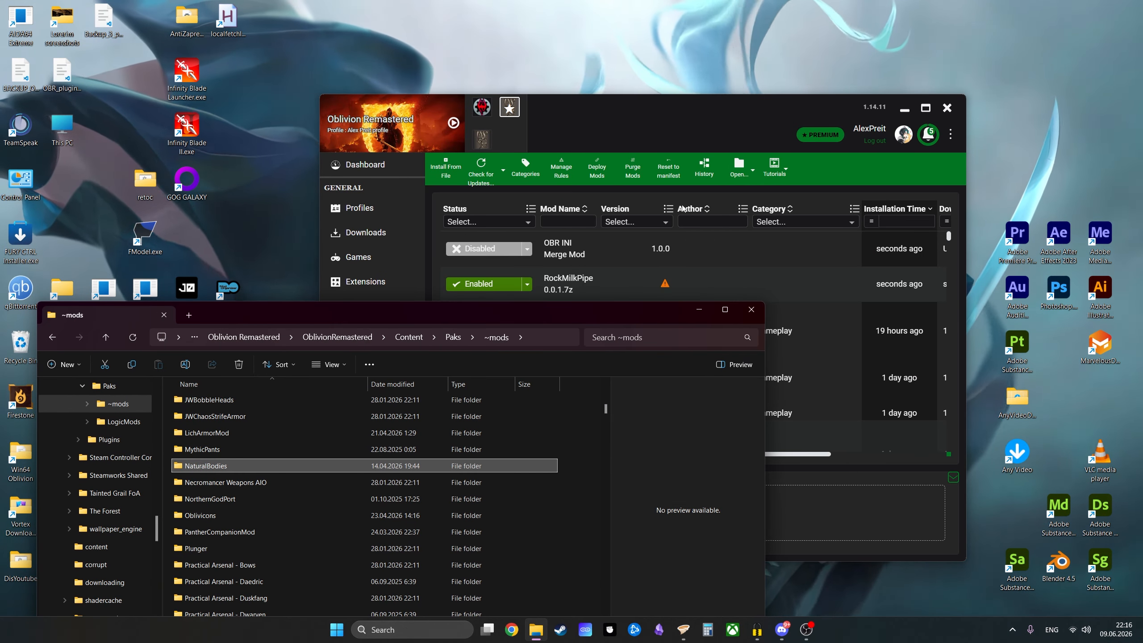
pyautogui.doubleClick(241, 468)
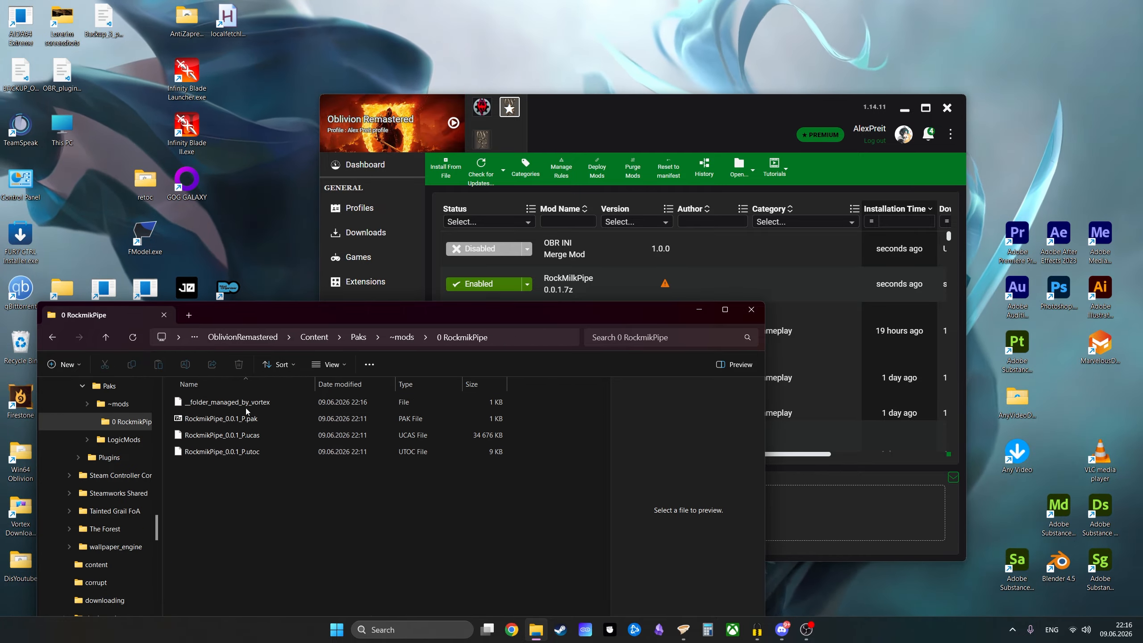
pyautogui.click(406, 337)
# Step: Search the game's ~mods folder for "rockmi" to check for duplicate pipe files, and close the folder window
pyautogui.moveTo(423, 308); pyautogui.dragTo(516, 98)
pyautogui.scroll(-5, 403, 283)
pyautogui.scroll(-15, 403, 283)
pyautogui.click(747, 128)
pyautogui.write('rockmi')
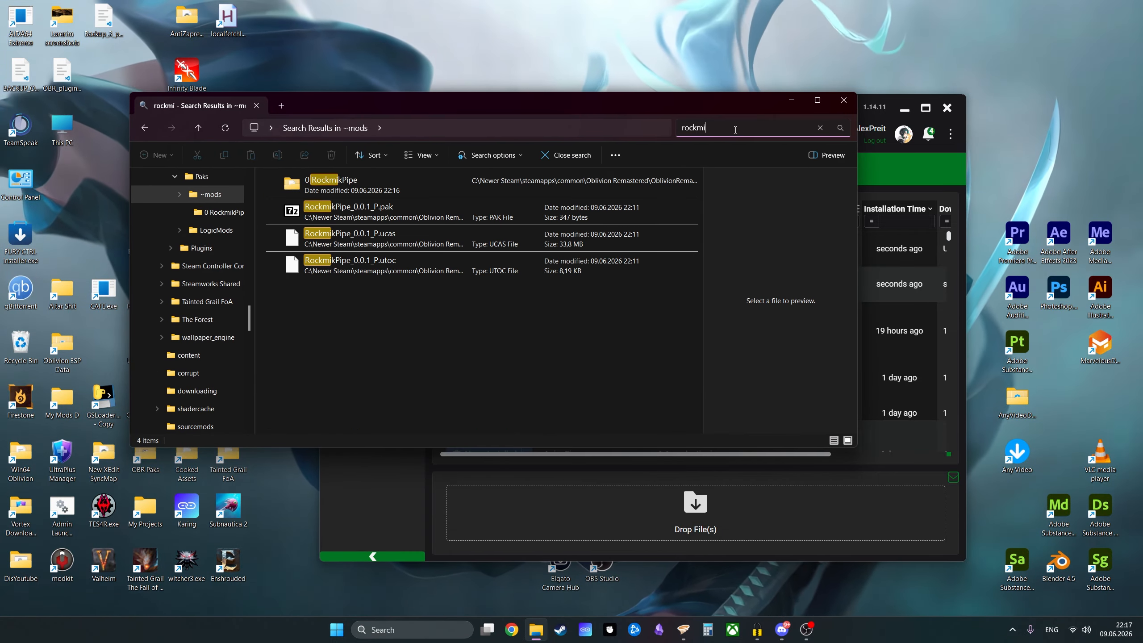
pyautogui.click(441, 275)
pyautogui.click(843, 103)
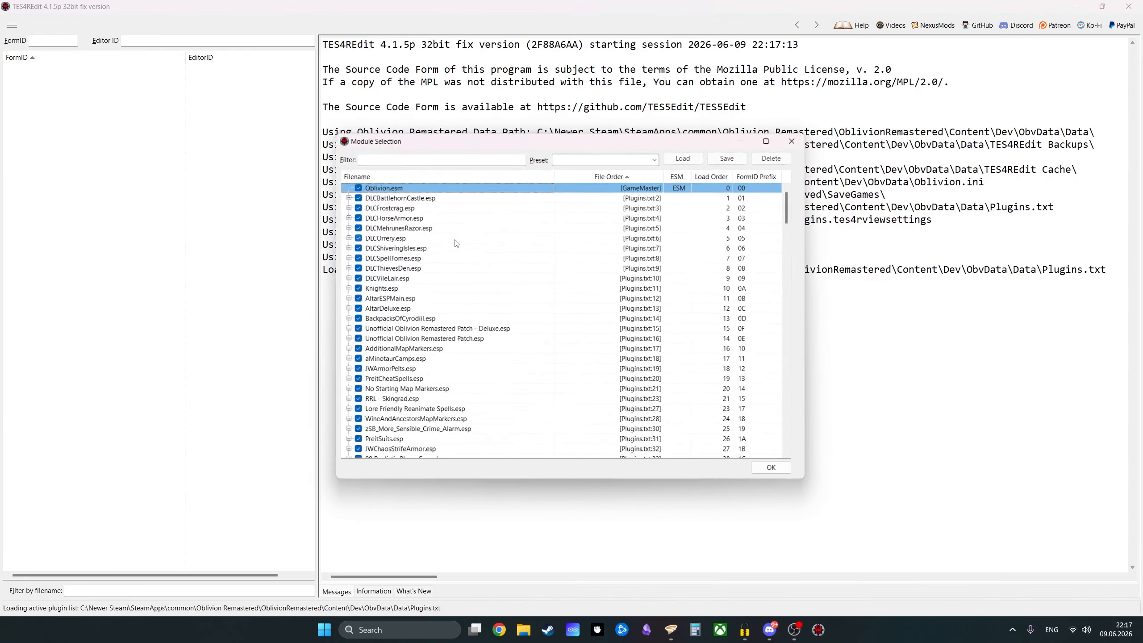
# Step: In TES4REdit's module selection, deselect all plugins and enable only SmokingPipe.esp
pyautogui.scroll(-20, 484, 346)
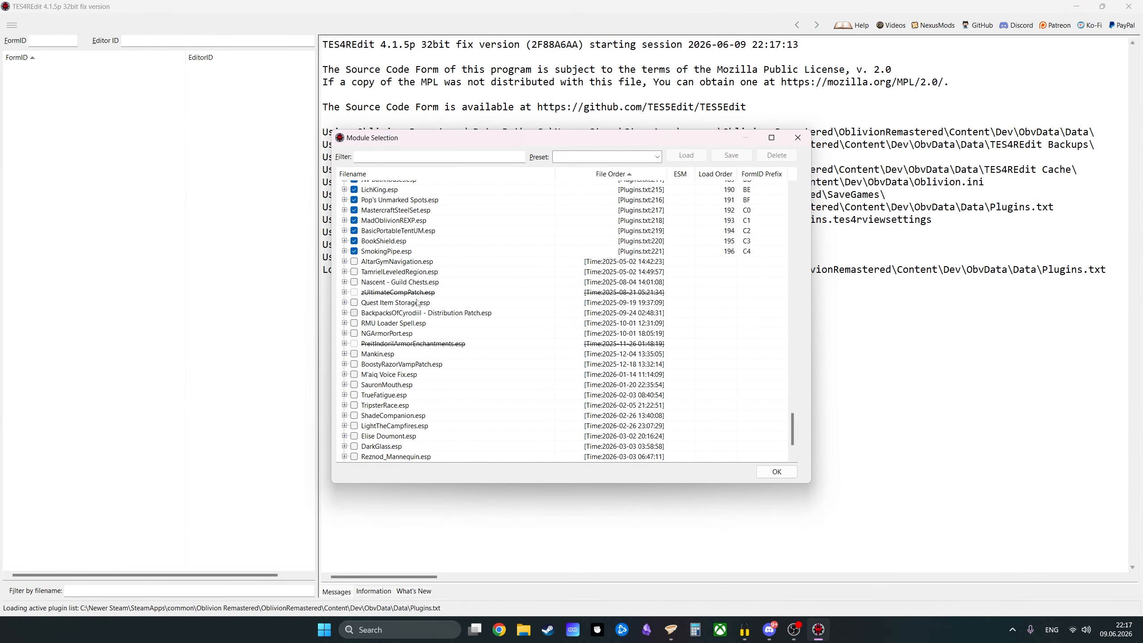
pyautogui.click(387, 252)
pyautogui.hotkey('ctrl', 'a')
pyautogui.click(354, 251)
pyautogui.click(380, 253)
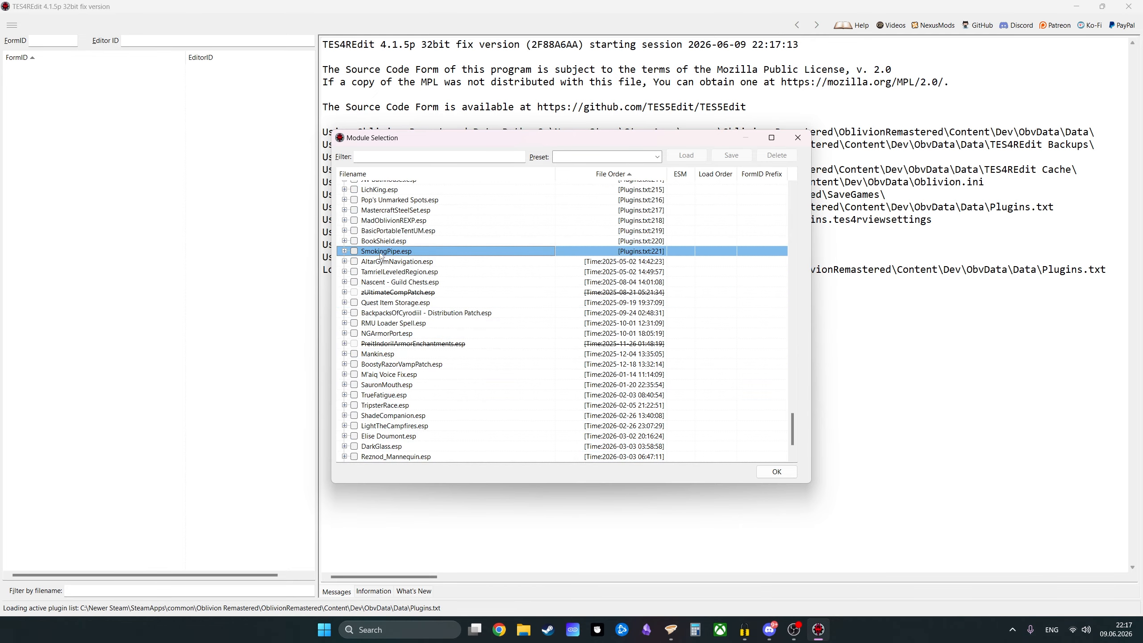
pyautogui.click(344, 252)
pyautogui.click(355, 252)
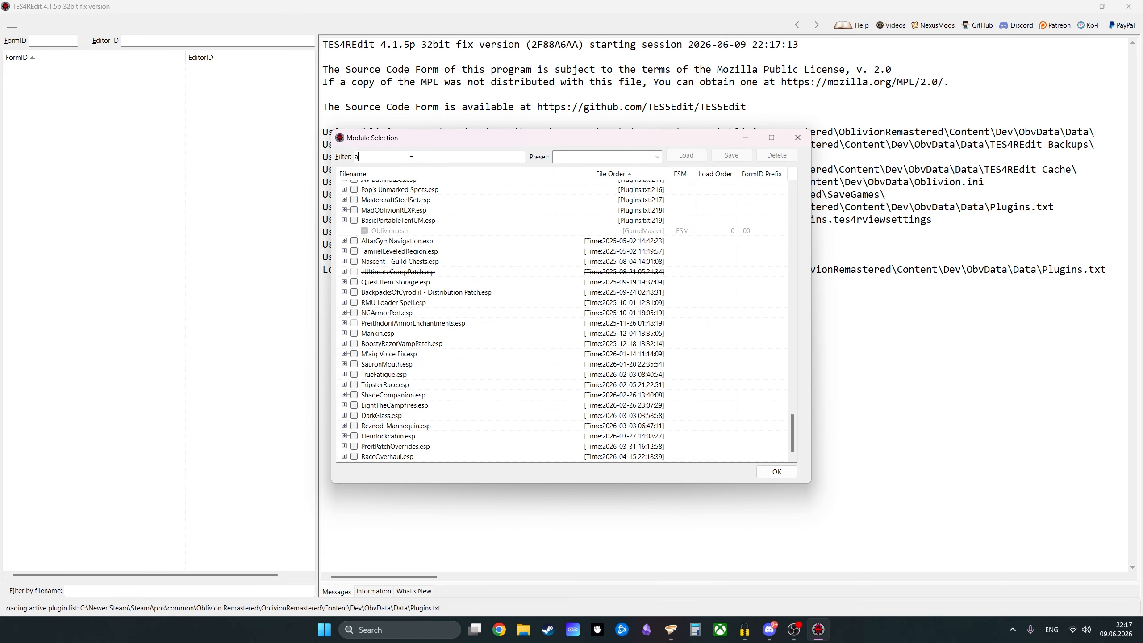
# Step: Filter the modules by "alt", enable AltarESPMain.esp as well and load the selected plugins
pyautogui.write('alt')
pyautogui.click(345, 186)
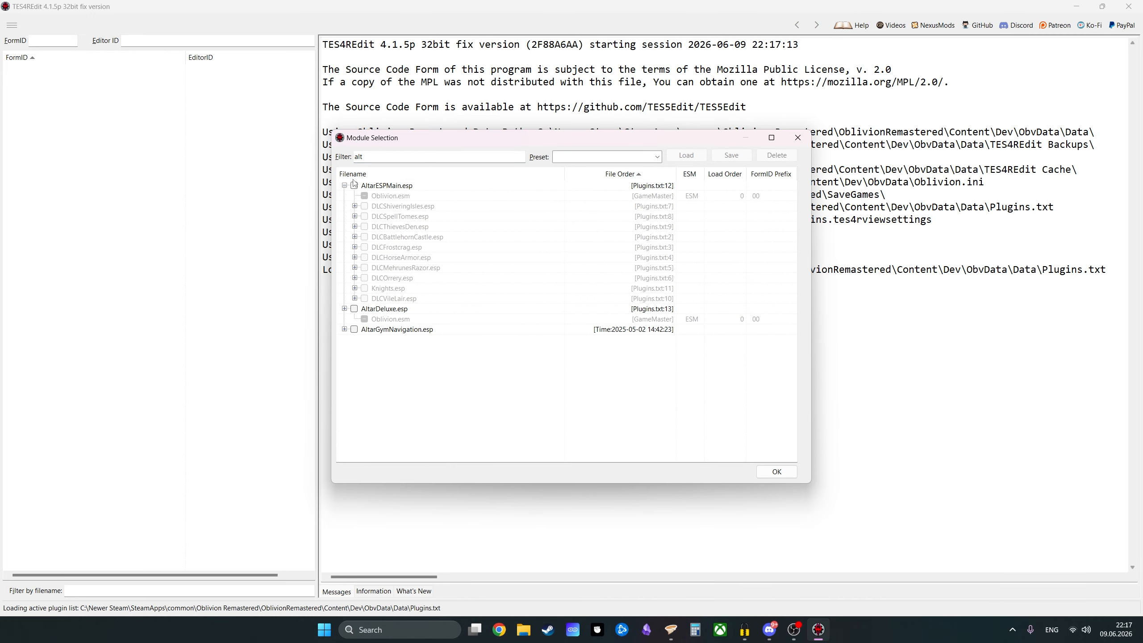
pyautogui.click(778, 472)
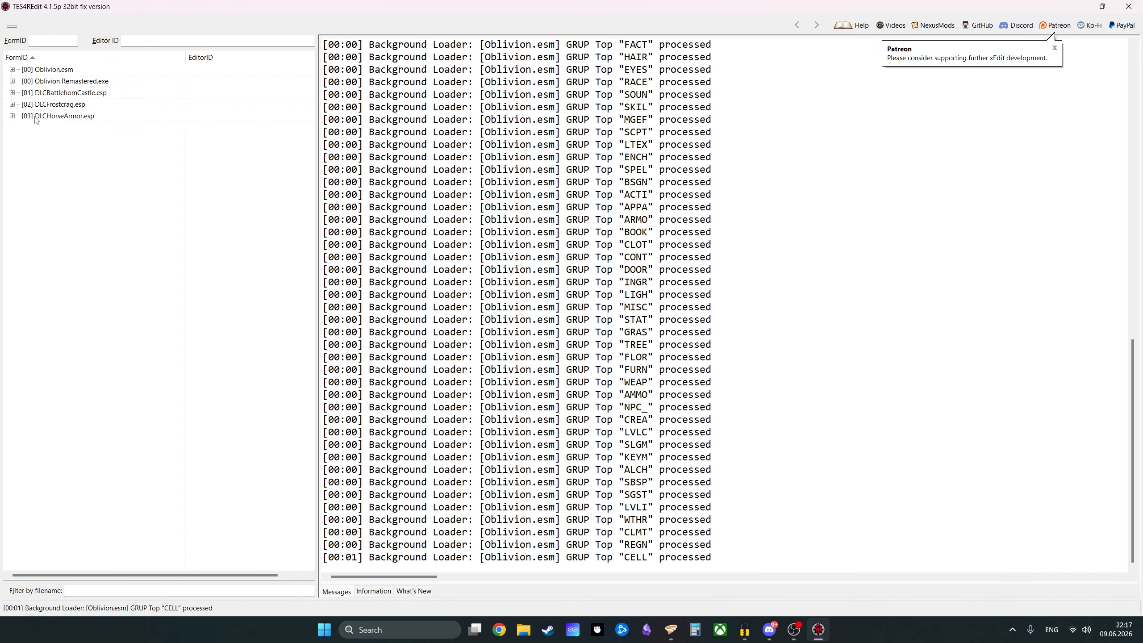
# Step: Open the SmokingPipe armor record in SmokingPipe.esp and examine its biped model and icon image paths
pyautogui.click(116, 256)
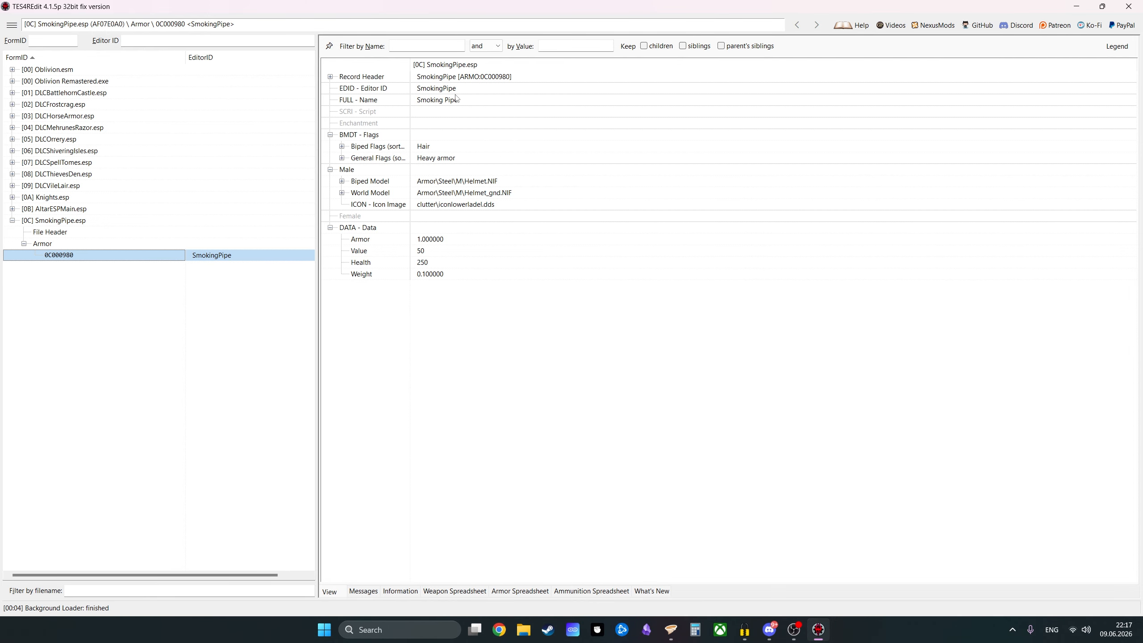
pyautogui.click(470, 183)
pyautogui.click(444, 205)
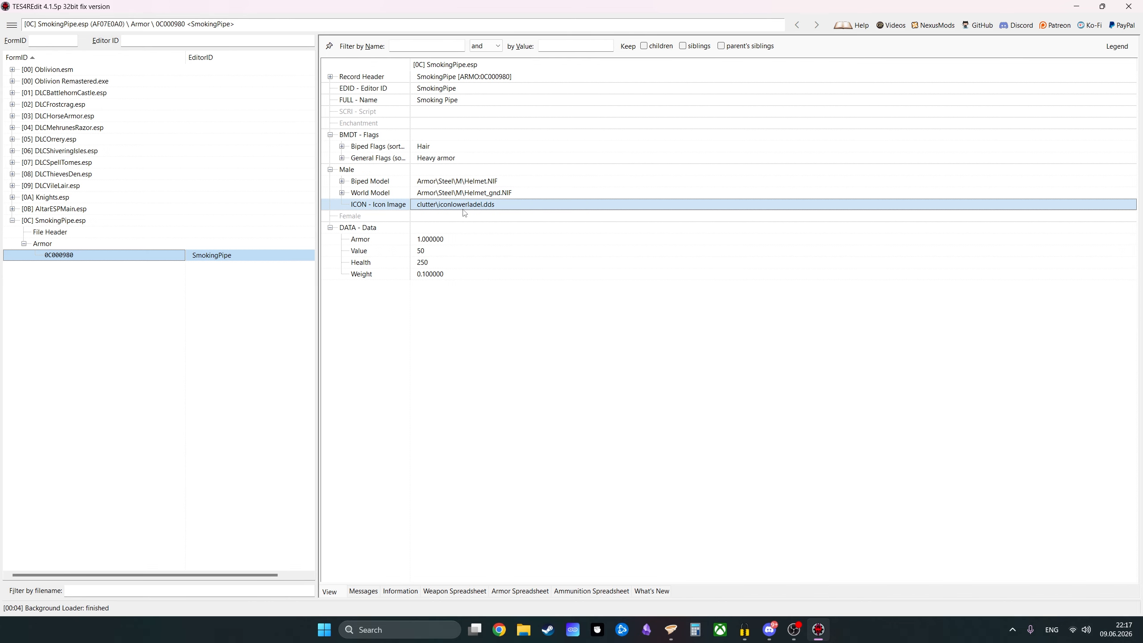
# Step: Open the NDArmorLightBoots4 armor record in Knights.esp and examine how its icon image path is written
pyautogui.click(12, 197)
pyautogui.click(24, 228)
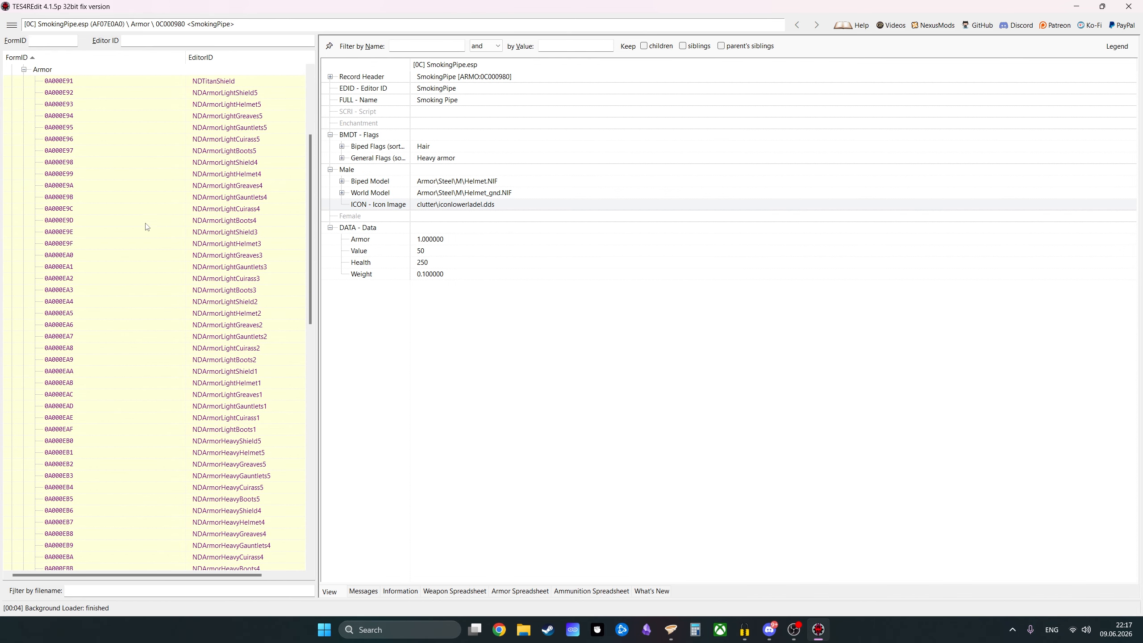
pyautogui.click(214, 223)
pyautogui.click(544, 229)
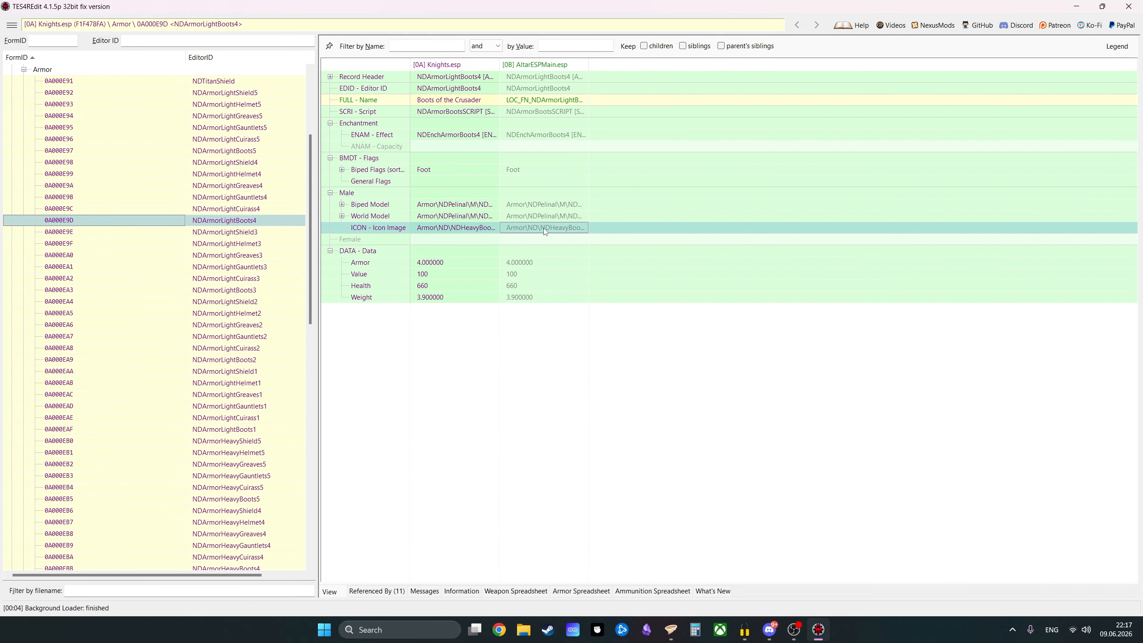
pyautogui.scroll(5, 232, 215)
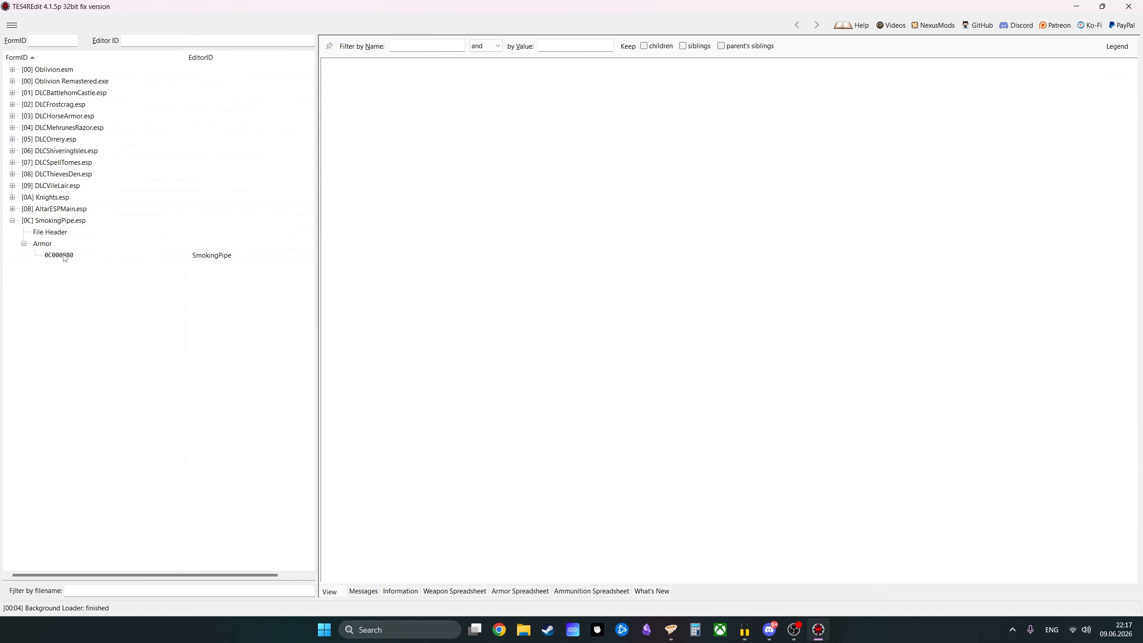
# Step: Set the icon image path of the SmokingPipe armor record in SmokingPipe.esp to Armor\RockmikPipe\PipeHelmet0.dds
pyautogui.click(67, 256)
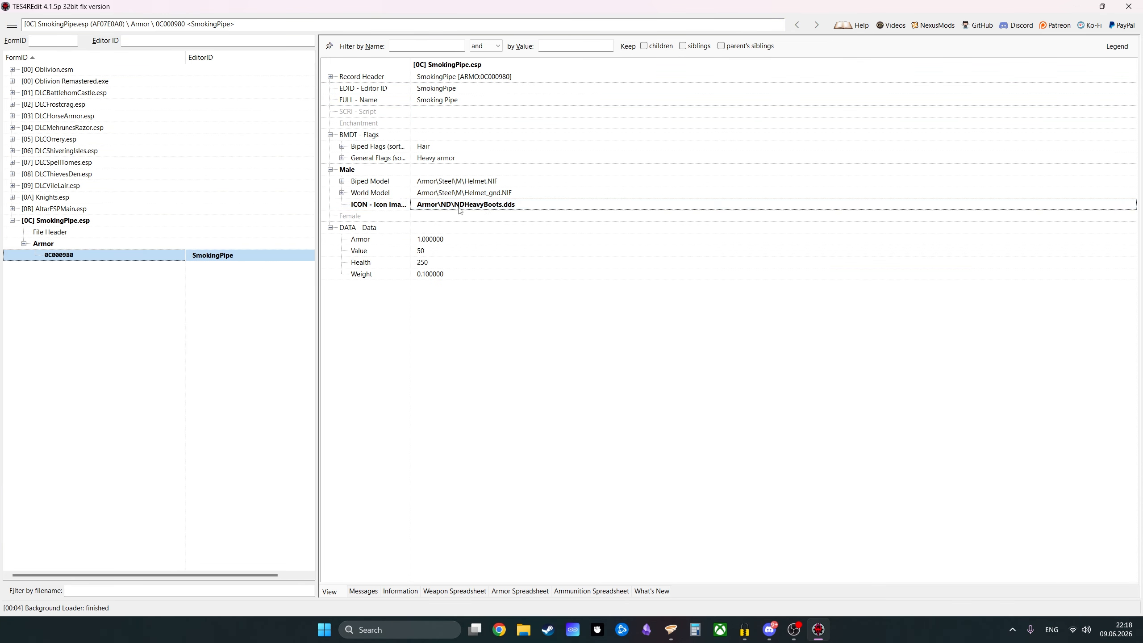
pyautogui.doubleClick(460, 207)
pyautogui.click(606, 377)
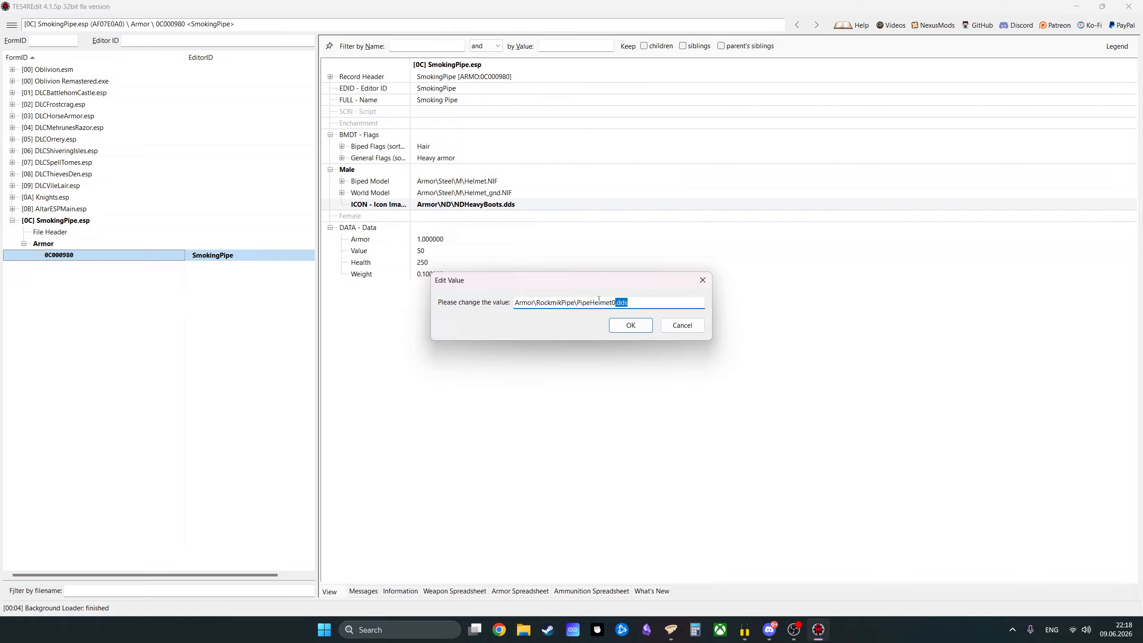
pyautogui.click(630, 325)
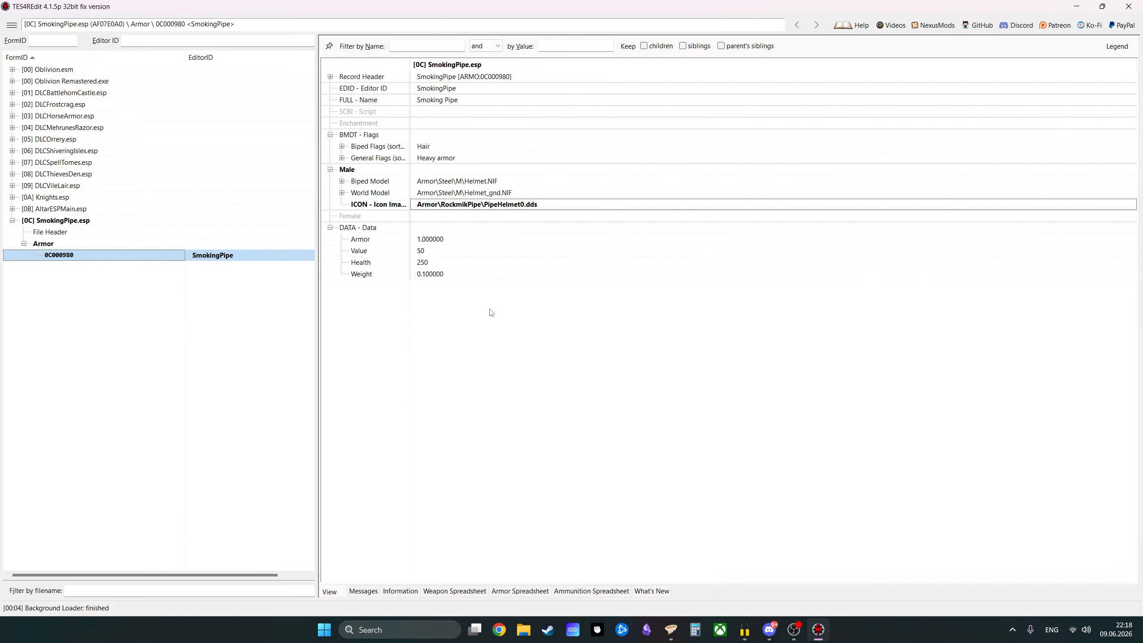
# Step: Save the edited SmokingPipe.esp plugin and close TES4REdit
pyautogui.hotkey('ctrl', 's')
pyautogui.click(651, 479)
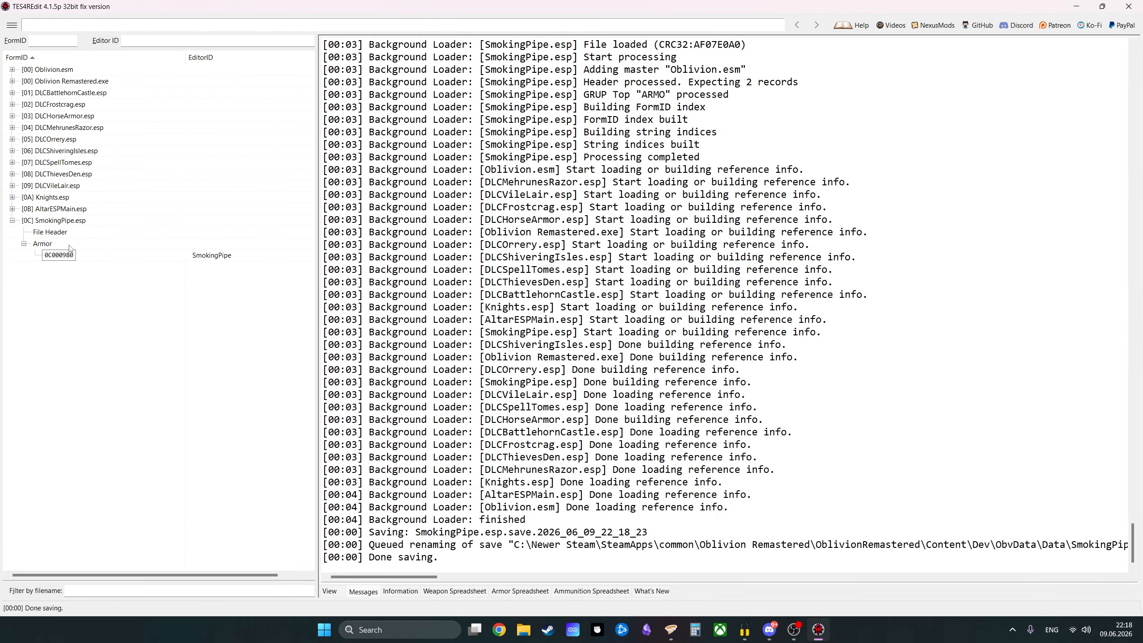
pyautogui.click(100, 232)
pyautogui.click(102, 244)
pyautogui.click(103, 221)
pyautogui.click(1131, 6)
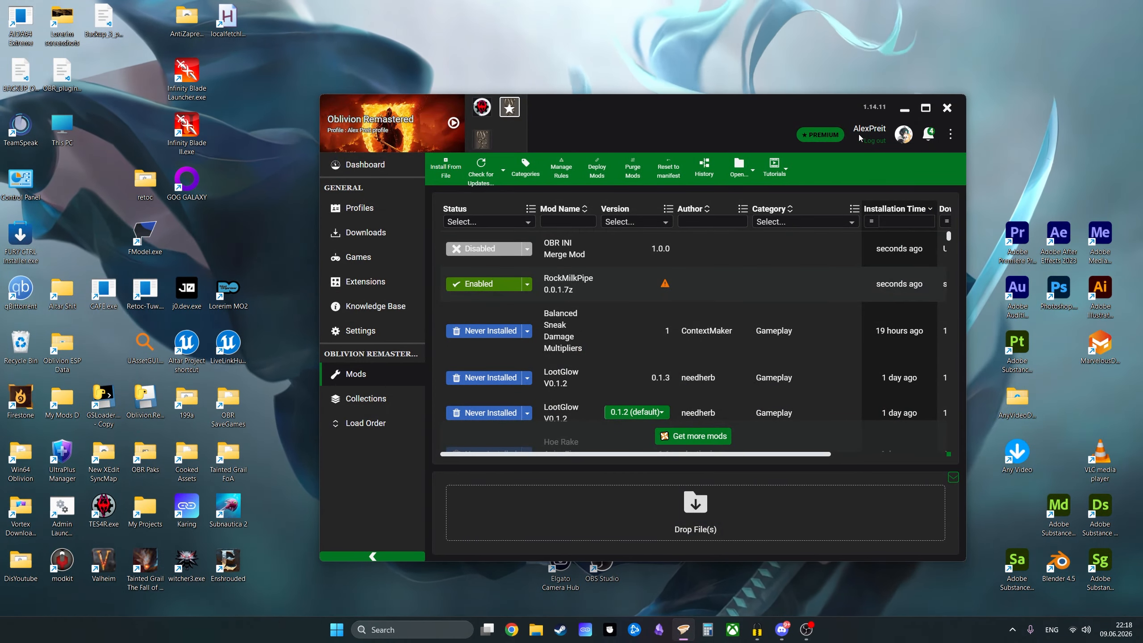
# Step: Launch Oblivion Remastered from Vortex and set its display resolution to 2560x1440, saving the changed options
pyautogui.click(454, 122)
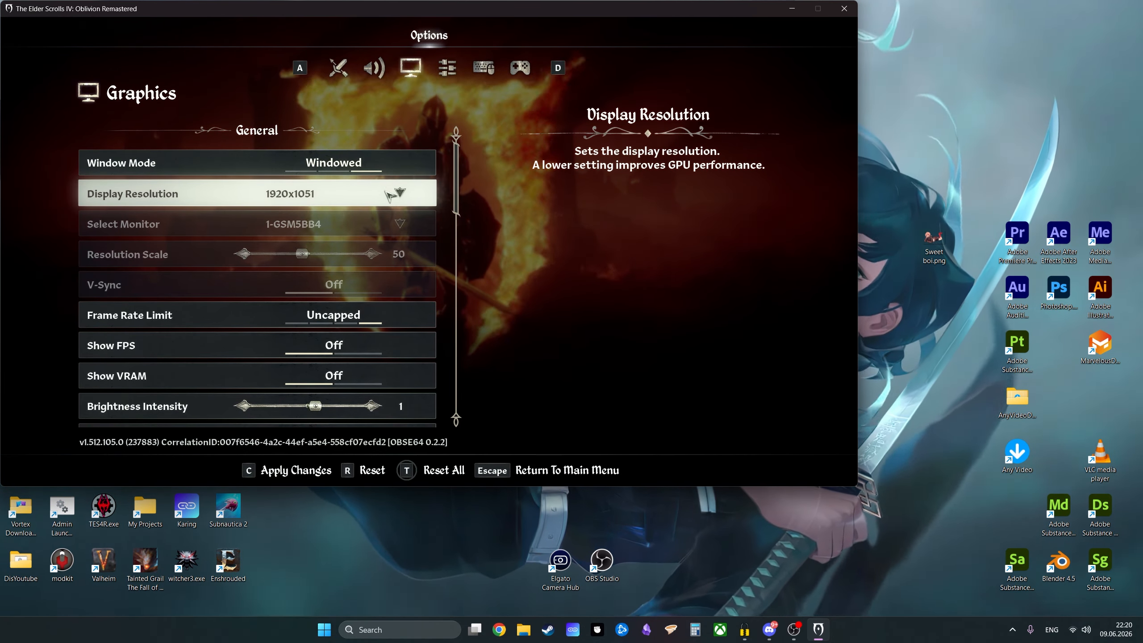
pyautogui.click(396, 191)
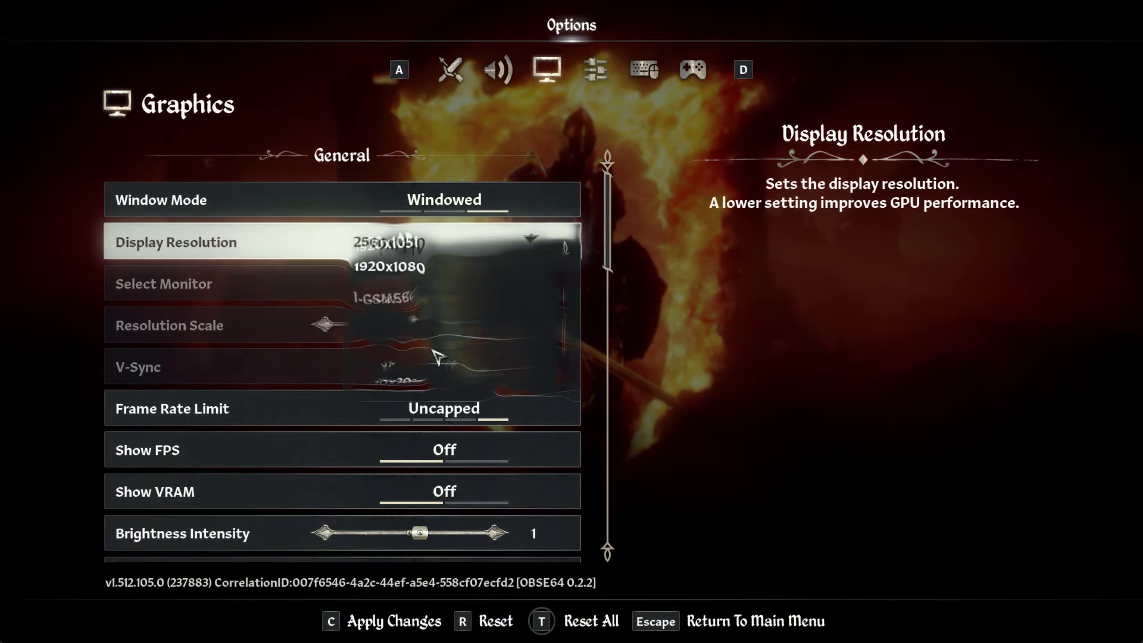
pyautogui.click(435, 355)
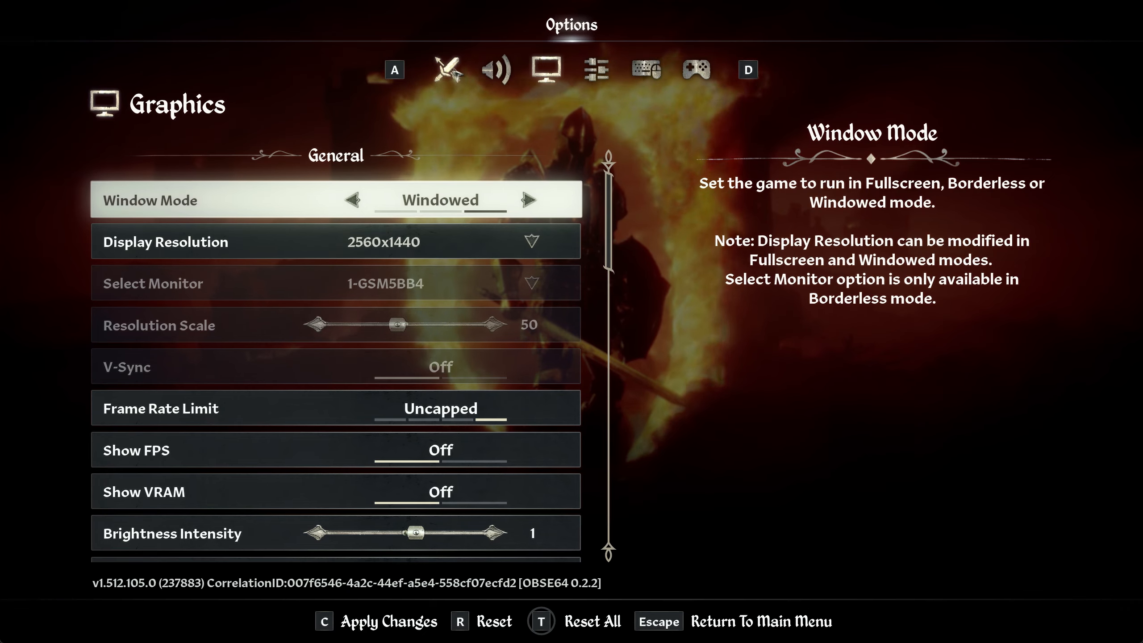
pyautogui.click(441, 56)
pyautogui.press('Escape')
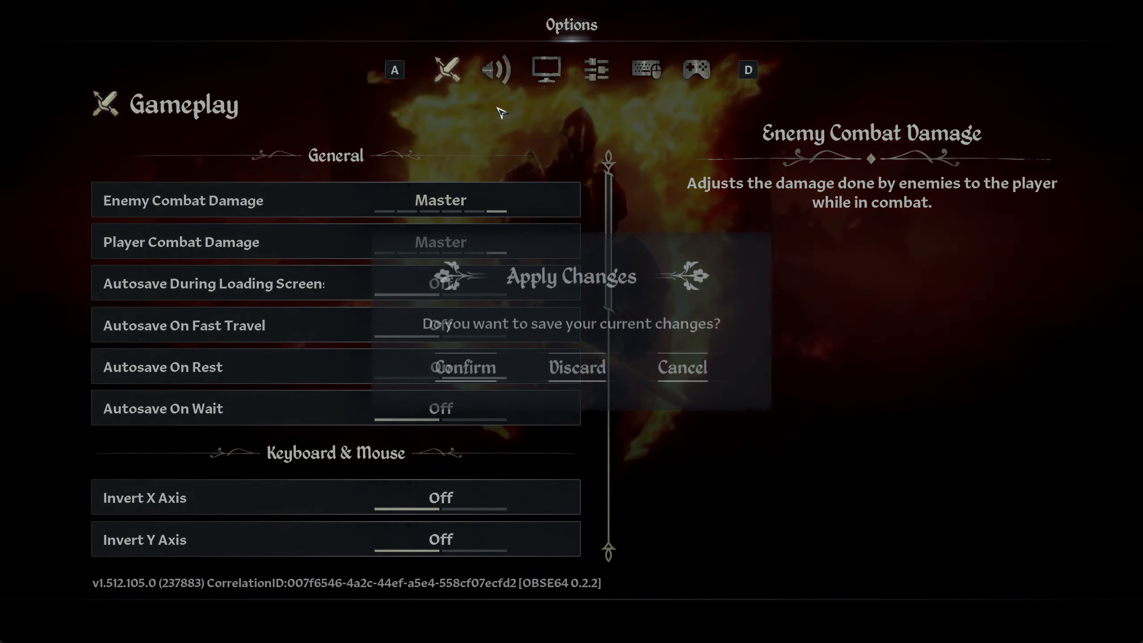
pyautogui.click(468, 368)
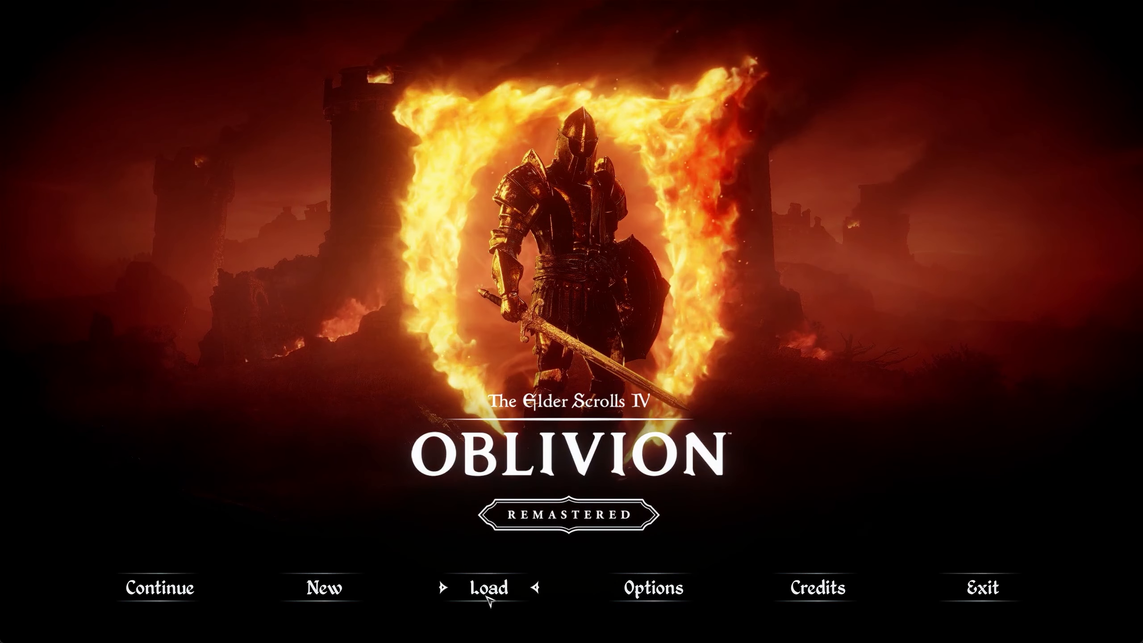
# Step: Load a Skingrad save and return the ReShade overlay to its Home page
pyautogui.click(486, 596)
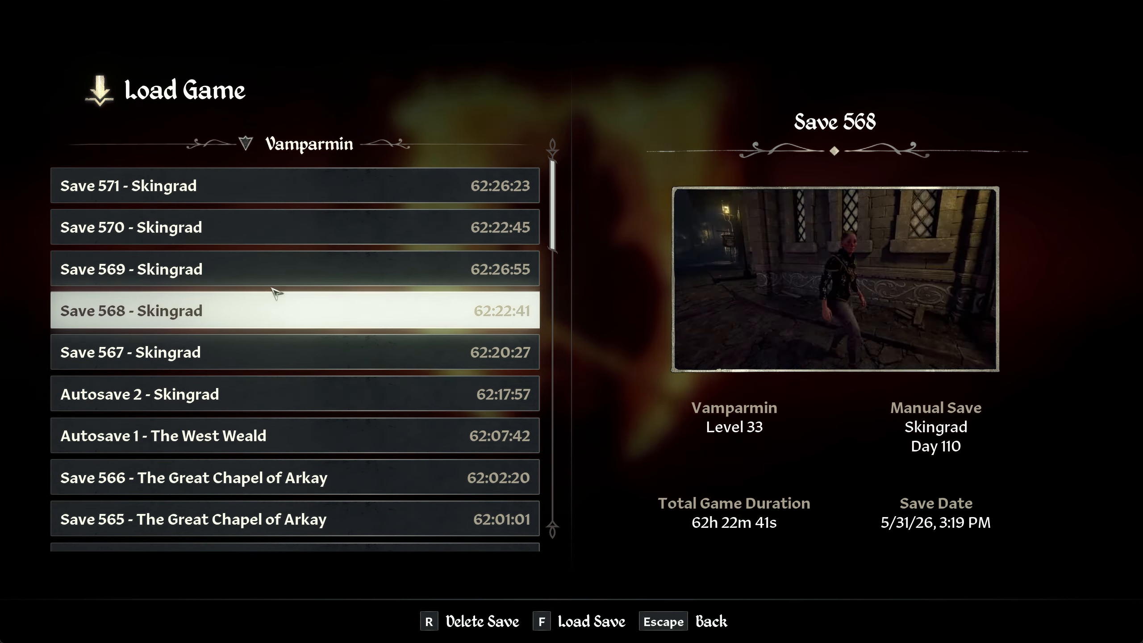
pyautogui.click(293, 362)
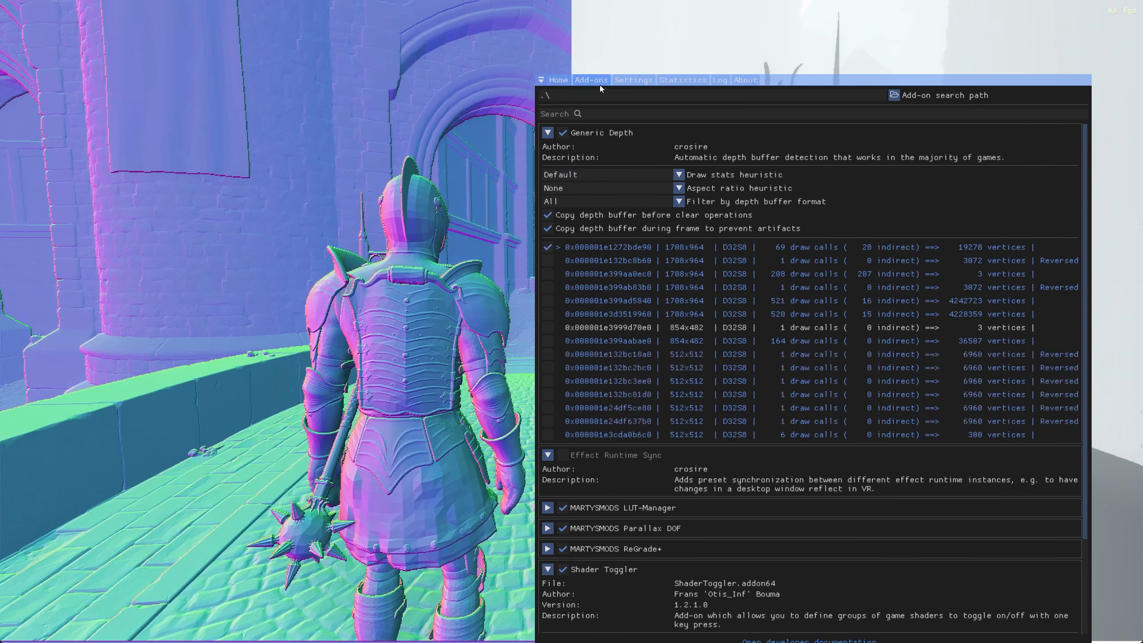
pyautogui.click(559, 79)
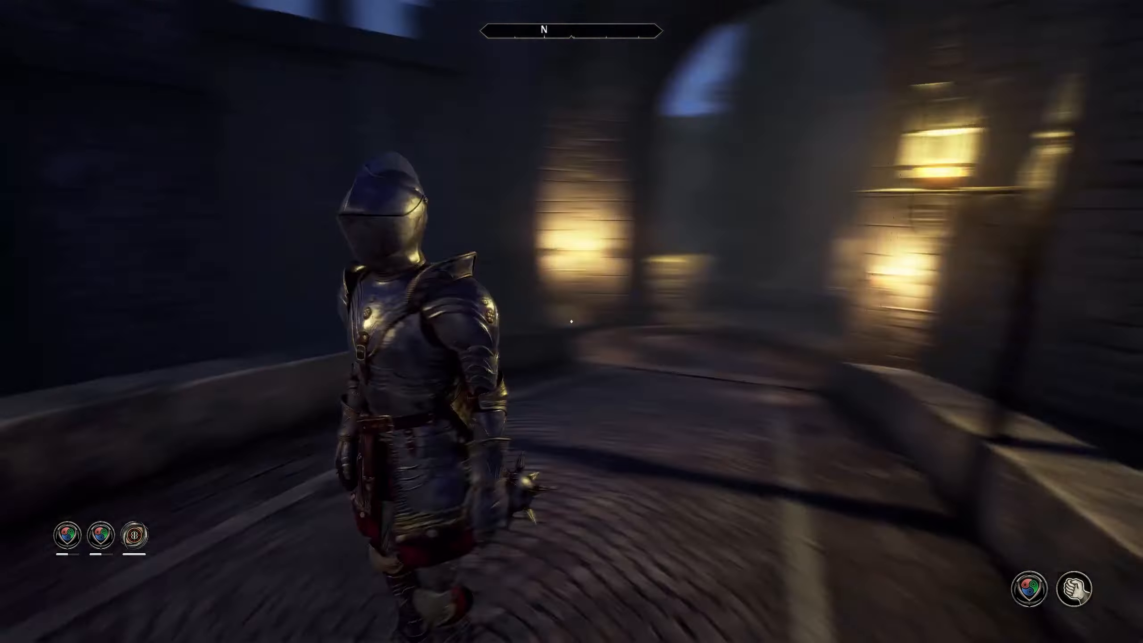
# Step: Add one smoking pipe to the inventory with the console command player.additem smokingpipe 1
pyautogui.press('`')
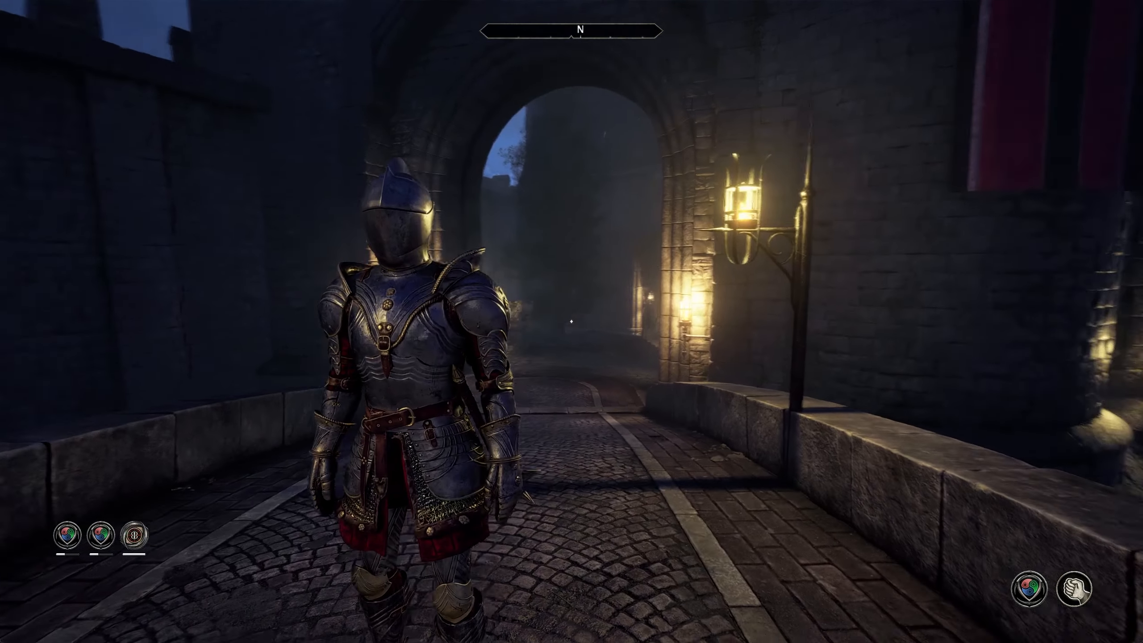
pyautogui.press('`')
pyautogui.press('Up')
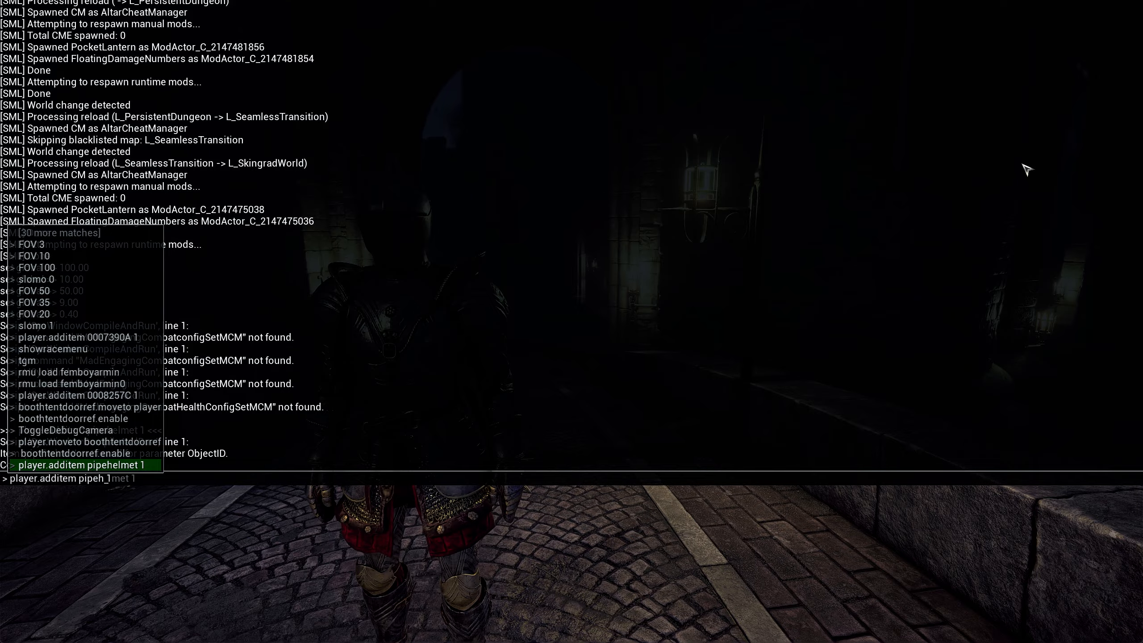
pyautogui.write('smoking')
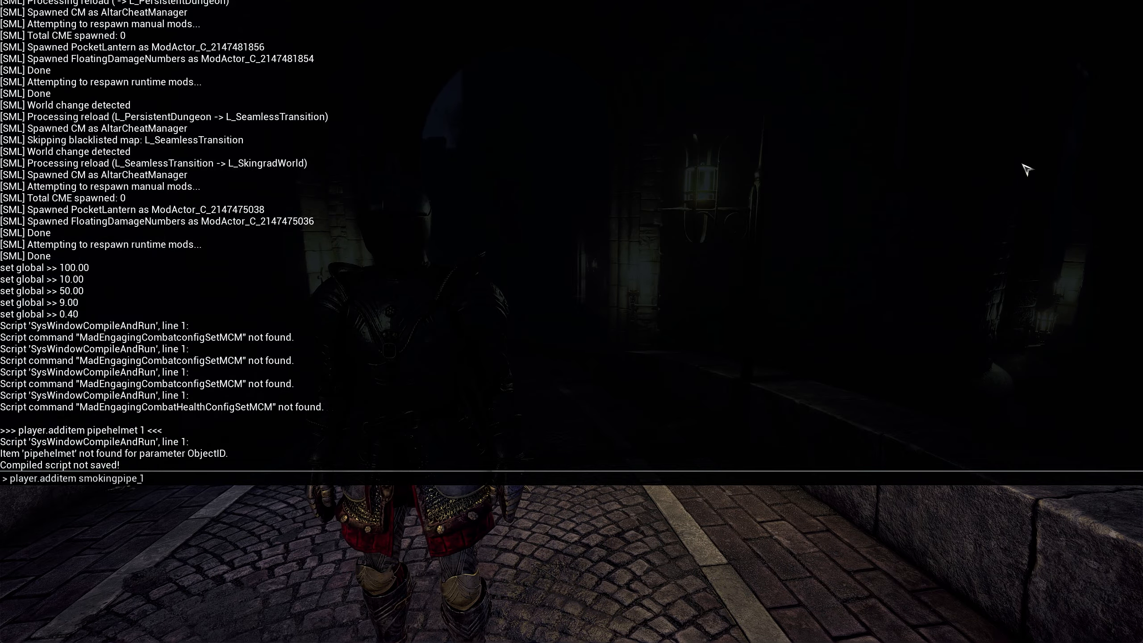
pyautogui.write('pipe 1')
pyautogui.press('Return')
pyautogui.press('`')
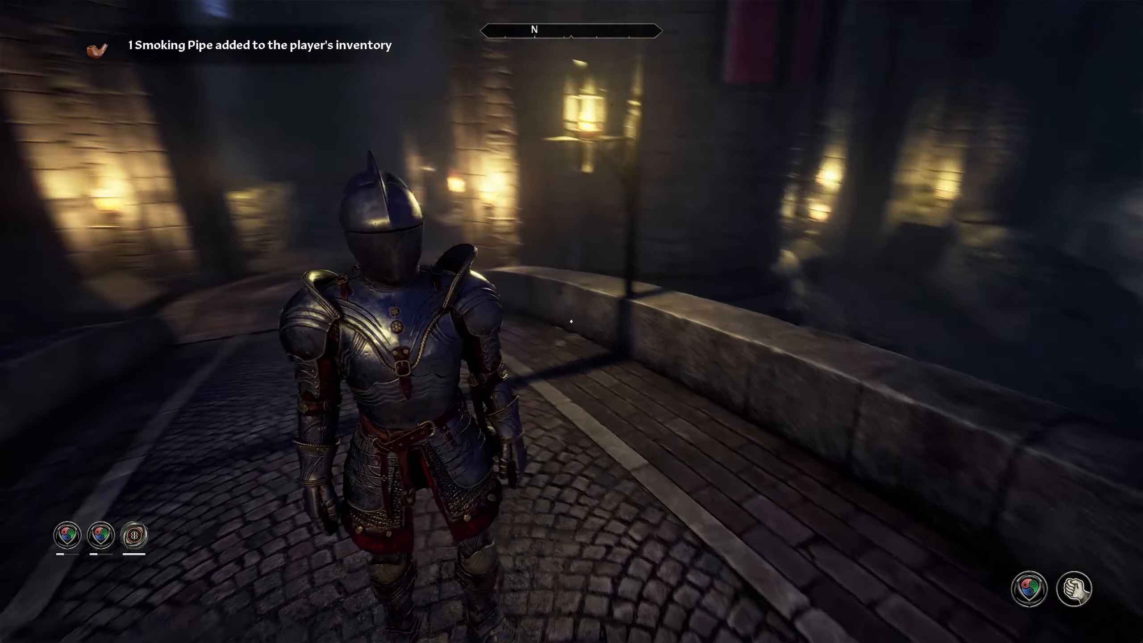
# Step: Equip the Smoking Pipe from the inventory's gear list and rotate the character preview to inspect the pipe
pyautogui.press('Tab')
pyautogui.press('e')
pyautogui.press('d')
pyautogui.scroll(-2, 218, 298)
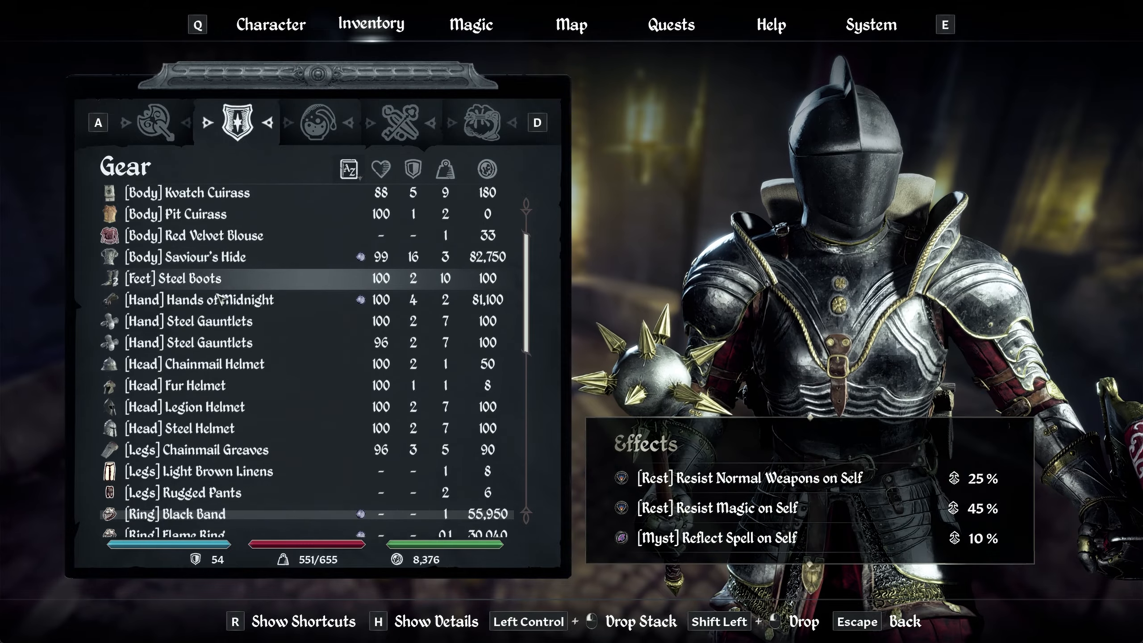
pyautogui.scroll(-15, 221, 298)
pyautogui.click(180, 505)
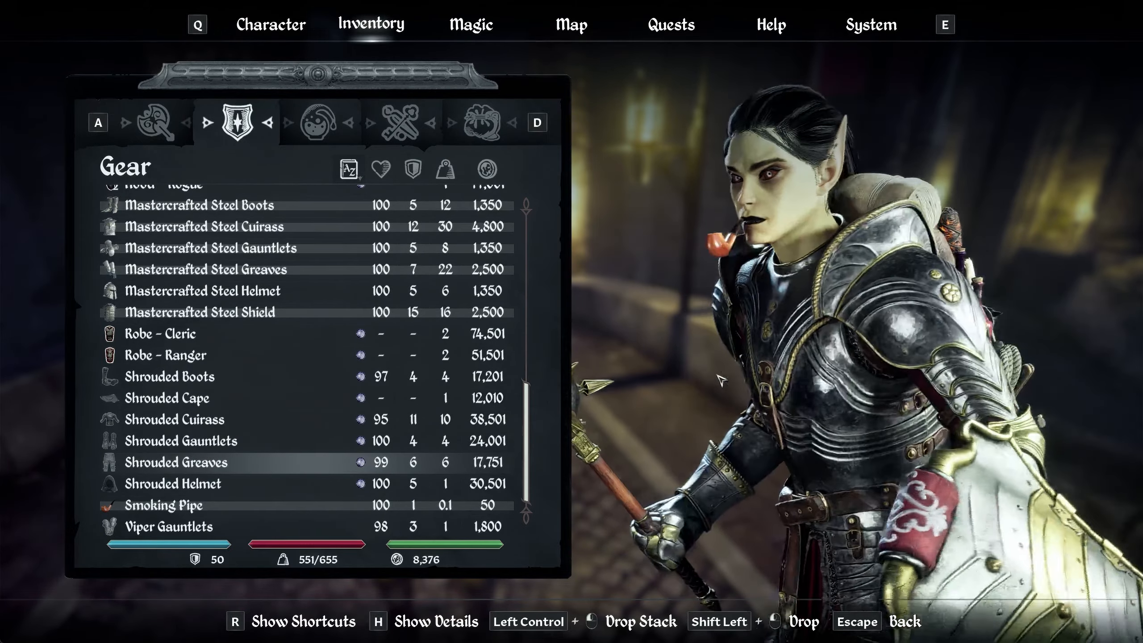
pyautogui.moveTo(721, 380); pyautogui.dragTo(846, 422)
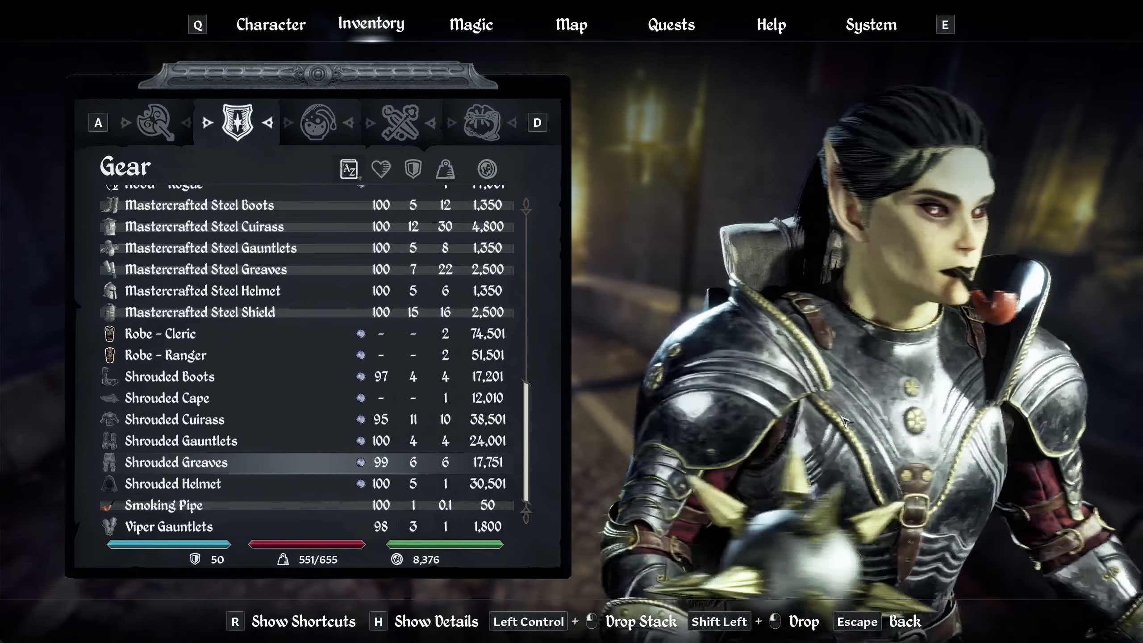
pyautogui.press('Escape')
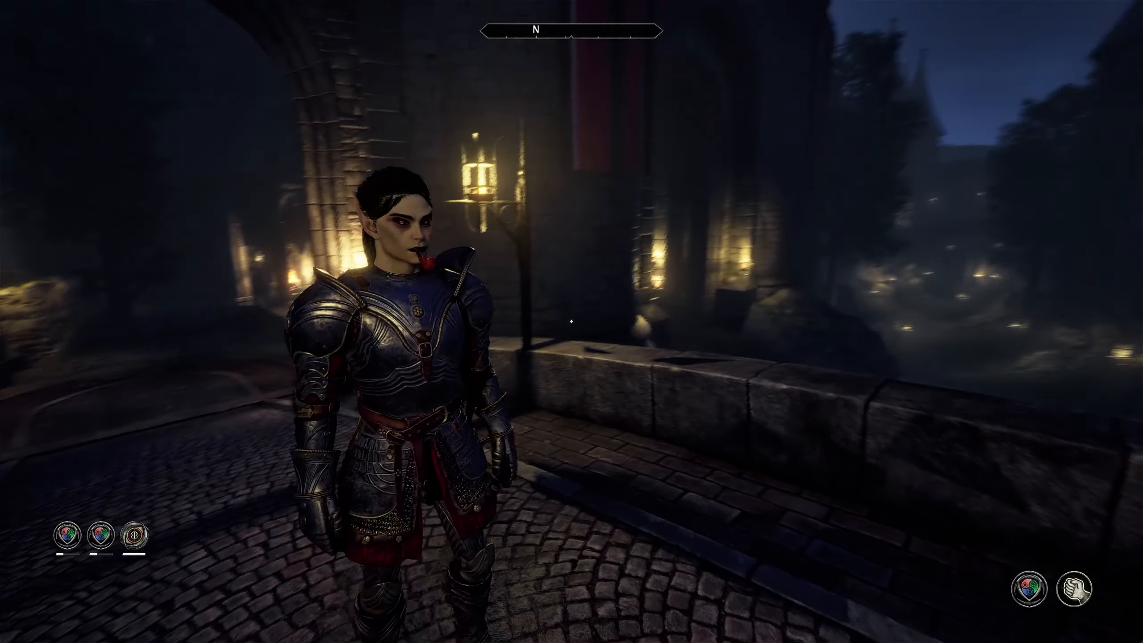
# Step: Run and jump through Skingrad to examine the equipped pipe while the character moves
pyautogui.press('capslock')
pyautogui.press('w')
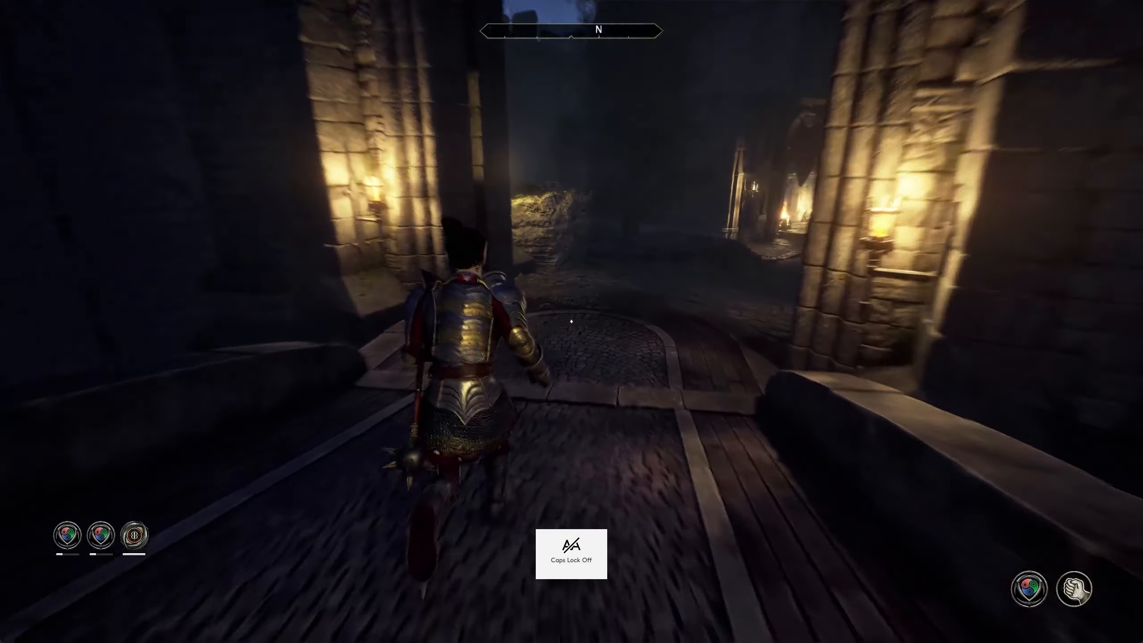
pyautogui.press('space')
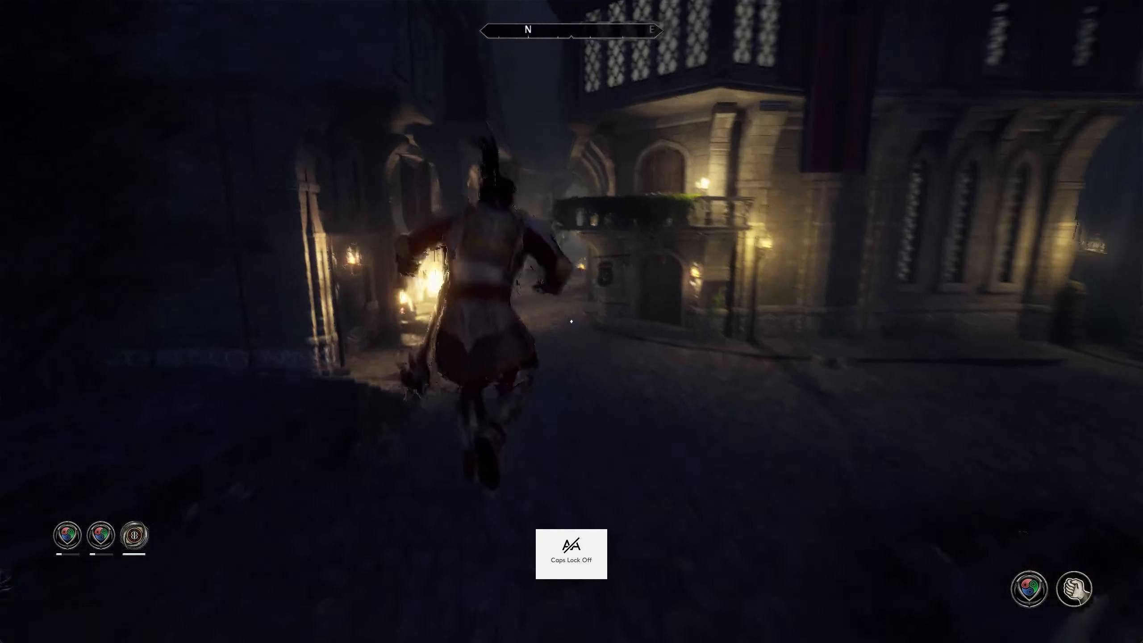